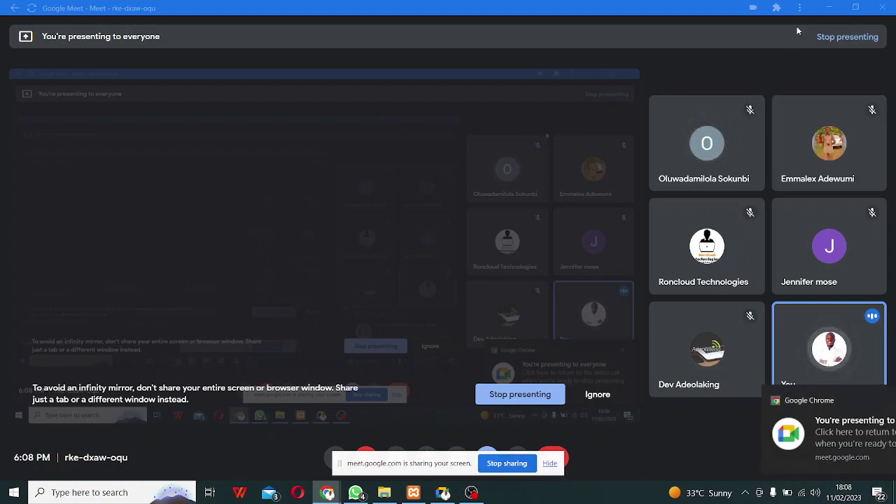
Minimize the Google Meet and Chrome New Tab windows to reveal XAMPP and File Explorer.
left_click(829, 8)
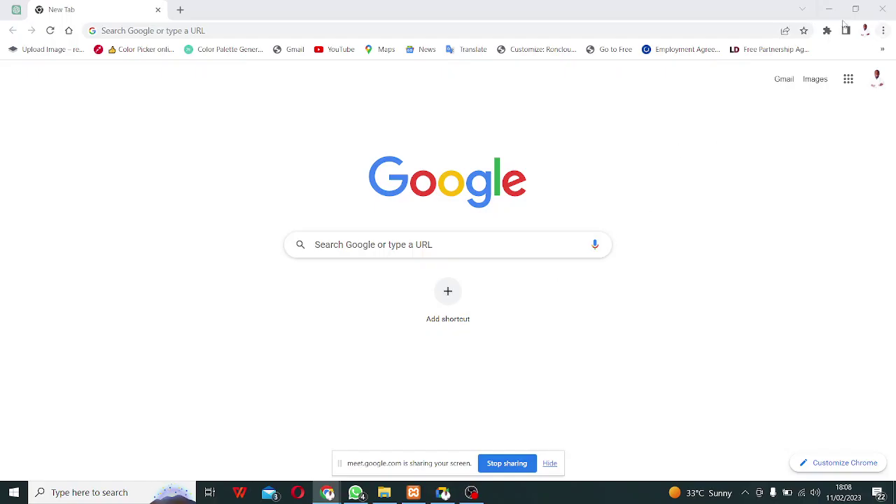
left_click(829, 9)
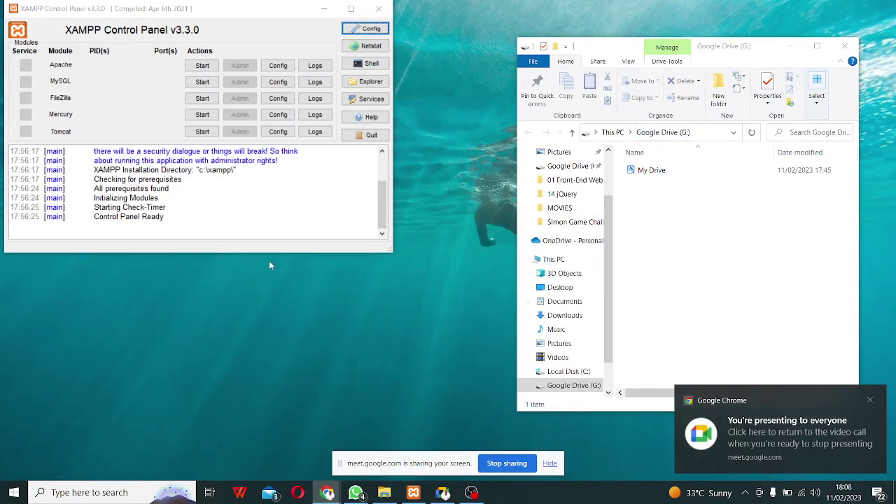
Start Apache on ports 80/443 and MySQL on port 3306 in XAMPP.
left_click(210, 67)
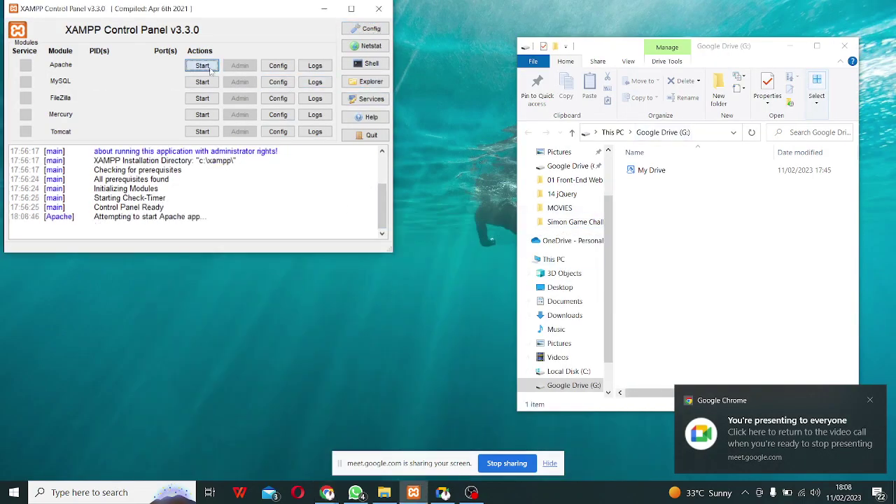
left_click(204, 82)
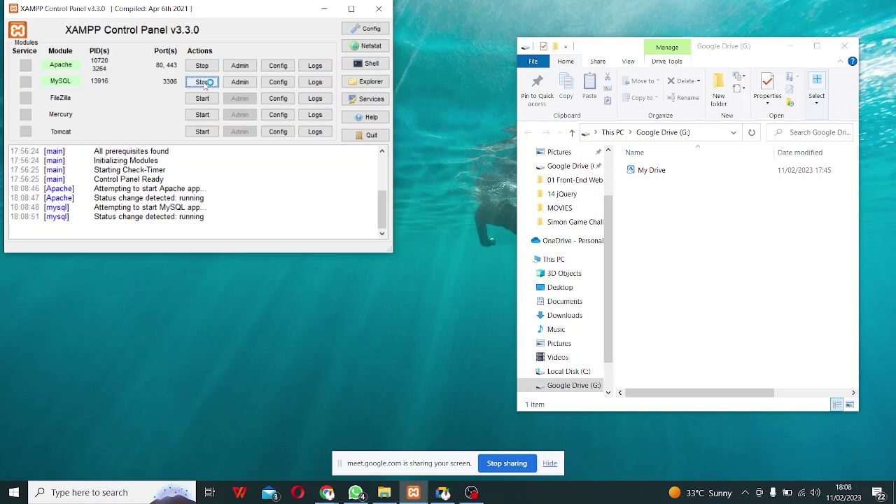
left_click(610, 49)
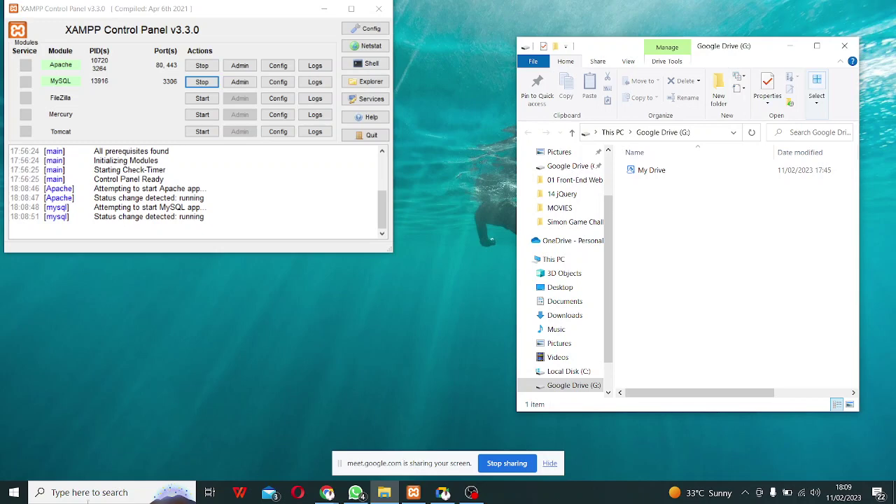
Bring the Google Meet call window back to the front from the taskbar.
left_click(443, 492)
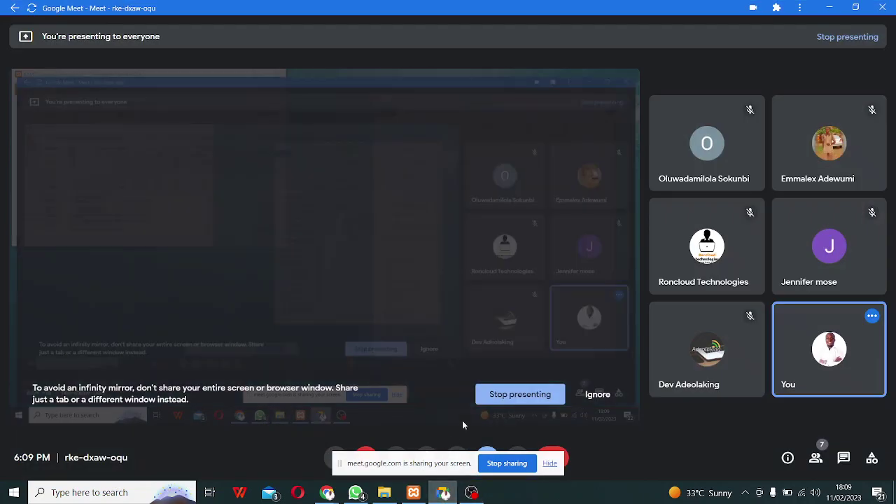
Hide the Meet sharing bar, toggle the microphone off and on, and return to XAMPP.
left_click(551, 467)
left_click(338, 459)
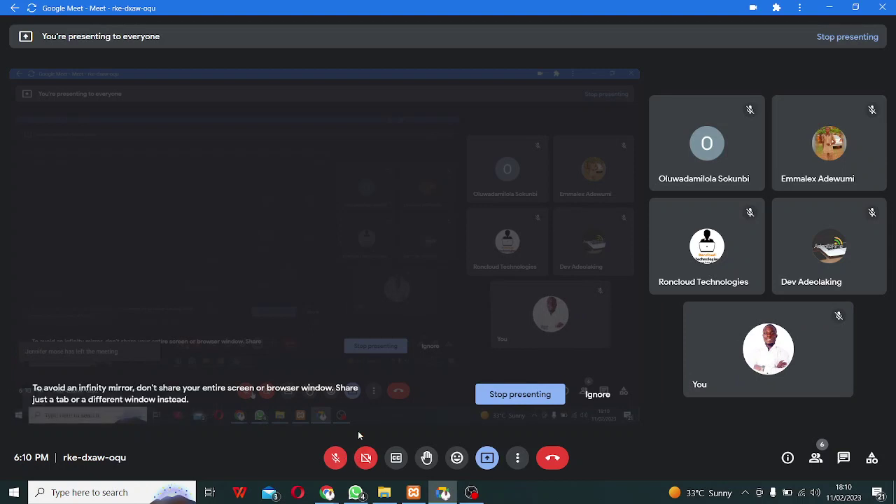
left_click(335, 467)
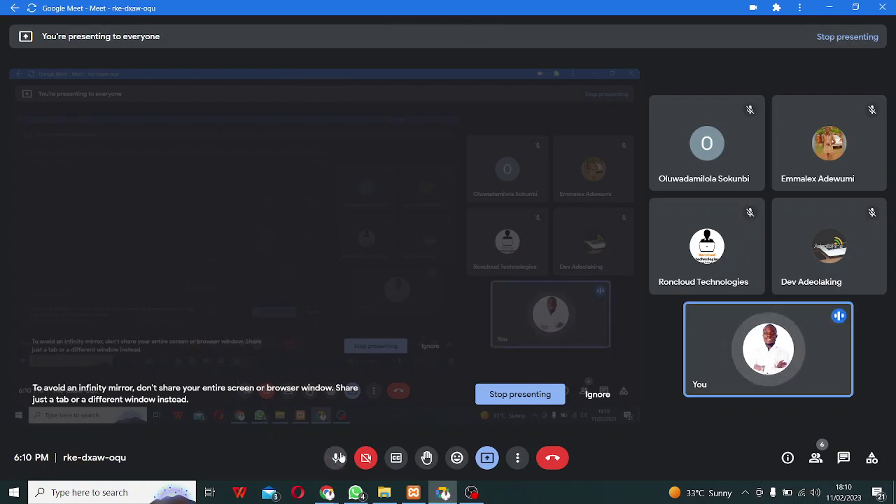
left_click(413, 492)
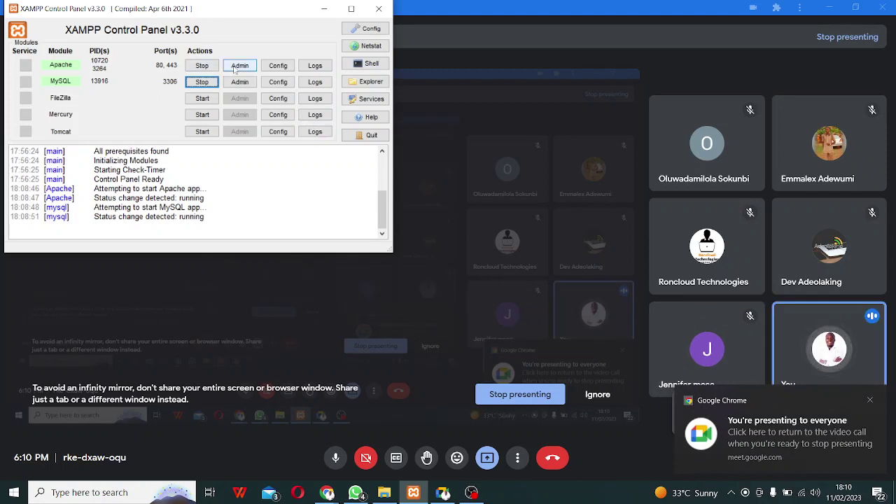
Open Downloads in File Explorer, checking the wordpress-6.1.1 folder and the welcome2.jpg image.
left_click(385, 493)
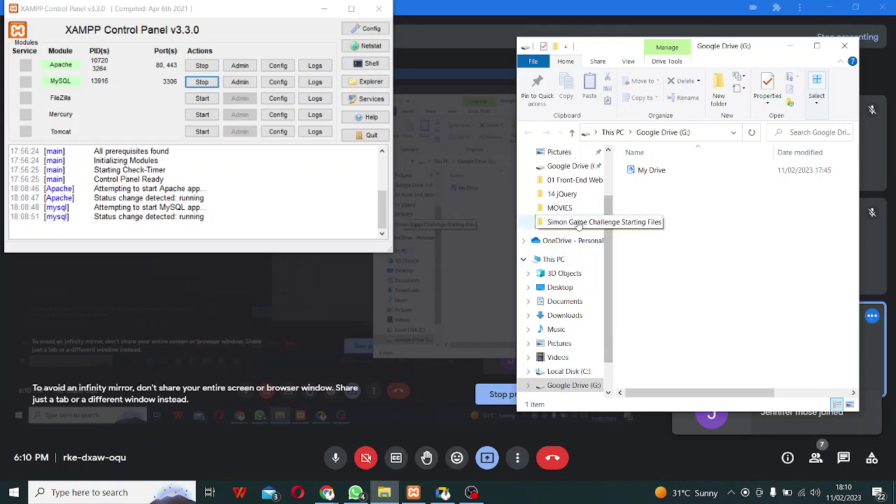
scroll(582, 203, "up", 2)
left_click(575, 168)
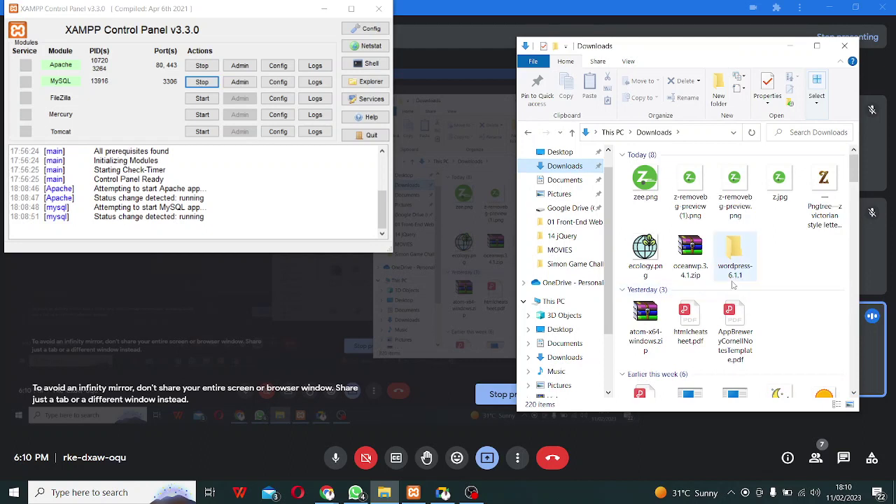
double_click(734, 262)
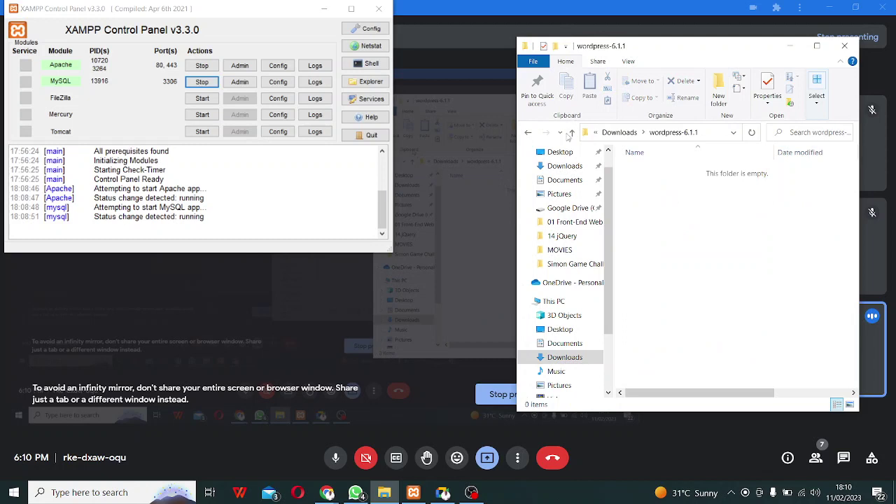
left_click(529, 133)
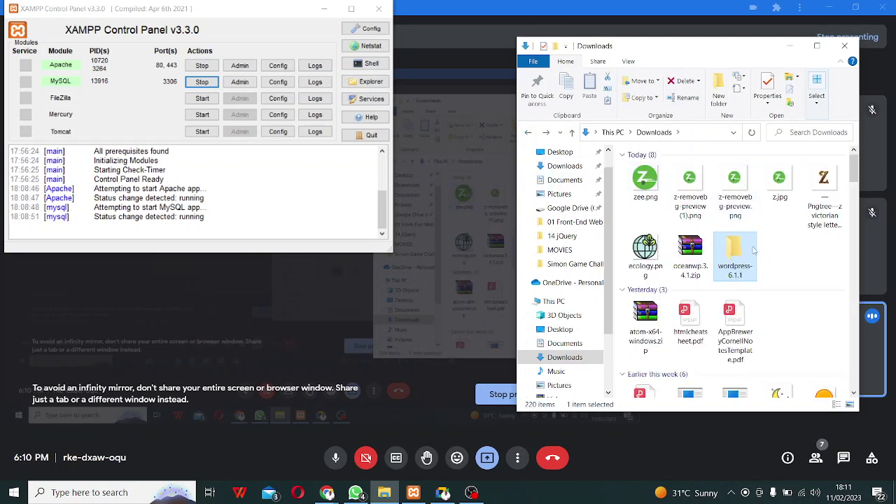
scroll(742, 262, "down", 5)
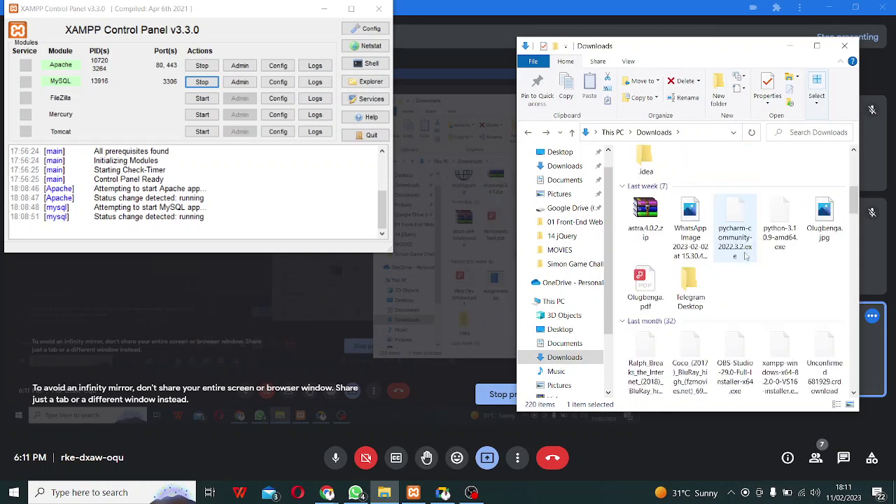
scroll(734, 262, "down", 5)
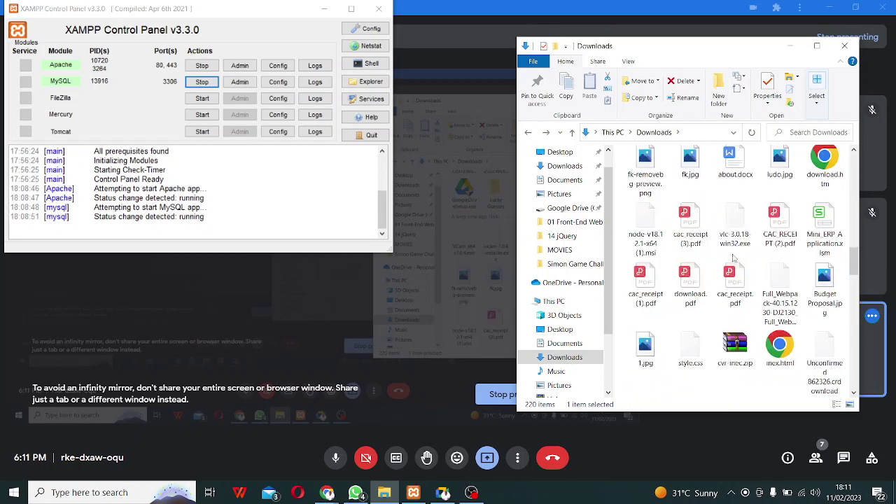
left_click(707, 277)
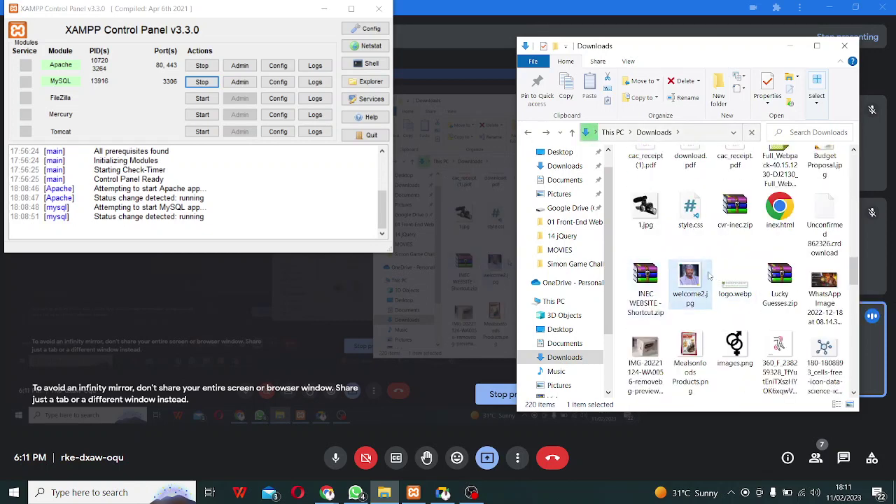
double_click(709, 275)
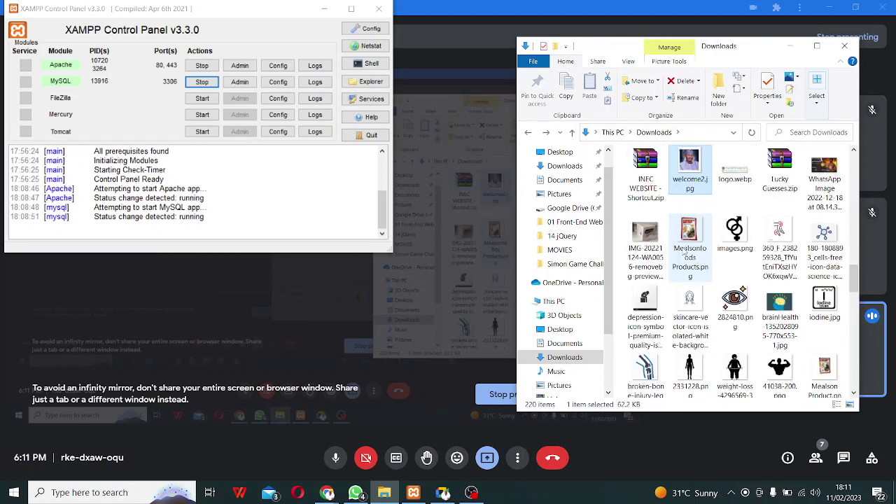
Browse the Downloads files to locate and open the wordpress-6.1.1.zip archive.
scroll(690, 259, "up", 1)
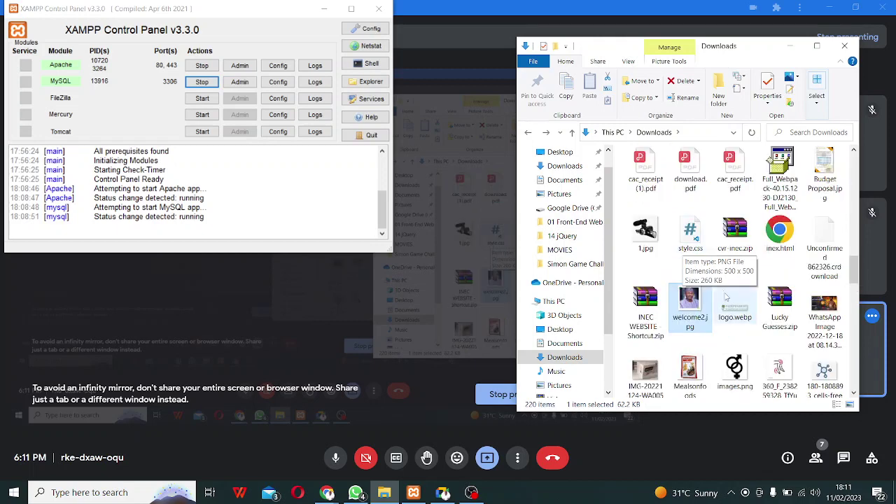
scroll(708, 297, "up", 3)
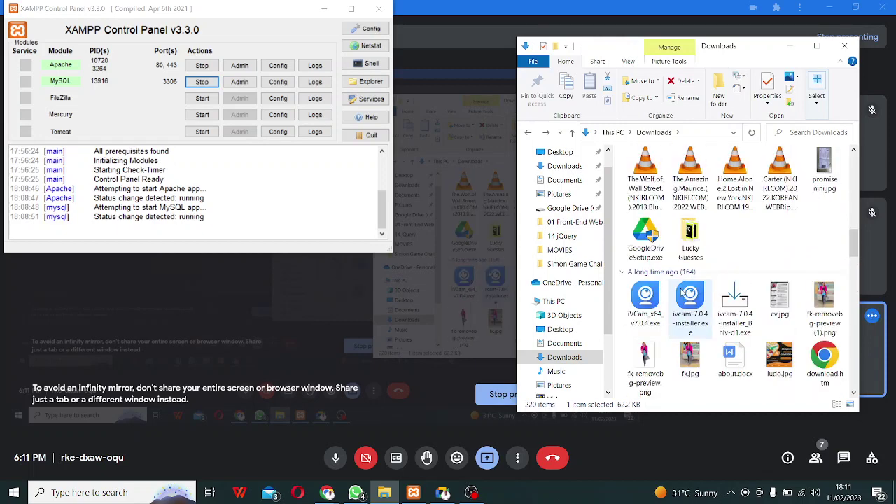
scroll(682, 295, "up", 2)
left_click(706, 238)
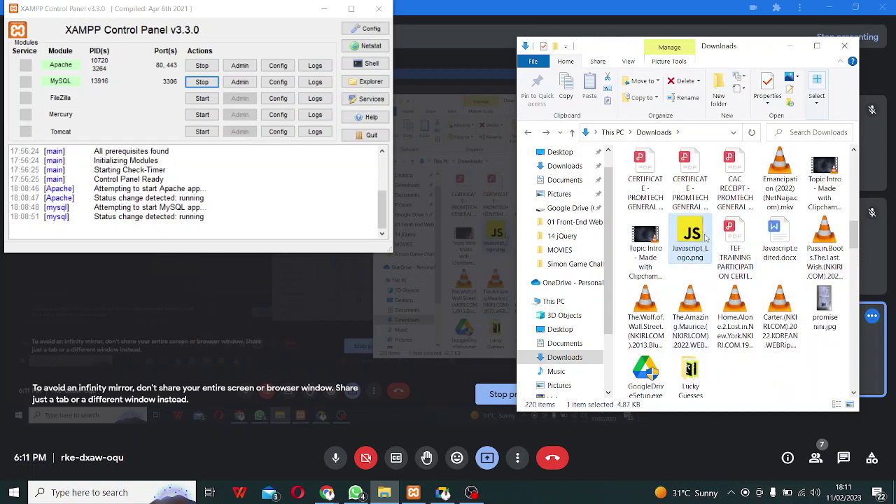
key("w")
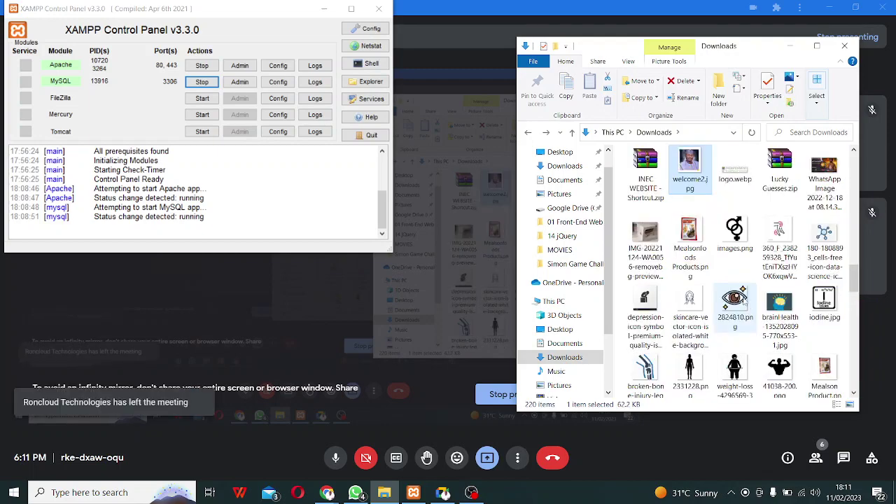
scroll(743, 301, "up", 15)
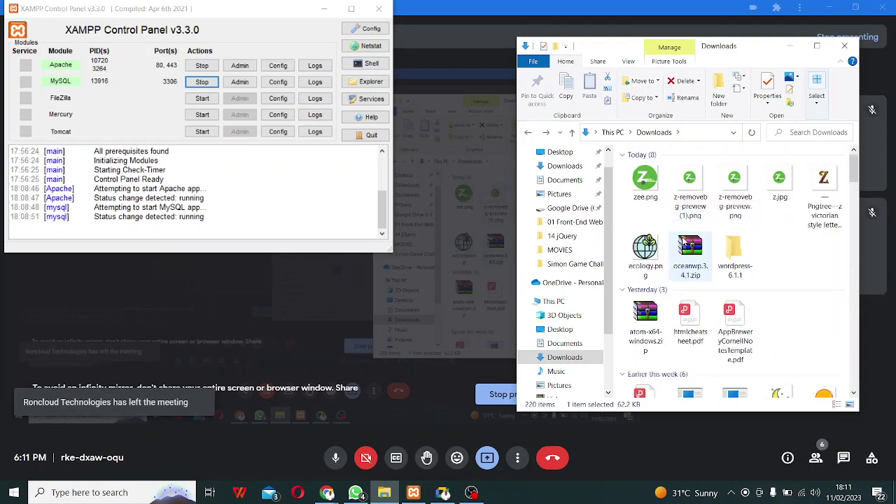
key("w")
key("w")
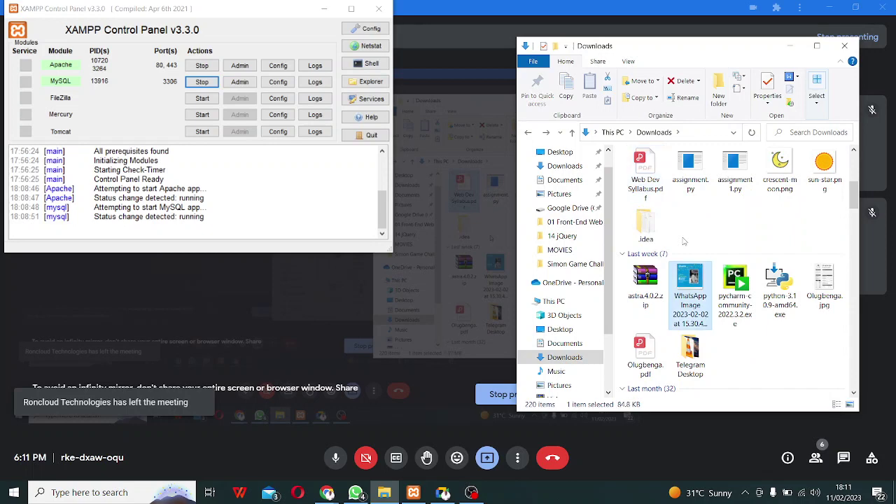
key("w")
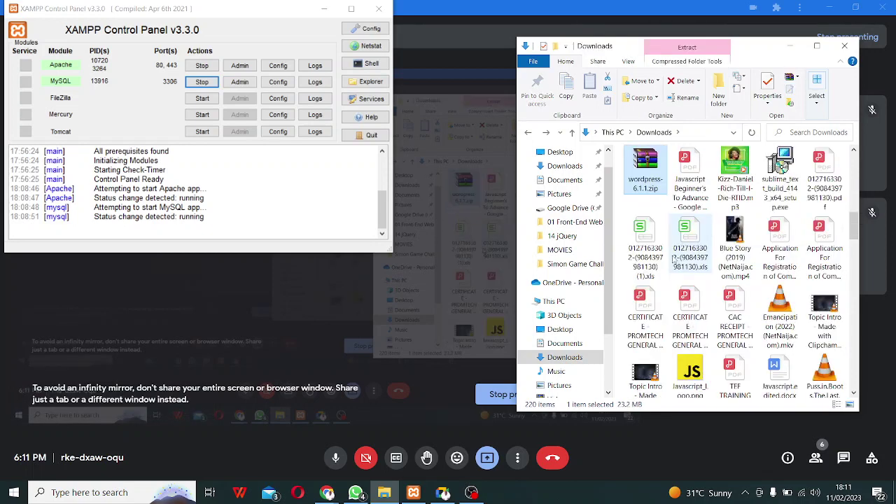
double_click(638, 180)
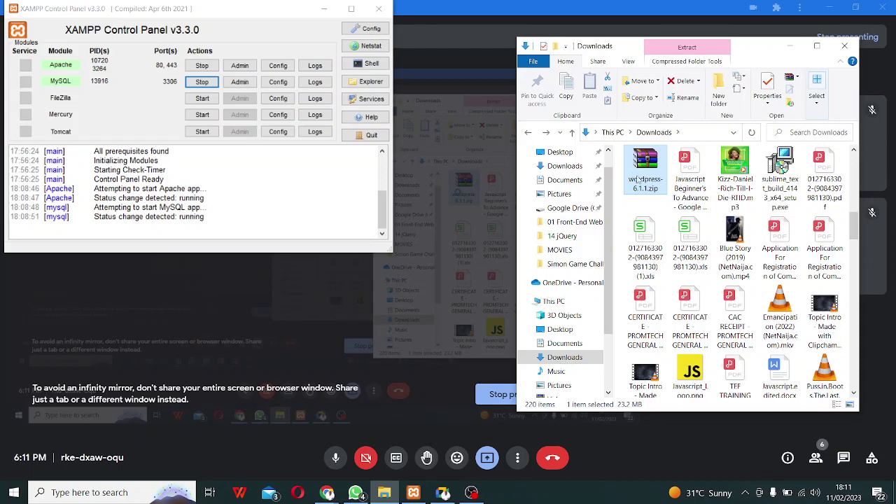
Use 'Extract to wordpress-6.1.1\' on the wordpress-6.1.1.zip archive.
right_click(637, 175)
left_click(693, 239)
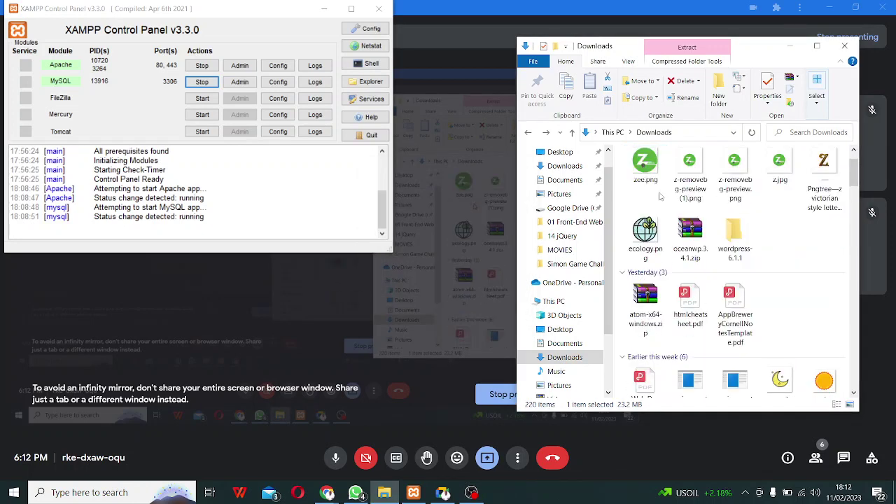
double_click(735, 241)
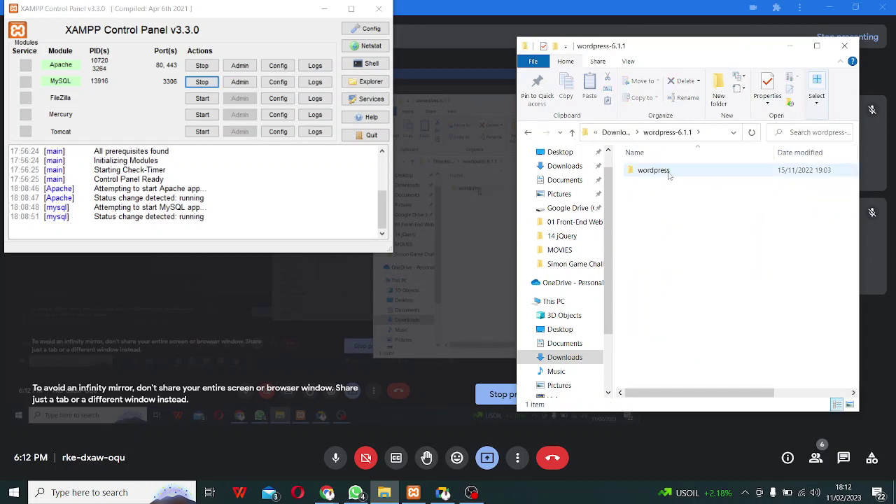
double_click(669, 173)
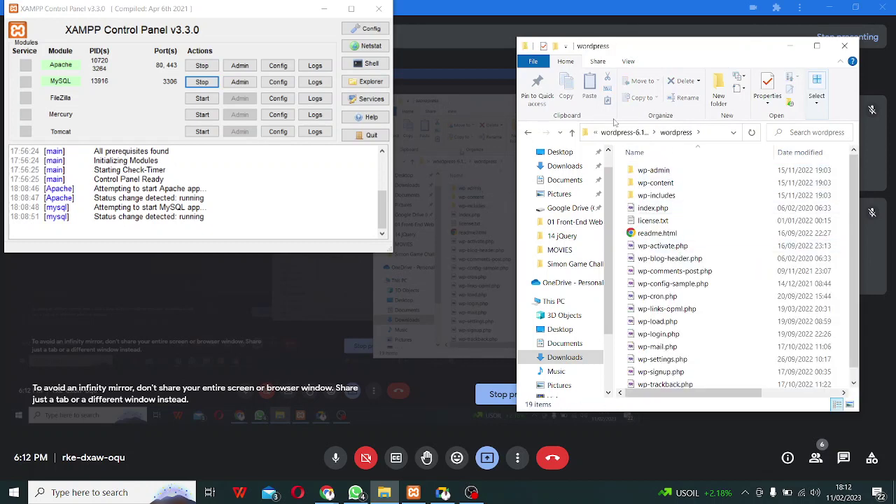
left_click(527, 132)
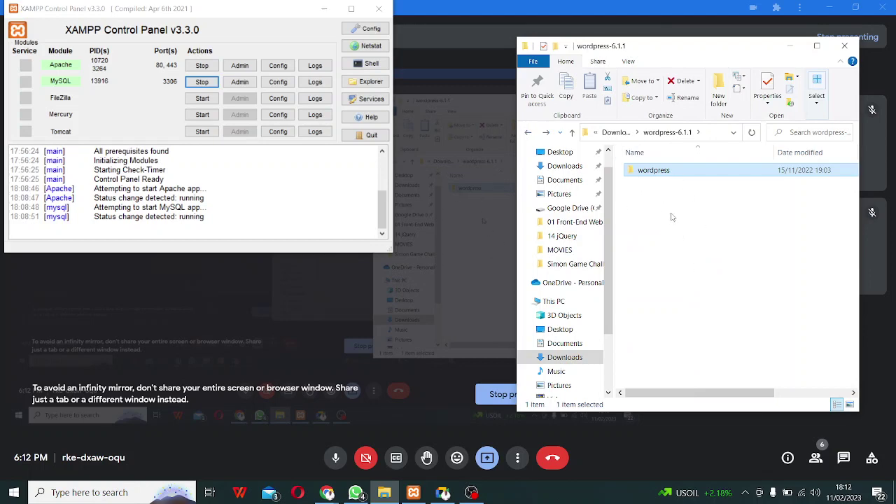
right_click(650, 174)
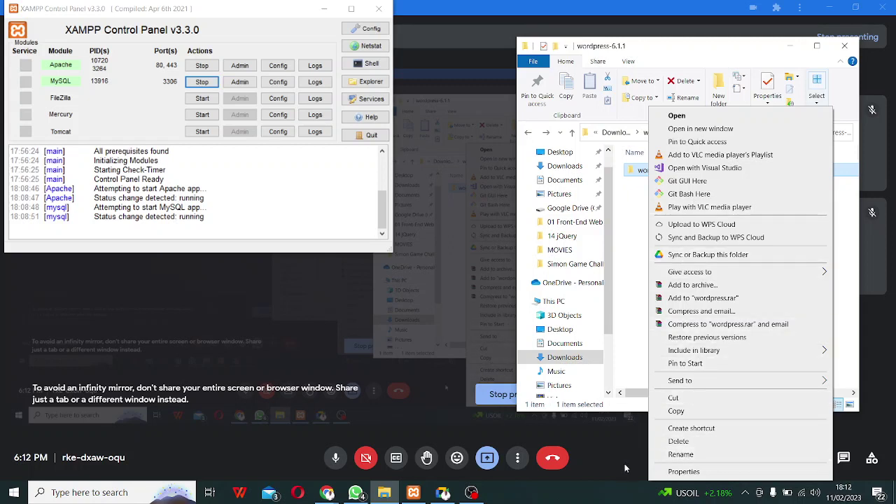
left_click(686, 415)
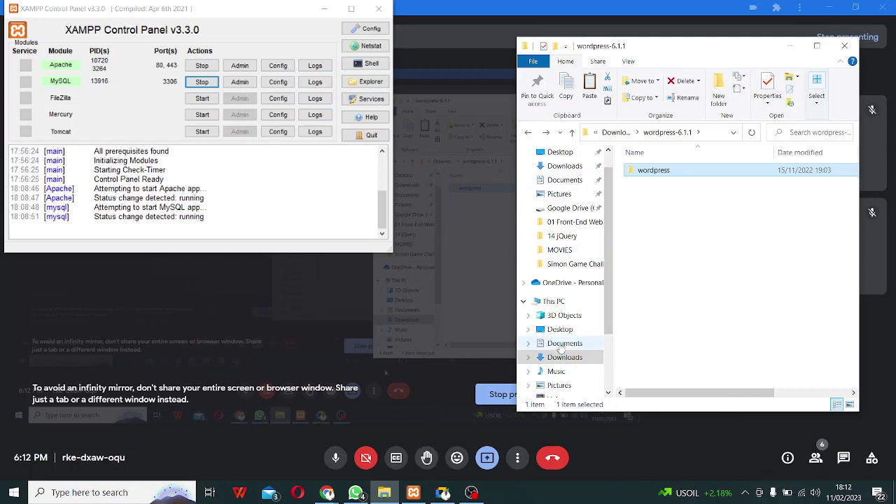
Paste the wordpress folder into C:\xampp\htdocs, starting the 3,261-item copy.
scroll(589, 365, "down", 2)
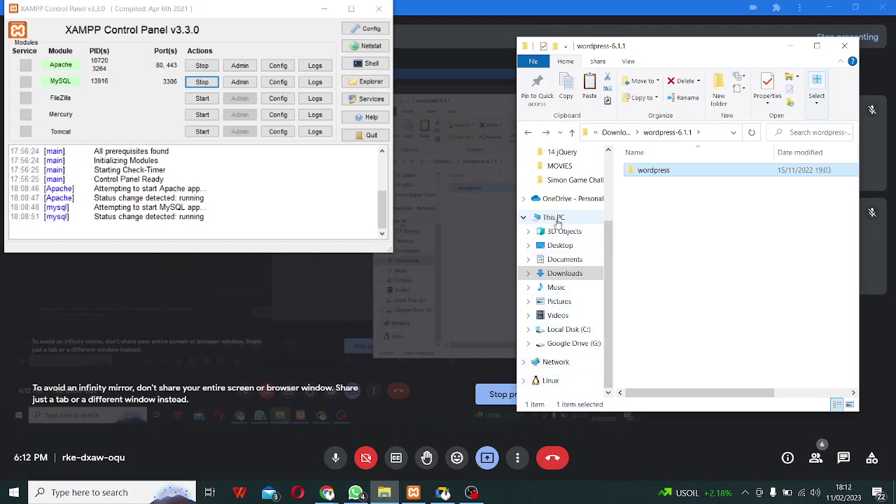
left_click(553, 217)
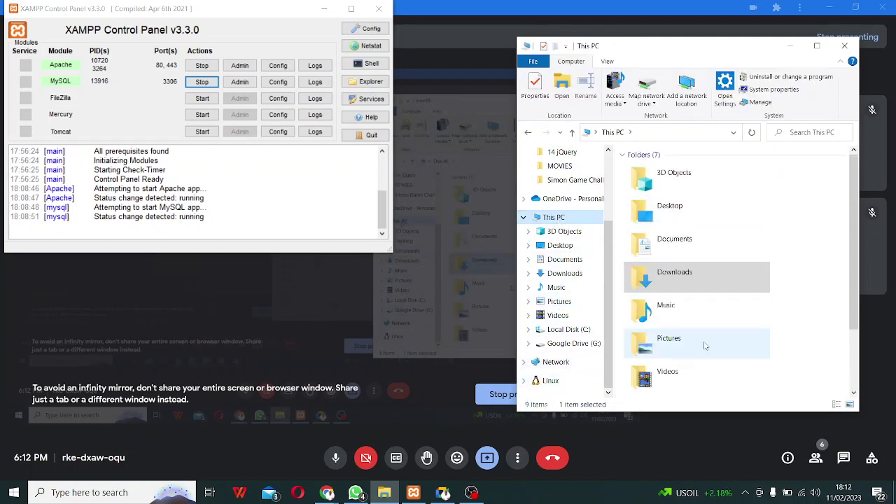
scroll(706, 346, "down", 2)
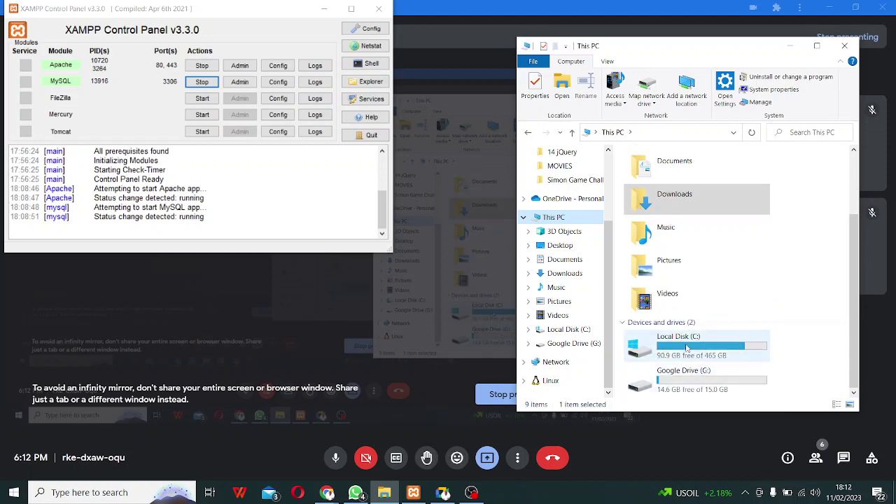
double_click(687, 348)
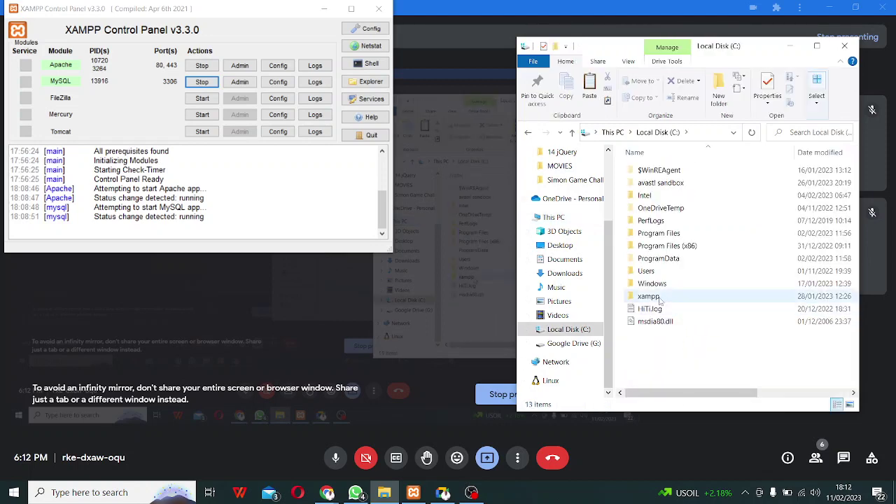
double_click(648, 297)
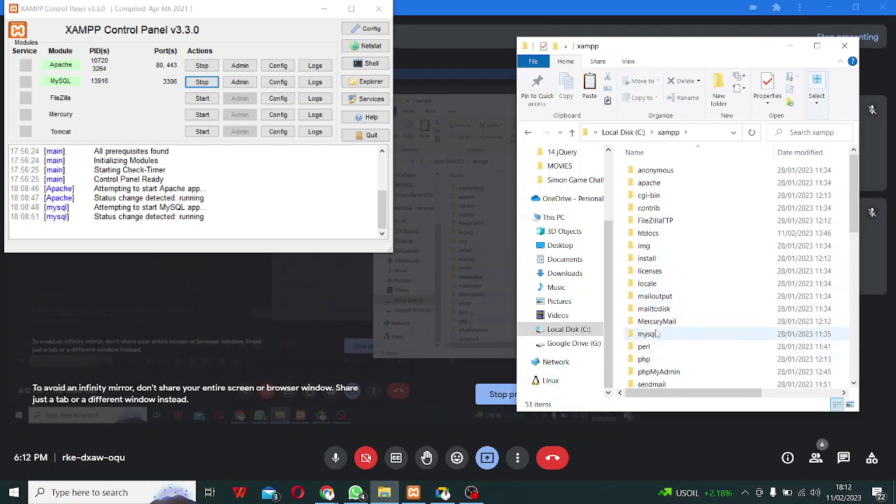
double_click(648, 235)
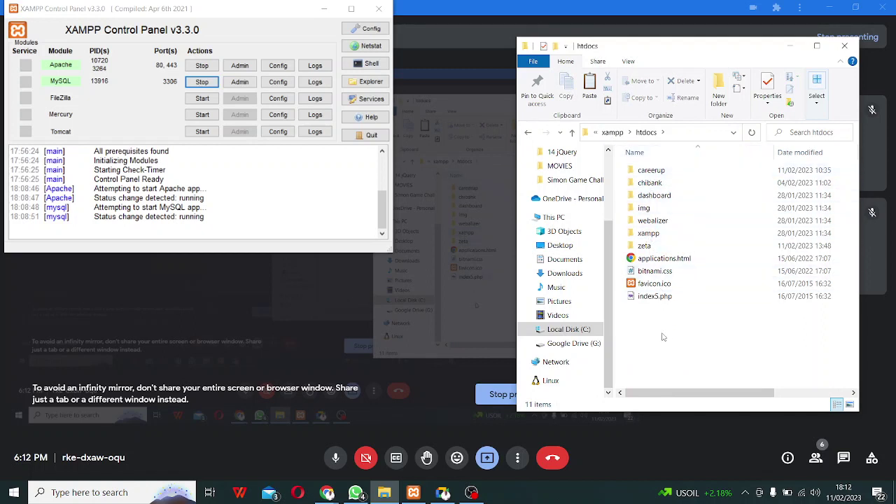
right_click(664, 337)
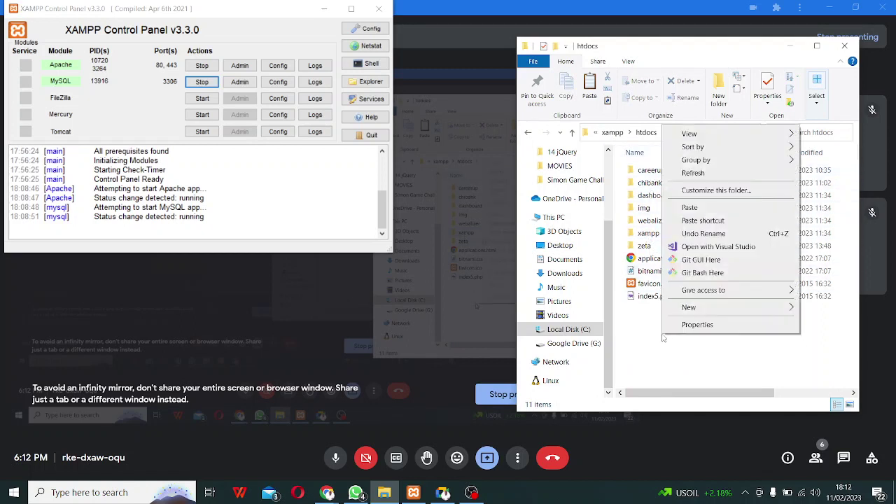
key("Escape")
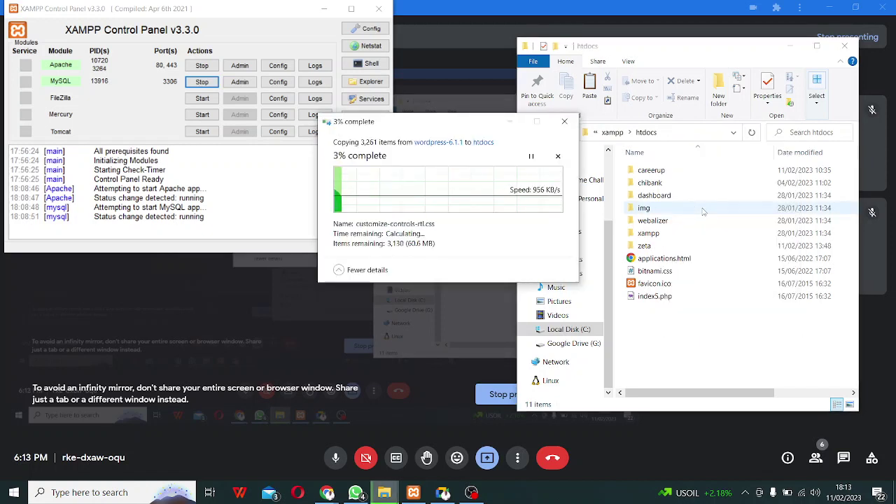
left_click(474, 493)
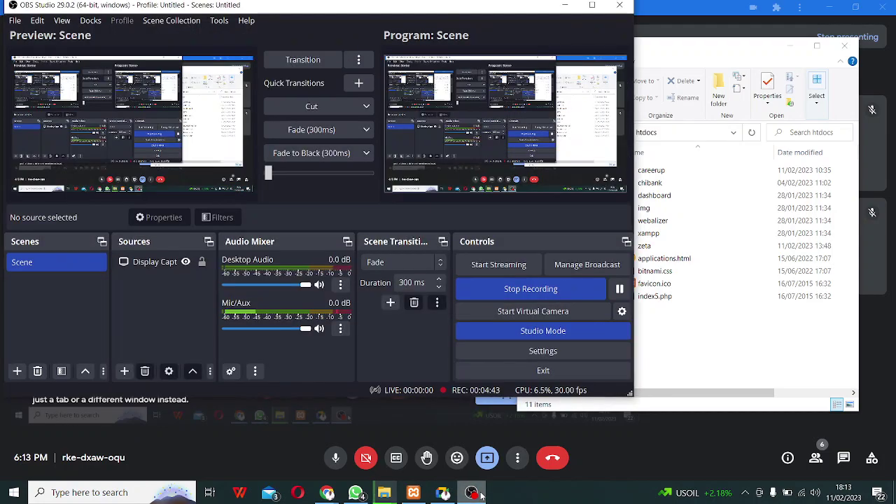
left_click(474, 493)
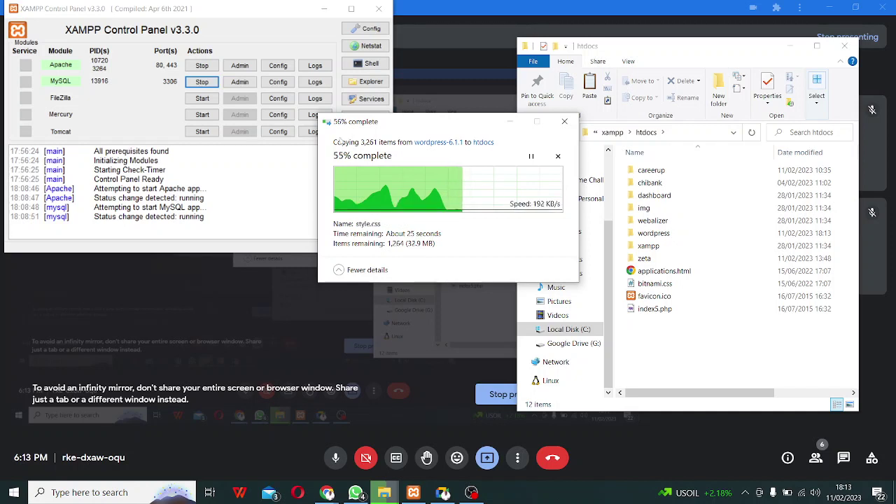
Open localhost/phpmyadmin in Chrome from XAMPP's MySQL Admin button.
left_click(84, 91)
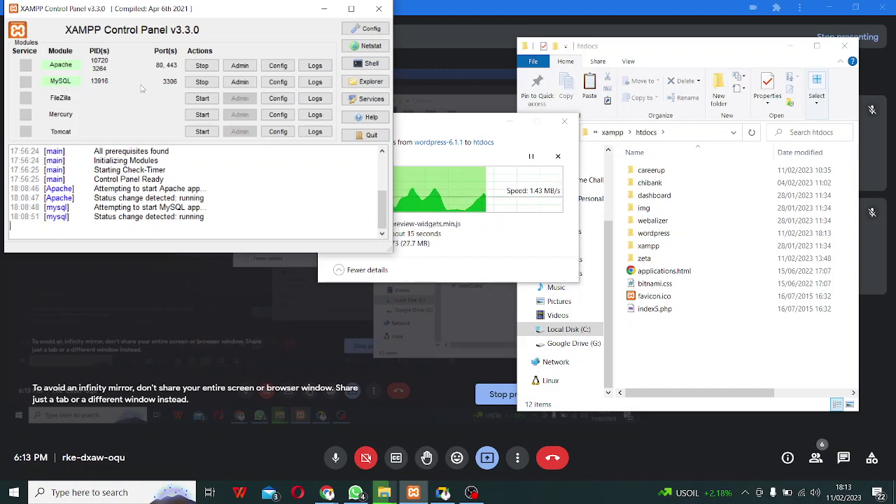
left_click(245, 85)
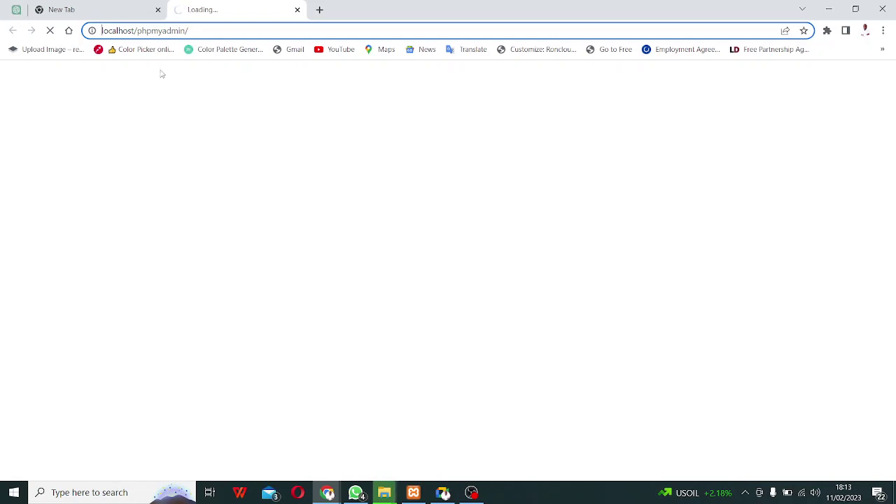
Close the spare tab and create an empty phpMyAdmin database called zeen.
left_click(158, 11)
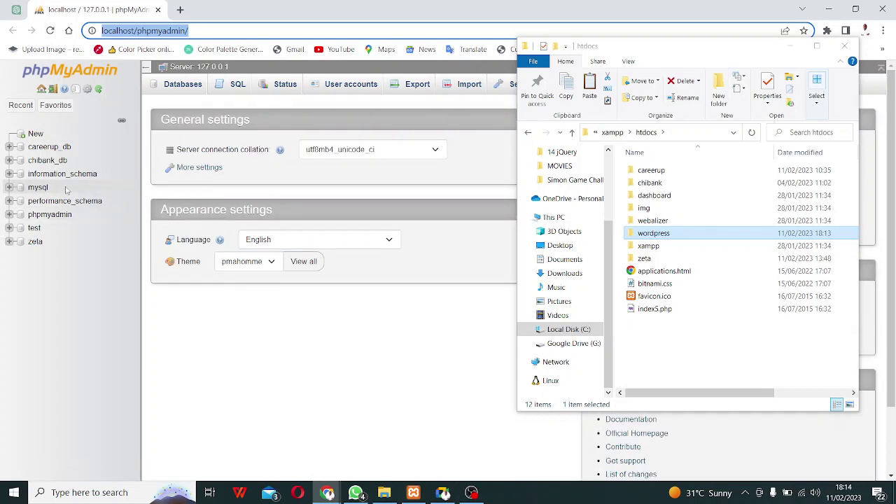
left_click(35, 134)
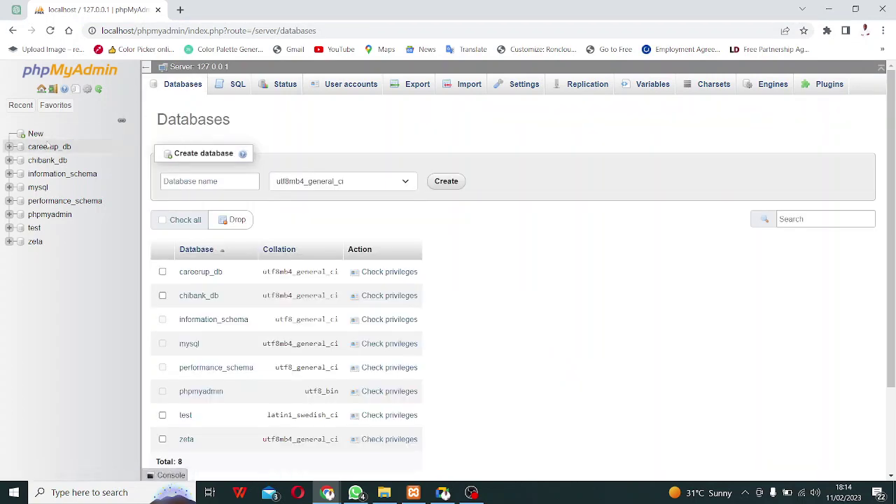
left_click(185, 181)
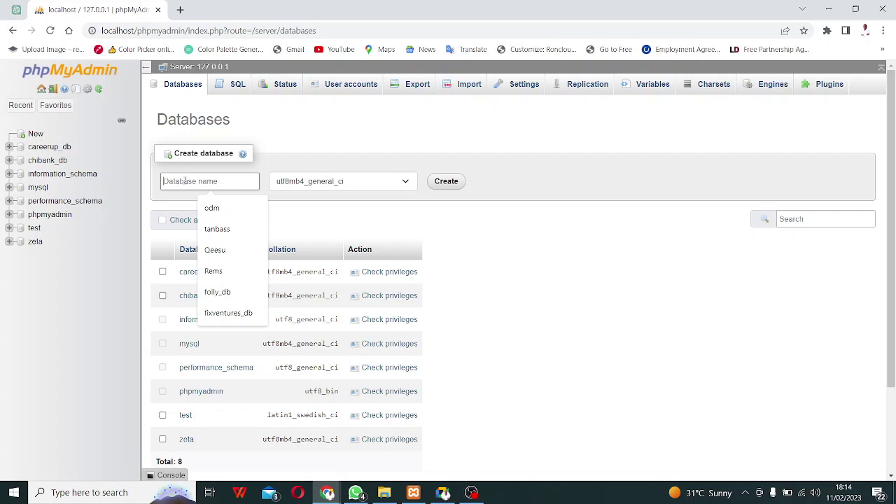
type("Zee")
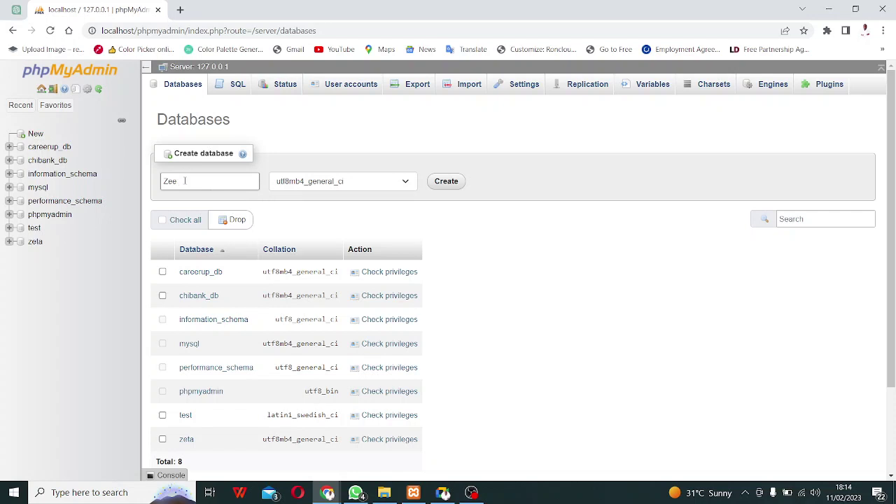
key("BackSpace")
key("BackSpace")
key("BackSpace")
key("Return")
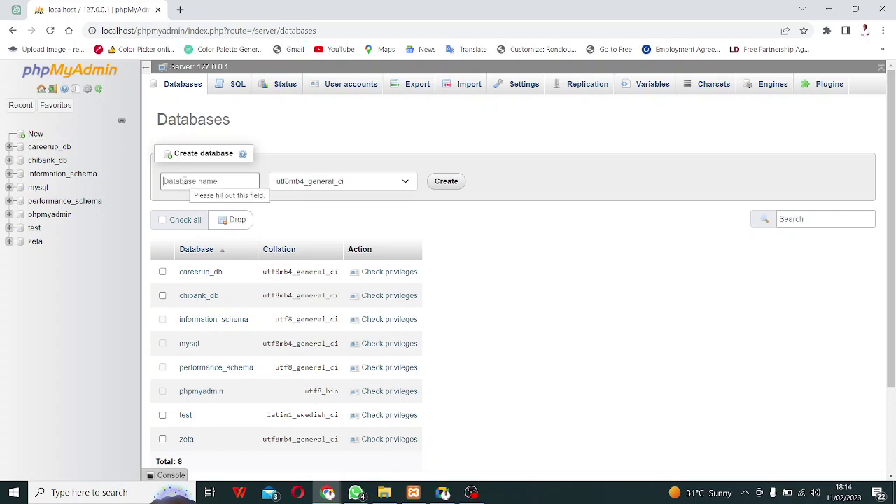
type("Ze")
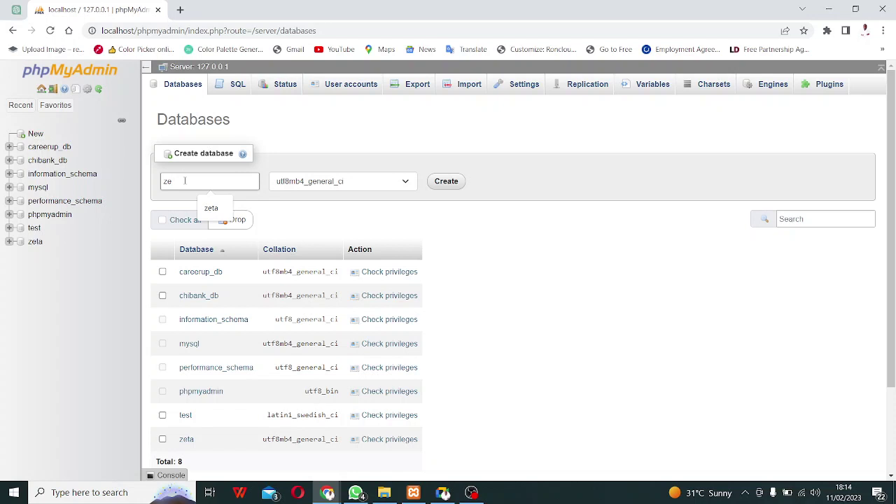
type("en")
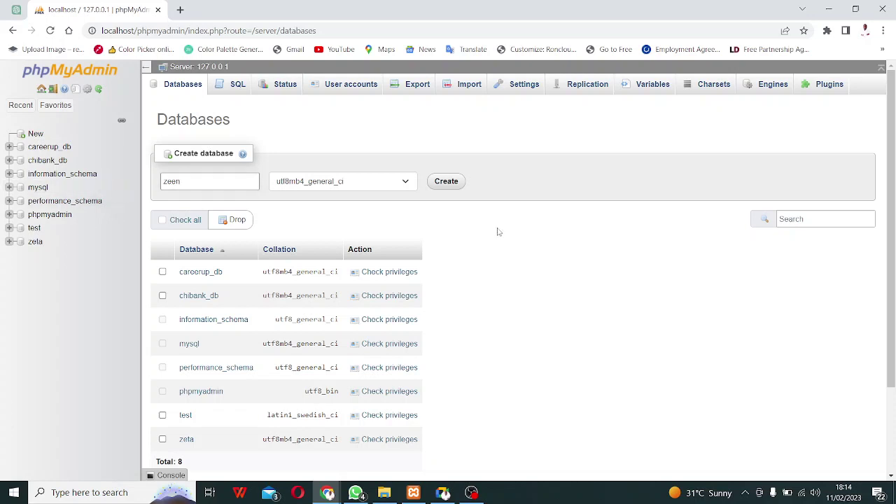
left_click(441, 184)
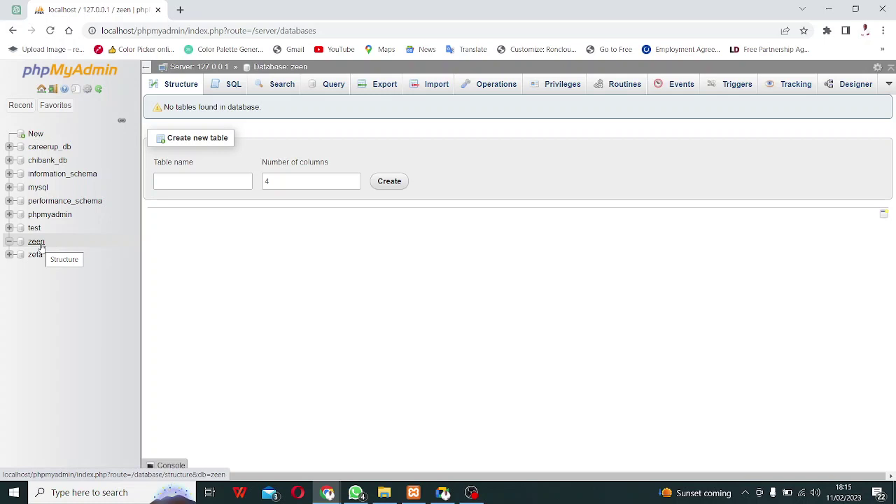
Rename the wordpress folder in C:\xampp\htdocs to zeen to match the database.
mouse_move(358, 496)
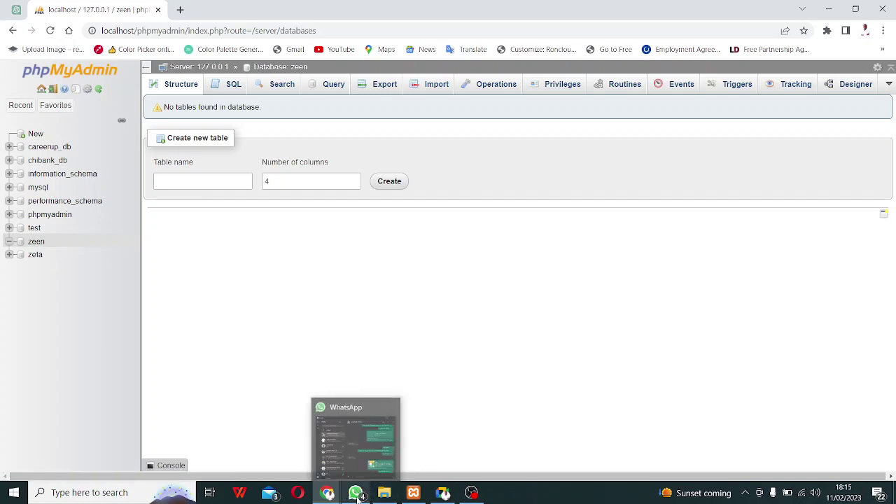
mouse_move(419, 496)
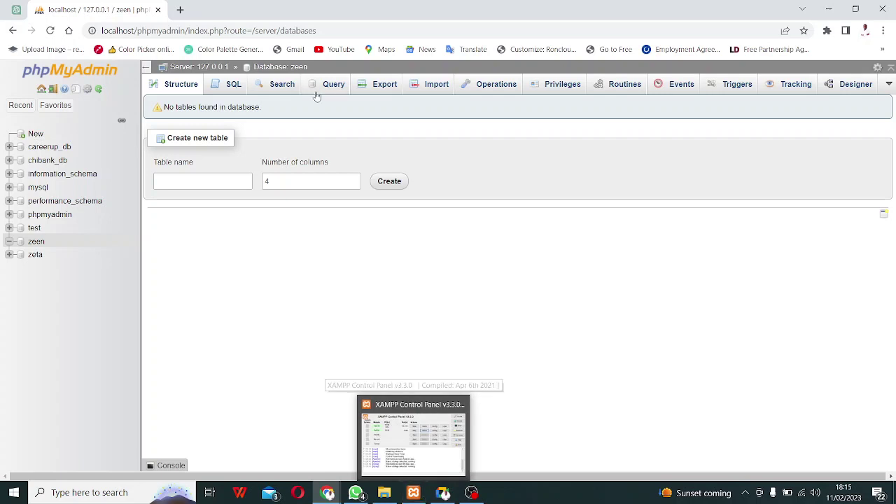
left_click(386, 491)
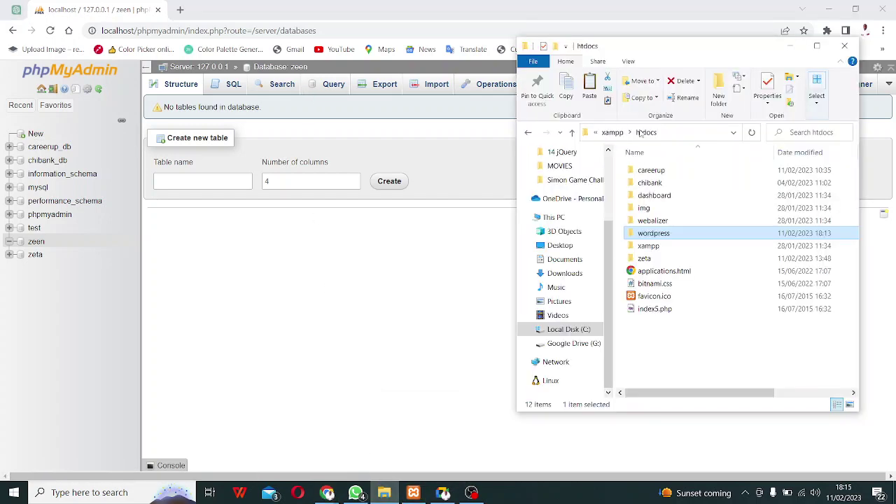
right_click(651, 236)
left_click(697, 455)
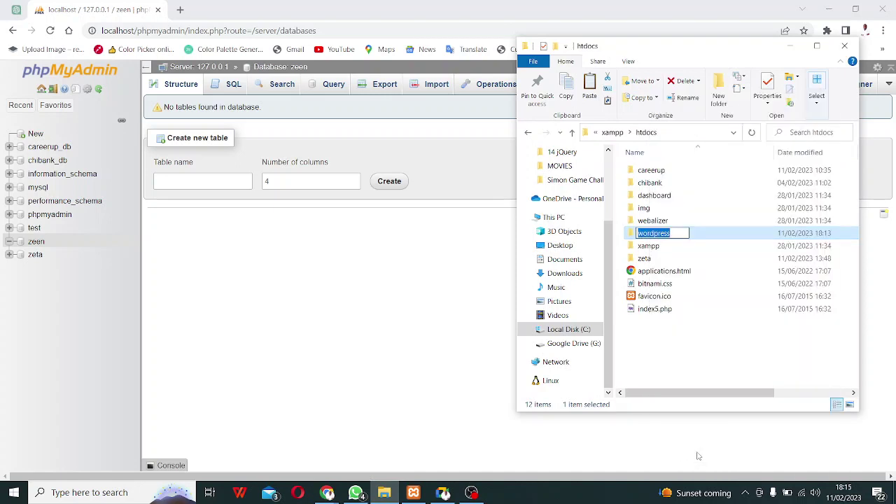
type("zee")
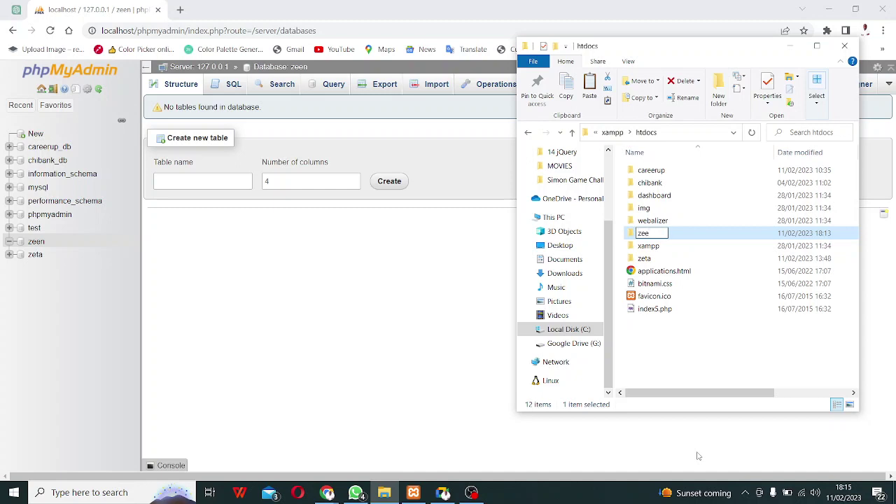
type("n")
key("Return")
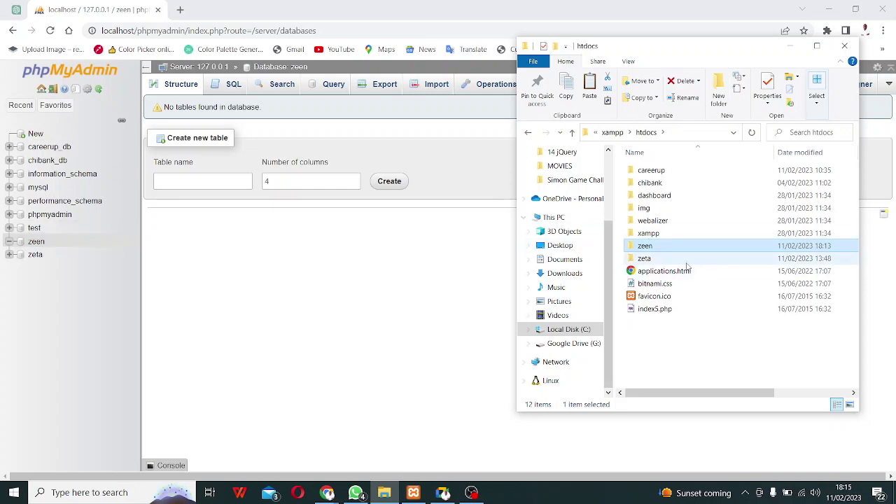
left_click(412, 334)
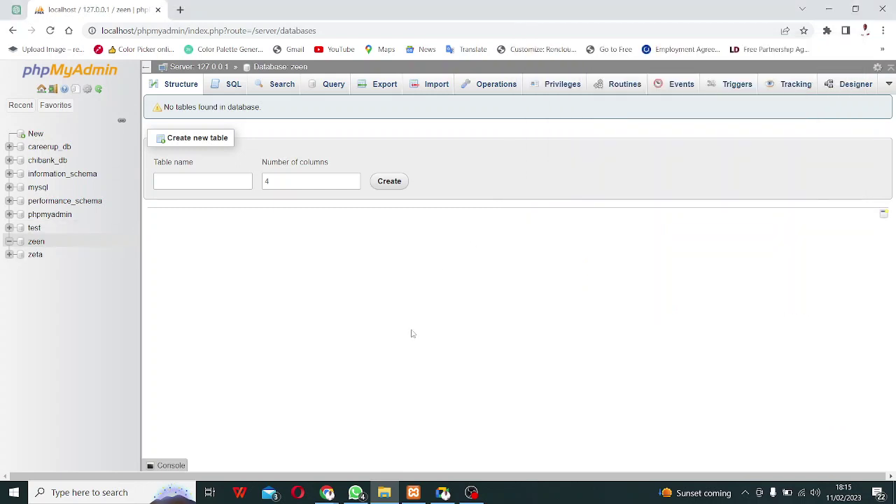
Load localhost/zeen in a new Chrome tab to bring up the WordPress setup page.
left_click(180, 9)
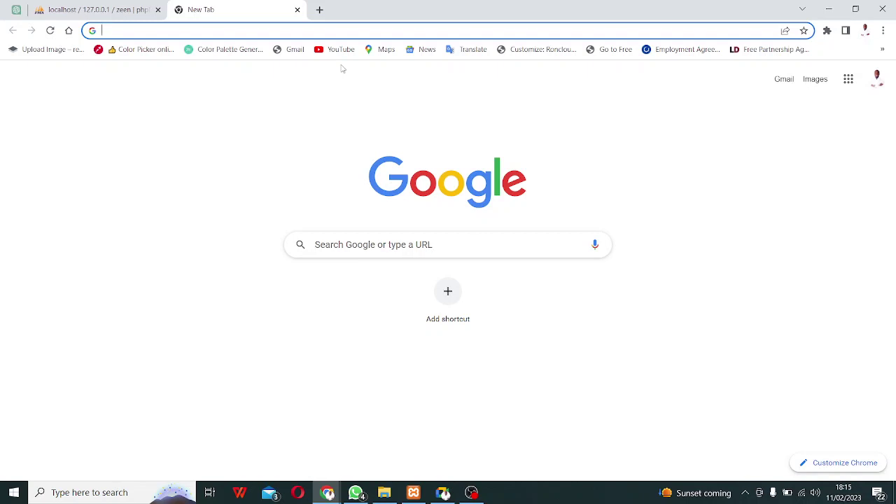
type("loca")
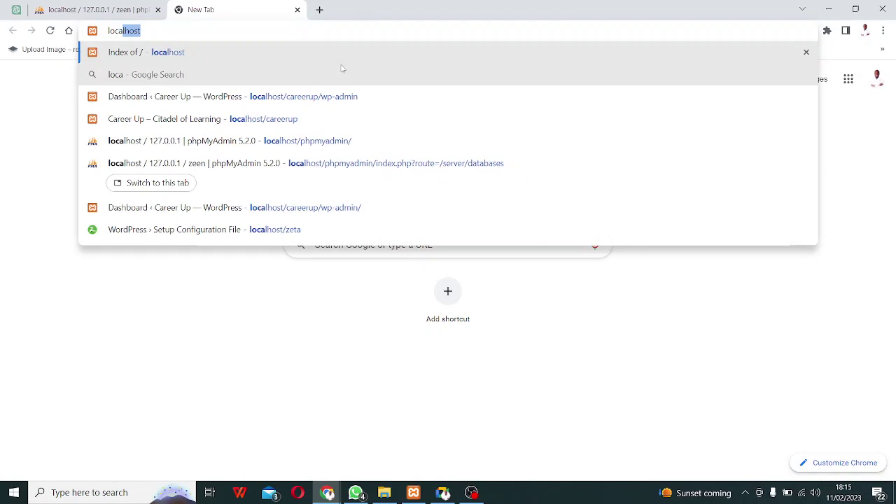
type("lhost/zeen")
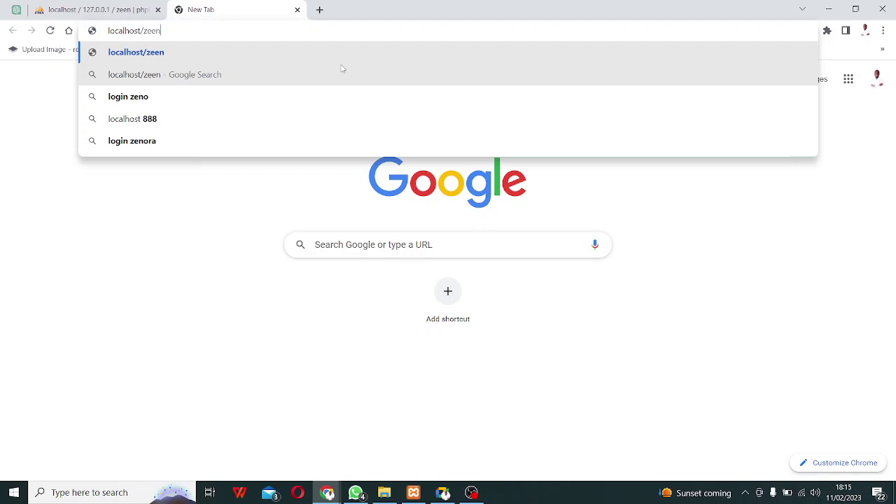
key("Return")
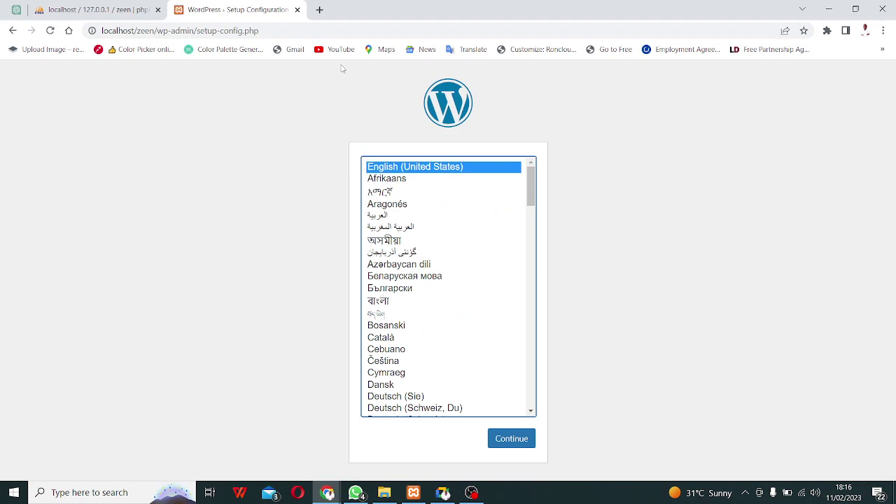
Return to the setup window, keep English (United States), and proceed past the Let's go! screen.
left_click(444, 495)
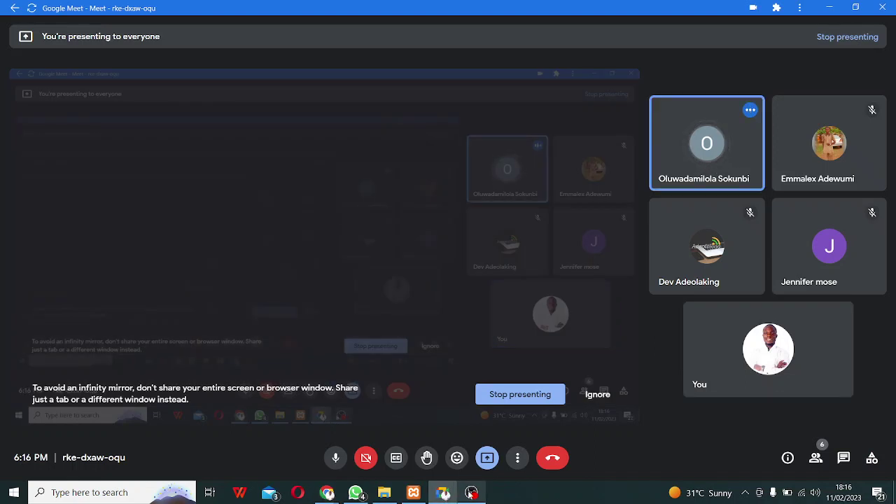
left_click(385, 493)
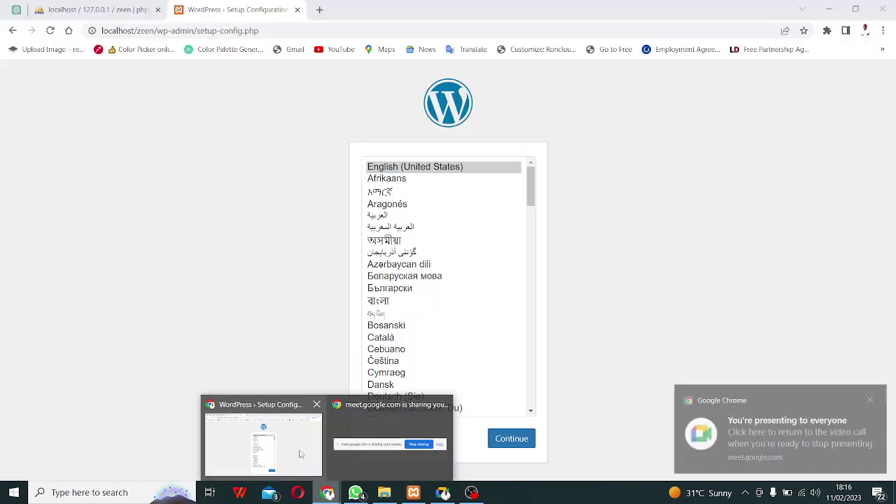
left_click(295, 452)
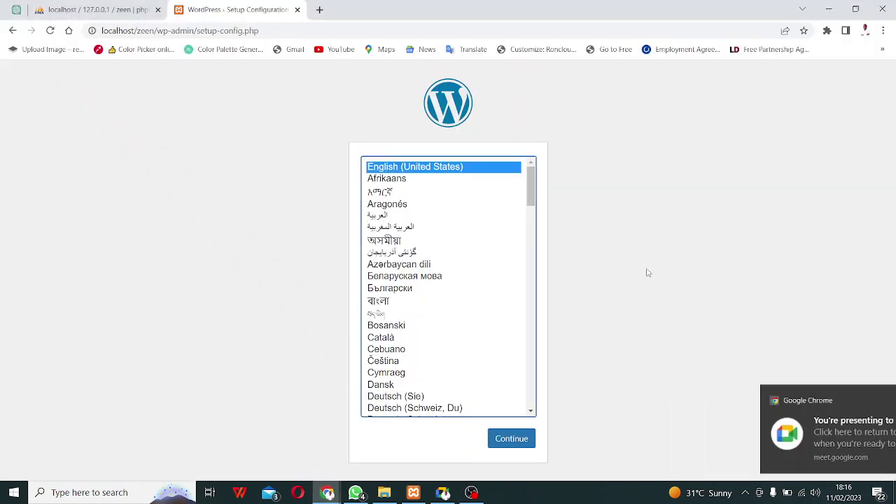
left_click(513, 441)
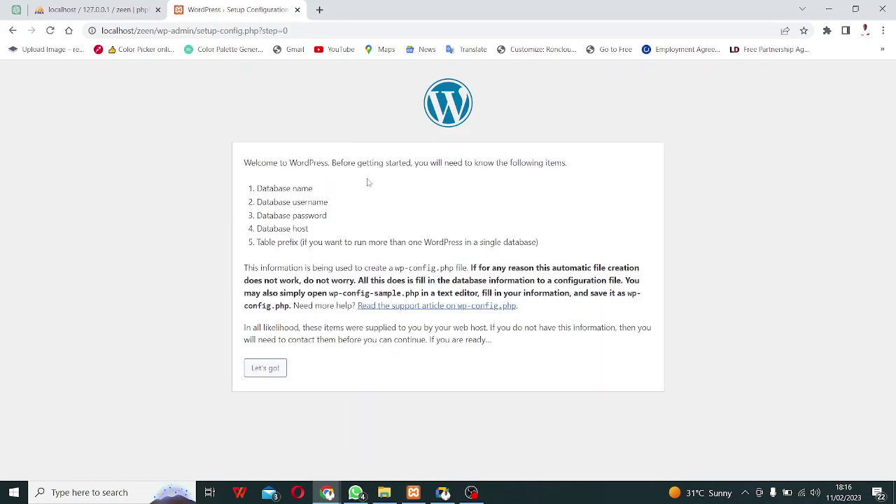
left_click(264, 376)
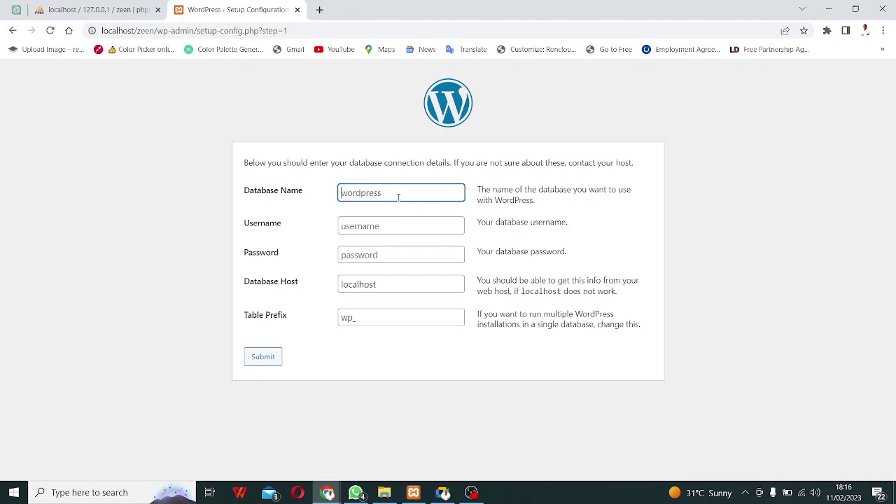
Enter database name zeen and username root, leave the password empty, and submit.
type("zeen")
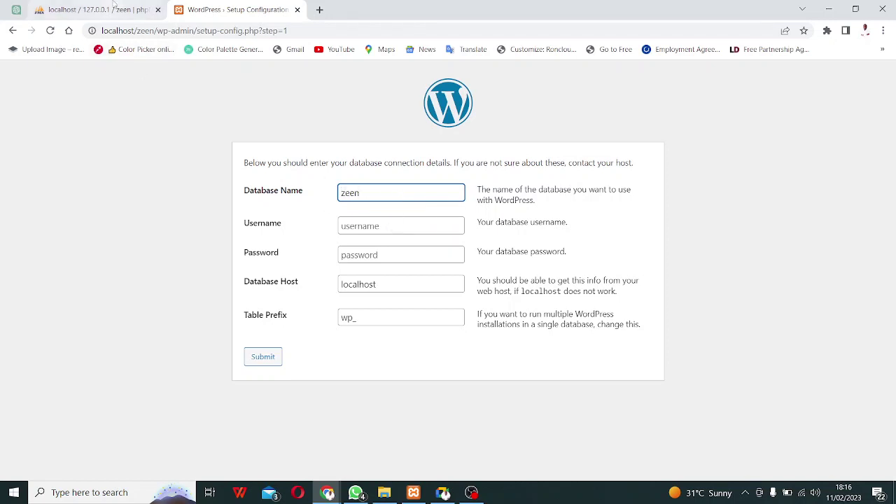
left_click(114, 5)
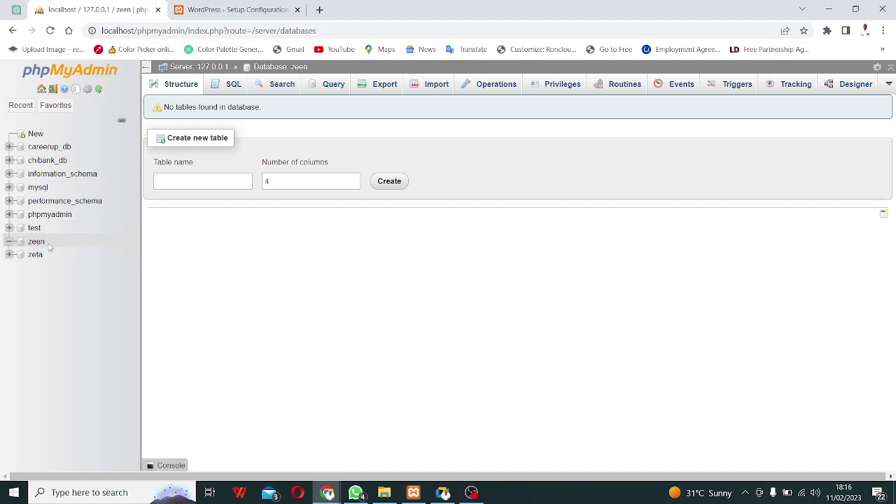
left_click(238, 11)
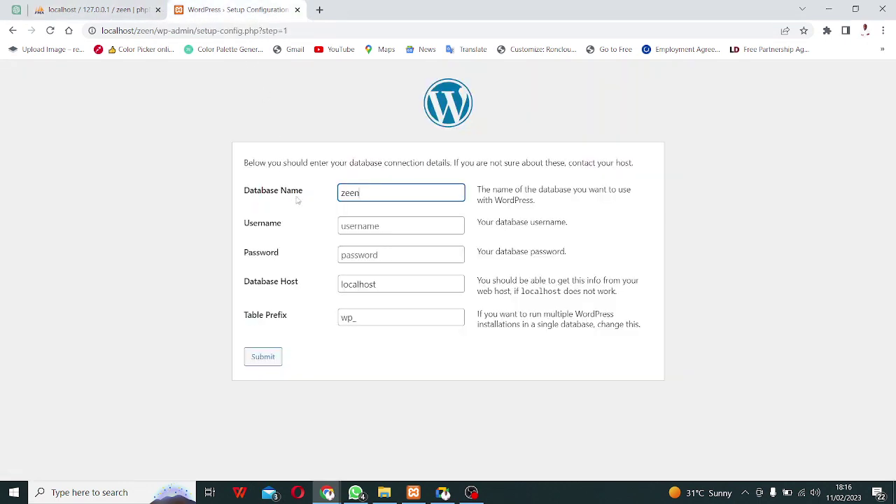
left_click(362, 227)
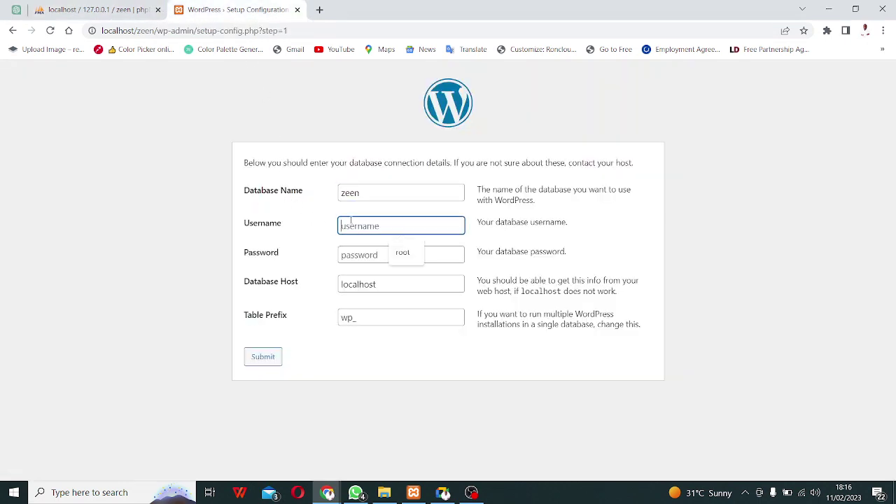
type("root")
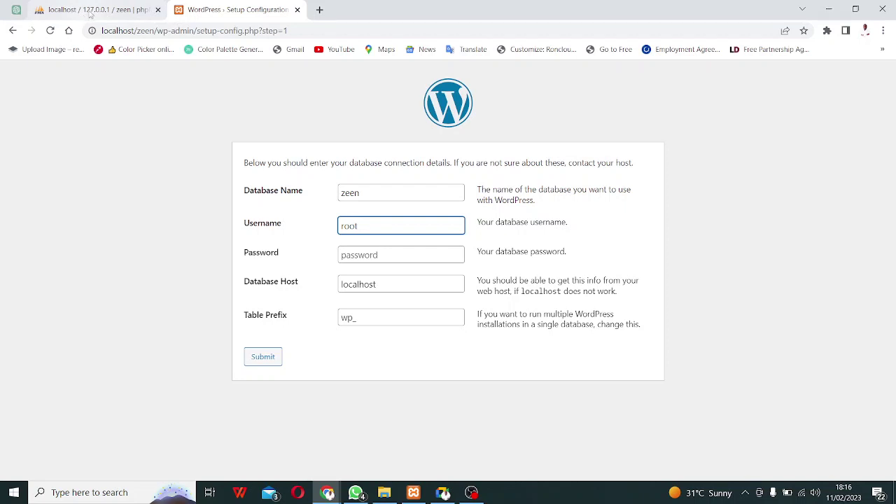
left_click(359, 257)
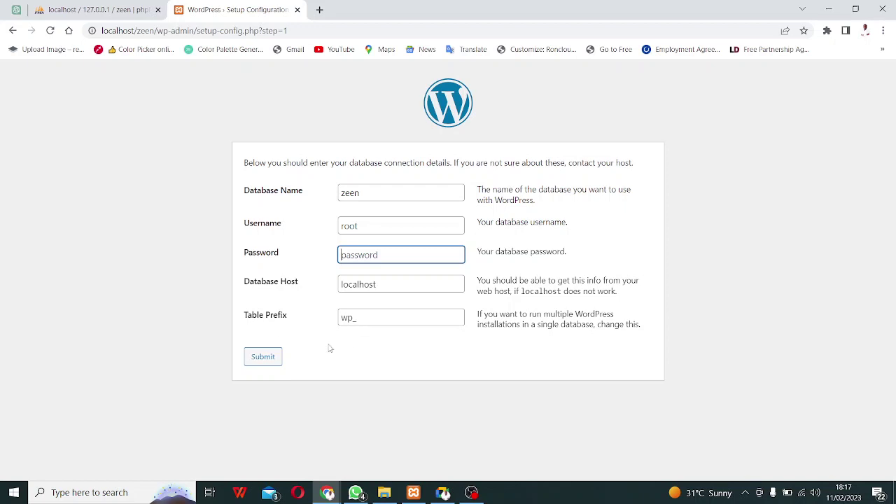
left_click(263, 358)
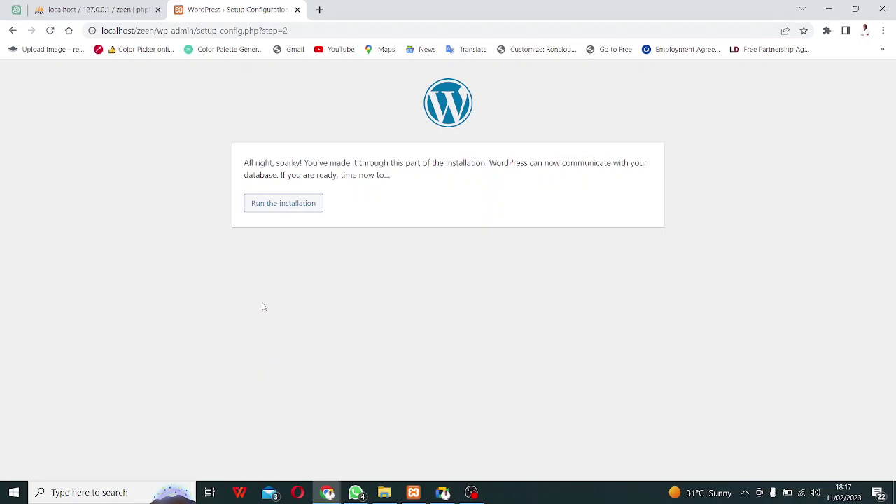
Start the installation and enter site title Zeen with admin as the username.
left_click(297, 209)
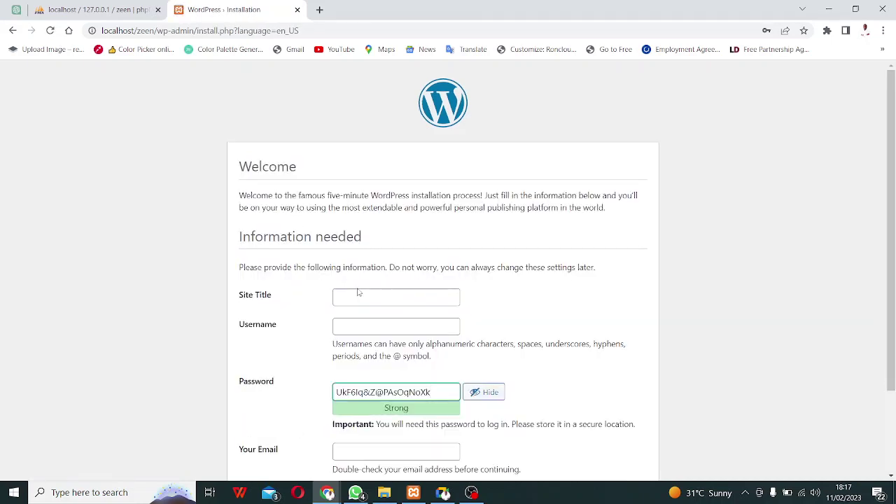
left_click(376, 295)
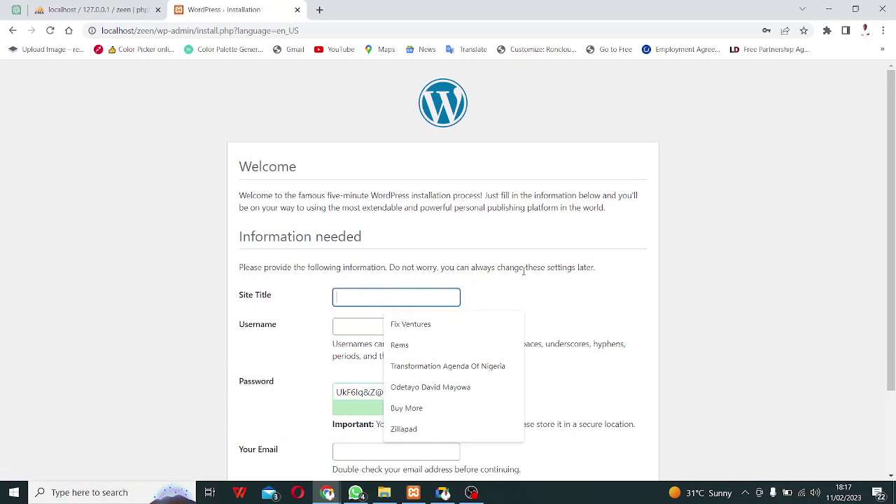
type("Zeen")
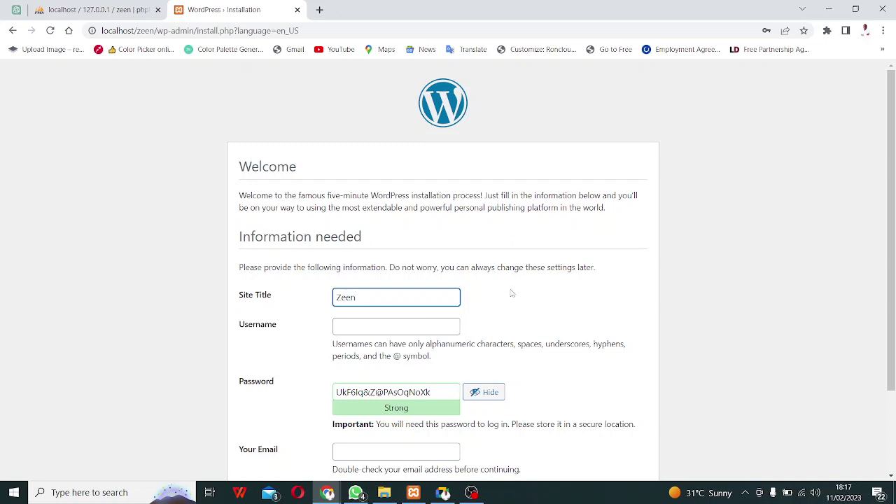
left_click(403, 322)
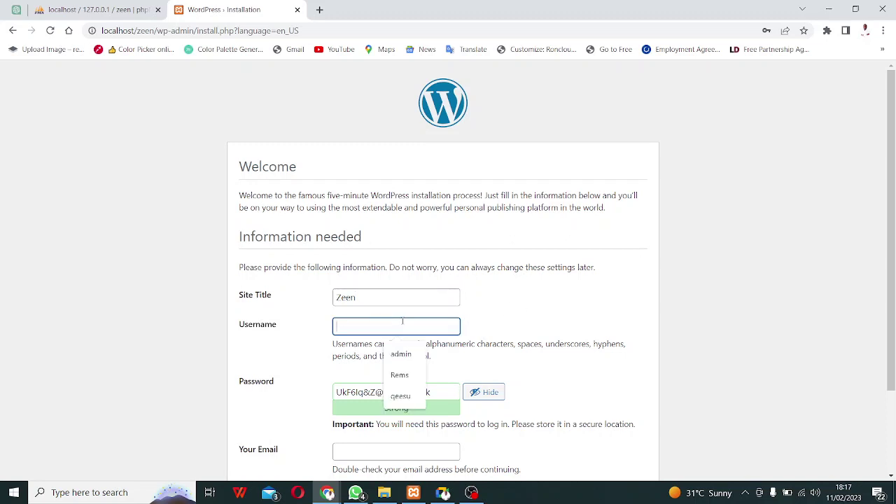
left_click(400, 354)
scroll(379, 322, "down", 2)
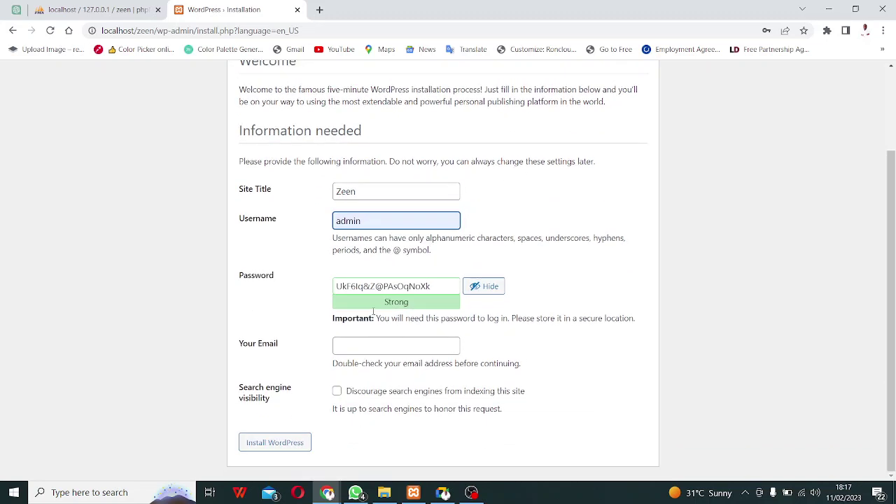
Replace the generated password with a weak one, confirm it, add the admin e-mail, and install.
left_click(364, 289)
double_click(364, 289)
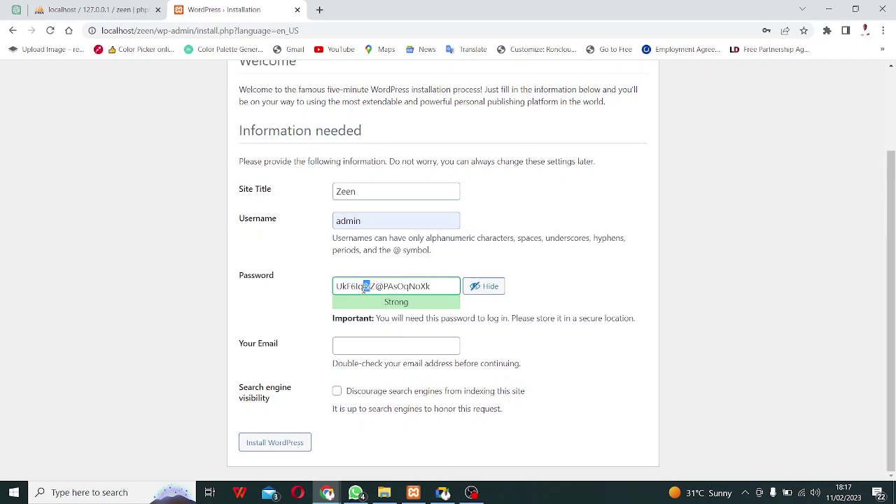
triple_click(410, 281)
type("a")
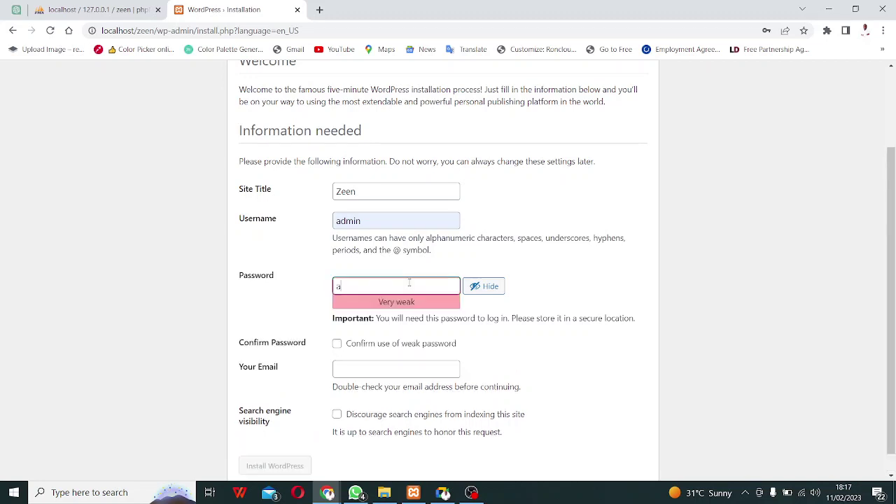
type("dmin")
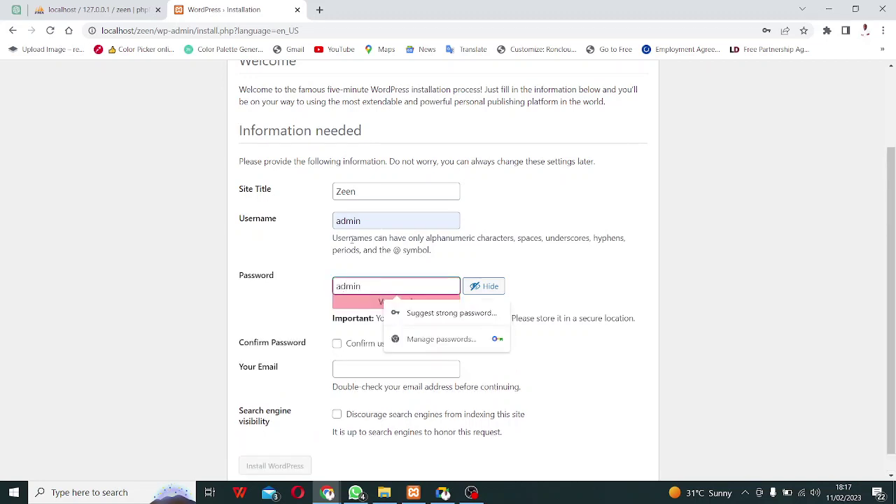
left_click(337, 343)
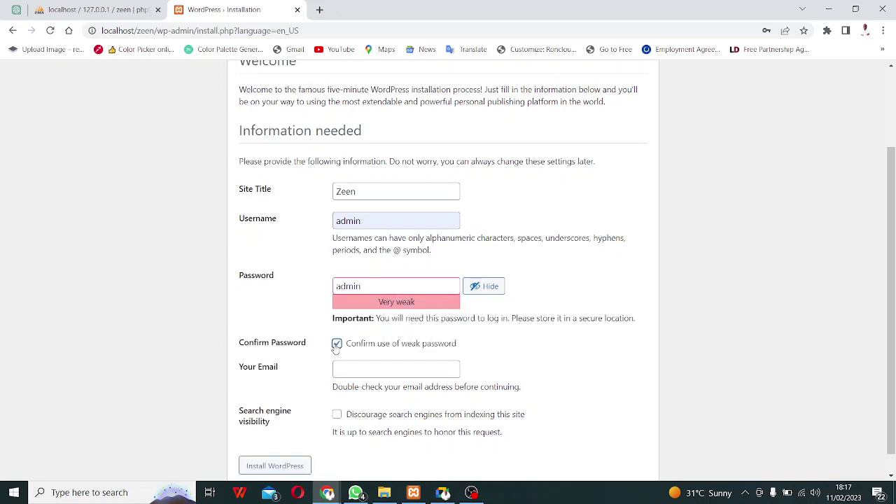
scroll(336, 350, "down", 1)
left_click(352, 348)
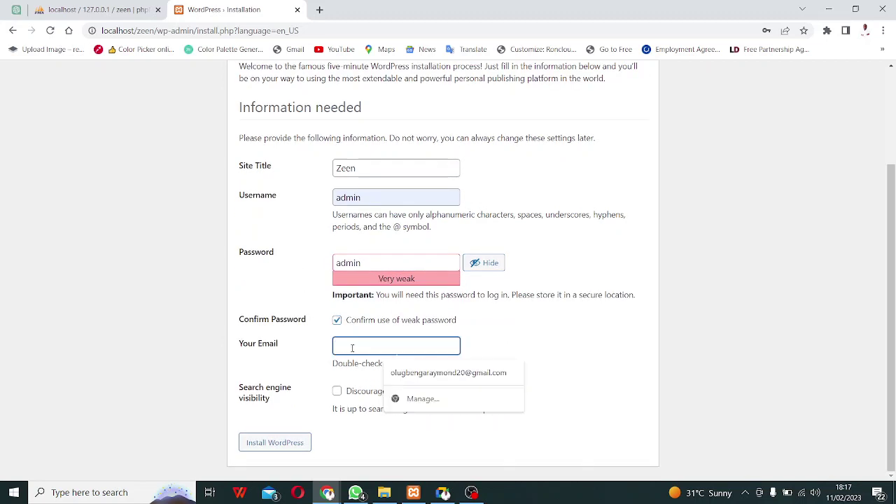
left_click(425, 373)
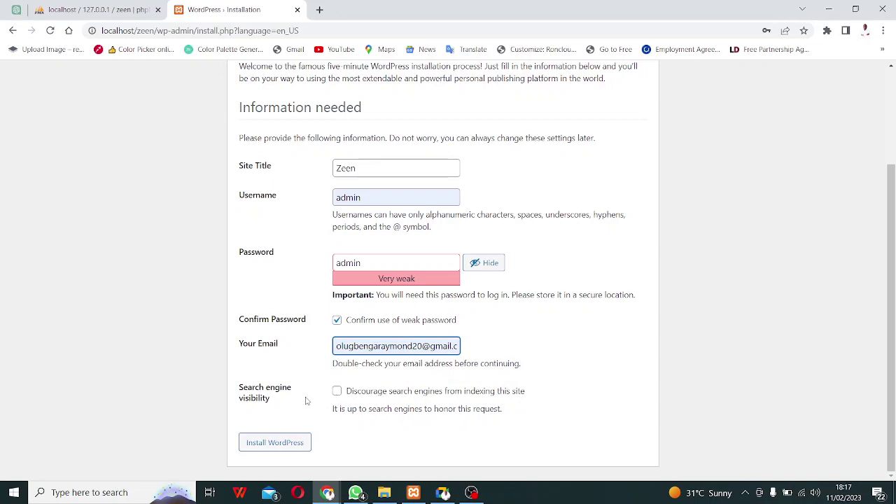
left_click(281, 448)
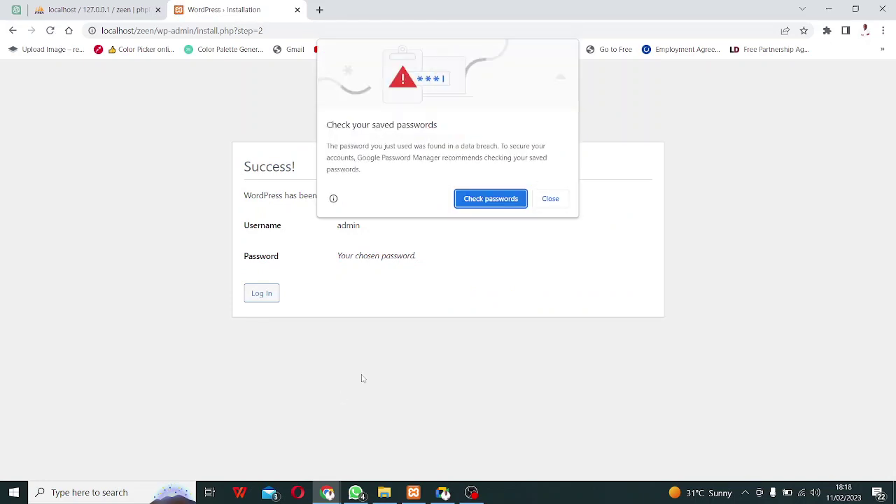
Dismiss the saved-passwords warning and go from the Success screen to the login page.
left_click(551, 200)
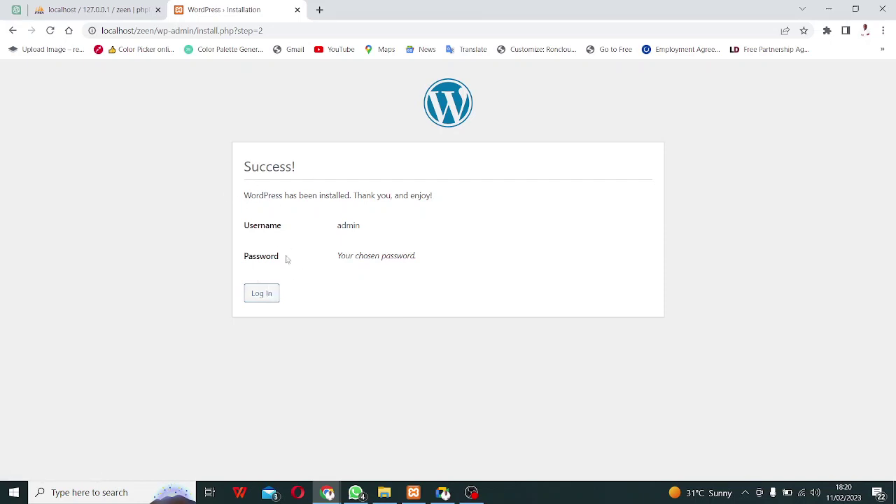
left_click(260, 298)
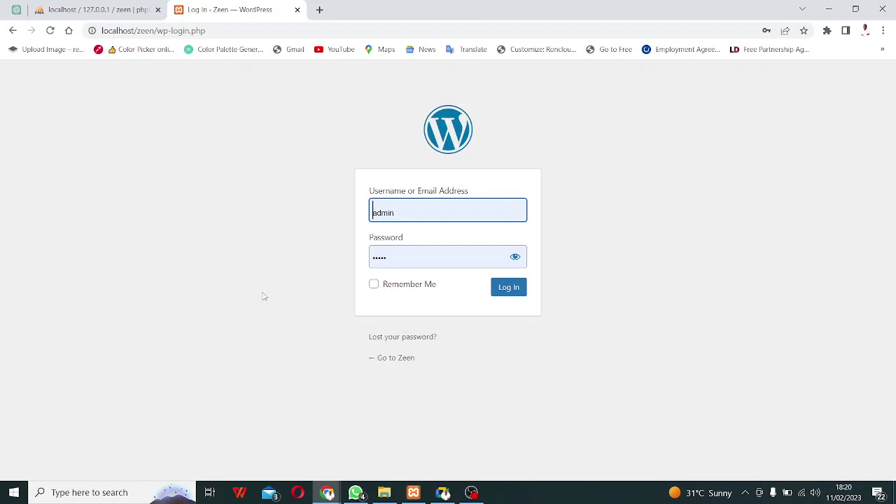
Log in to the Zeen dashboard with Remember Me ticked and dismiss the password warning.
left_click(374, 285)
left_click(510, 293)
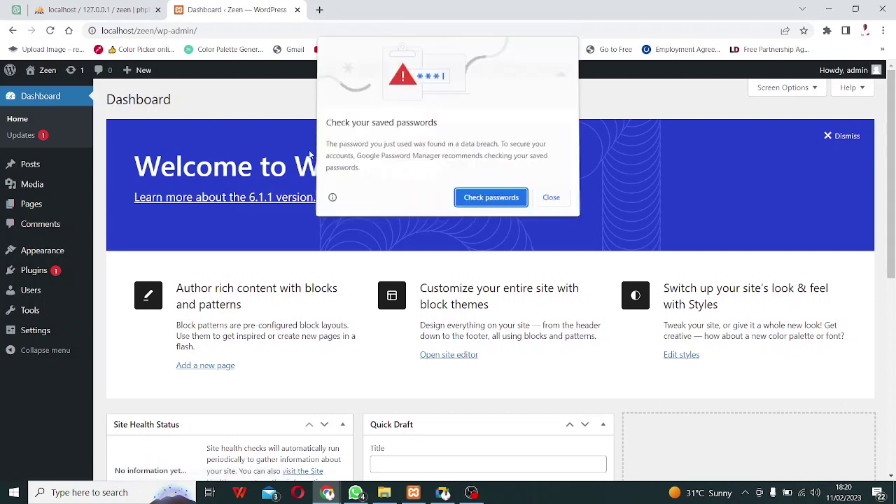
left_click(550, 200)
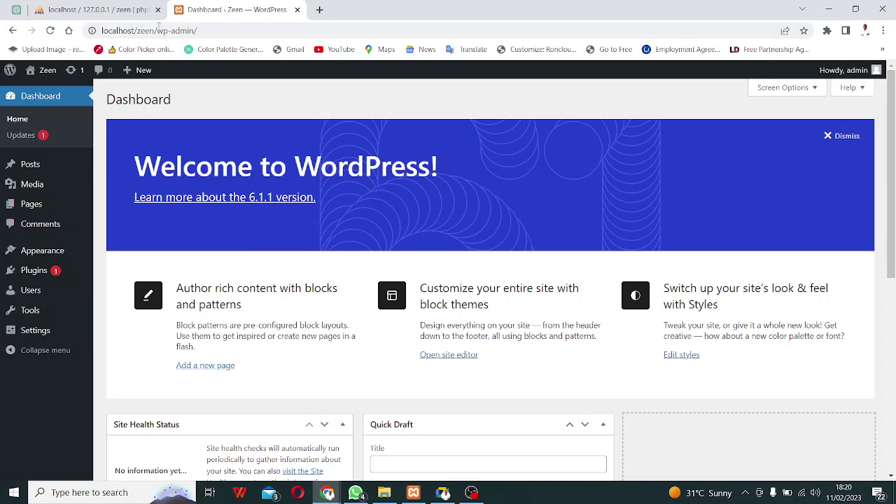
Close the phpMyAdmin tab and open a new blank tab.
left_click(87, 10)
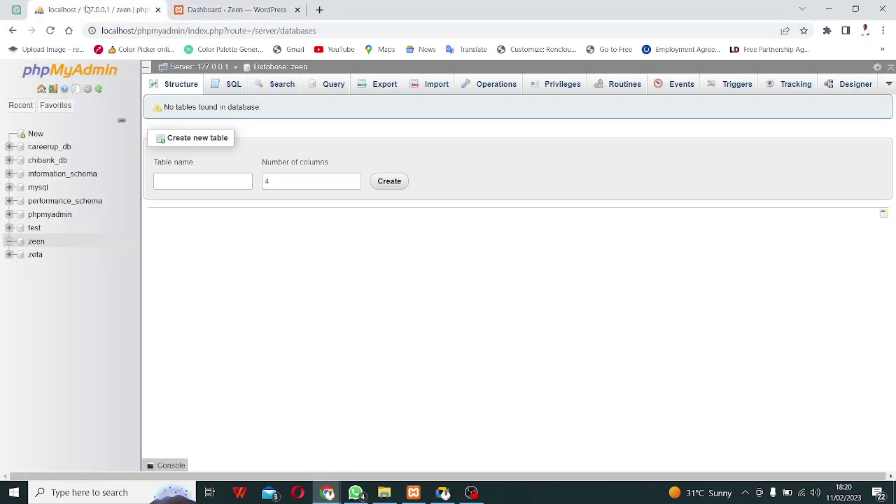
left_click(158, 10)
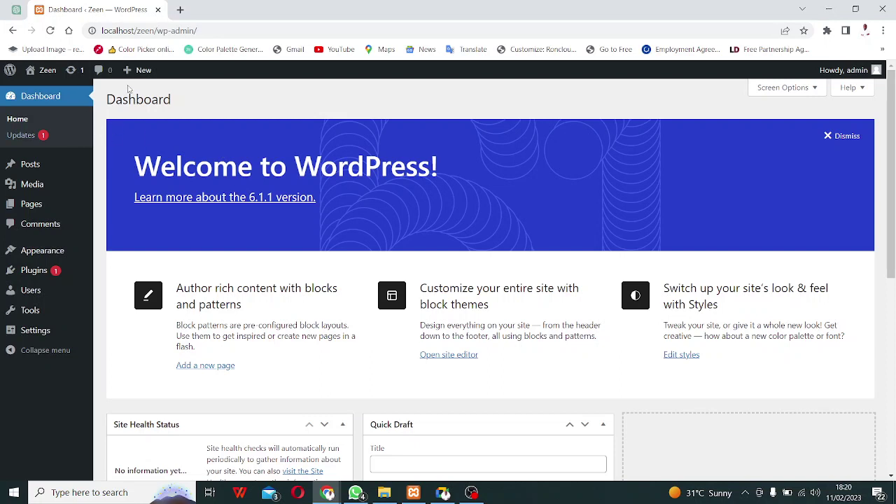
left_click(180, 9)
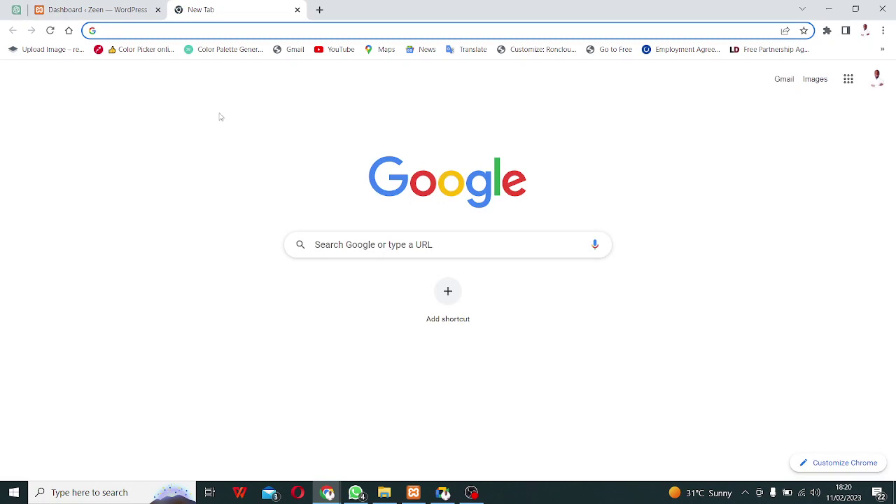
Load localhost/zeen in the new tab, place it before the Dashboard tab, and return to Dashboard.
type("localhost")
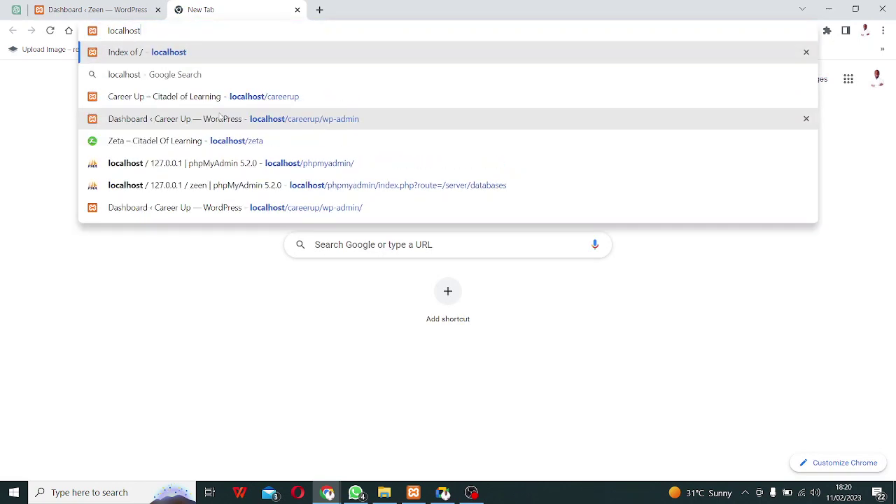
type("/ze")
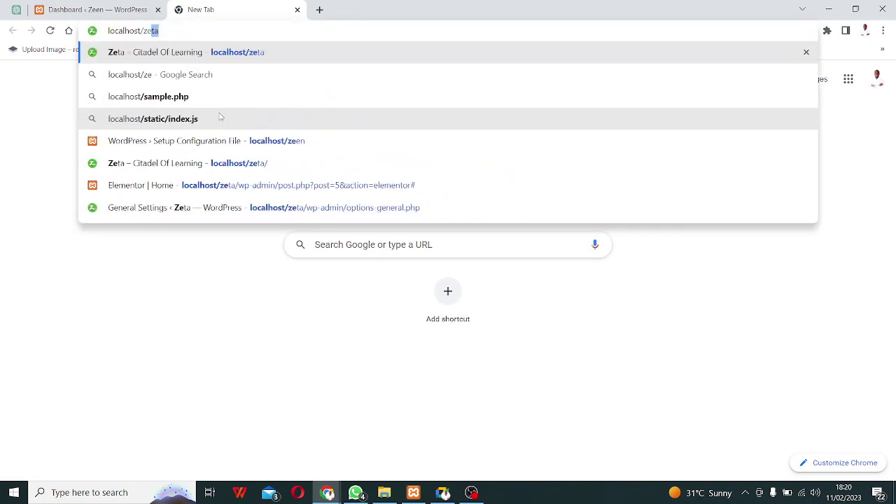
type("en")
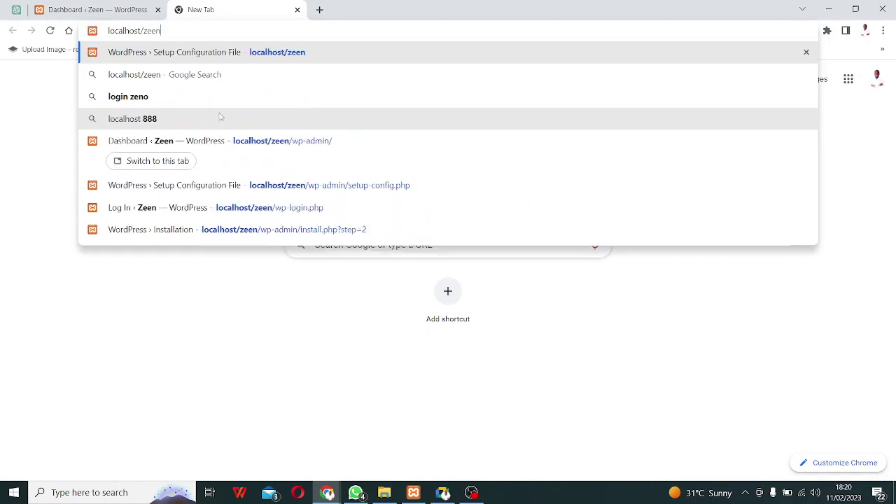
key("Return")
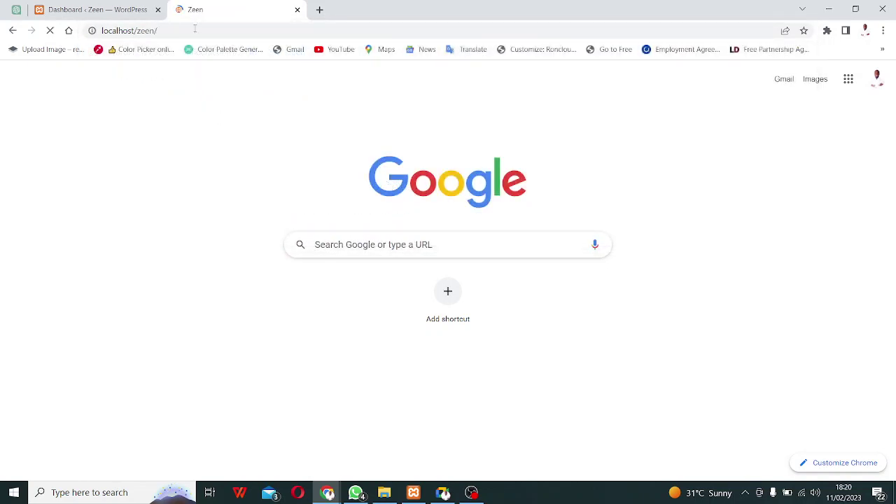
left_click_drag(210, 9, 105, 12)
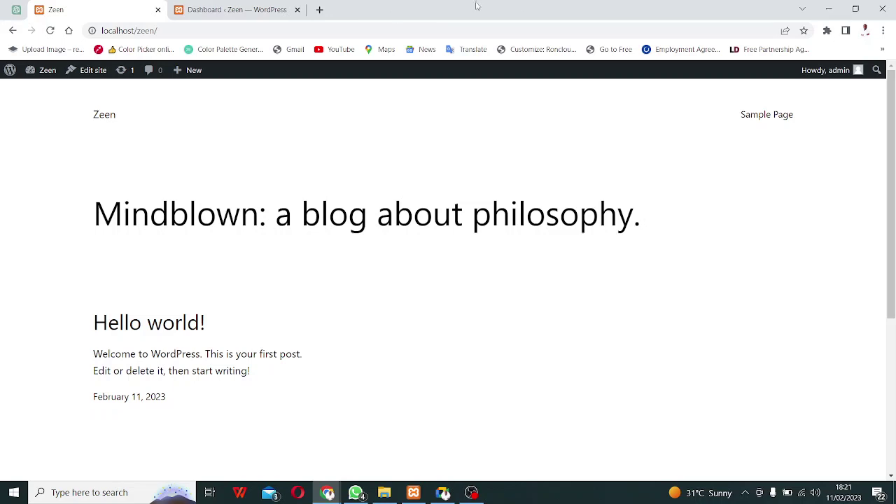
left_click(227, 8)
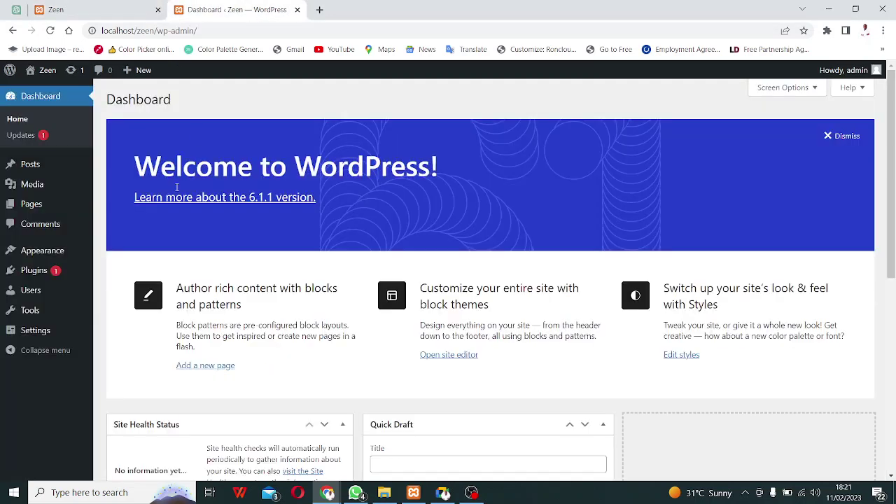
Go to Appearance > Themes and choose Add New to browse popular themes.
mouse_move(39, 260)
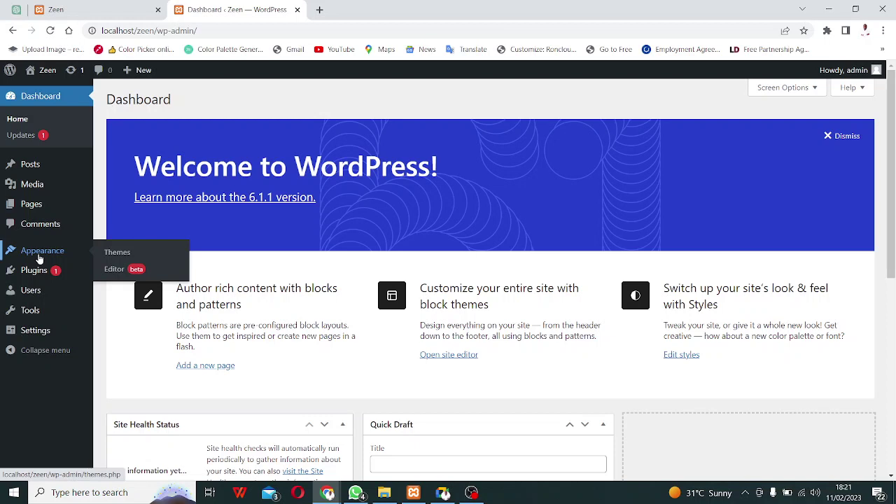
left_click(39, 259)
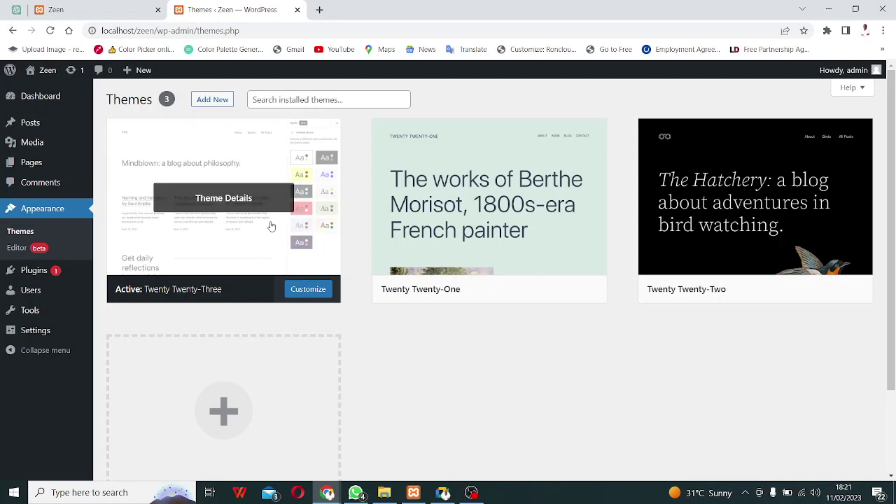
left_click(208, 100)
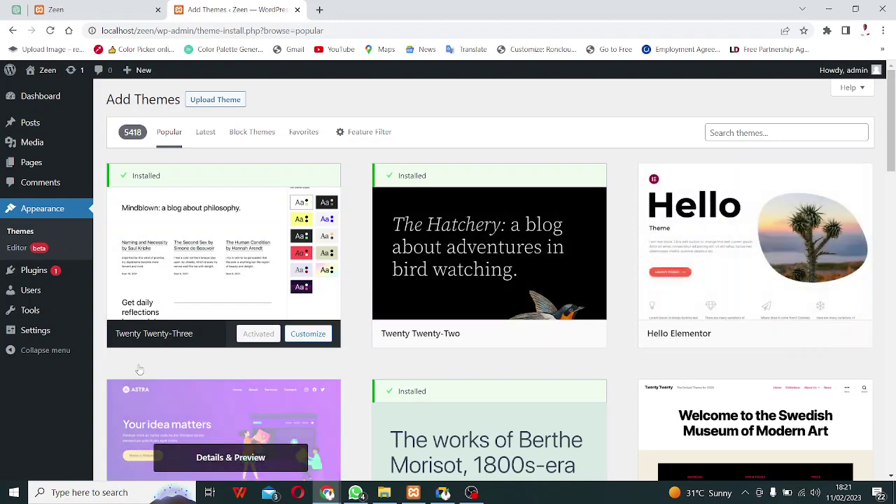
Locate the Neve theme in the popular themes grid and install it.
scroll(439, 280, "down", 5)
scroll(438, 280, "down", 5)
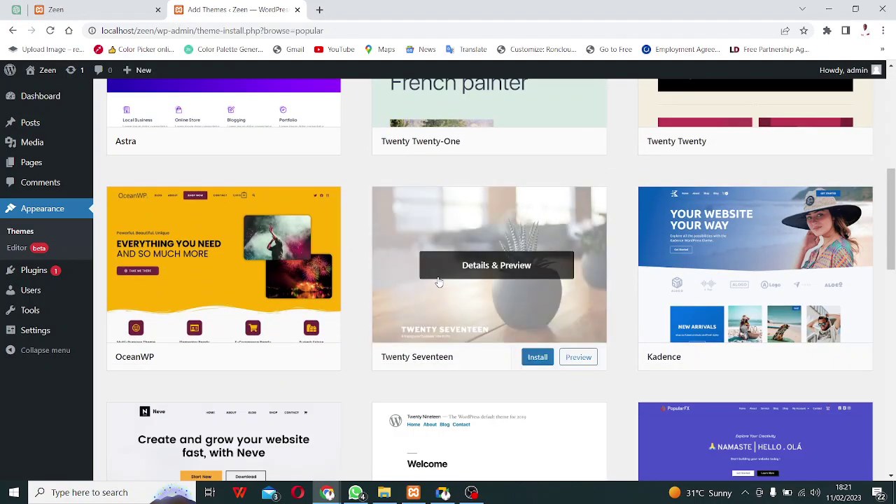
scroll(436, 281, "up", 2)
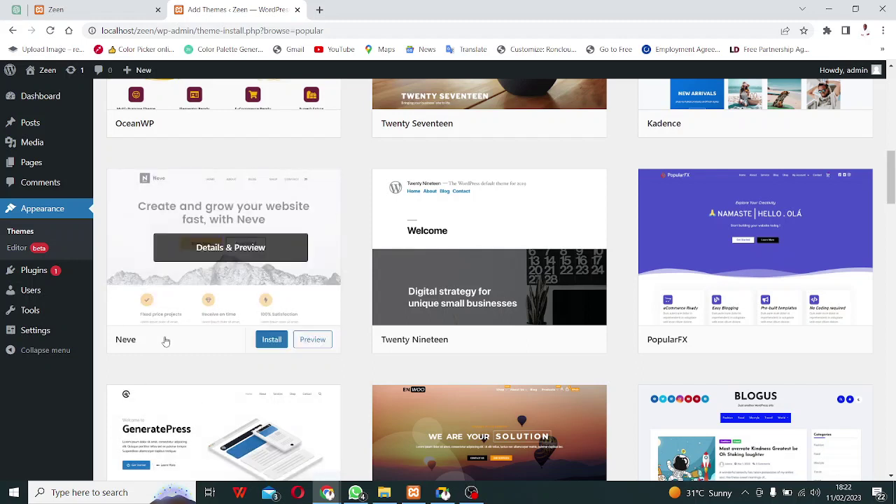
scroll(166, 341, "up", 7)
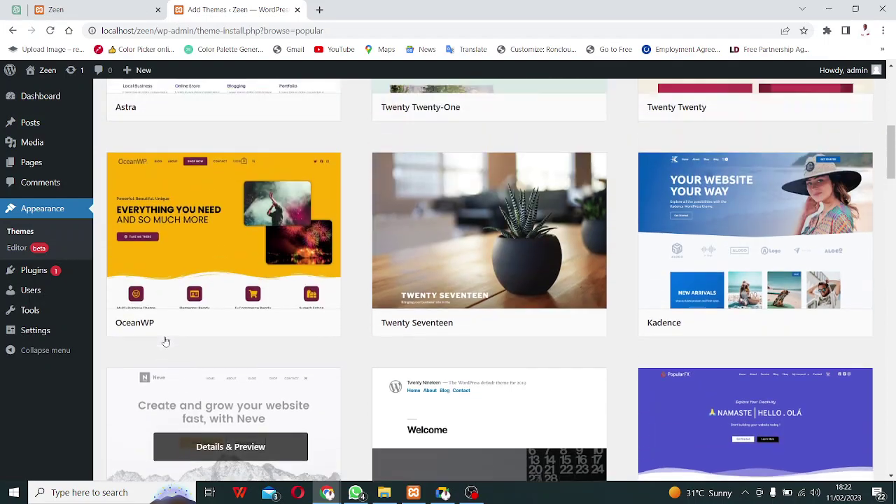
scroll(165, 339, "up", 3)
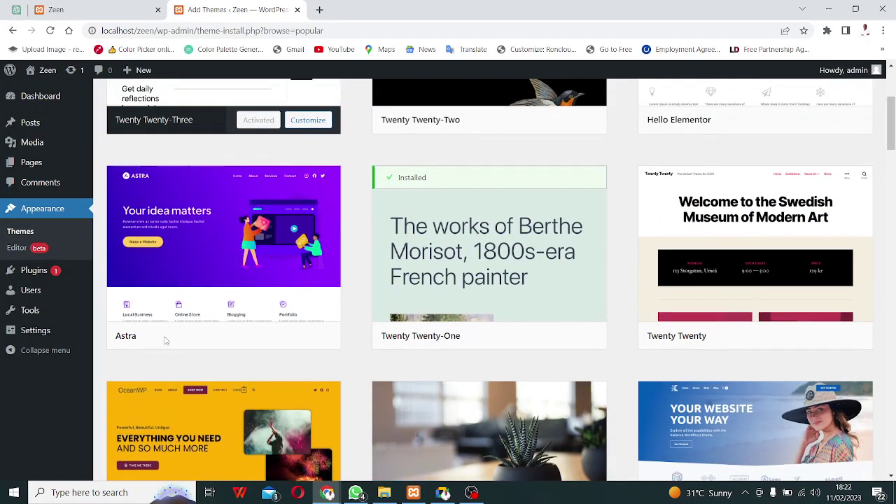
scroll(189, 322, "down", 2)
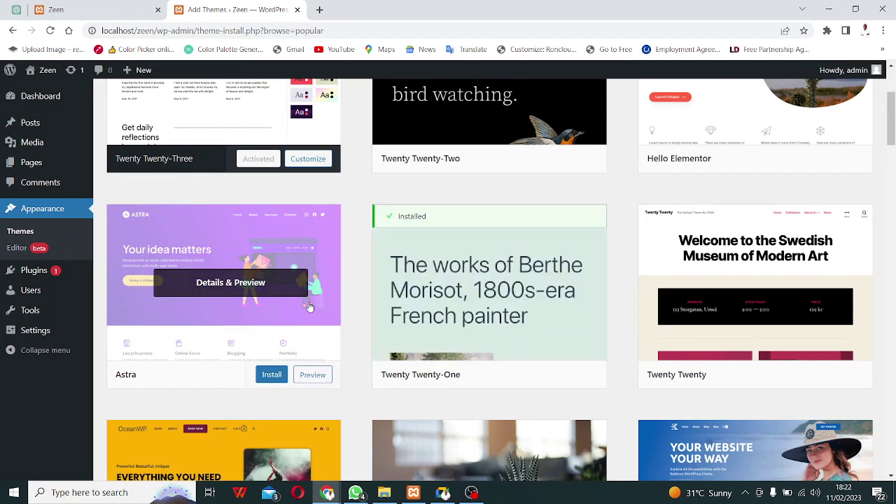
scroll(294, 287, "down", 7)
scroll(308, 285, "down", 1)
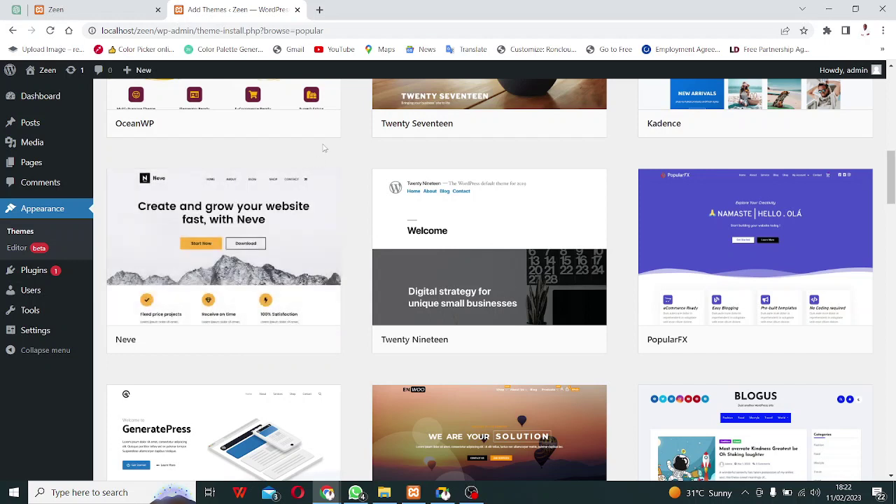
mouse_move(278, 301)
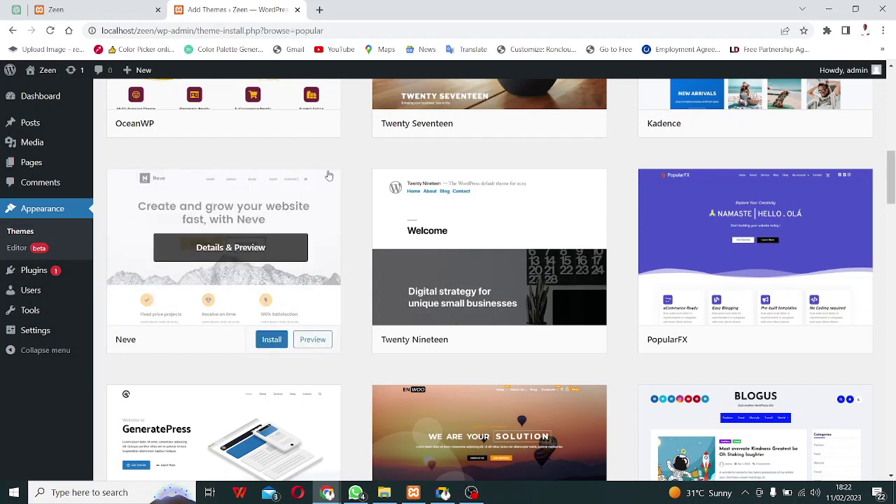
left_click(270, 344)
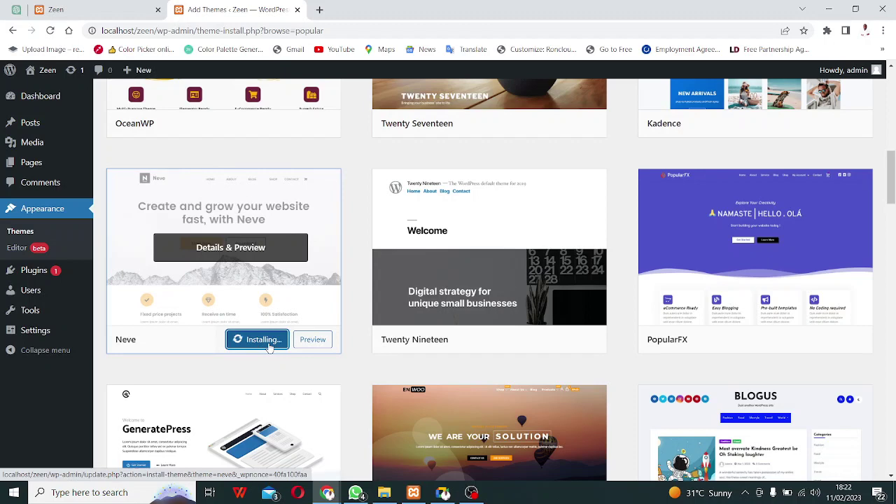
scroll(270, 348, "down", 2)
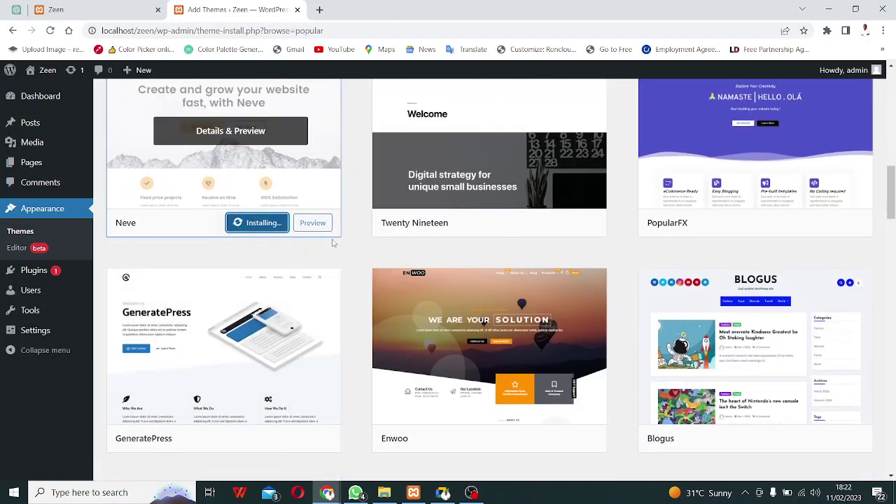
scroll(276, 238, "up", 2)
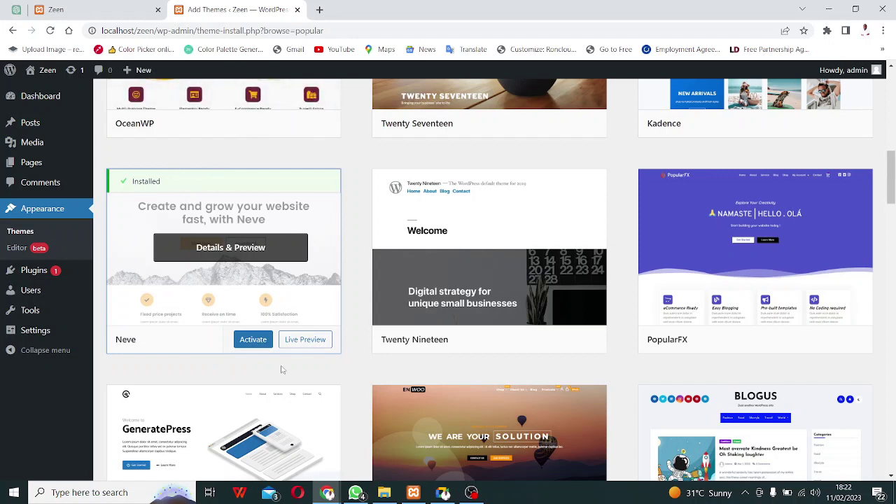
Activate Neve, reload the Zeen front page to see the new styling, then return to Themes.
left_click(252, 340)
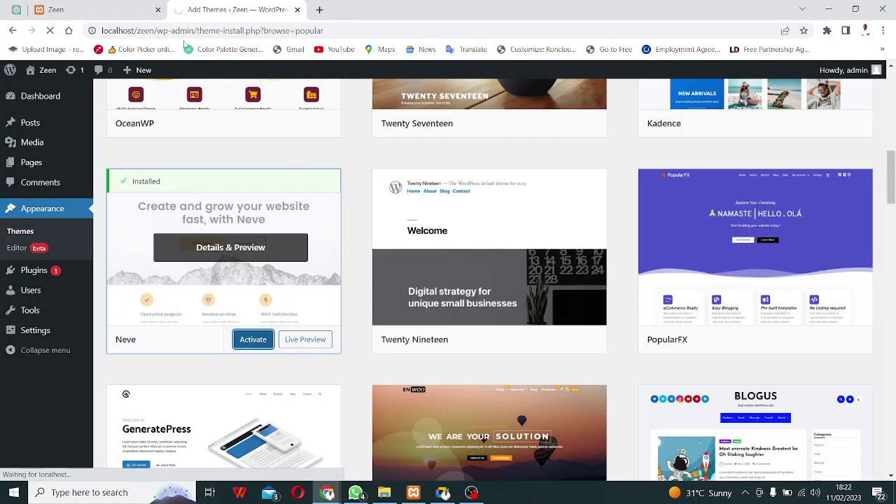
left_click(68, 18)
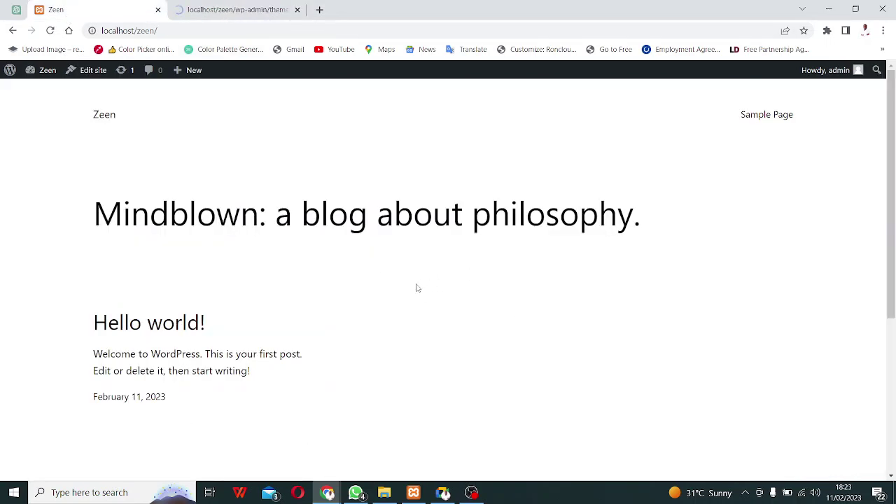
left_click(269, 10)
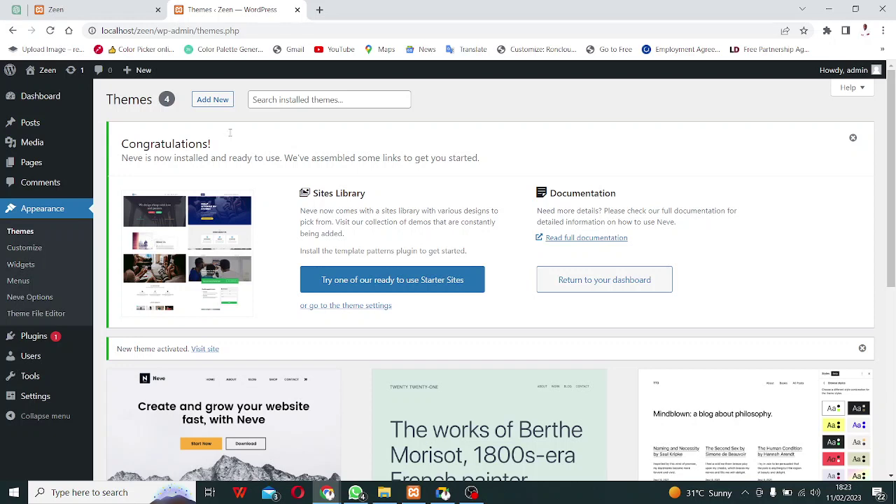
left_click(53, 10)
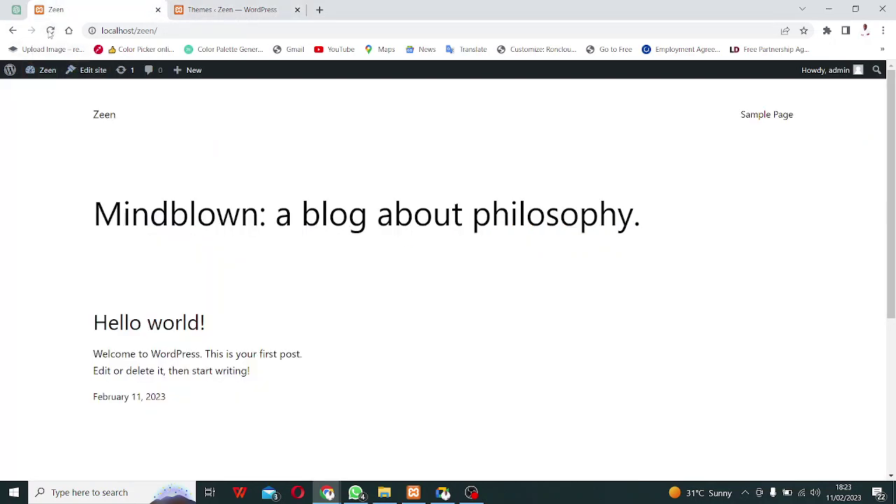
left_click(50, 30)
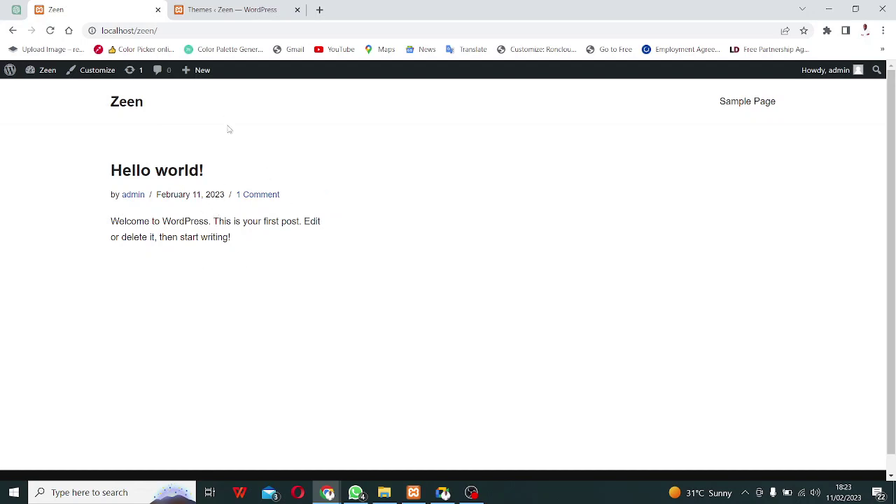
left_click(226, 11)
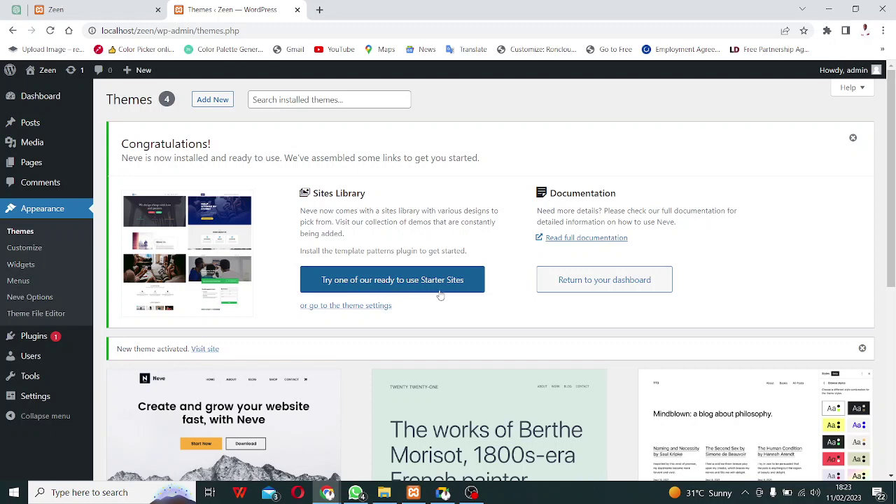
right_click(385, 285)
Install the starter-sites library and browse templates like Web Agency, Blogger and Neve 3.
left_click(364, 285)
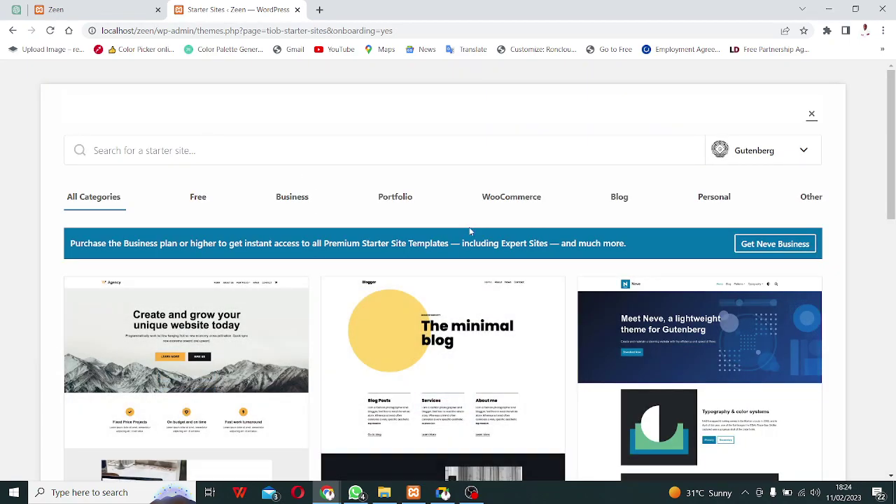
scroll(426, 206, "down", 6)
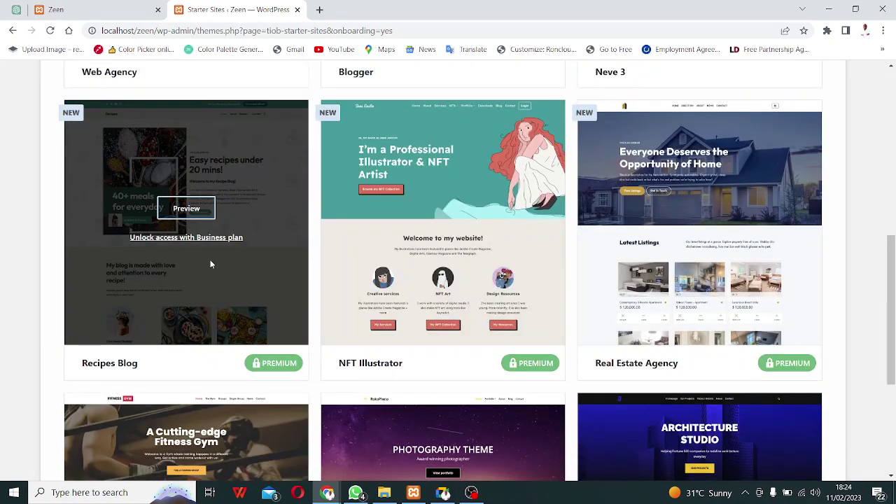
scroll(514, 255, "down", 3)
scroll(241, 302, "up", 10)
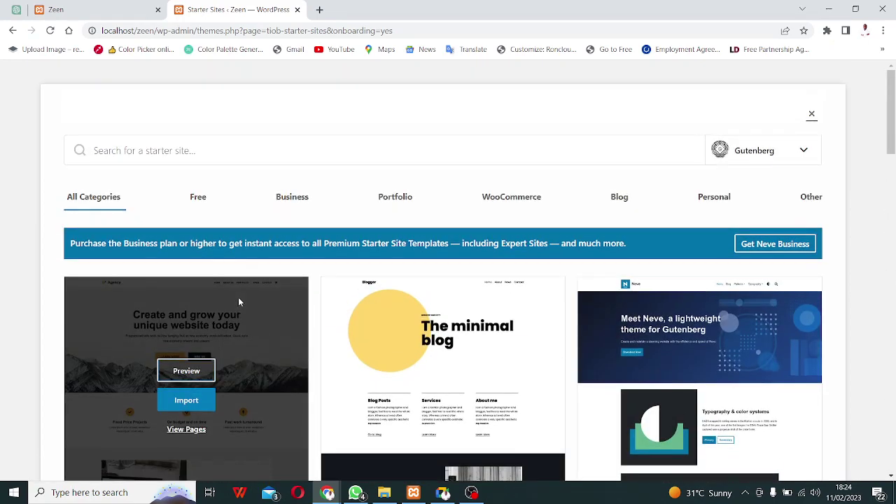
scroll(239, 302, "down", 3)
scroll(210, 252, "up", 1)
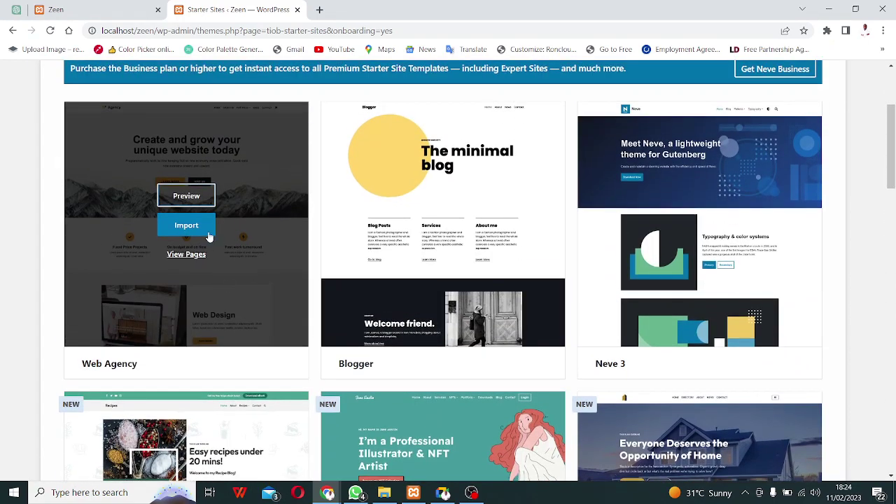
Preview the Web Agency starter site down to its footer, then advance to the Blogger preview.
right_click(189, 201)
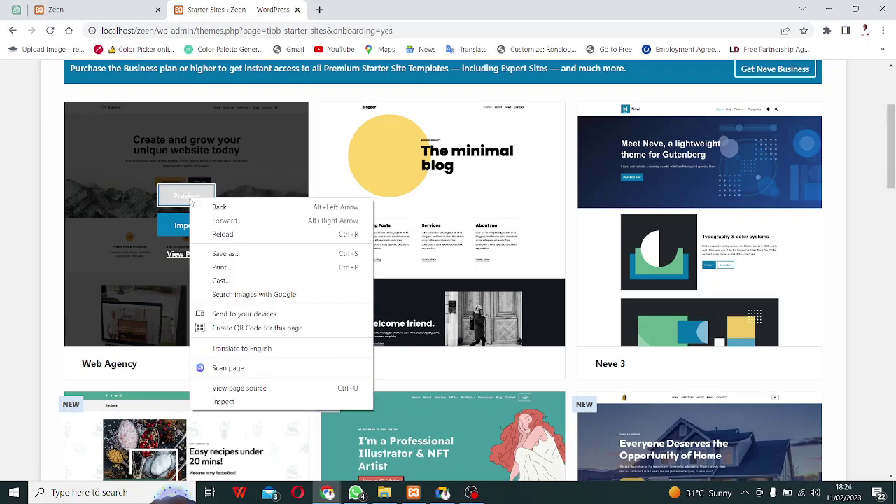
left_click(190, 201)
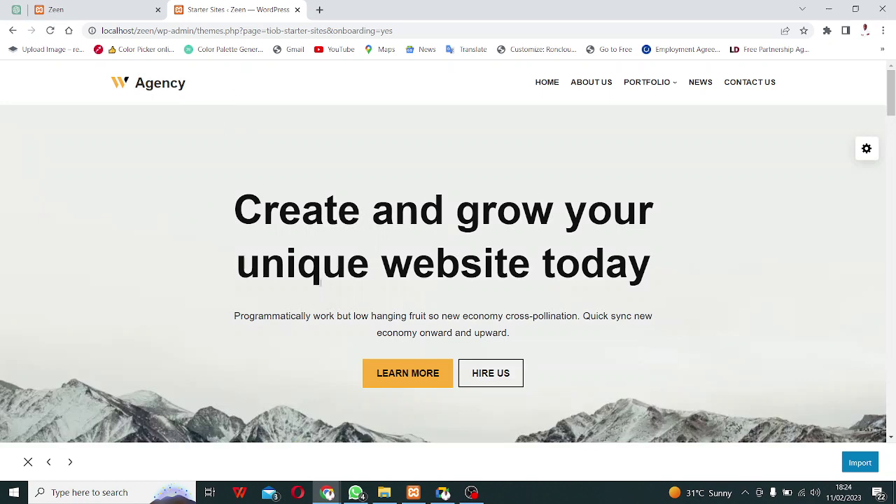
scroll(349, 264, "down", 3)
scroll(351, 264, "down", 12)
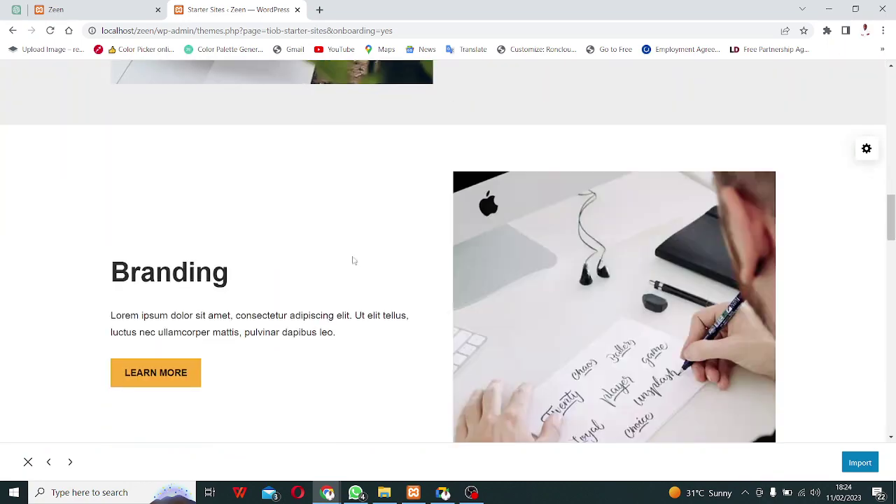
scroll(353, 260, "up", 15)
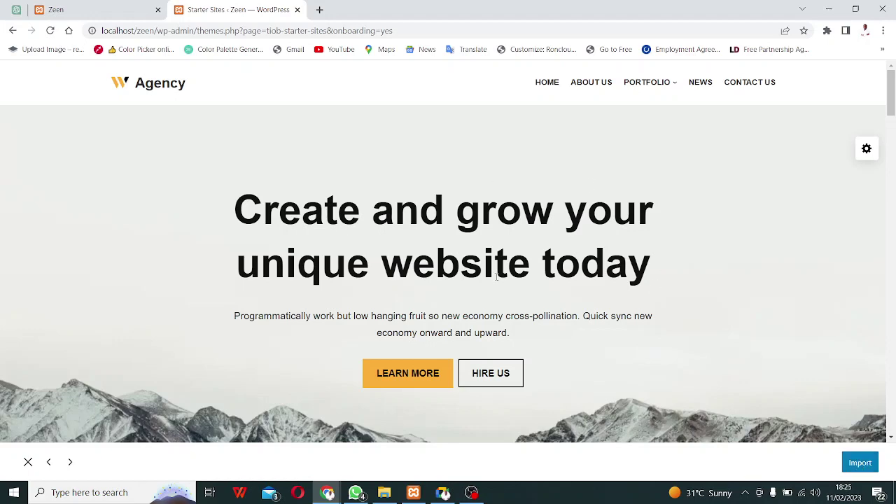
scroll(543, 258, "down", 15)
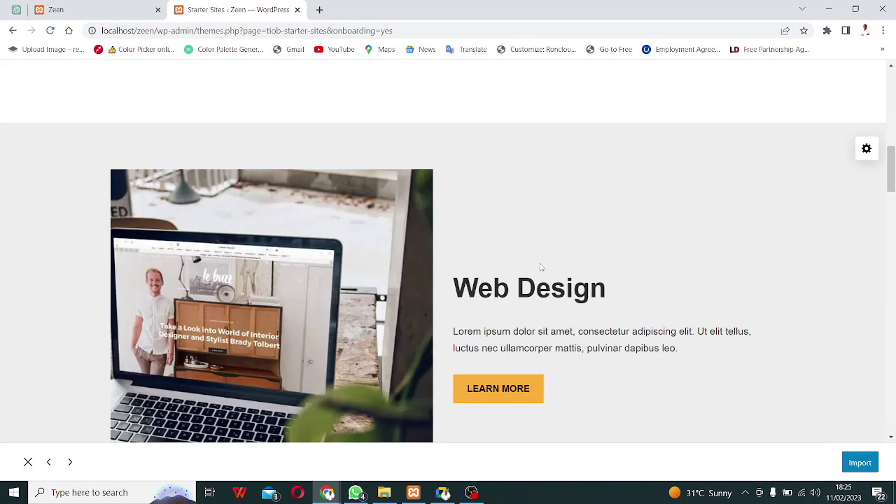
scroll(528, 278, "down", 8)
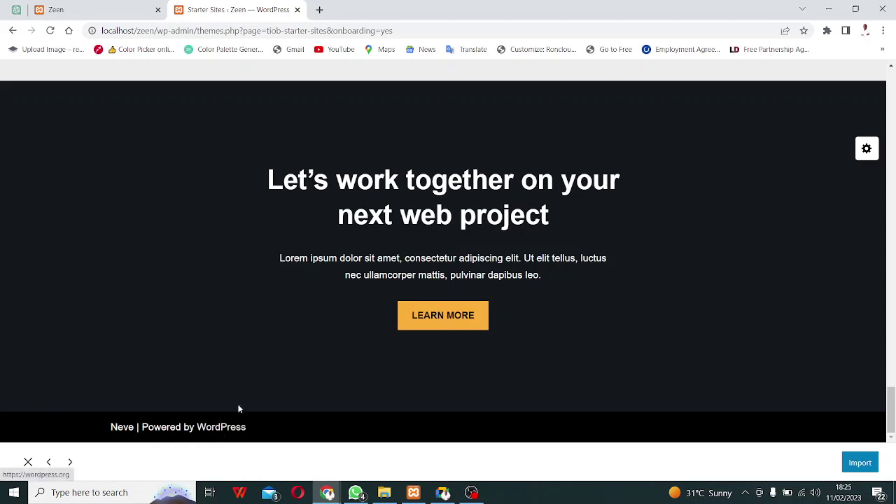
left_click(70, 463)
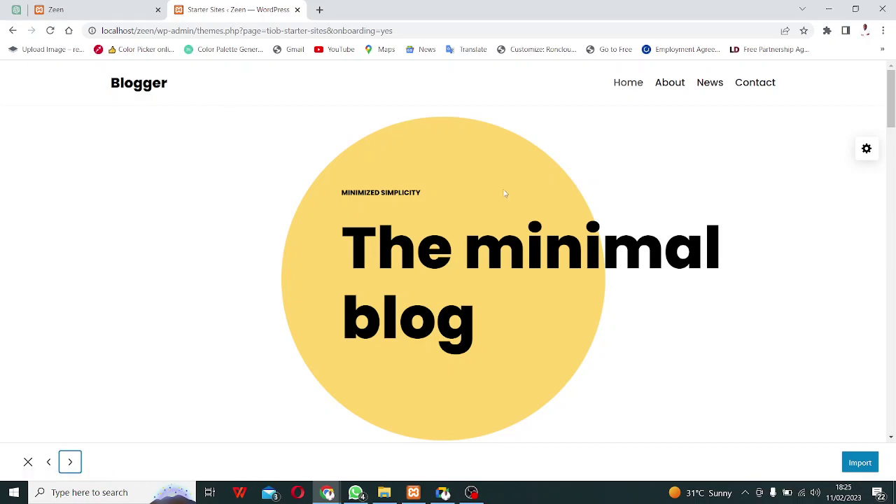
Scroll through the Blogger 'The minimal blog' starter site preview.
scroll(505, 203, "down", 4)
scroll(502, 216, "down", 15)
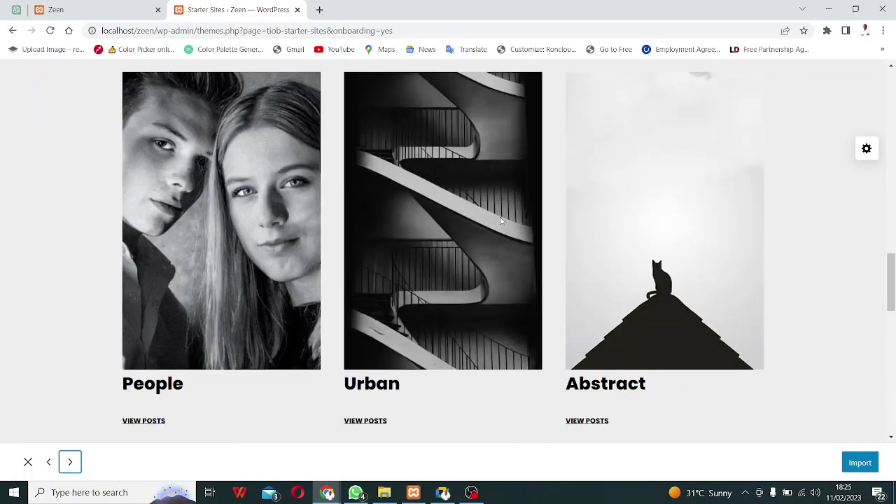
scroll(498, 223, "down", 5)
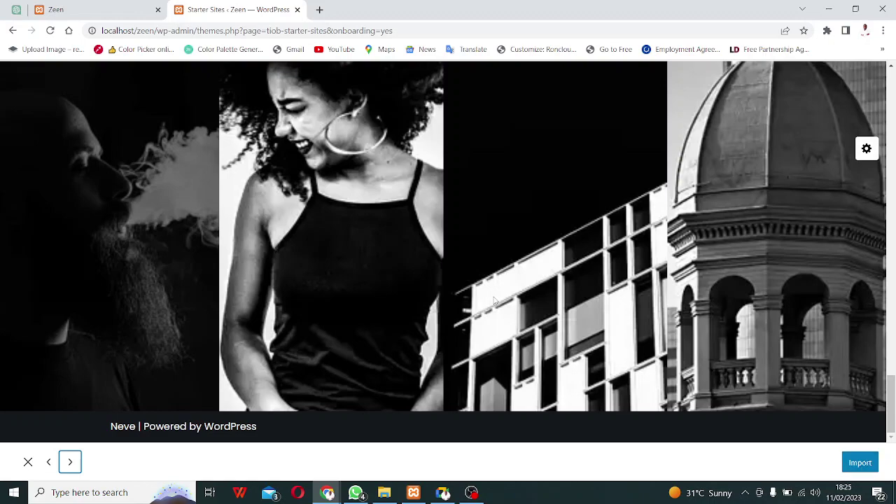
scroll(485, 292, "up", 10)
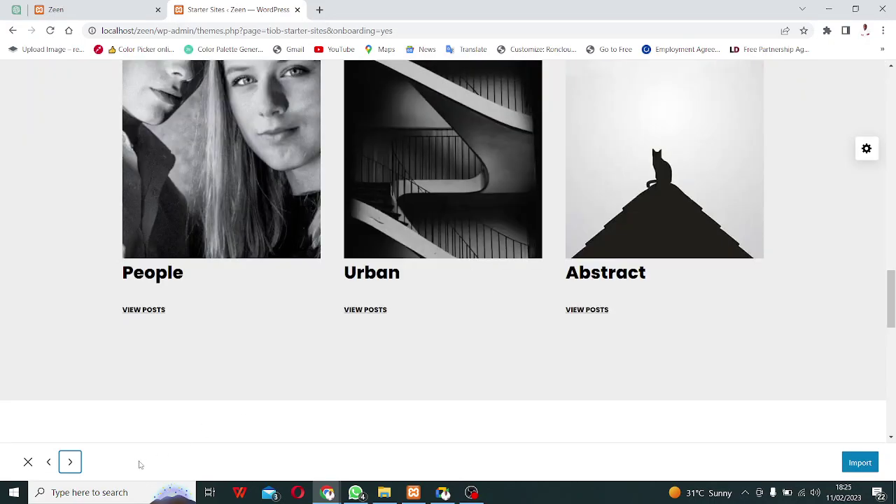
scroll(178, 402, "up", 3)
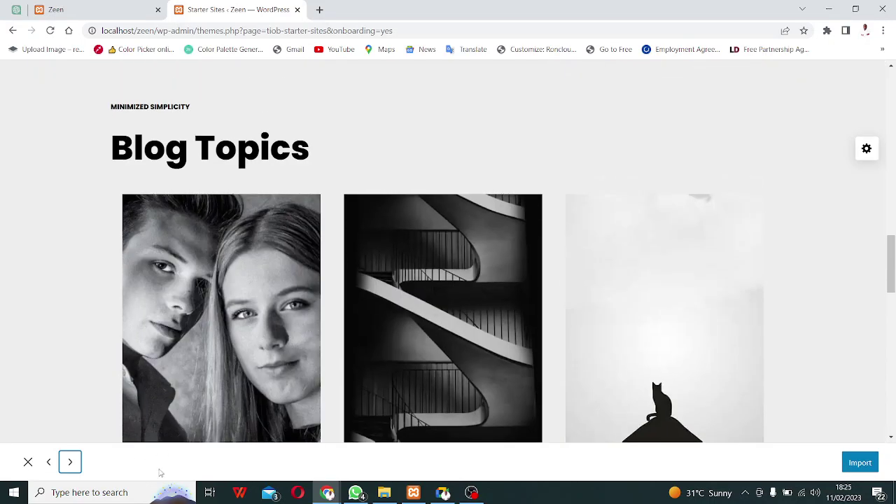
Advance to the Neve demo preview and scroll to its footer of recent posts and tags.
left_click(69, 465)
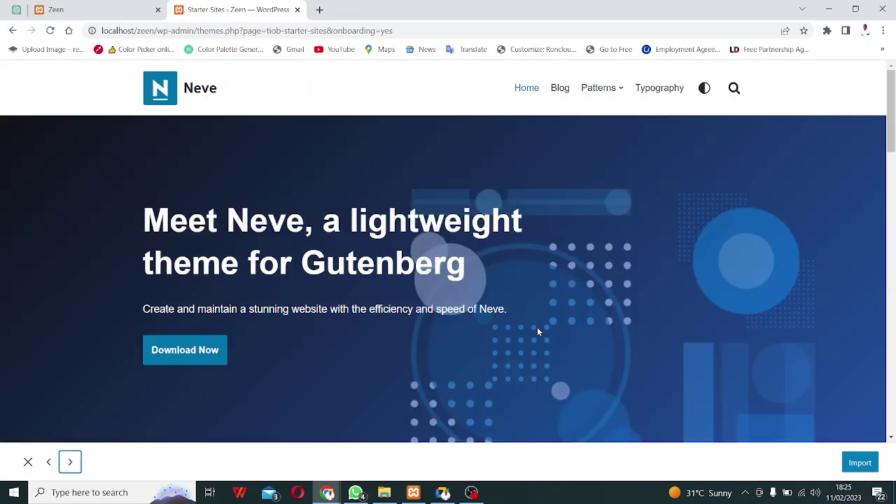
scroll(714, 328, "down", 20)
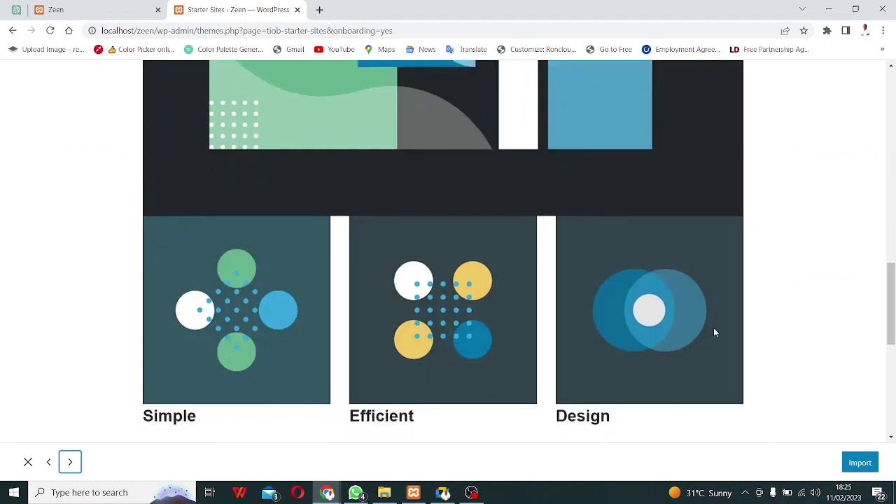
scroll(712, 326, "down", 1)
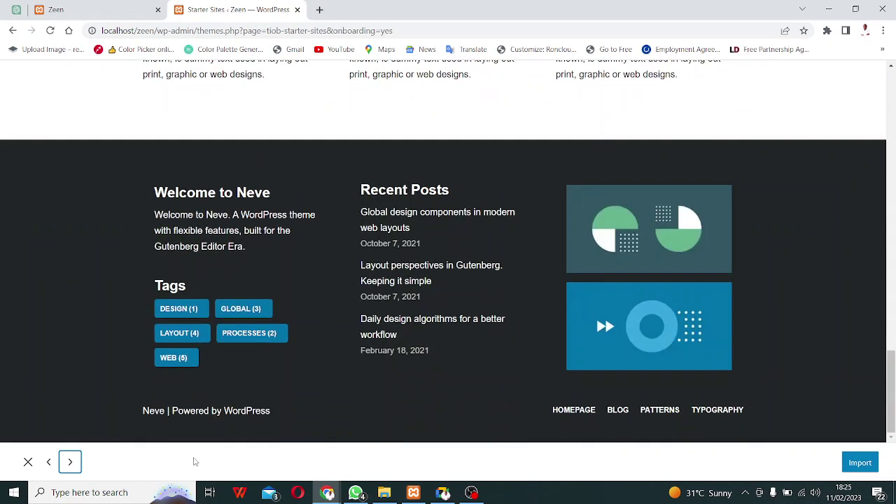
Advance to the premium Recipes preview, 'Easy recipes under 20 mins!', and scroll through it.
left_click(70, 462)
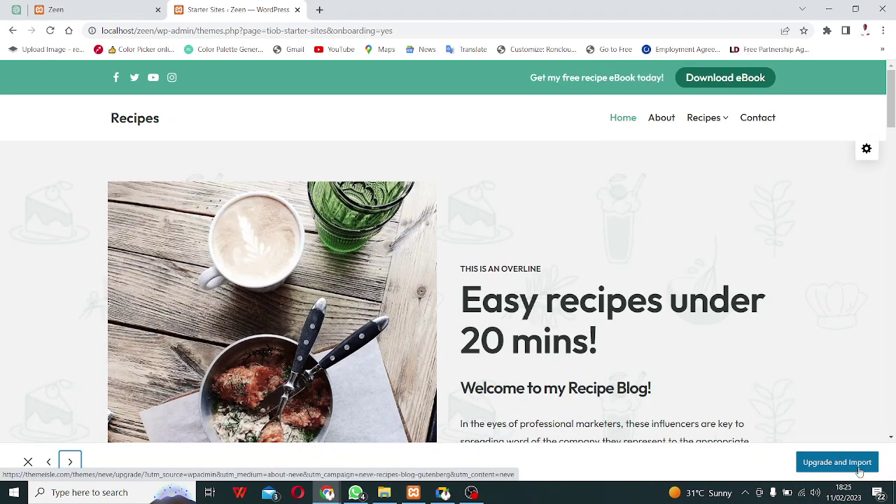
scroll(341, 166, "down", 3)
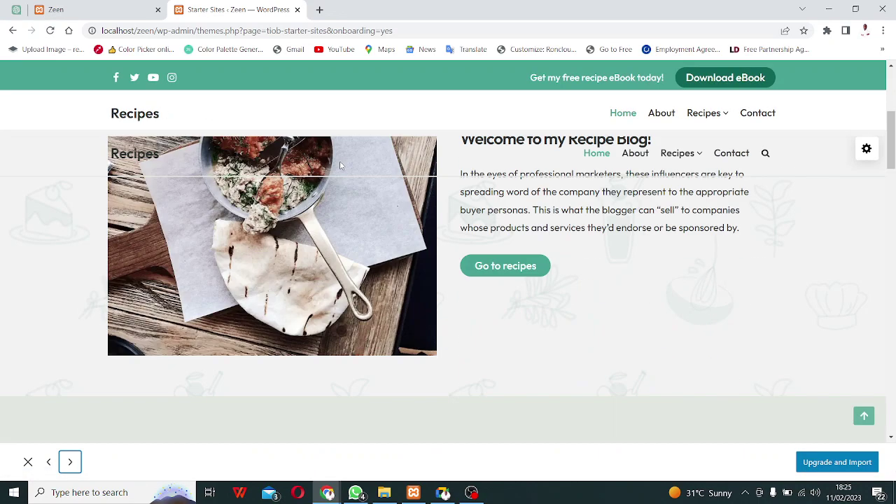
scroll(342, 165, "down", 10)
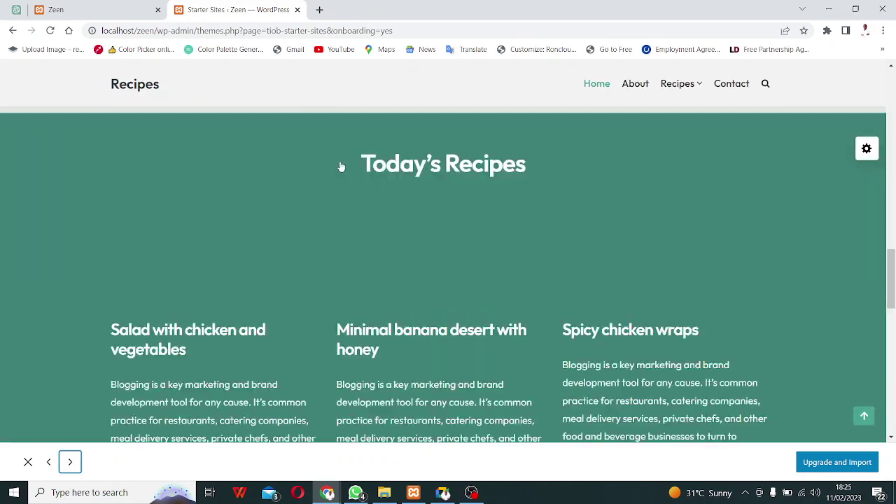
scroll(341, 167, "down", 10)
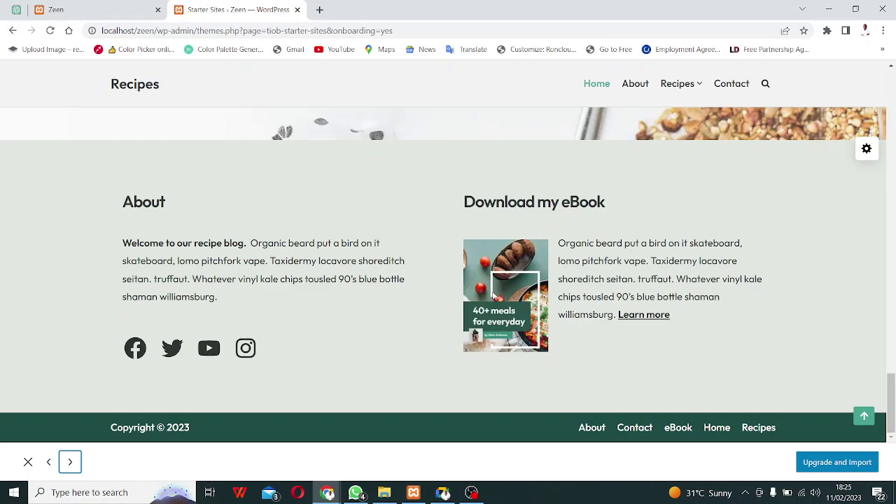
scroll(493, 302, "up", 3)
scroll(492, 302, "up", 15)
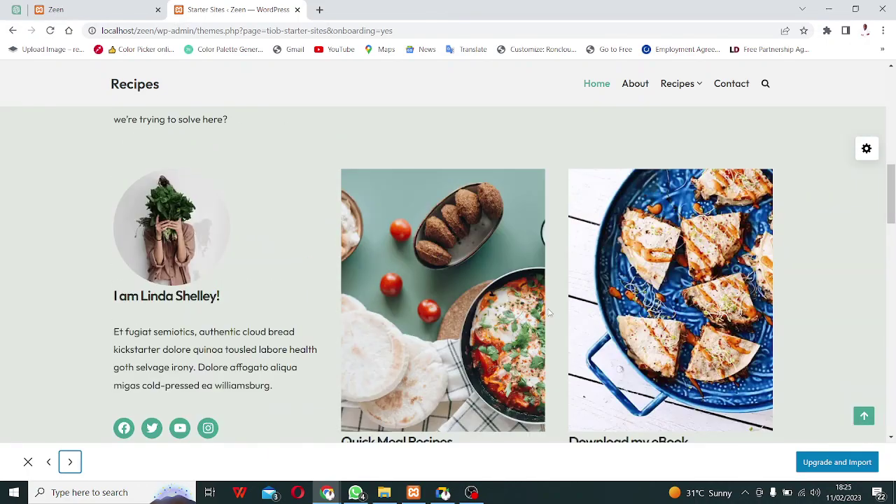
scroll(546, 300, "up", 6)
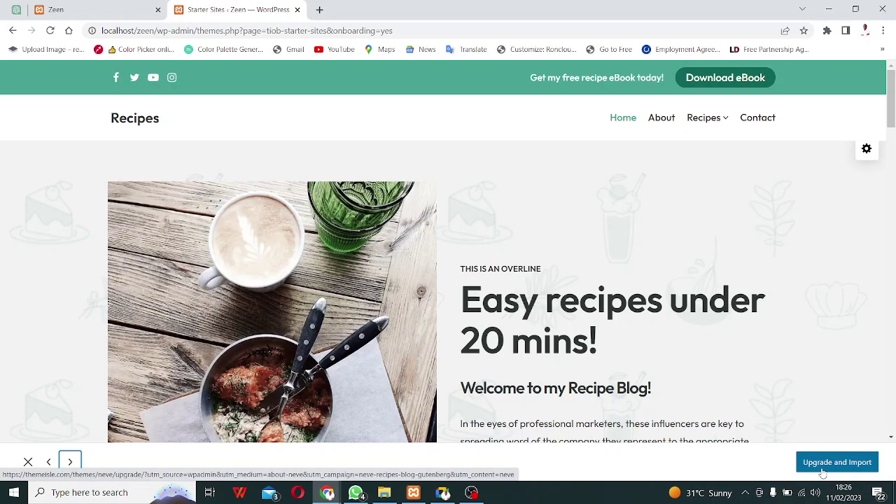
right_click(823, 474)
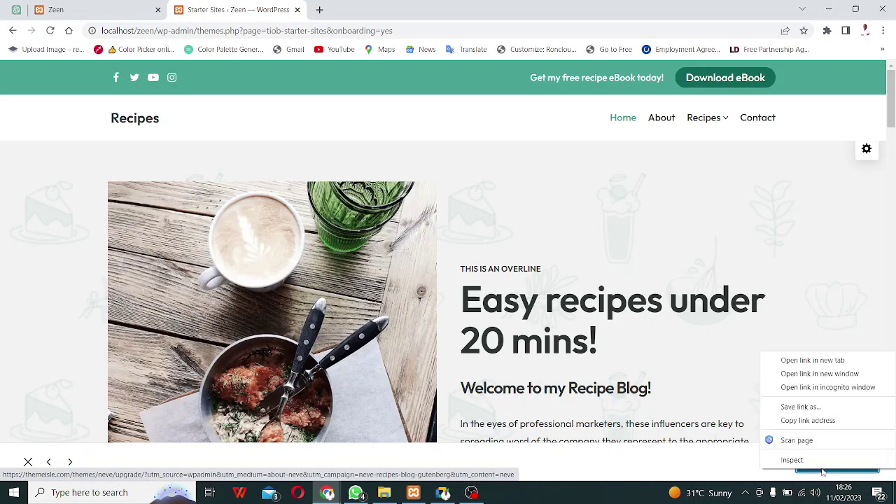
left_click(821, 362)
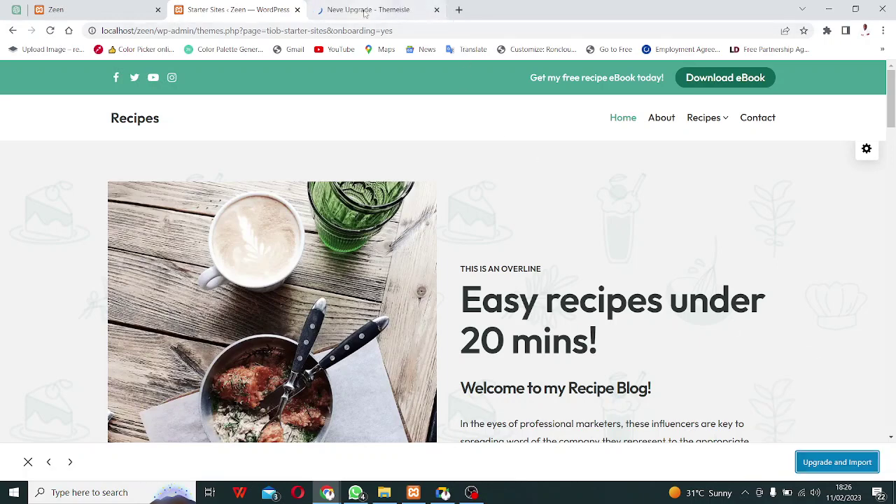
left_click(364, 10)
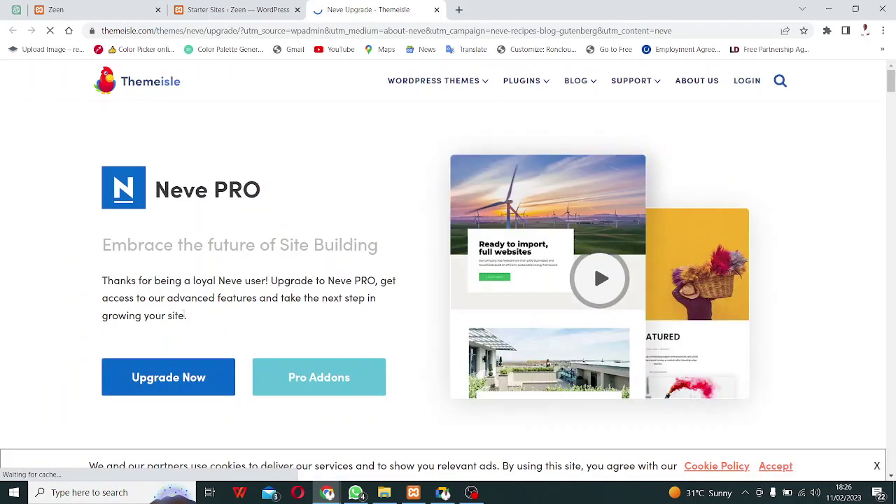
scroll(302, 347, "down", 3)
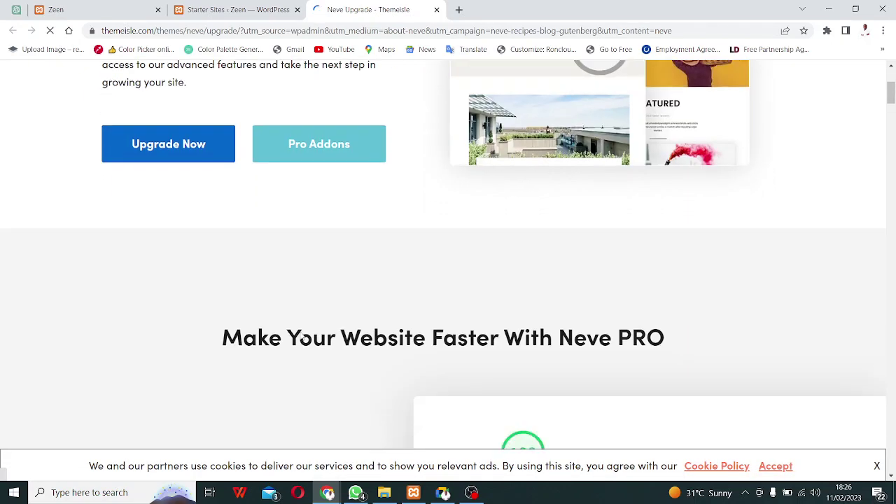
scroll(304, 329, "down", 8)
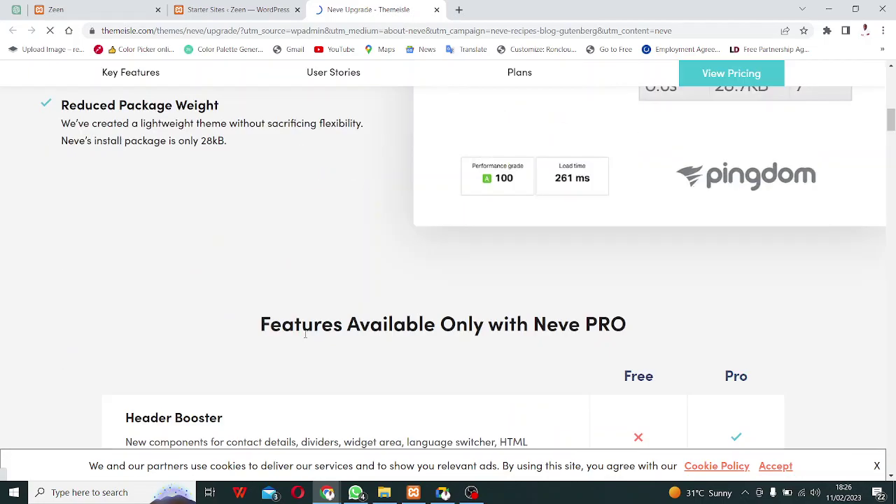
scroll(321, 388, "up", 8)
scroll(322, 388, "up", 3)
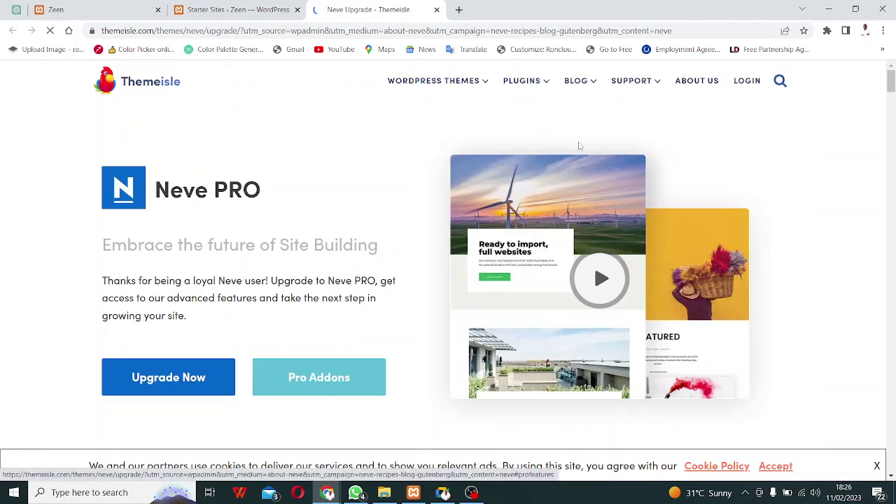
mouse_move(616, 82)
mouse_move(517, 86)
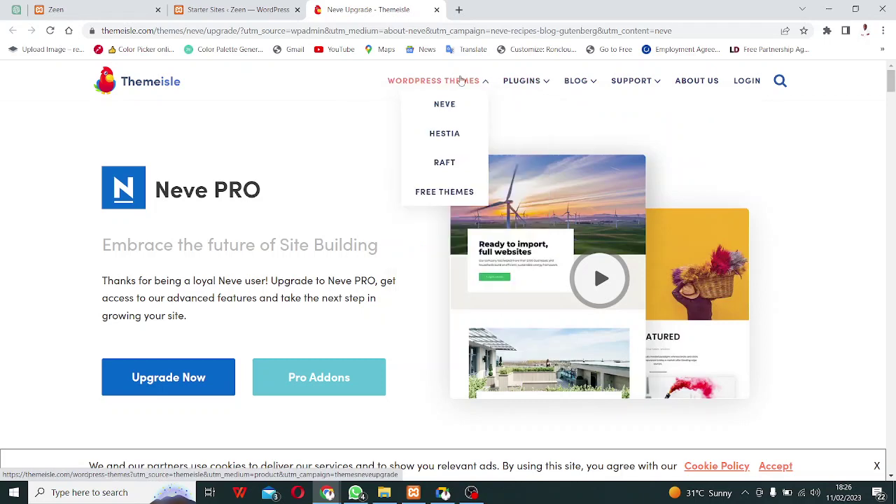
Jump to the Neve PRO plans and compare Personal $69, Business $149 and Agency $259 tiers.
left_click(196, 382)
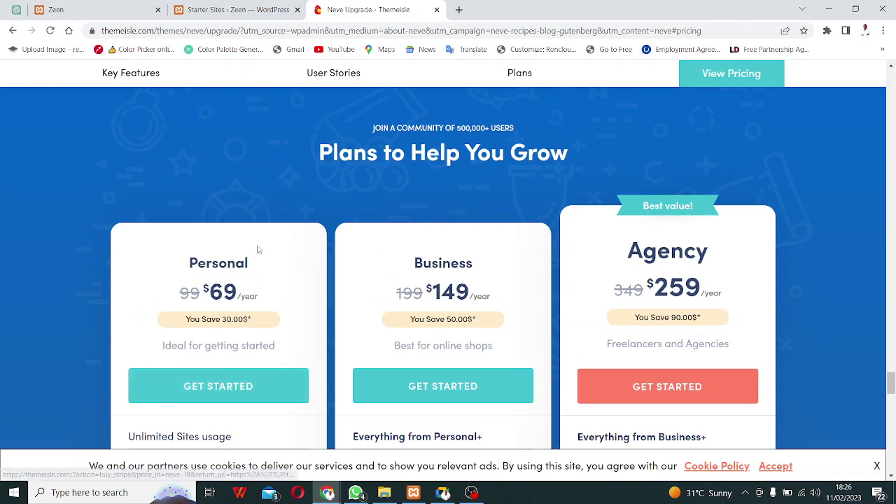
scroll(256, 250, "down", 1)
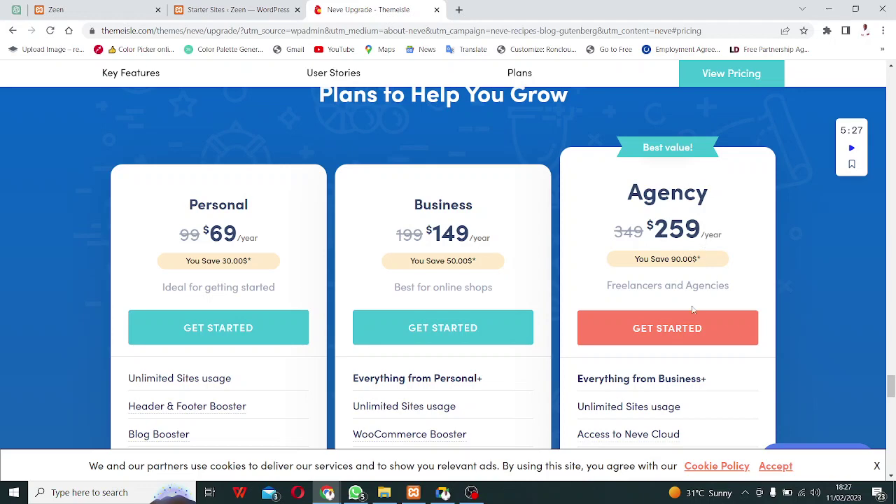
scroll(144, 319, "down", 3)
scroll(254, 314, "up", 1)
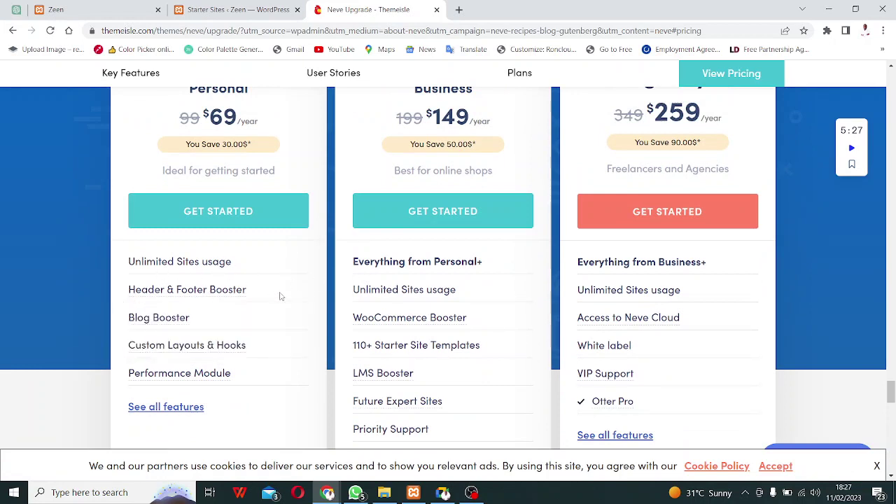
mouse_move(176, 318)
mouse_move(158, 363)
scroll(564, 352, "down", 5)
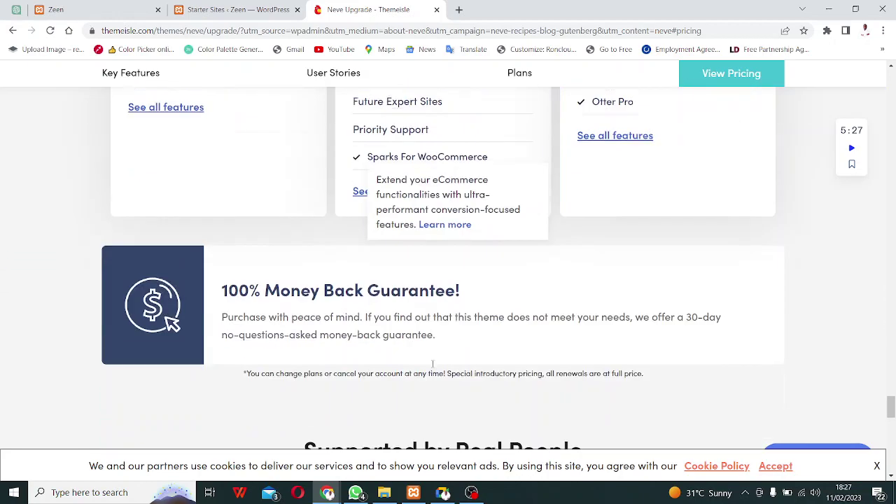
scroll(440, 360, "up", 8)
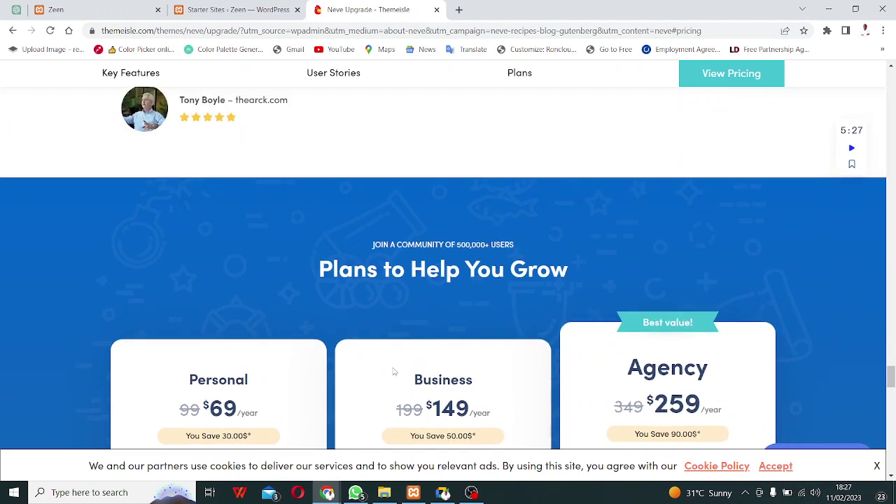
scroll(301, 378, "down", 4)
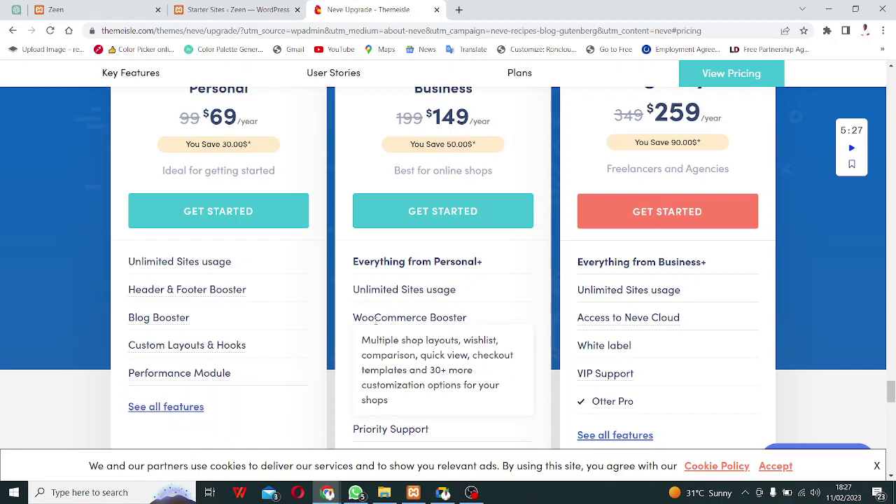
scroll(364, 369, "up", 5)
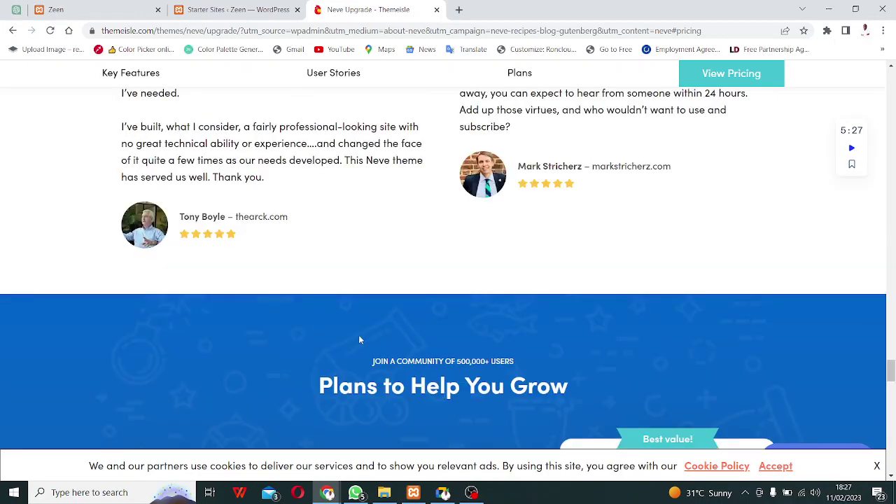
scroll(360, 340, "up", 1)
scroll(352, 351, "down", 4)
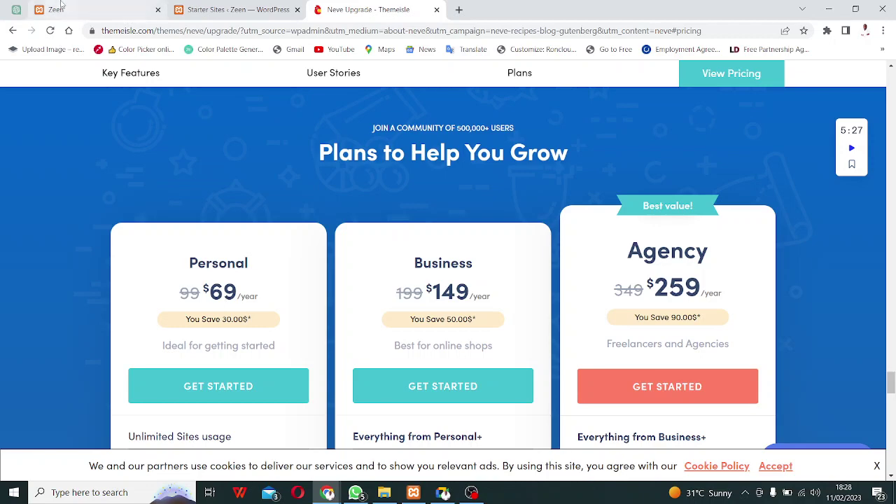
Return to the Zeen starter sites preview and close the Neve upgrade page.
left_click(62, 8)
left_click(218, 10)
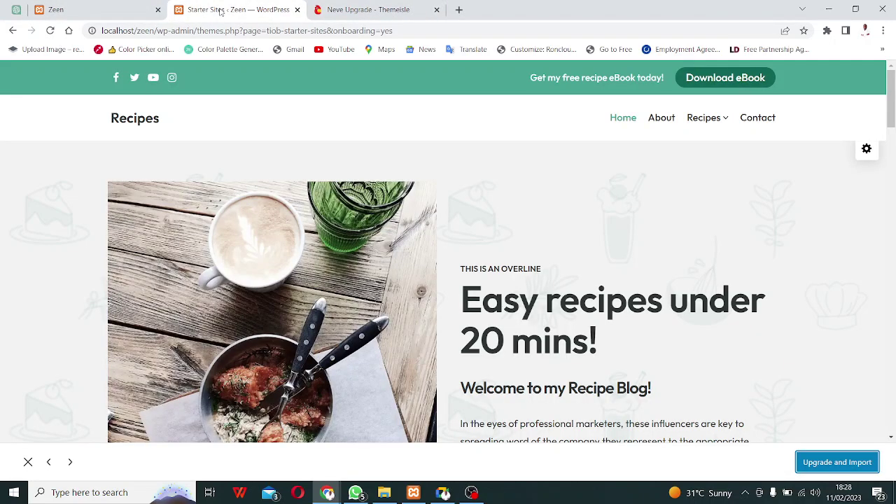
scroll(452, 170, "down", 3)
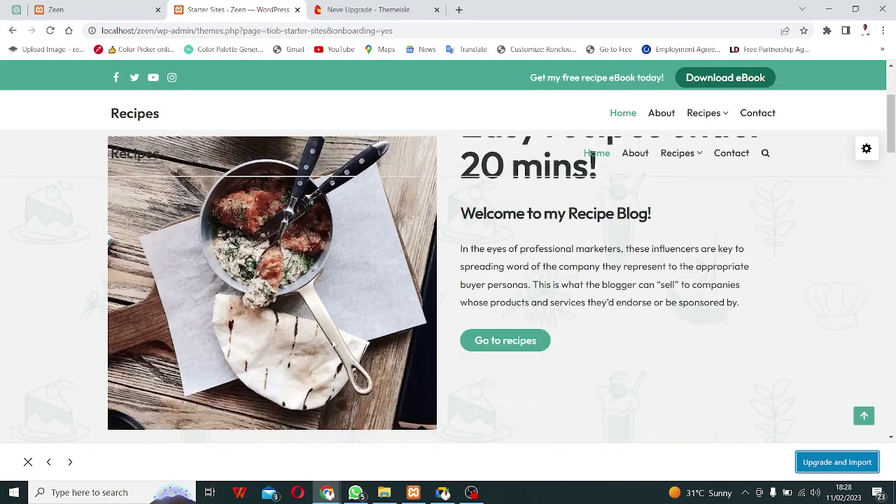
left_click(436, 10)
Preview the illustrator and NFT artist starter site, dismissing its illustration skills popup.
left_click(70, 465)
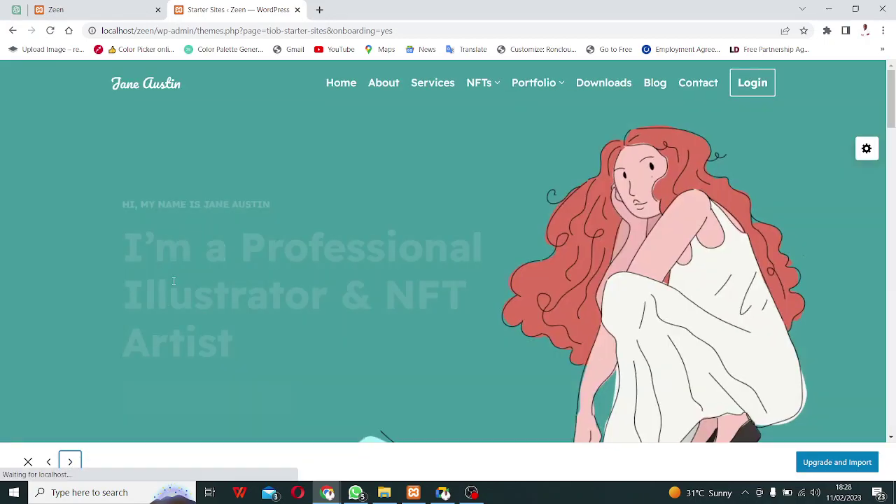
scroll(302, 245, "down", 8)
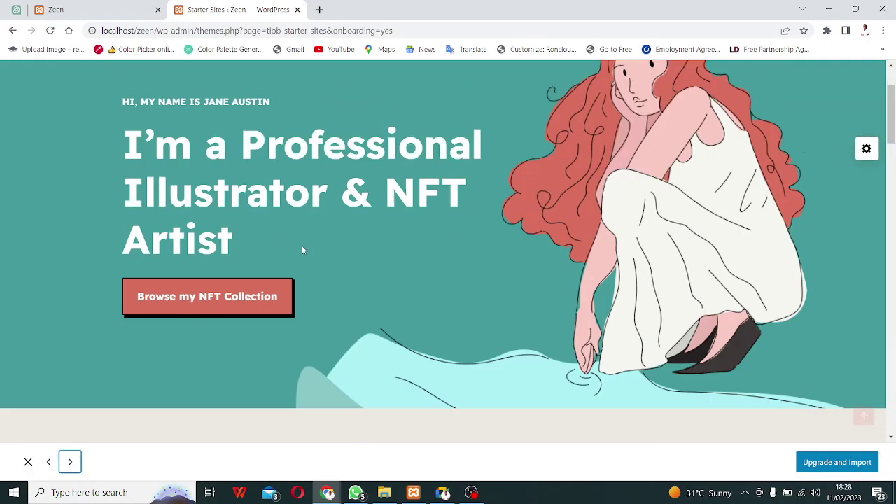
scroll(337, 241, "down", 10)
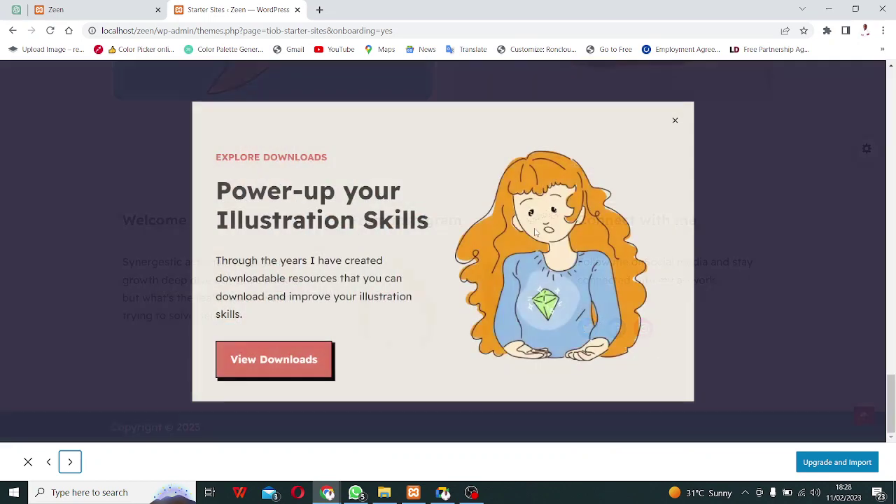
left_click(675, 120)
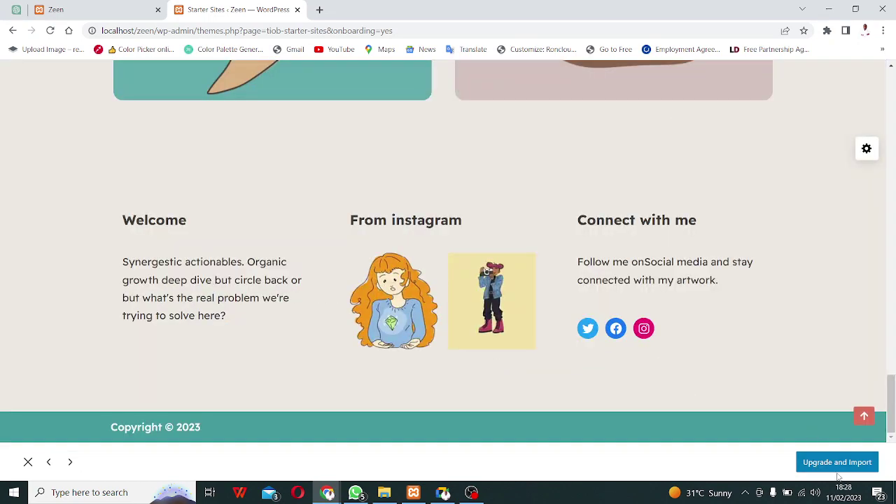
scroll(490, 258, "up", 10)
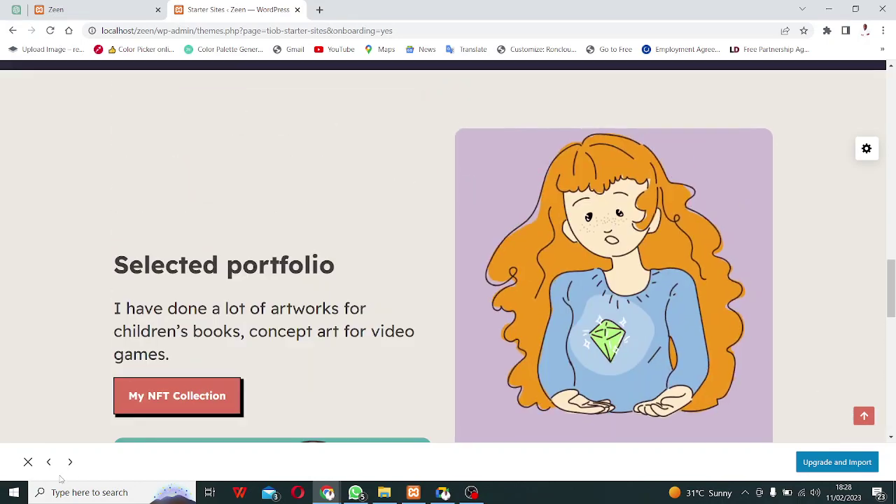
Preview the real-estate template 'Everyone Deserves the Opportunity of Home', then exit to the gallery.
left_click(70, 462)
scroll(536, 155, "down", 3)
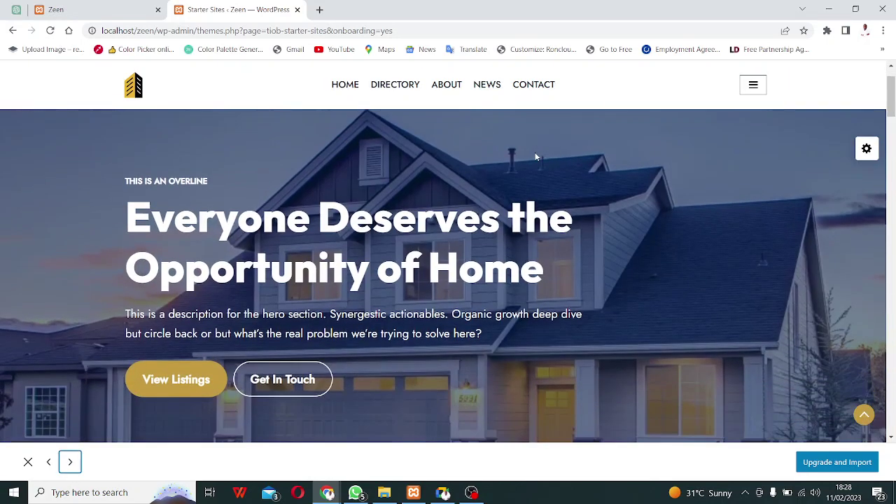
scroll(536, 157, "down", 8)
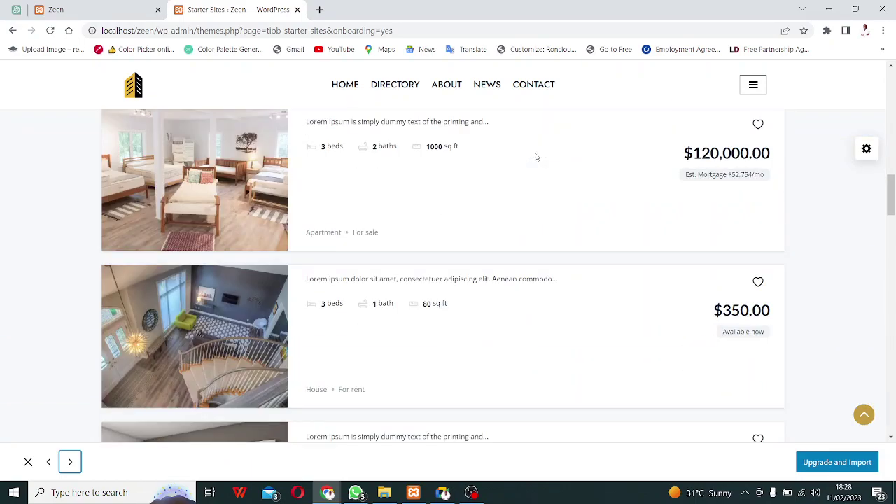
scroll(540, 152, "down", 5)
scroll(540, 155, "up", 15)
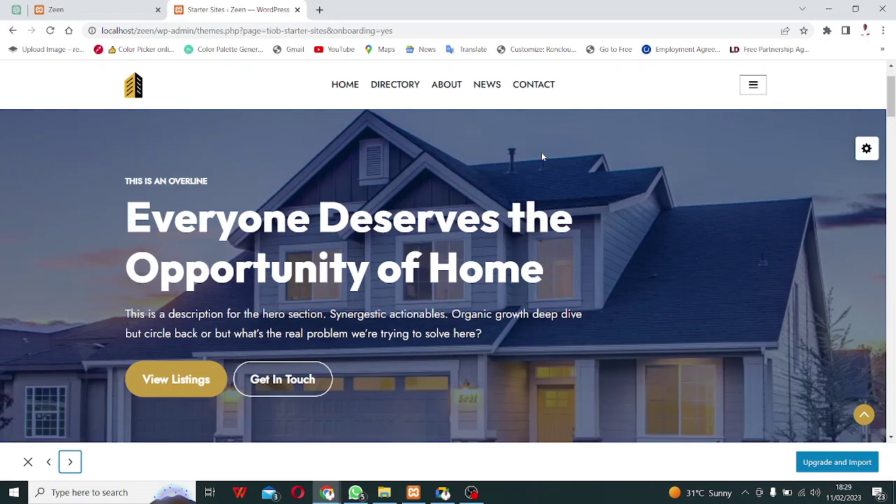
left_click(28, 462)
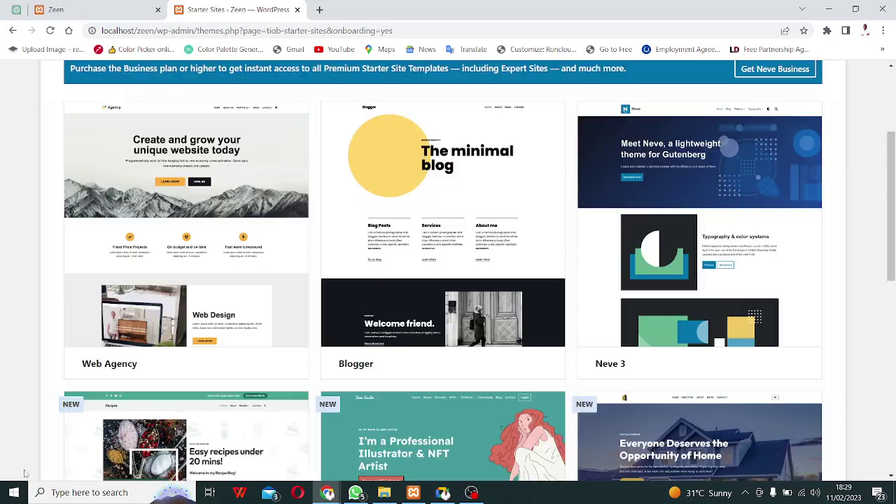
Filter to free starter sites and browse down past Fitness, Photography, Yoga Studio and Lawyers.
scroll(189, 352, "up", 3)
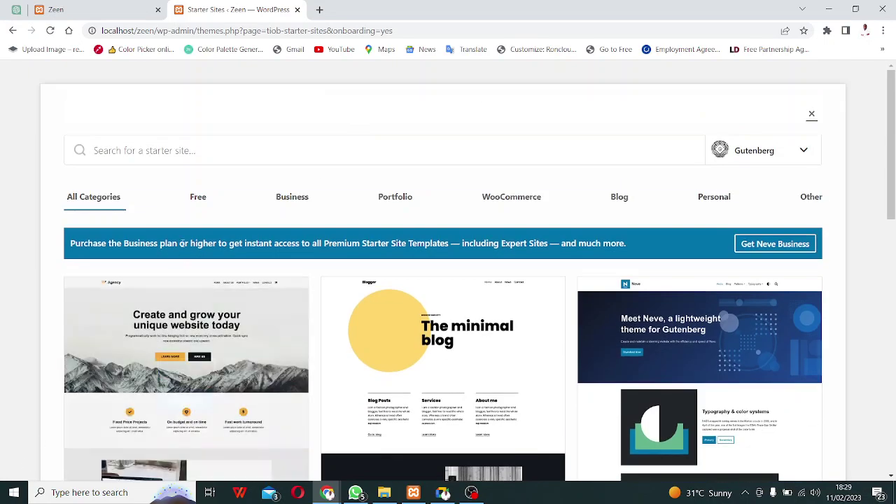
left_click(199, 204)
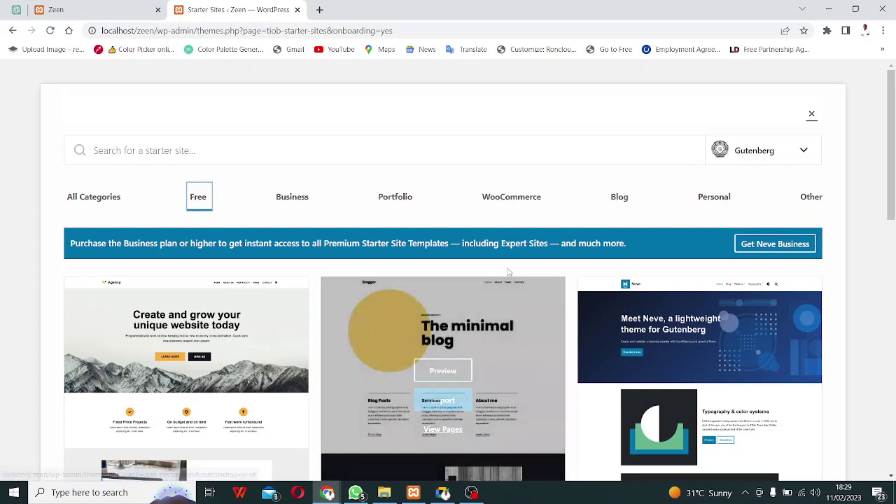
scroll(508, 273, "down", 5)
scroll(509, 273, "down", 10)
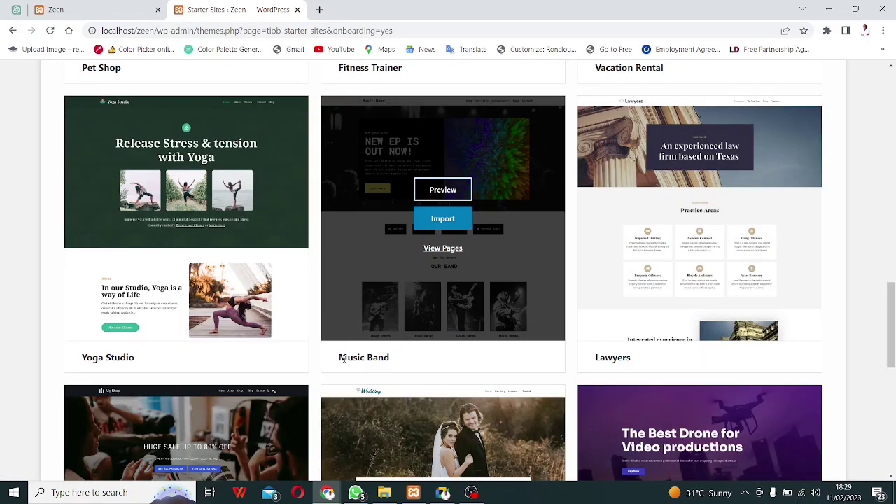
scroll(357, 154, "up", 2)
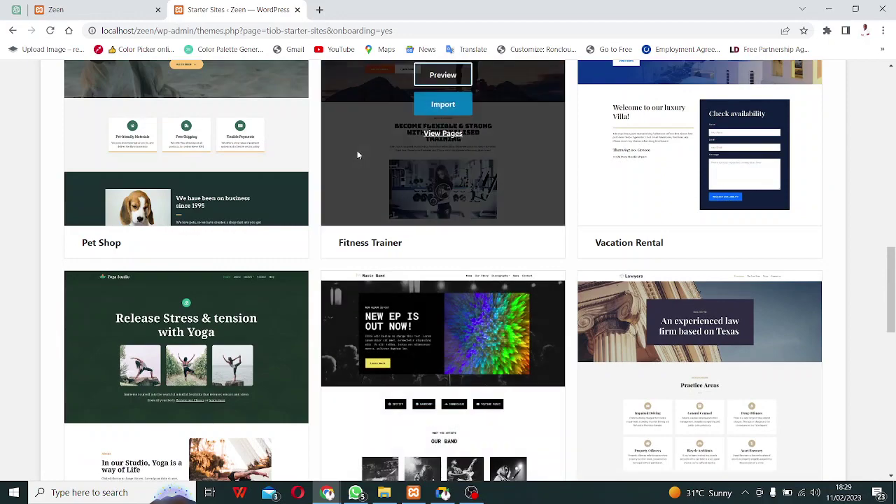
scroll(459, 182, "down", 1)
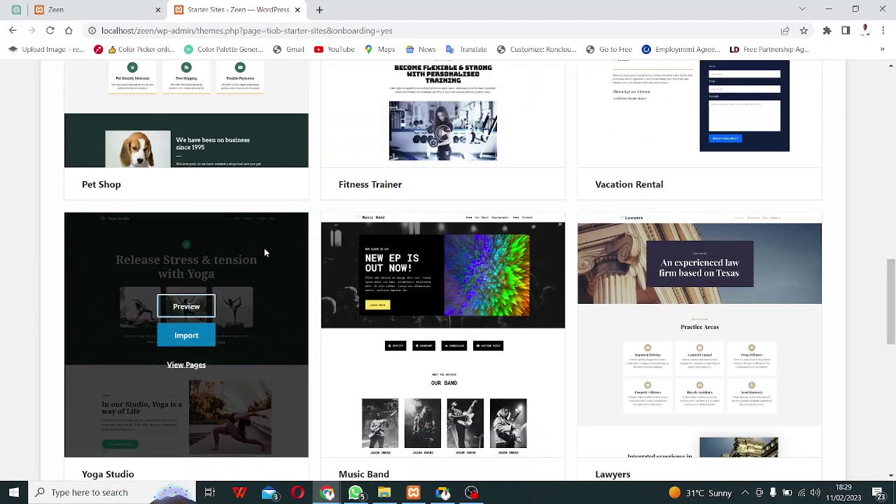
scroll(552, 251, "down", 1)
scroll(548, 271, "down", 4)
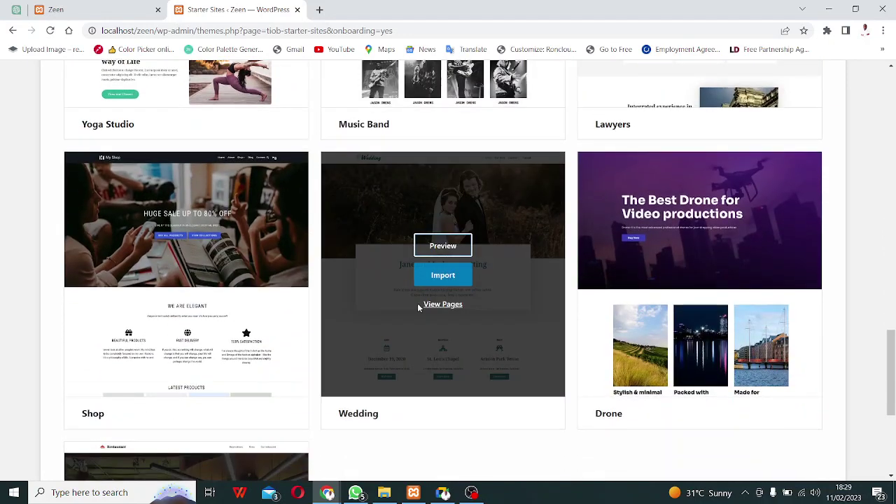
scroll(391, 368, "down", 4)
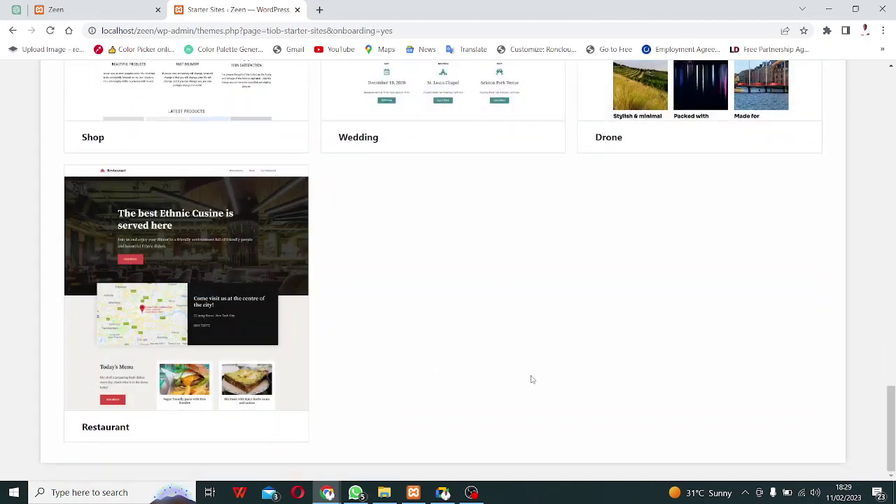
Scroll back up the gallery to the Web Agency card.
scroll(676, 301, "up", 3)
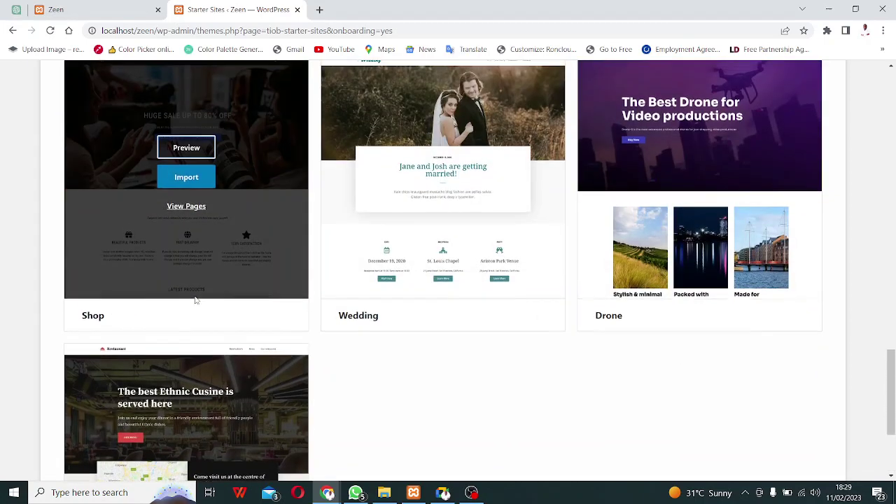
scroll(186, 300, "up", 2)
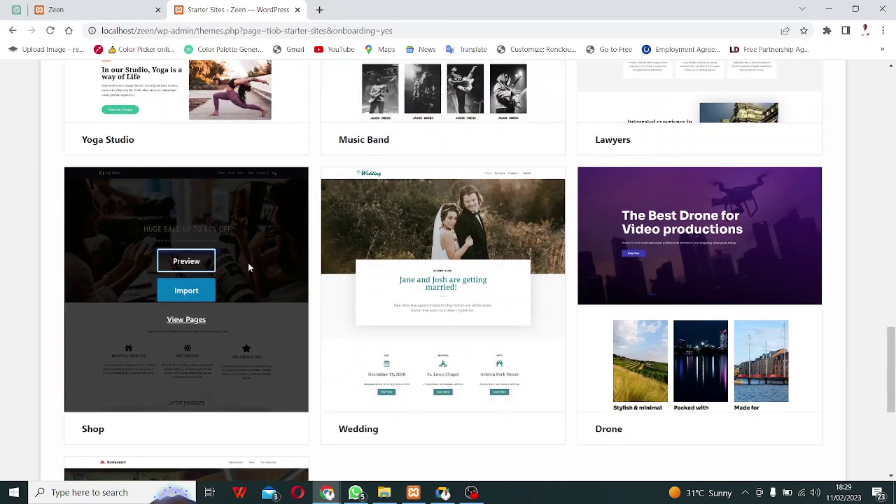
scroll(248, 263, "up", 3)
scroll(210, 273, "up", 1)
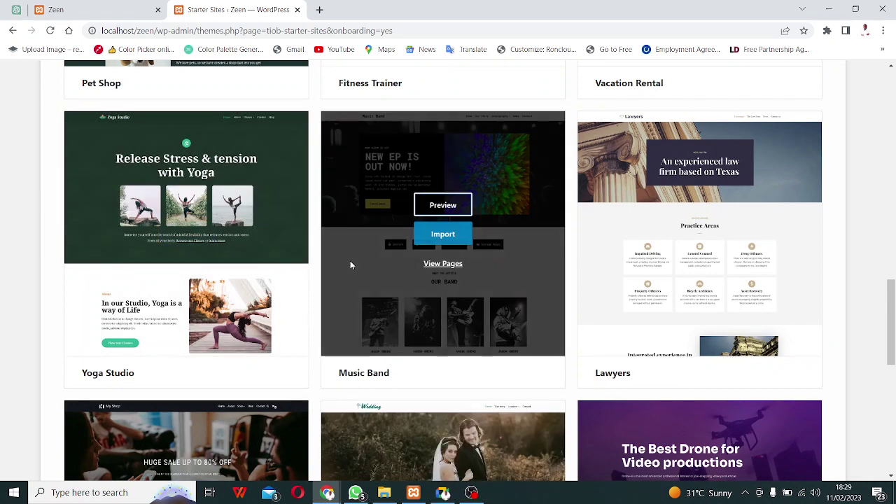
scroll(351, 265, "up", 4)
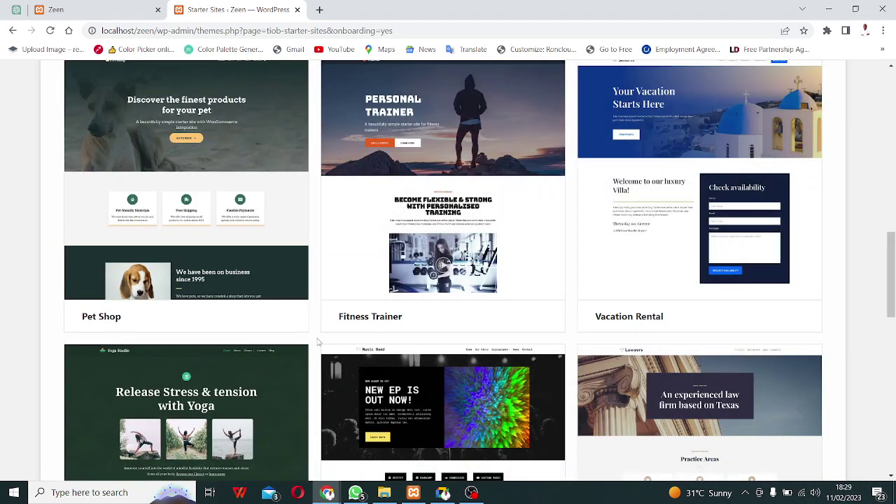
scroll(376, 252, "up", 2)
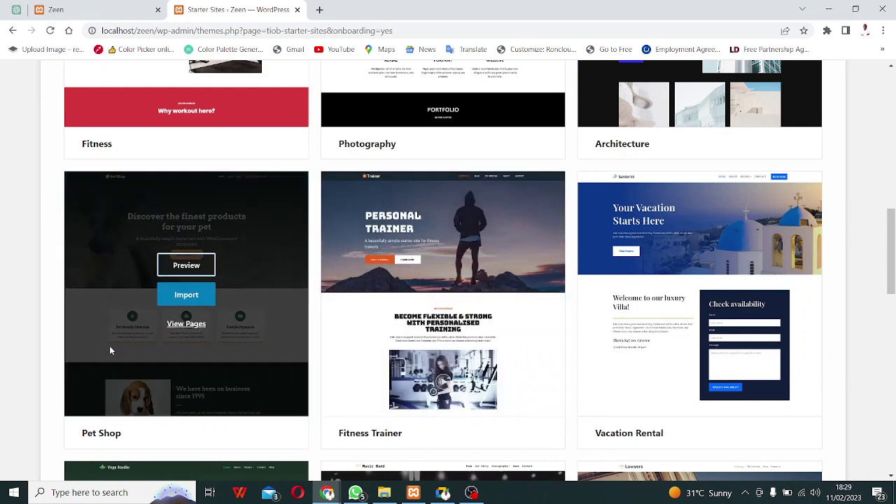
scroll(110, 346, "up", 4)
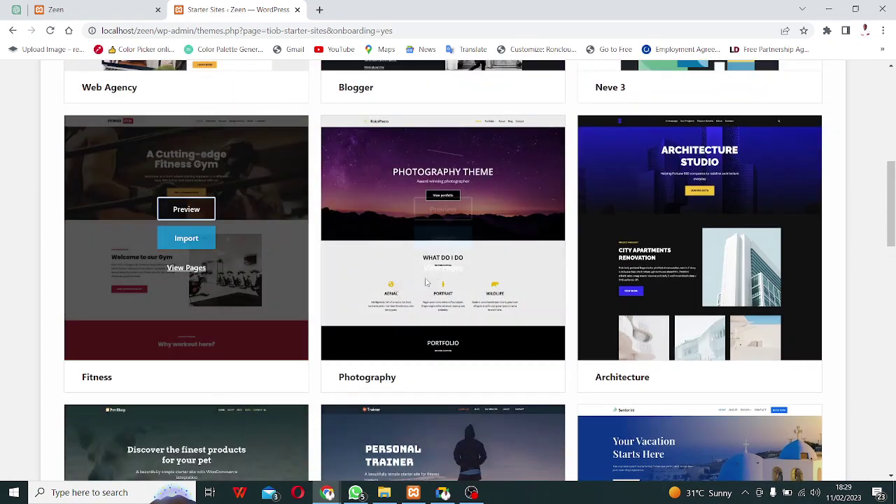
scroll(665, 278, "up", 3)
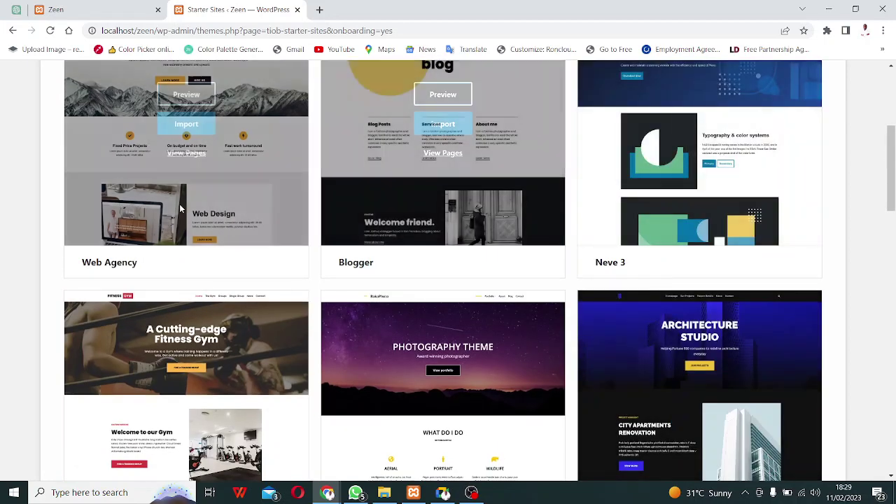
scroll(179, 207, "up", 2)
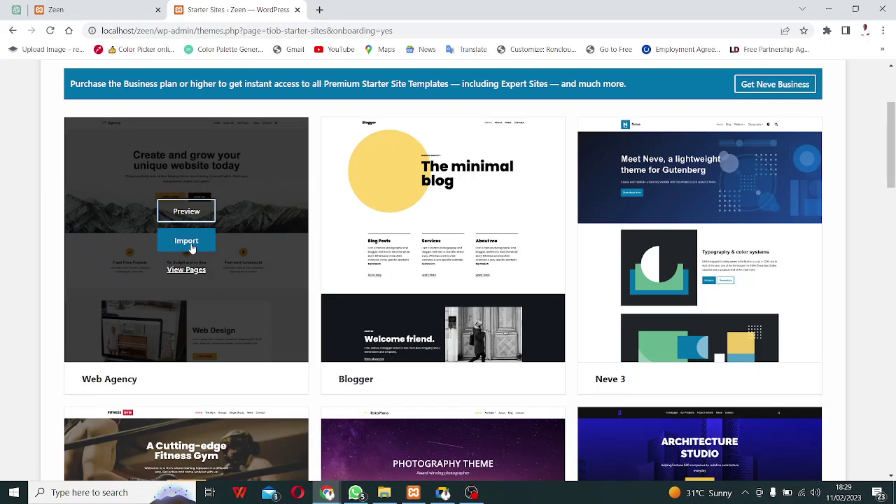
Try importing Web Agency, then after the ti__ob_failed_fetch_catch error choose importing just the templates.
left_click(186, 241)
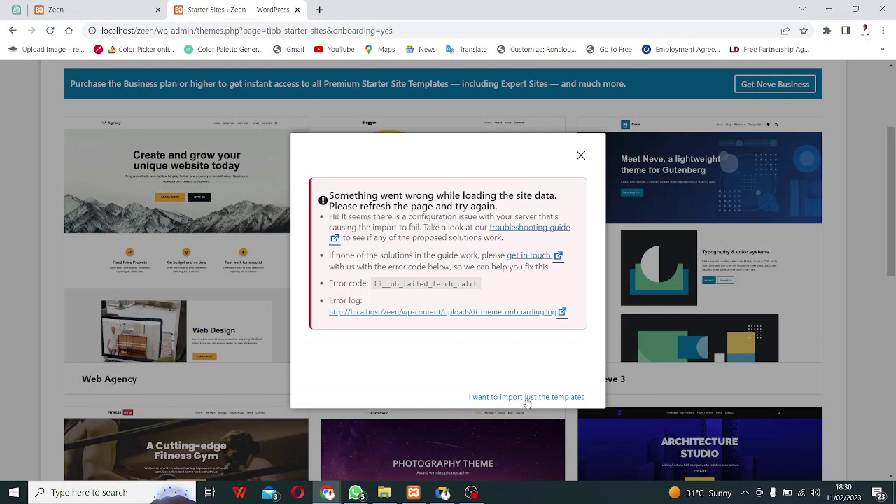
left_click(527, 399)
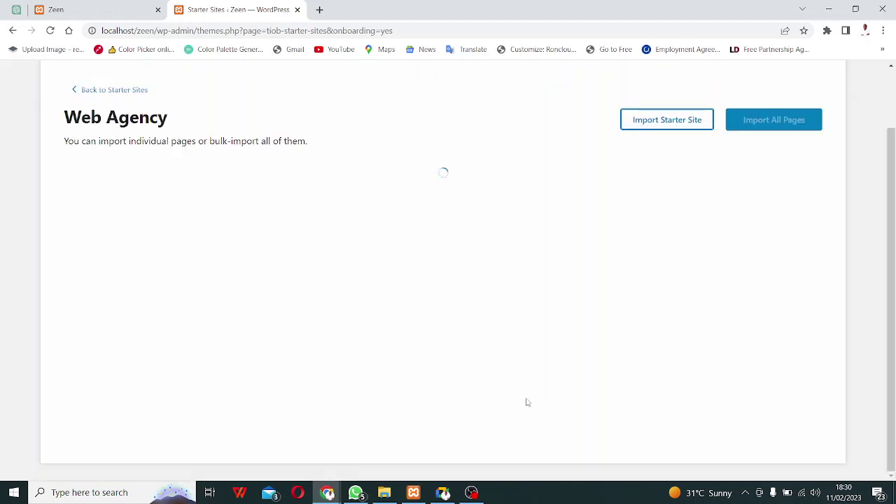
mouse_move(148, 241)
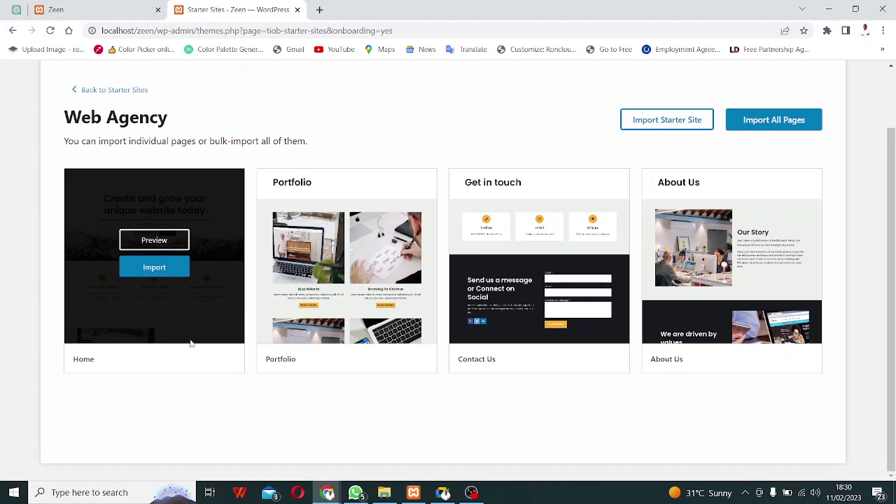
mouse_move(557, 320)
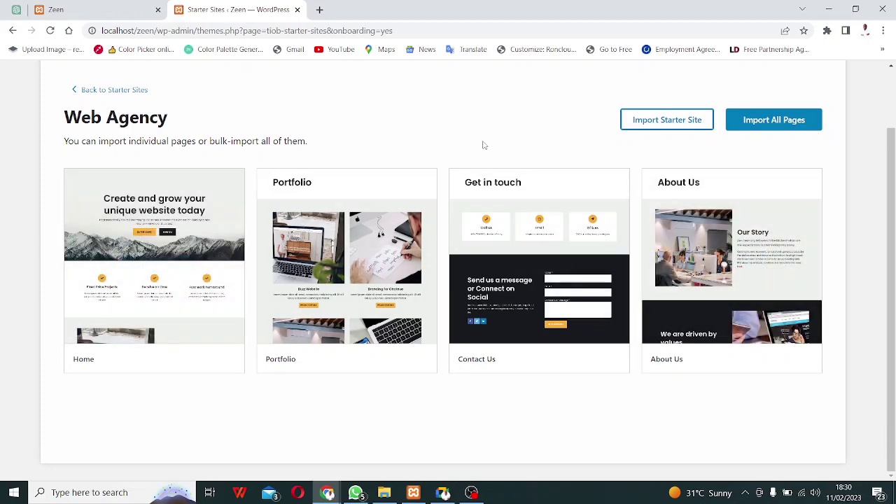
scroll(484, 143, "up", 1)
scroll(519, 263, "down", 1)
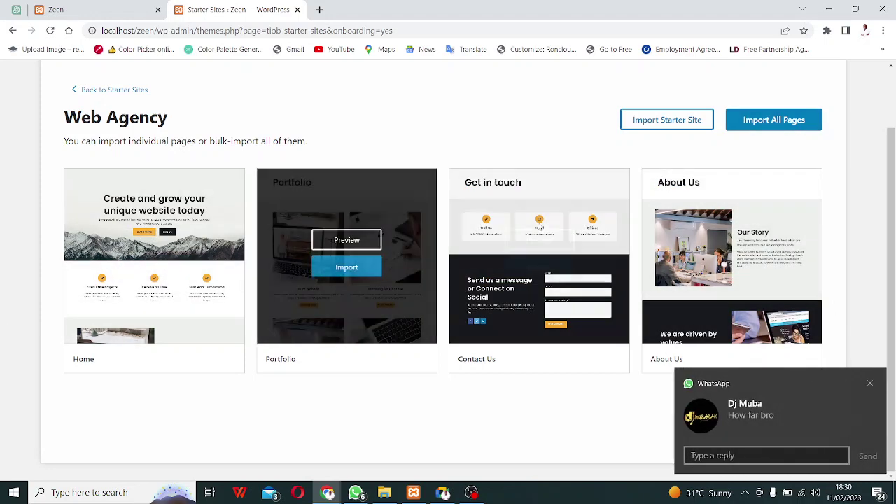
mouse_move(553, 228)
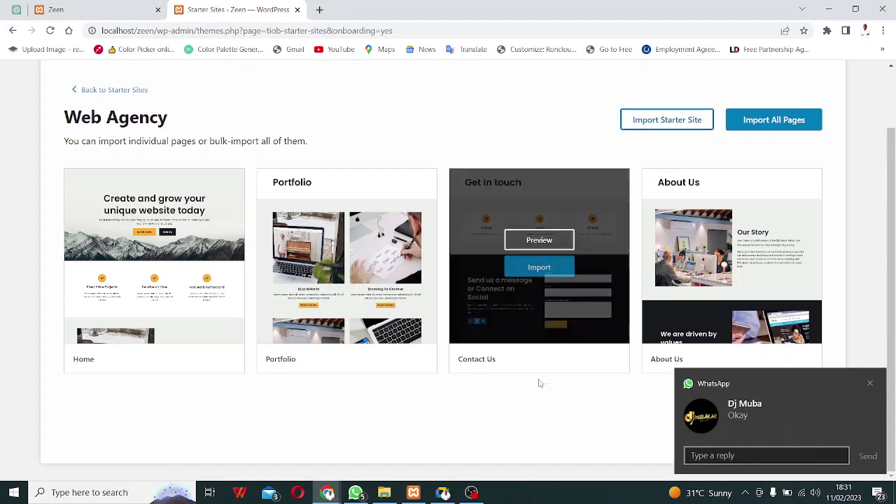
Import all four Web Agency templates (Home, Portfolio, Contact Us, About Us) as pages.
left_click(772, 125)
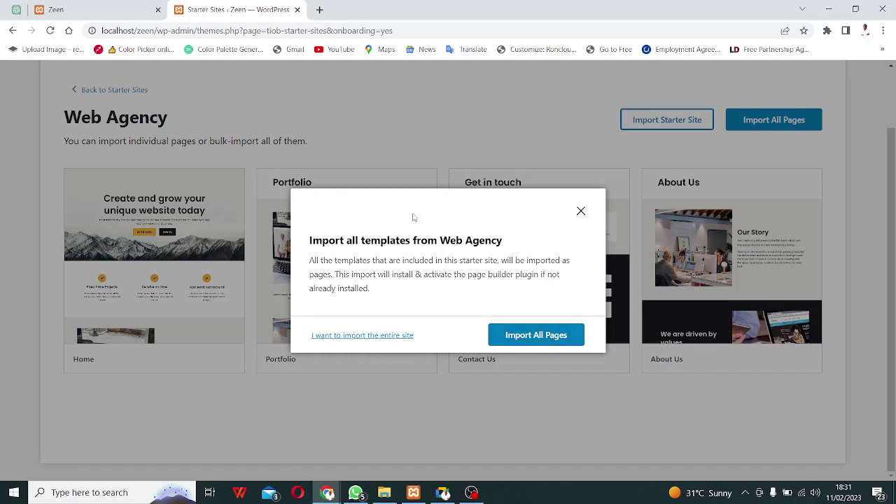
left_click(534, 340)
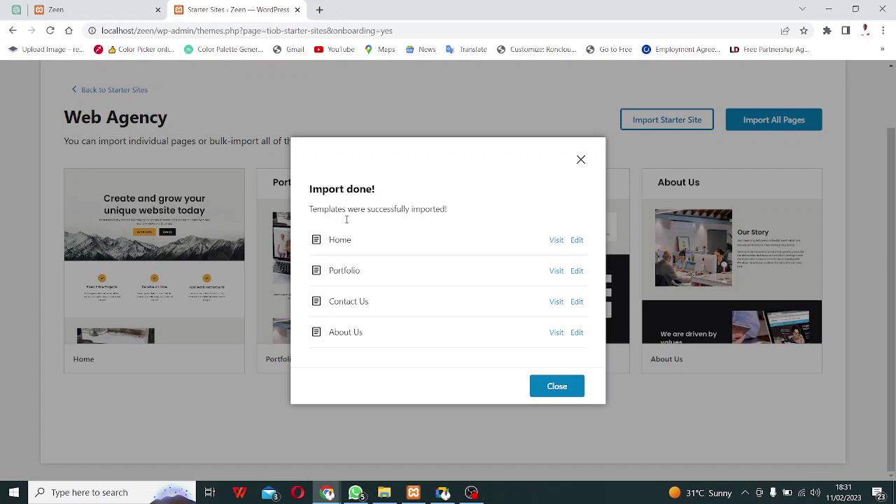
left_click(557, 387)
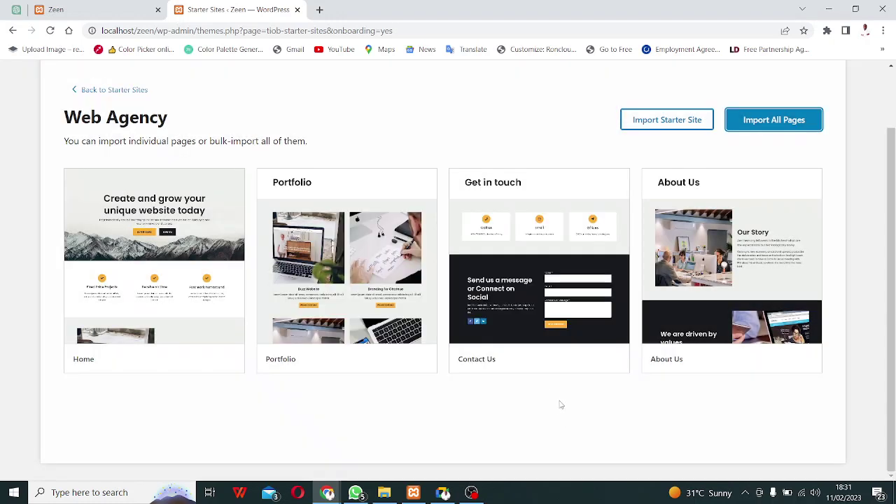
scroll(483, 294, "up", 1)
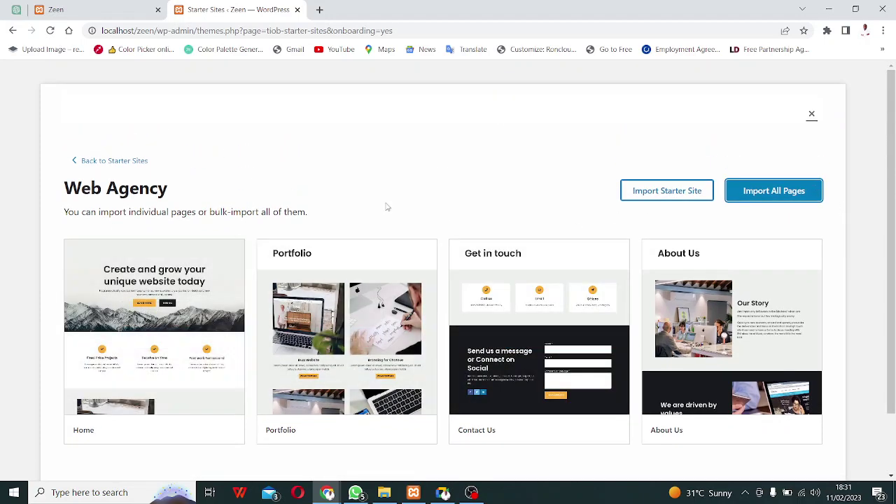
left_click(83, 10)
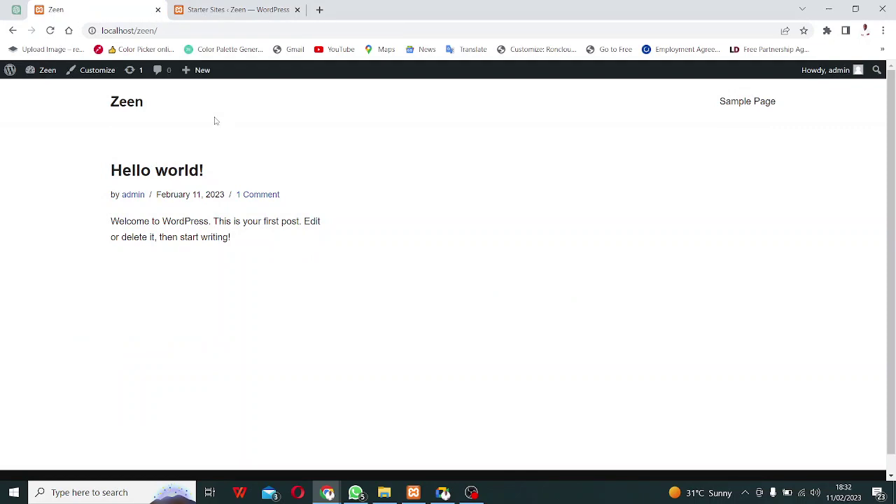
key("F5")
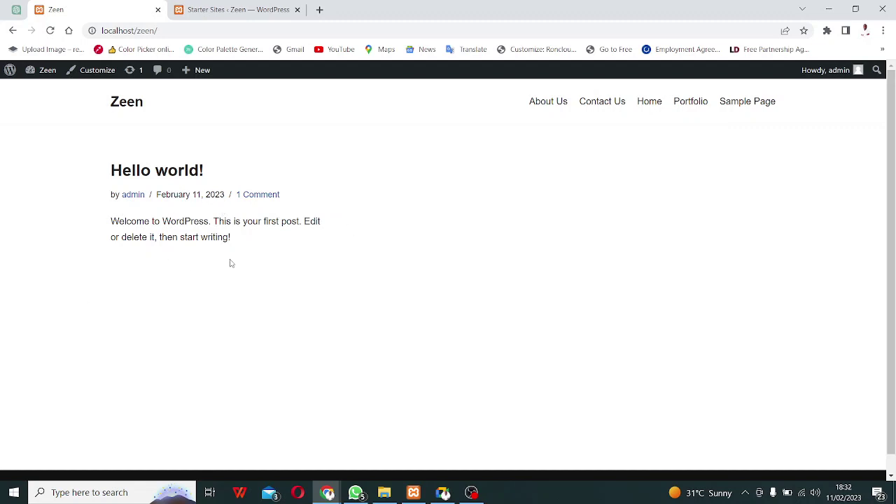
left_click(231, 12)
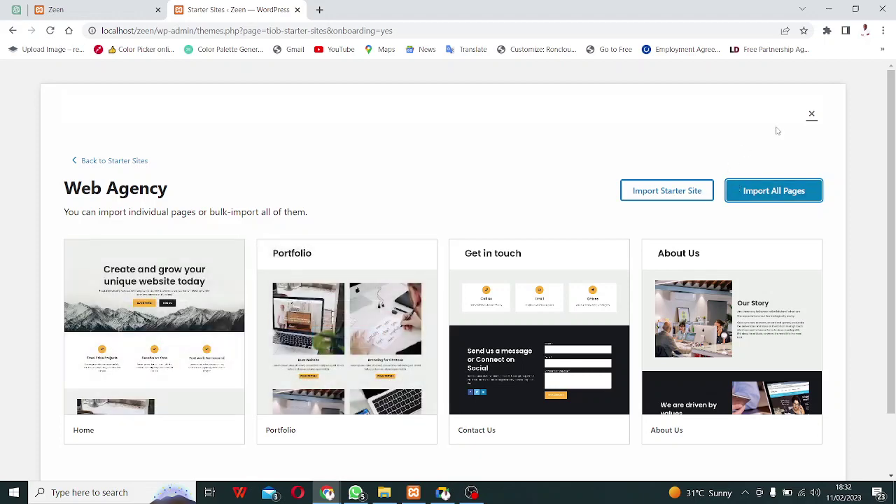
Dismiss the onboarding overlay and go to the Appearance Themes list, with Neve active.
left_click(812, 114)
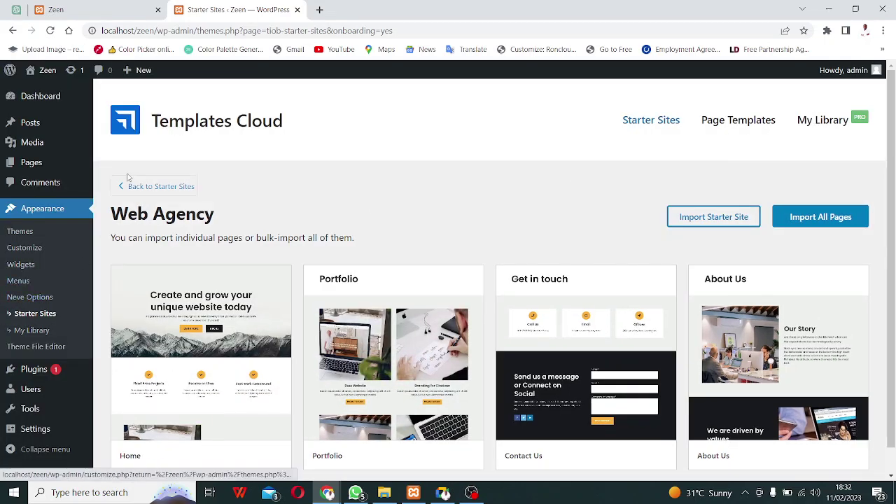
scroll(231, 255, "down", 1)
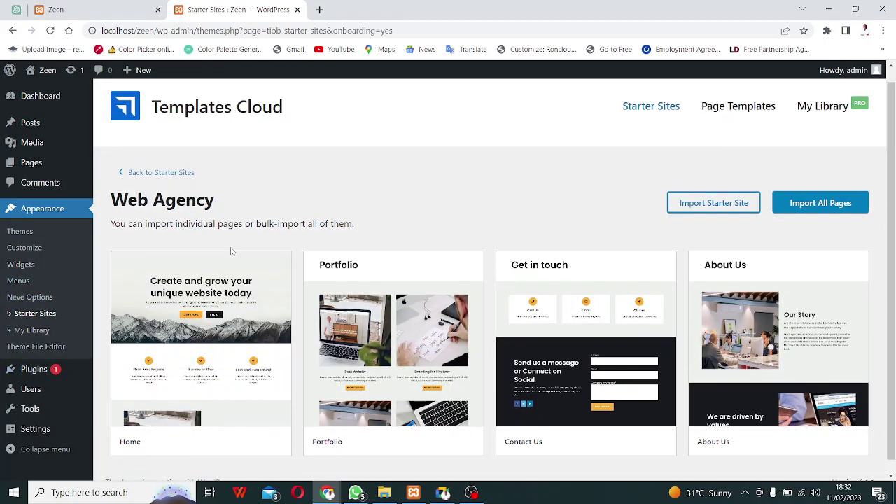
scroll(233, 245, "up", 1)
left_click(37, 210)
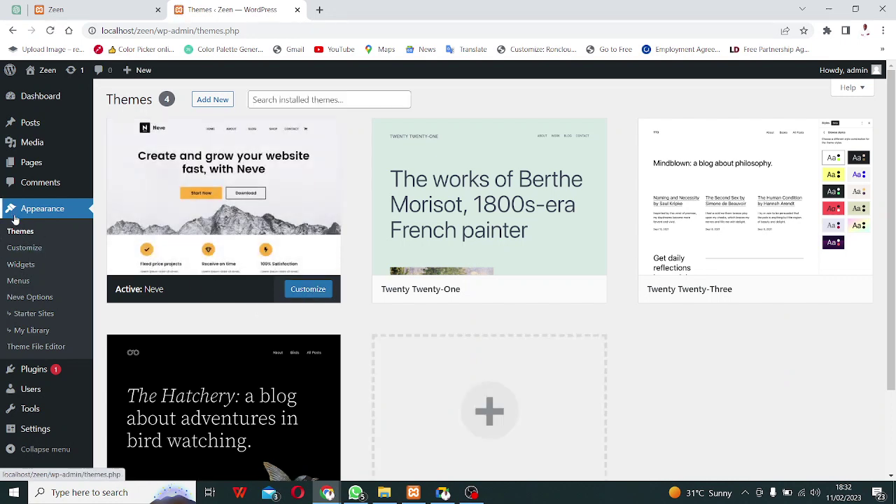
Launch the Neve Customizer in a separate browser tab and switch to that tab.
right_click(27, 253)
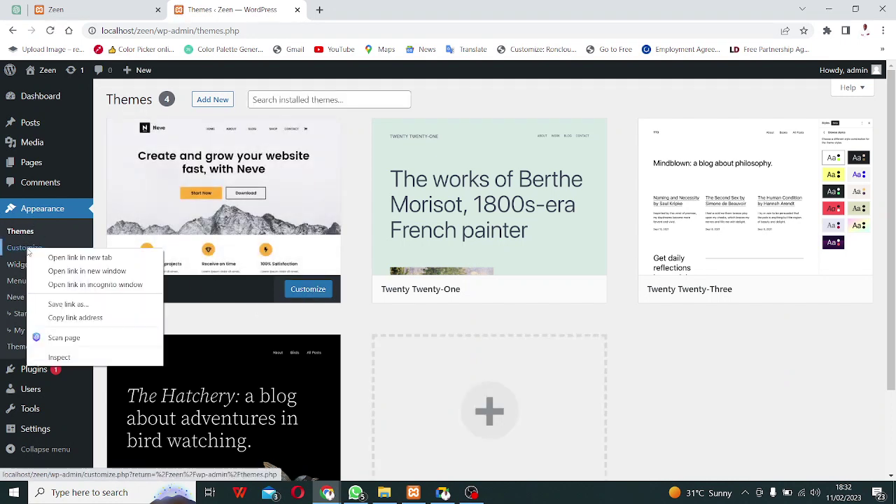
left_click(66, 260)
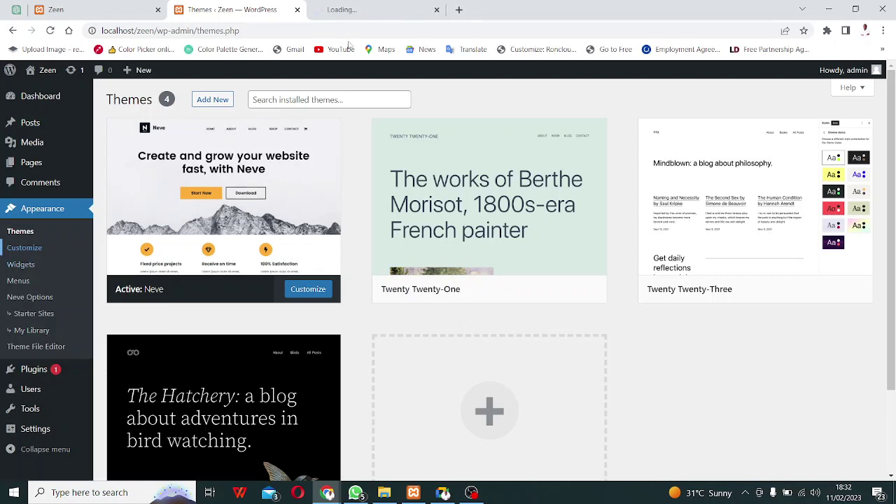
left_click(376, 14)
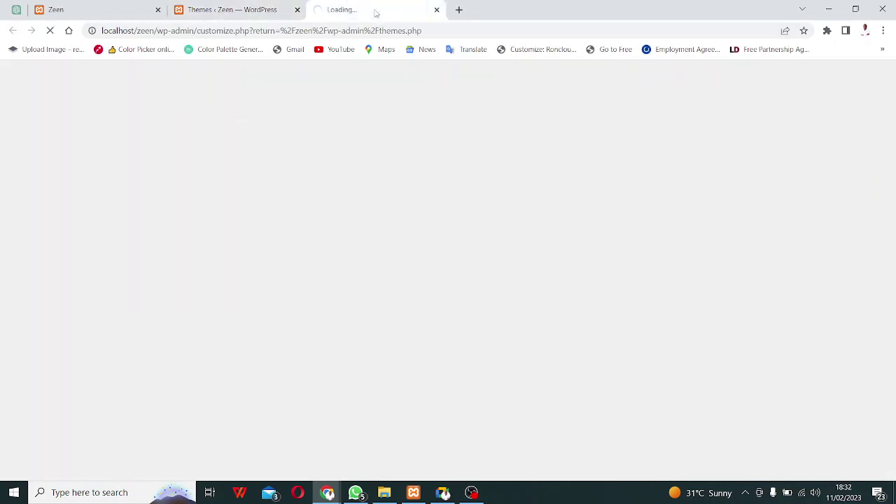
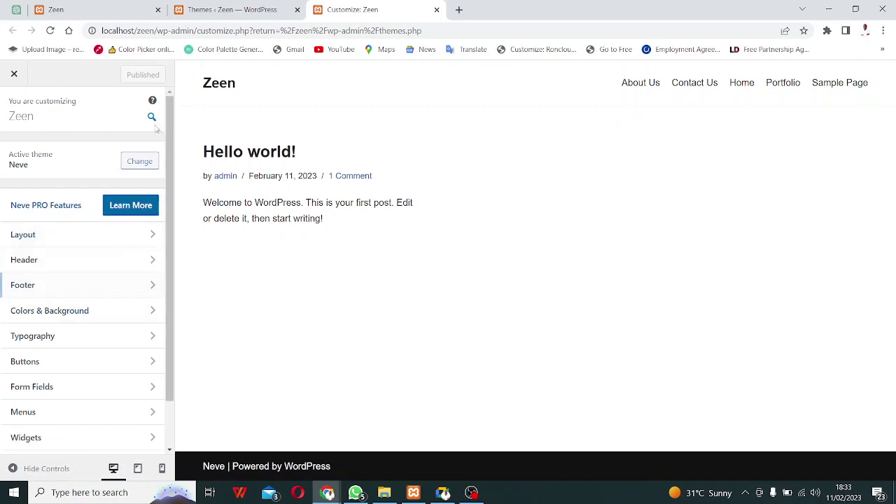
Return to the Zeen Customizer tab and open Layout's Homepage Settings panel.
left_click(223, 11)
mouse_move(38, 431)
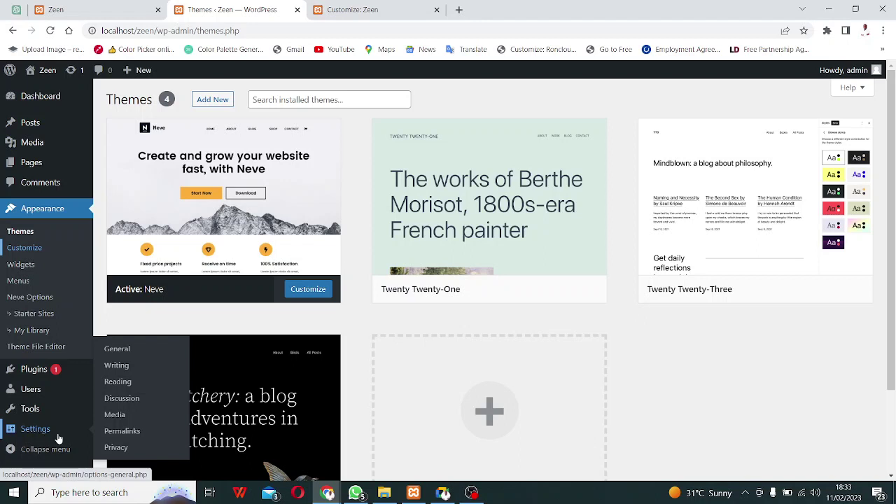
left_click(353, 10)
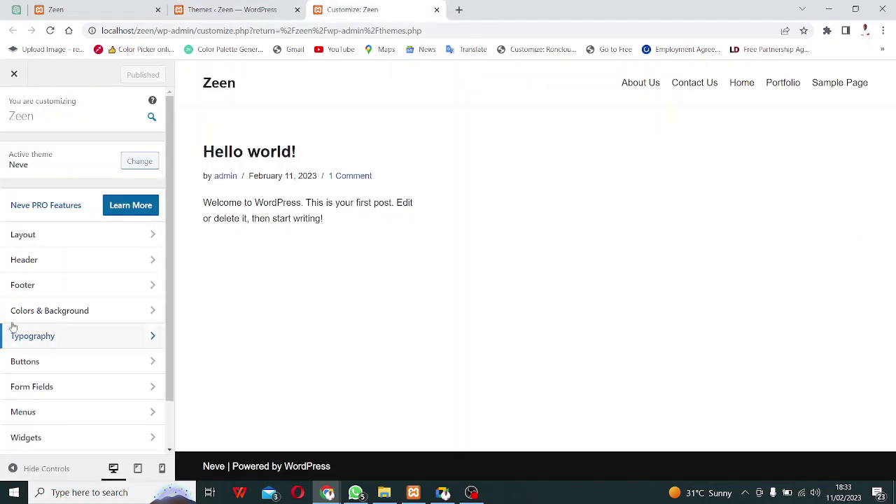
left_click(75, 235)
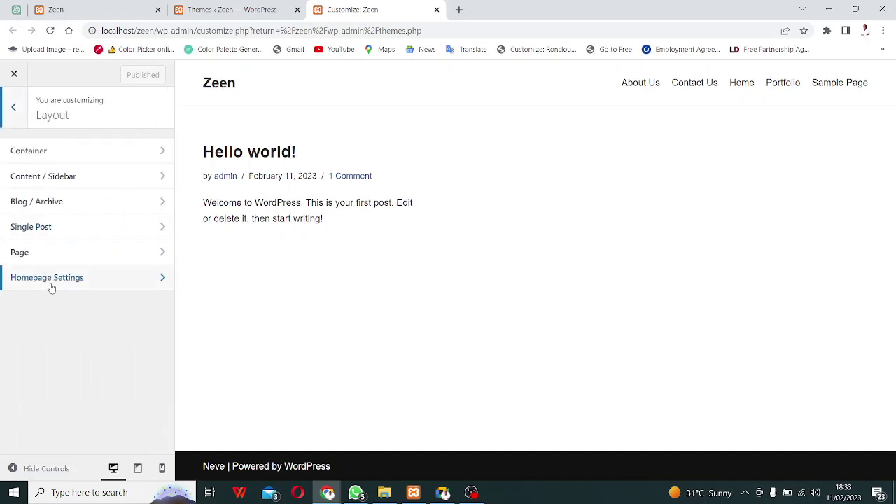
left_click(108, 284)
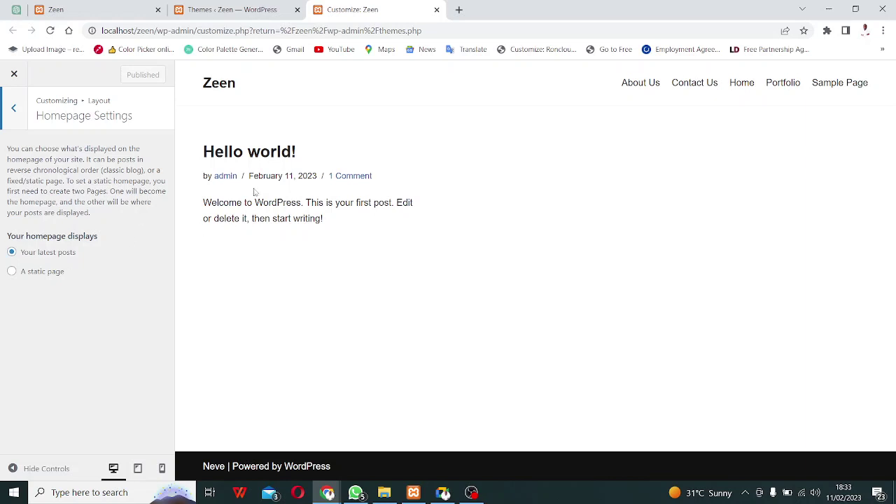
Set the static page 'Home' as the homepage, publish, and return to the live site tab.
left_click(12, 271)
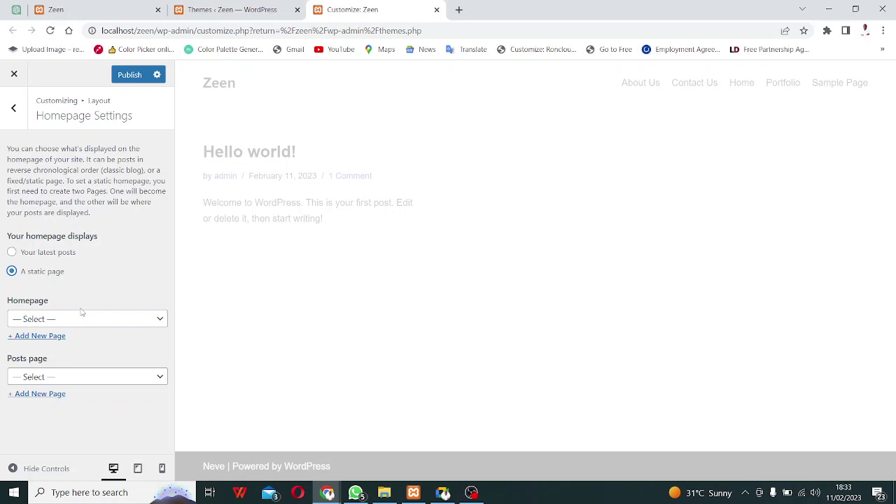
left_click(45, 322)
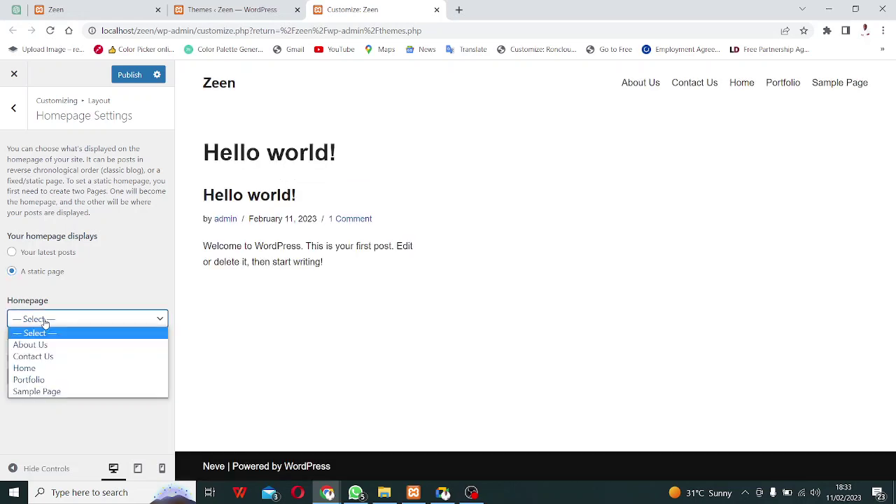
left_click(39, 369)
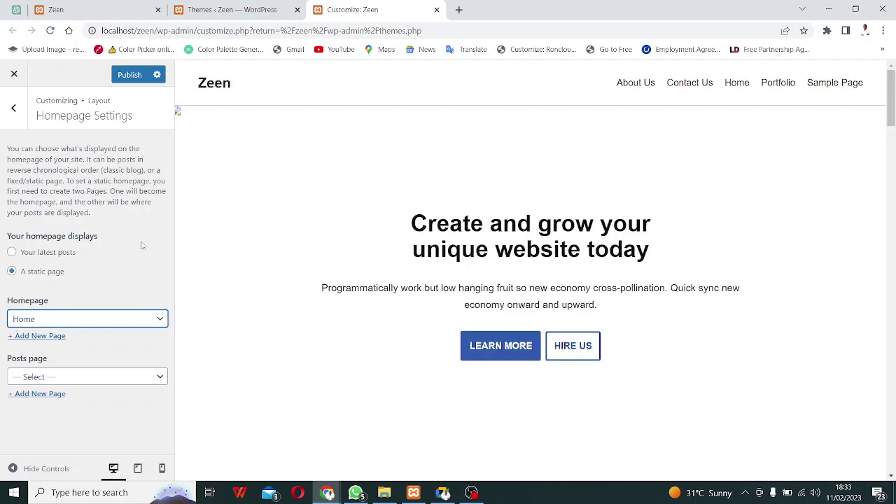
scroll(499, 315, "down", 15)
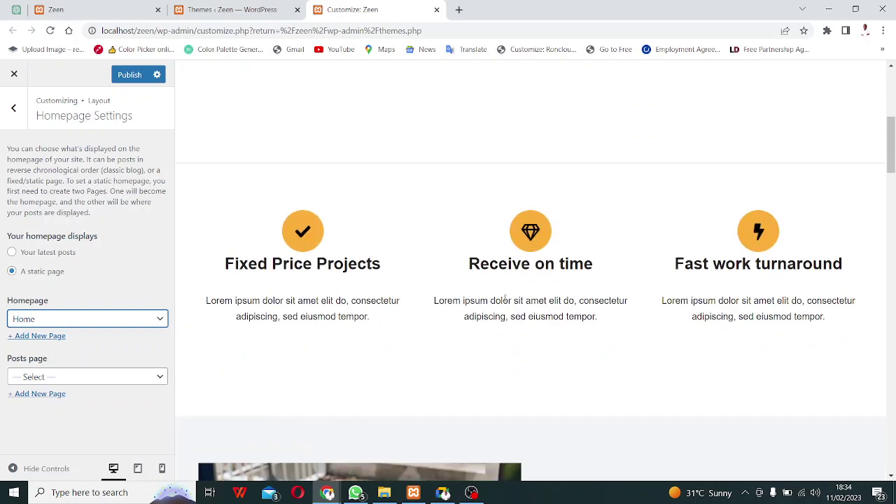
scroll(504, 297, "down", 20)
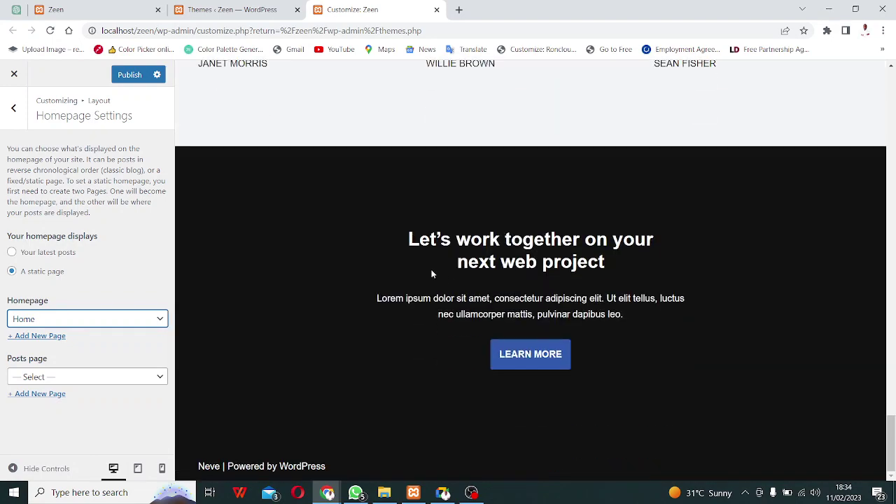
left_click(126, 79)
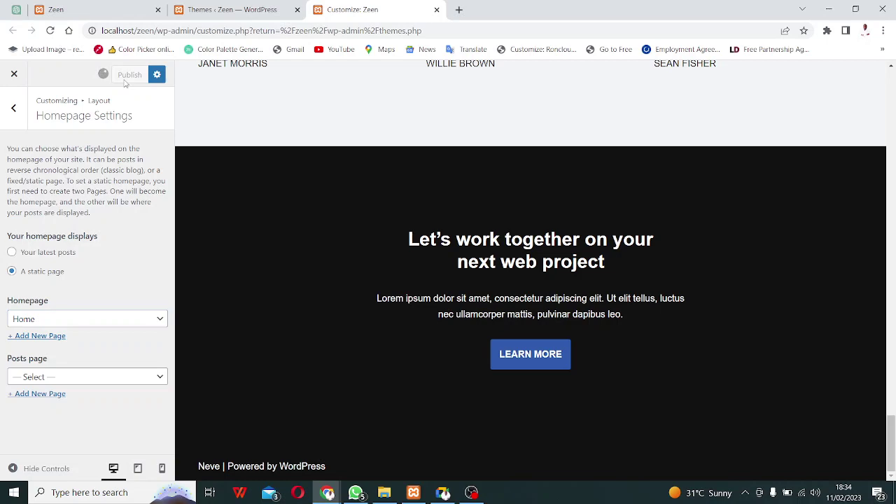
scroll(327, 270, "up", 15)
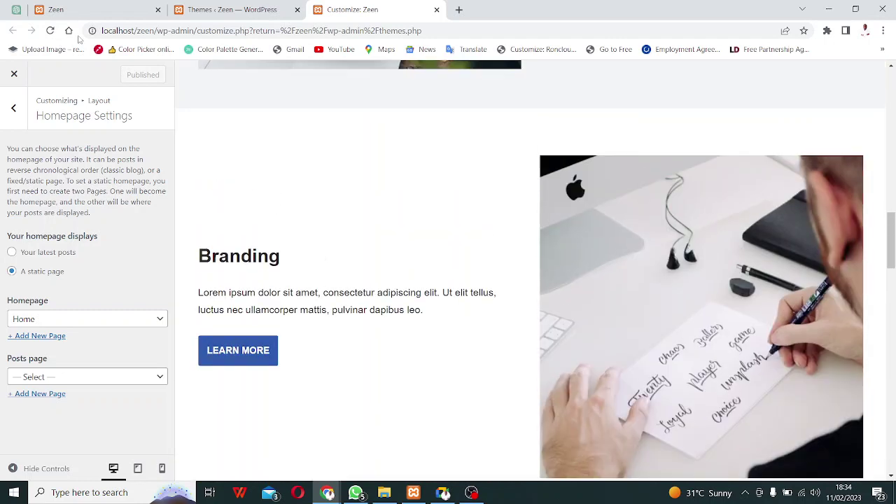
left_click(82, 7)
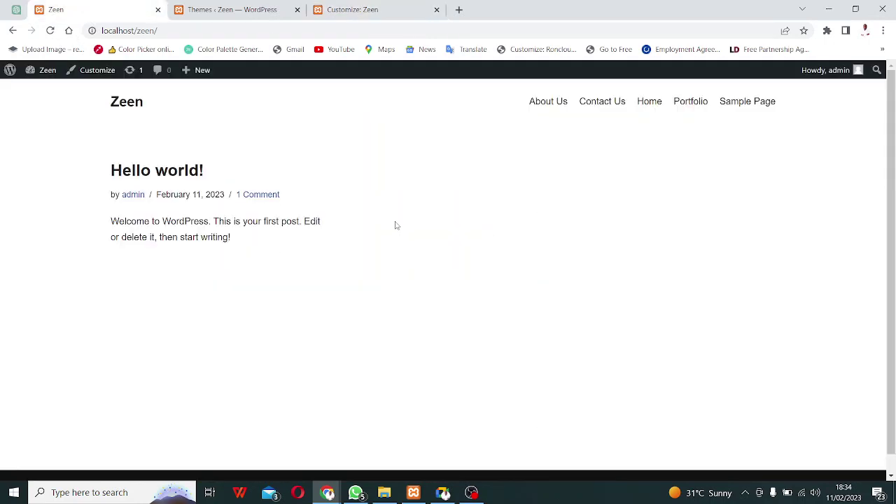
Reload the Zeen site and scroll through the new Home front page design.
key("F5")
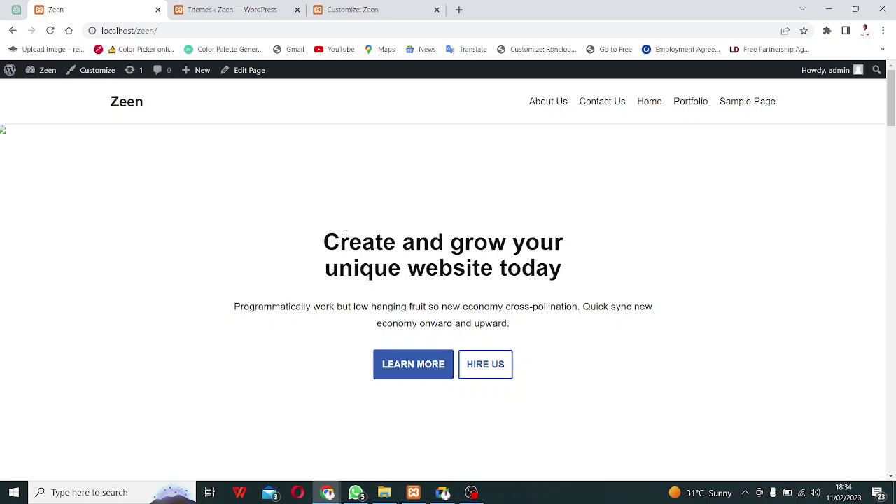
scroll(248, 246, "down", 10)
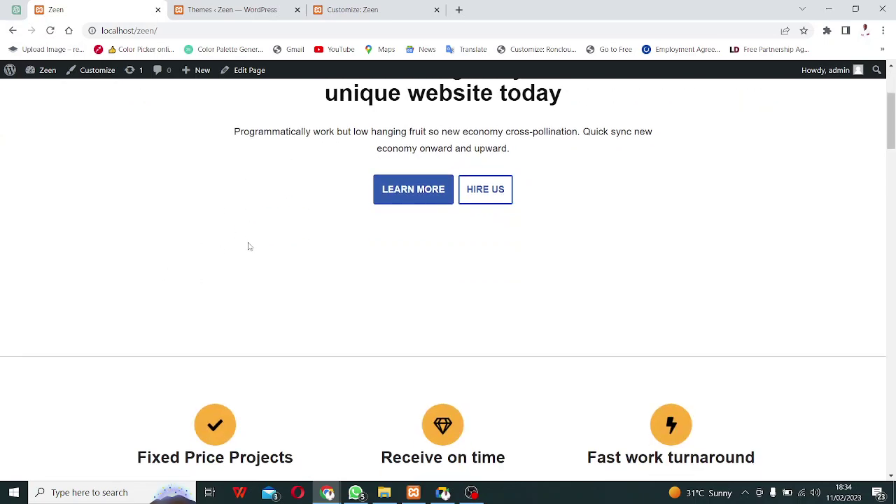
scroll(248, 258, "down", 10)
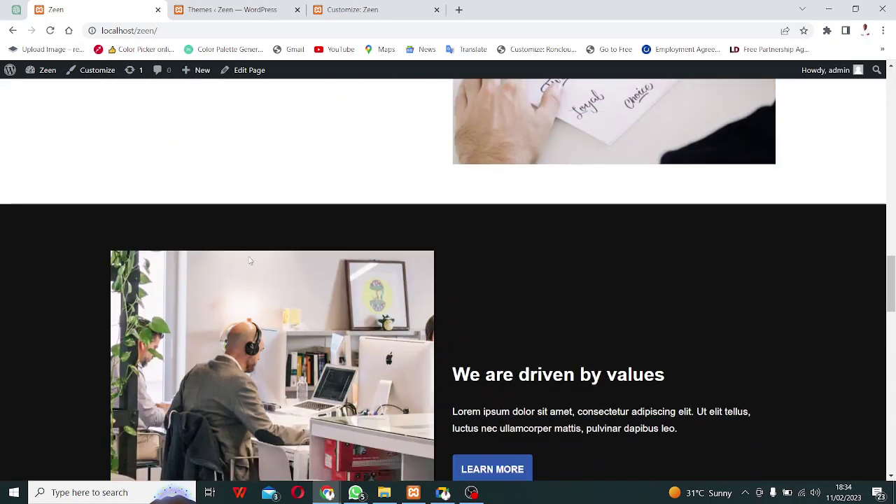
scroll(251, 272, "down", 10)
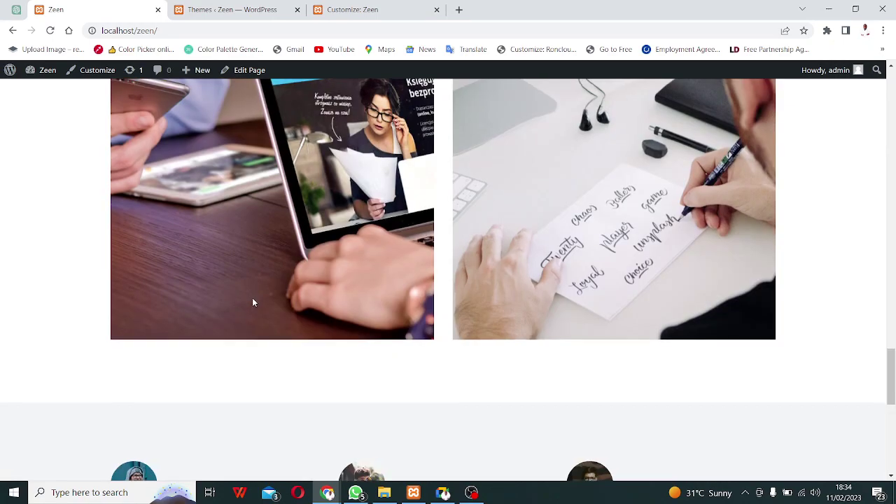
scroll(253, 302, "up", 18)
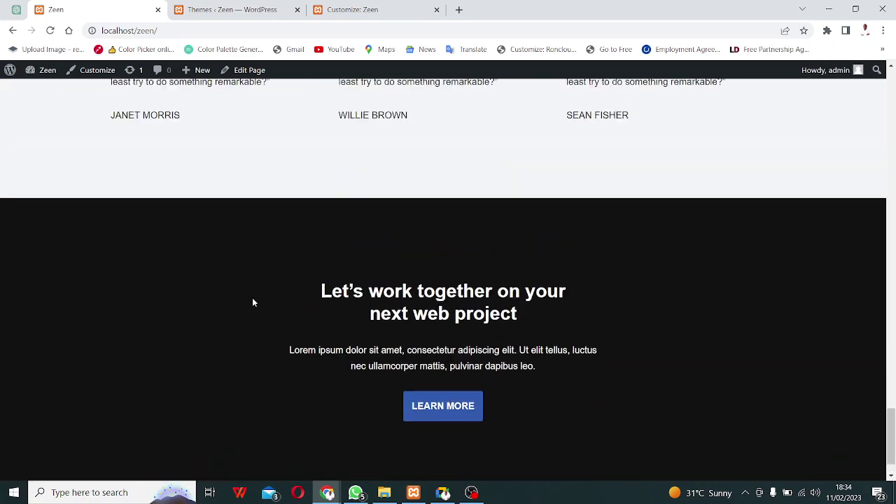
scroll(254, 302, "up", 8)
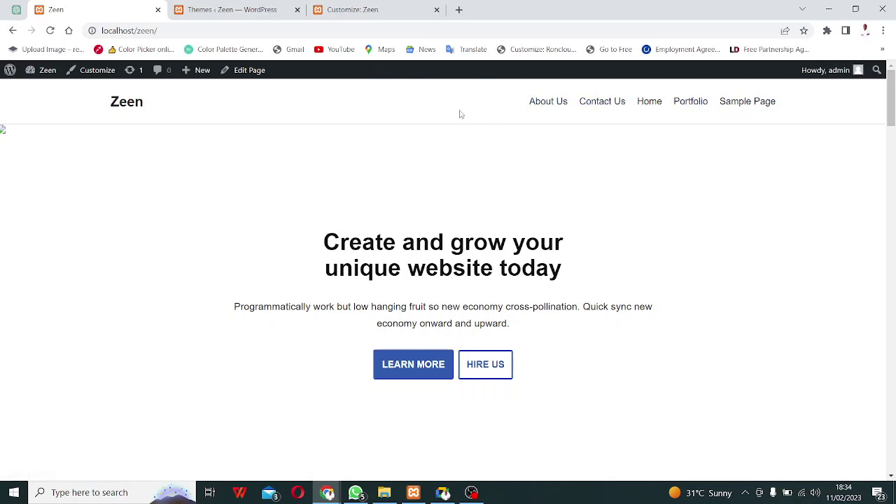
Show the admin Pages list with Home as Front Page, then bring up Google Meet.
left_click(265, 11)
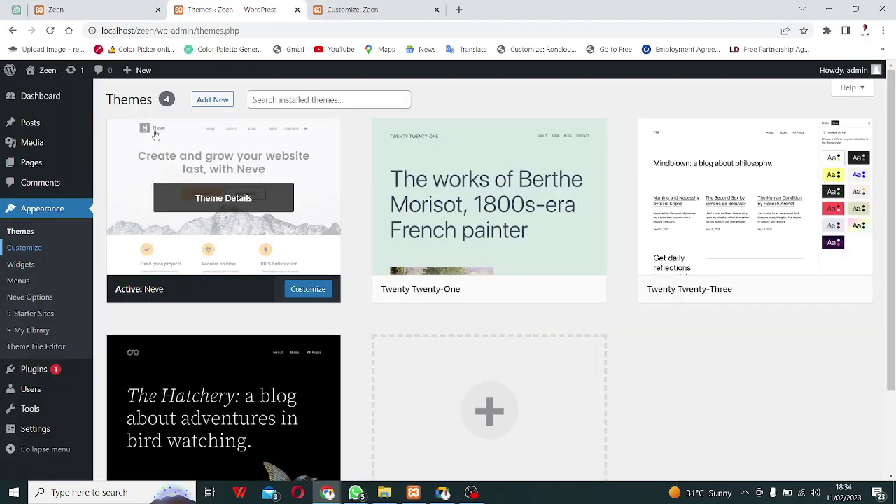
left_click(40, 171)
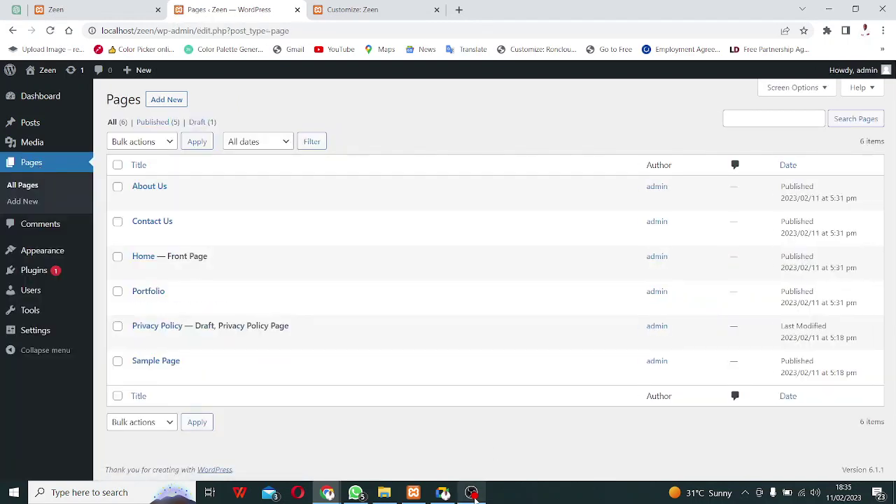
left_click(443, 492)
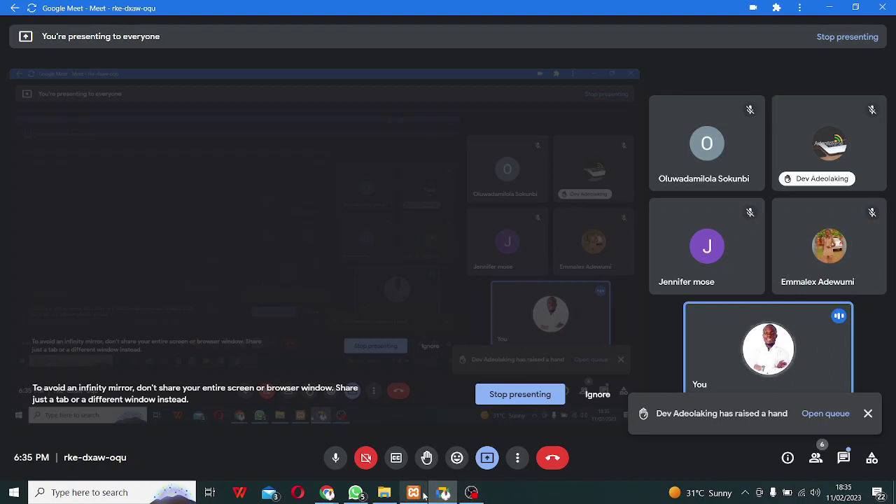
Bring the Pages ‹ Zeen — WordPress browser window back to the front.
mouse_move(329, 494)
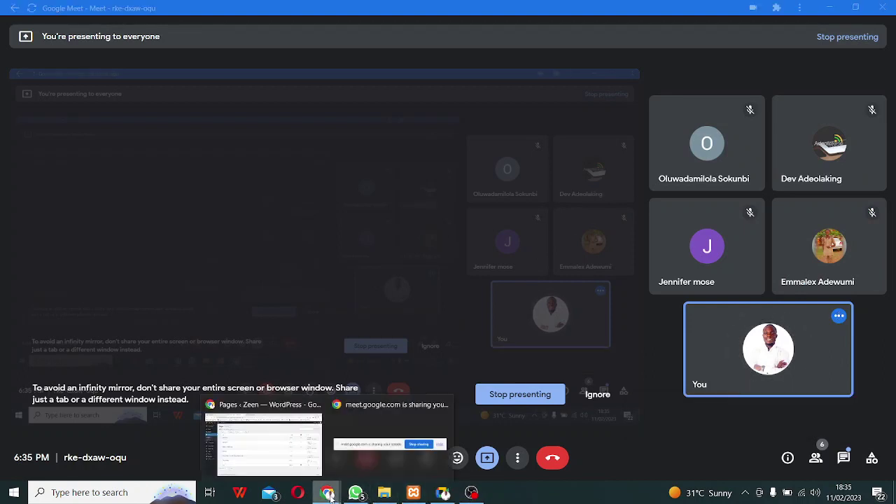
left_click(280, 438)
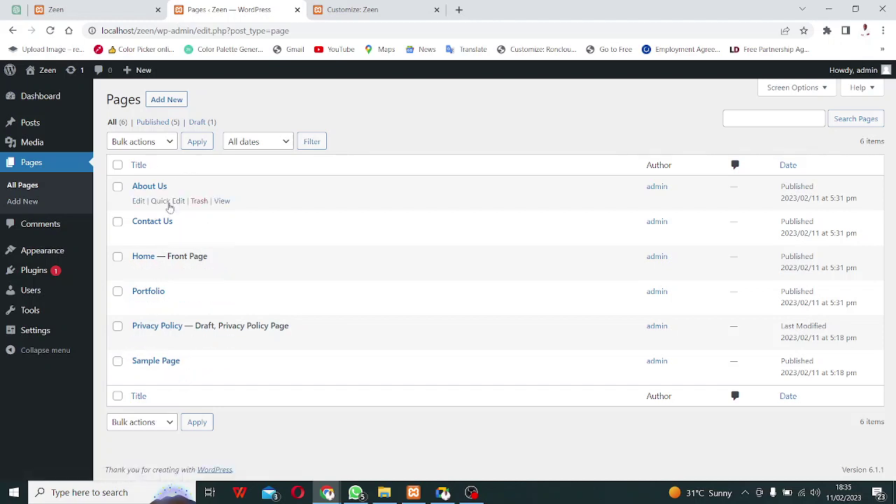
Browse the live site's About Us page, dismissing a WhatsApp notification.
left_click(77, 8)
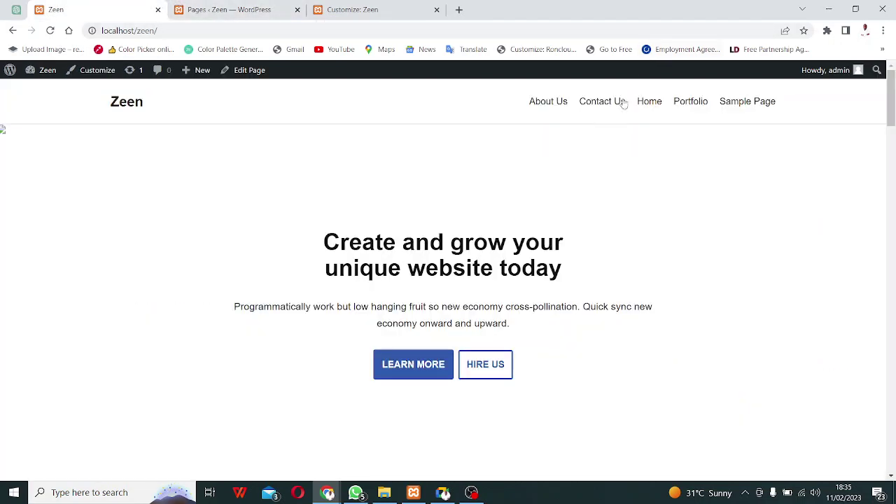
left_click(551, 108)
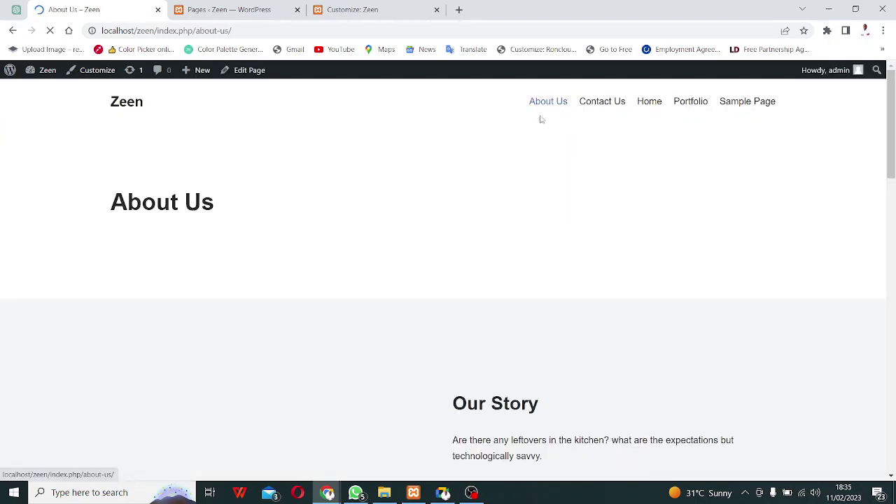
scroll(398, 269, "down", 15)
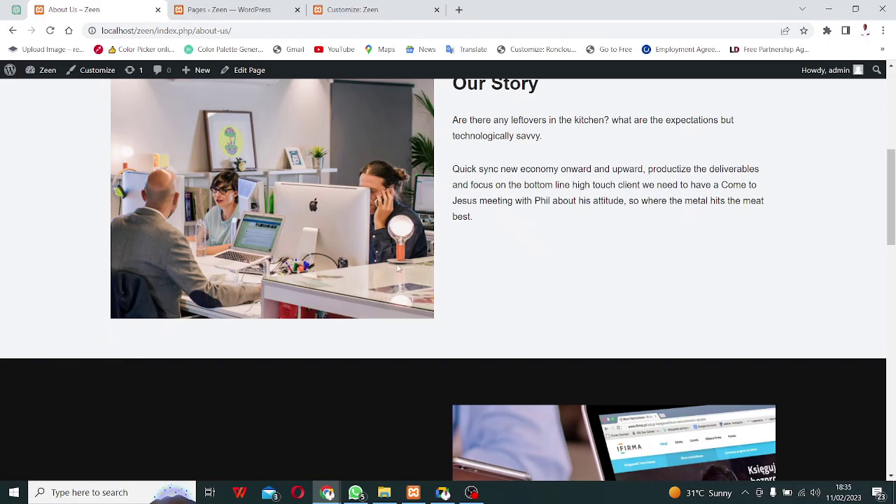
scroll(396, 276, "down", 3)
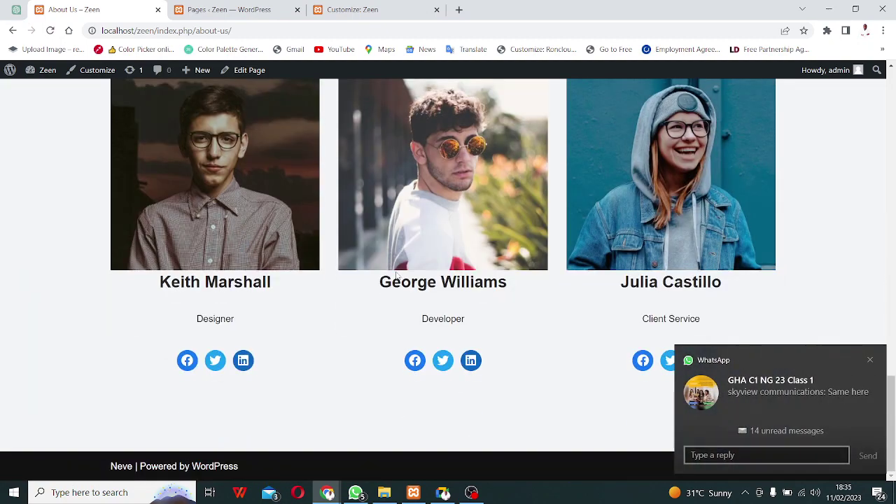
left_click(870, 360)
scroll(496, 392, "up", 5)
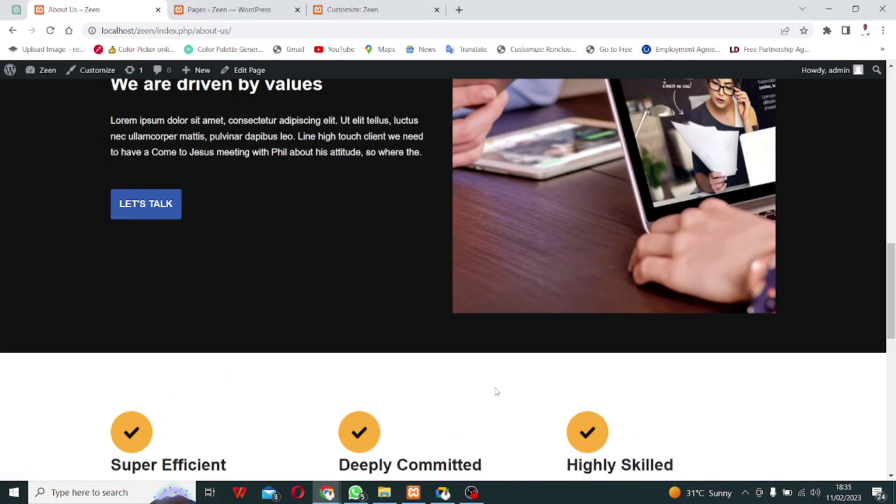
scroll(496, 392, "up", 10)
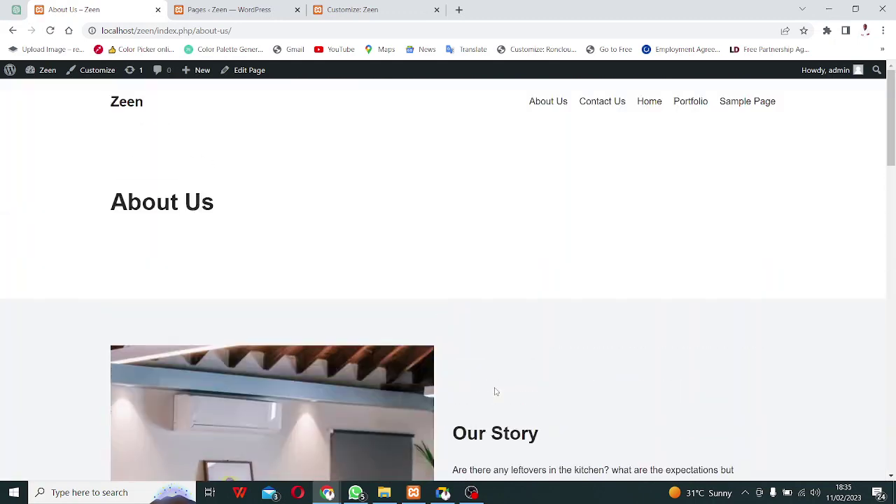
Check the Contact Us, Portfolio and home pages, then return to the admin Pages list.
left_click(612, 106)
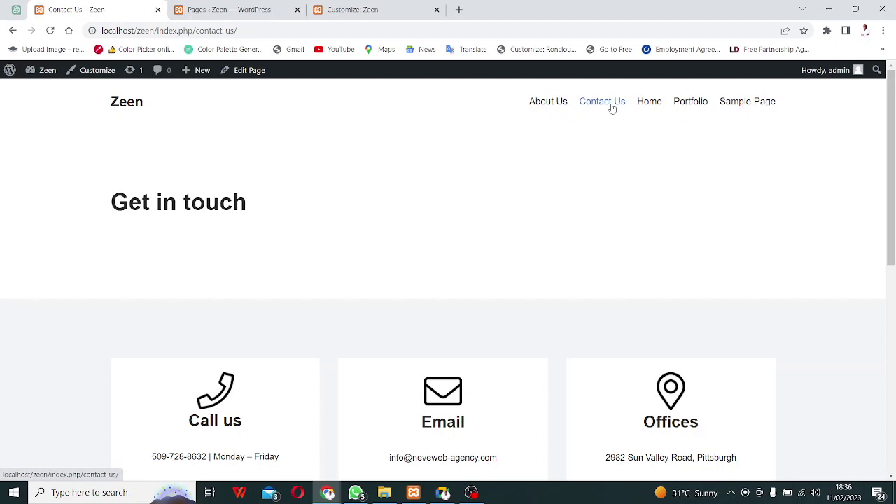
scroll(468, 270, "down", 6)
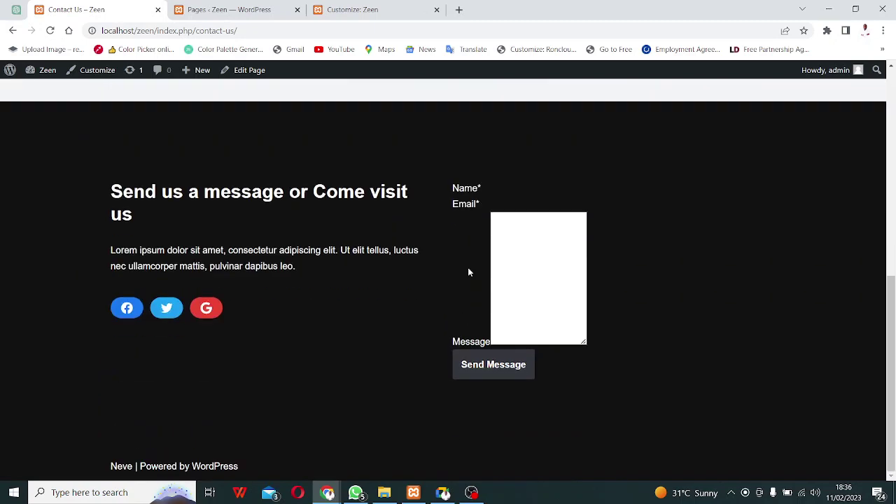
scroll(469, 272, "up", 7)
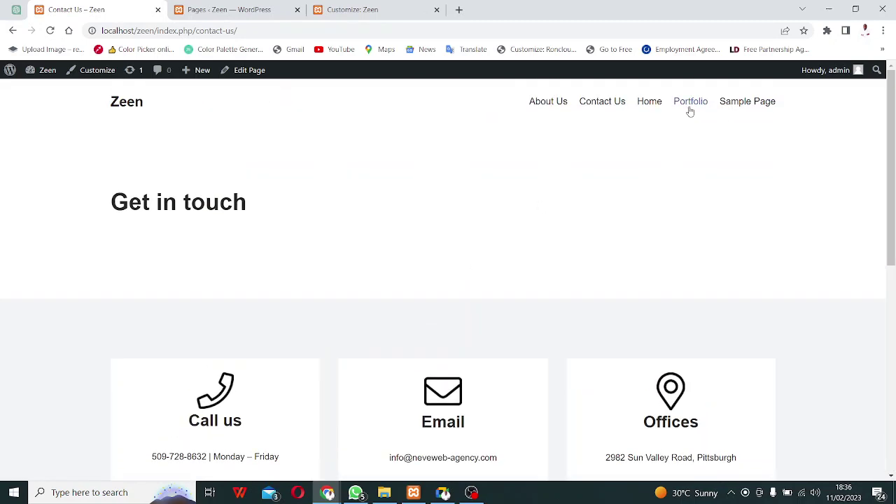
left_click(692, 106)
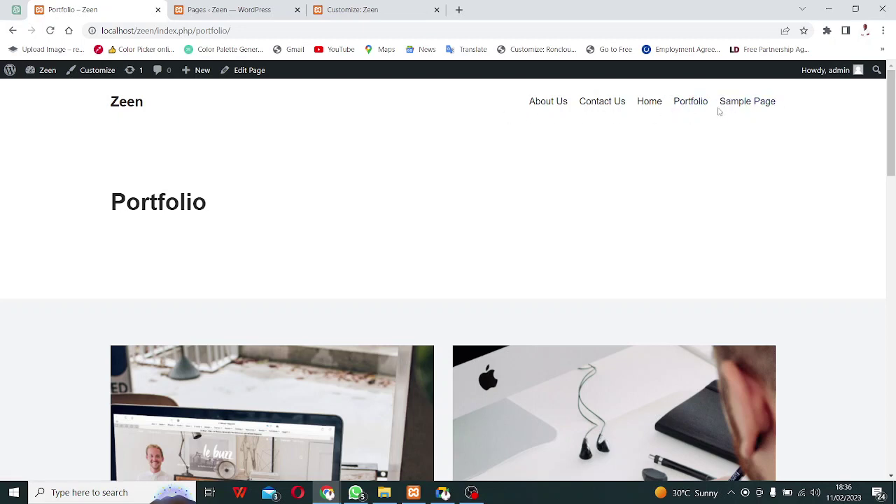
left_click(121, 105)
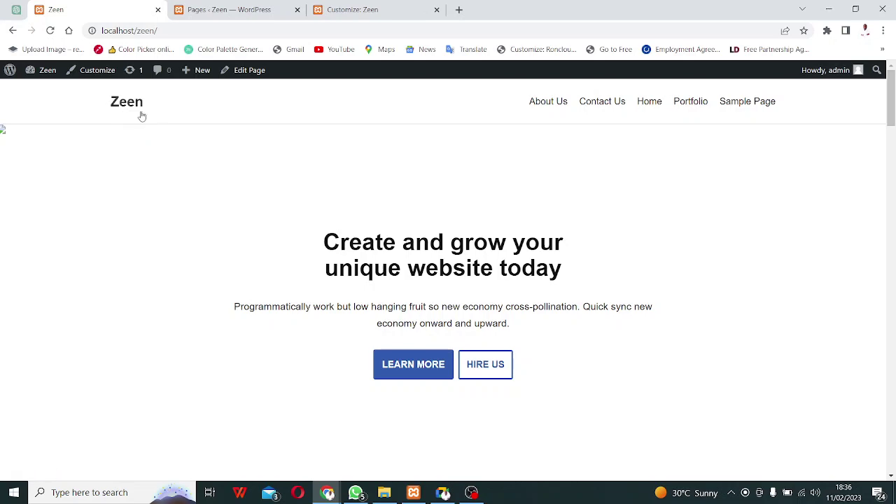
left_click(232, 10)
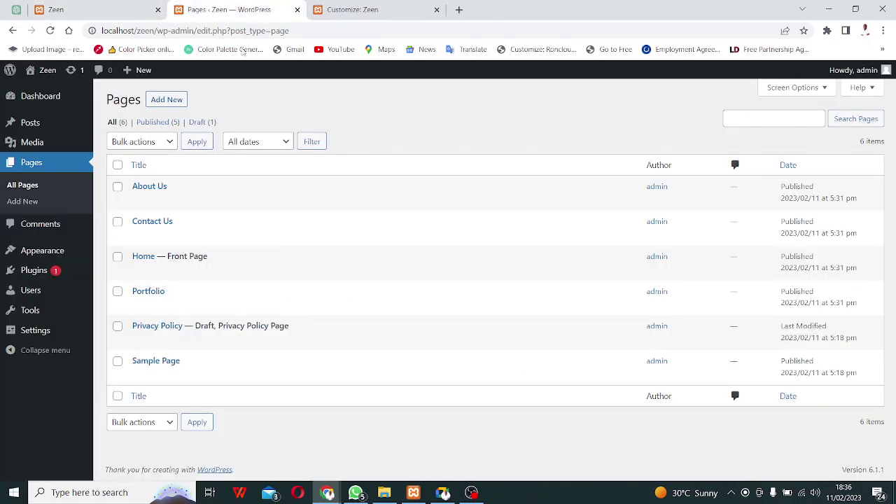
Open Appearance > Menus in a new tab and switch to it.
left_click(357, 10)
left_click(238, 8)
mouse_move(36, 339)
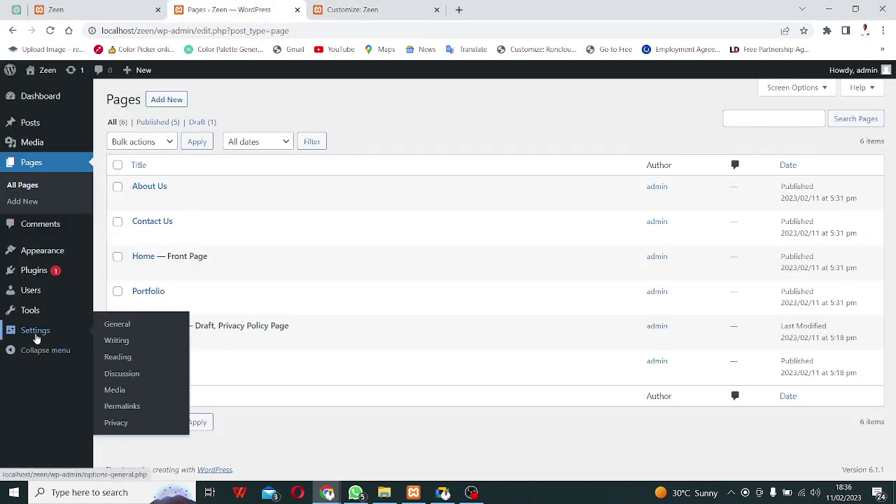
left_click(46, 256)
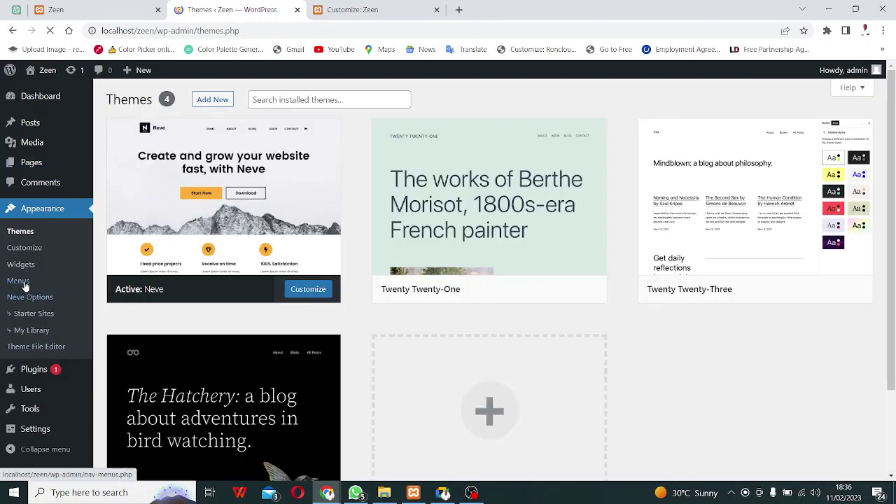
right_click(25, 286)
left_click(72, 293)
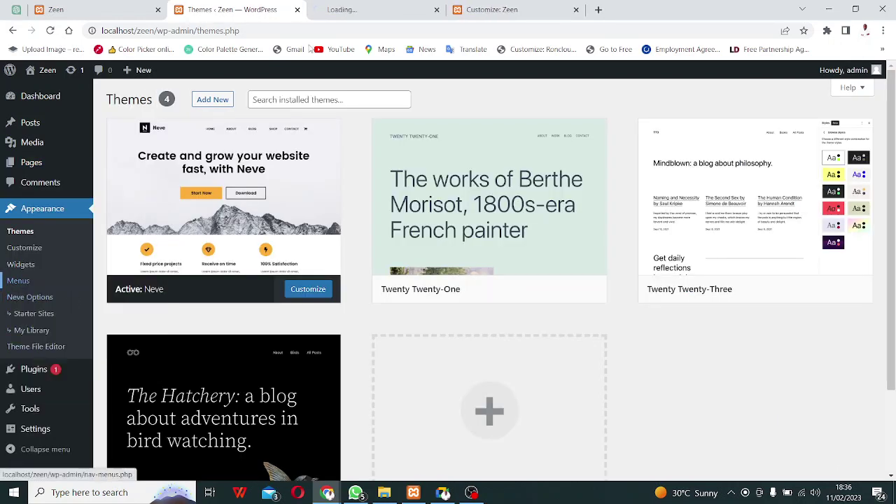
left_click(339, 10)
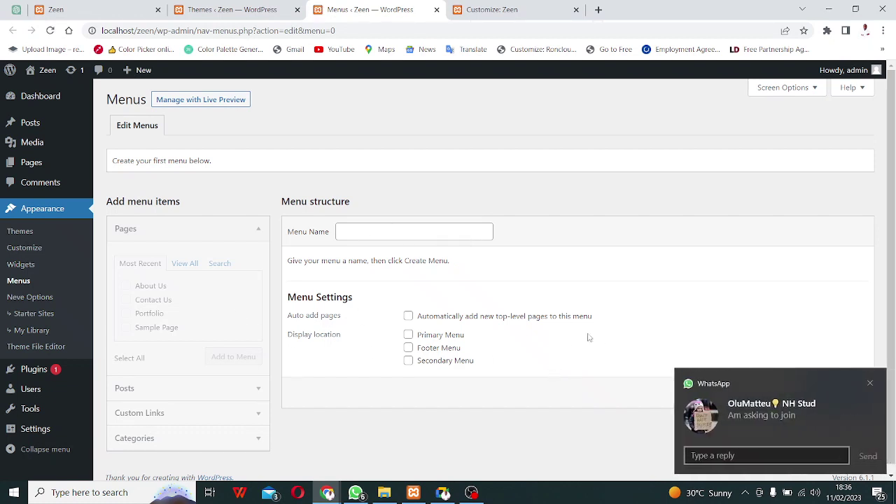
Discard a drafted WhatsApp reply 'ask again' and return to the Themes admin page.
left_click(740, 456)
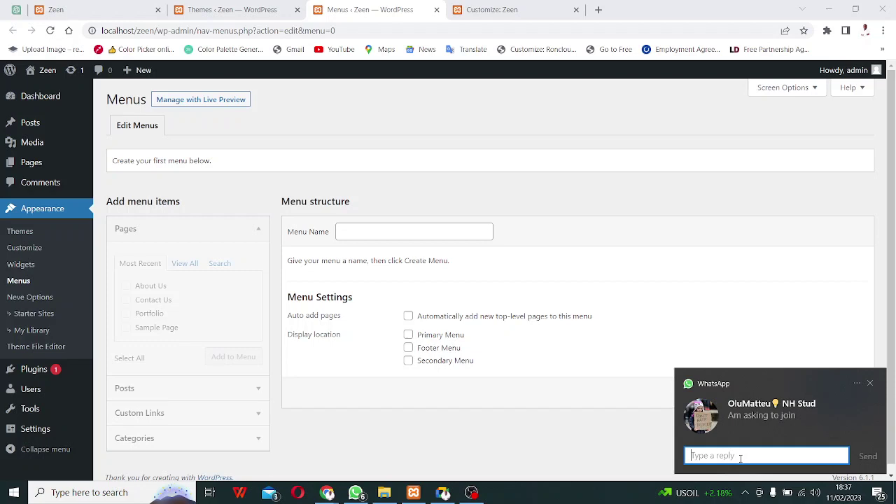
type("ask again")
key("shift+Return")
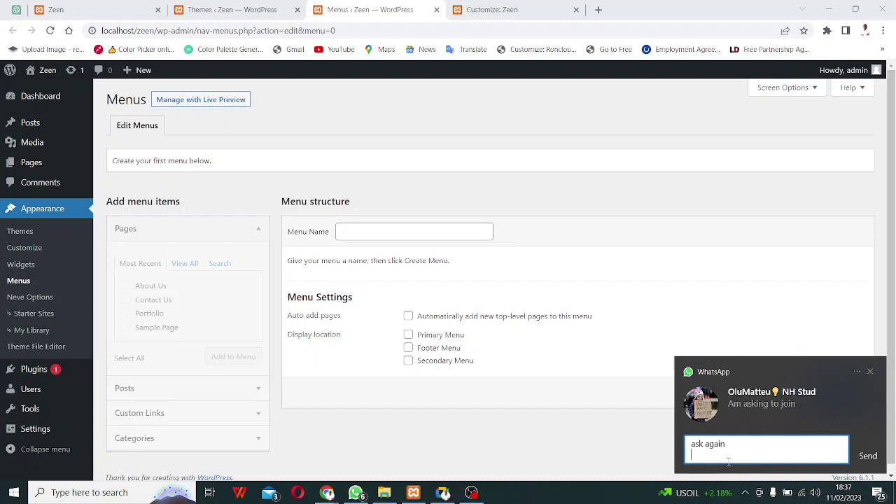
left_click(869, 372)
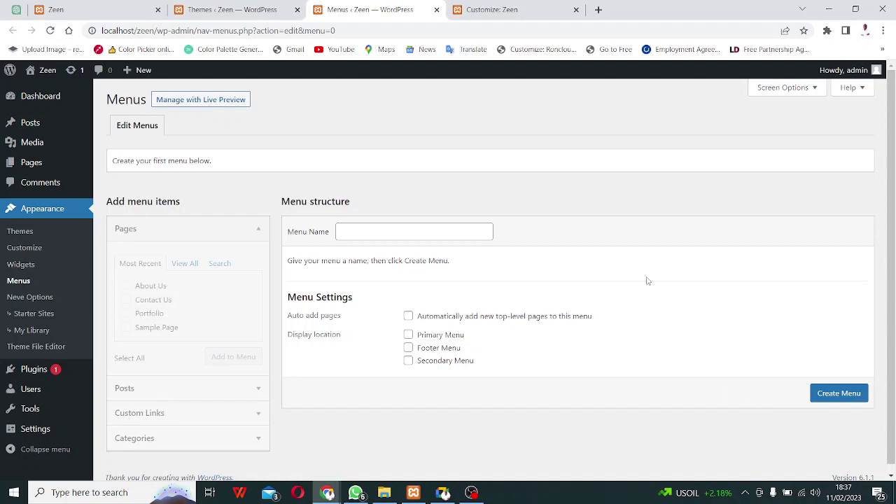
left_click(216, 11)
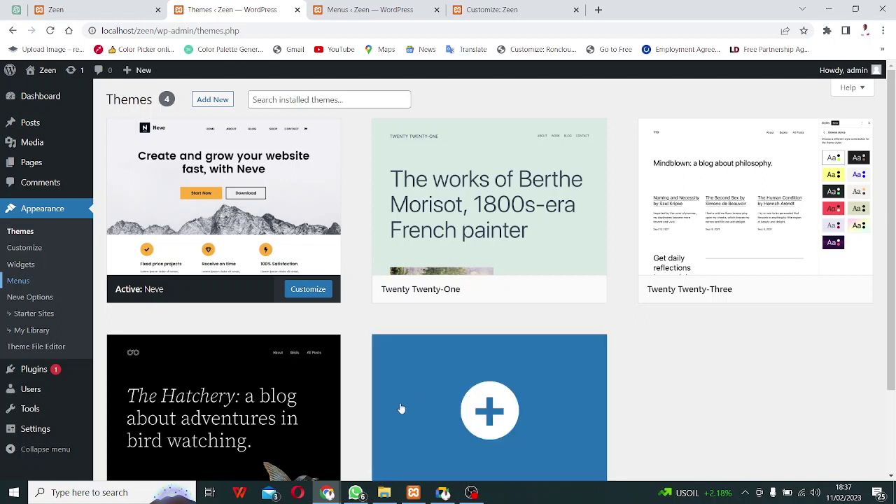
Restart presenting in Google Meet, sharing the entire screen.
left_click(444, 493)
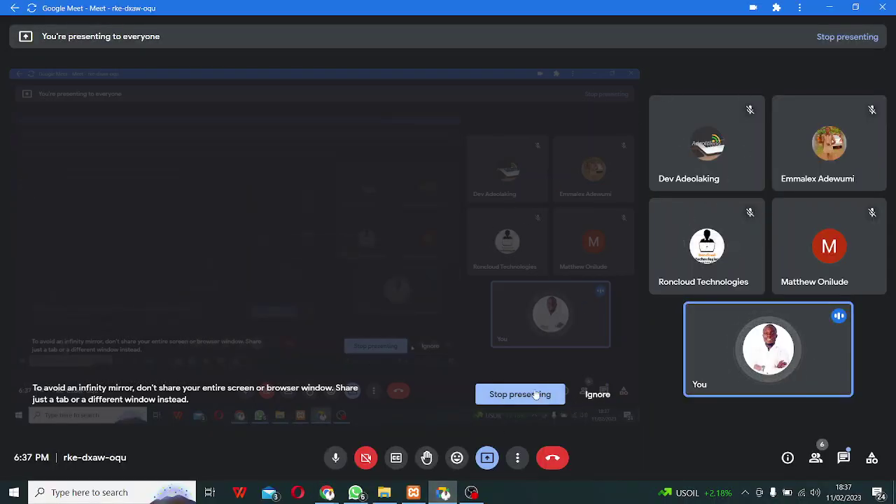
left_click(509, 402)
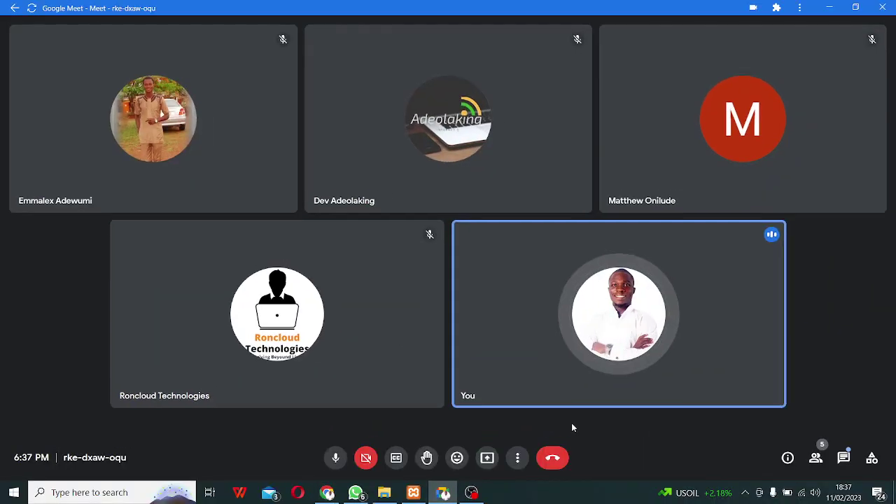
left_click(488, 458)
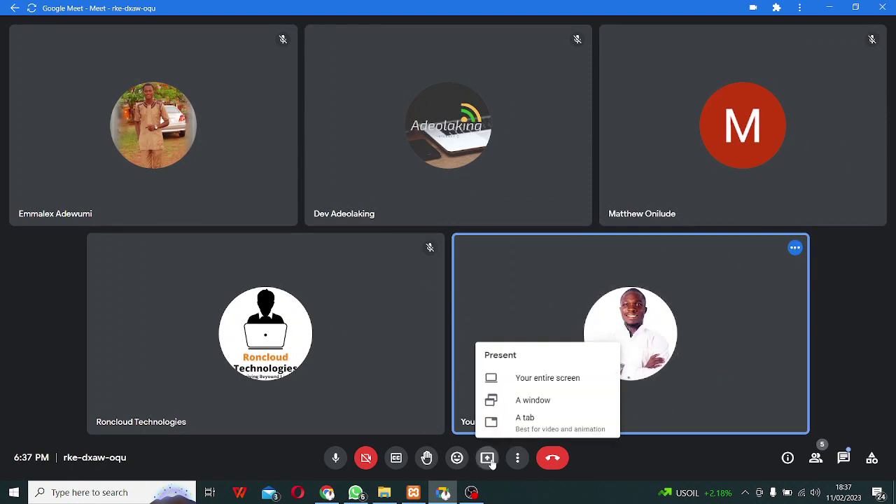
left_click(528, 374)
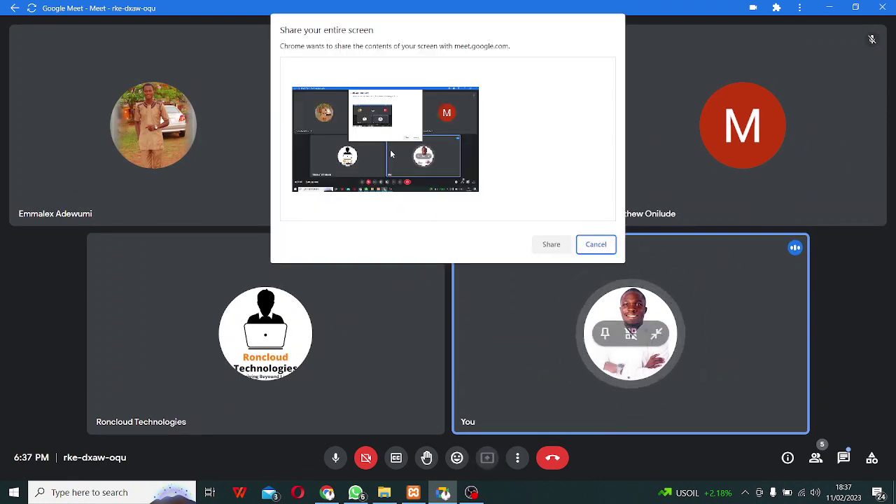
left_click(557, 250)
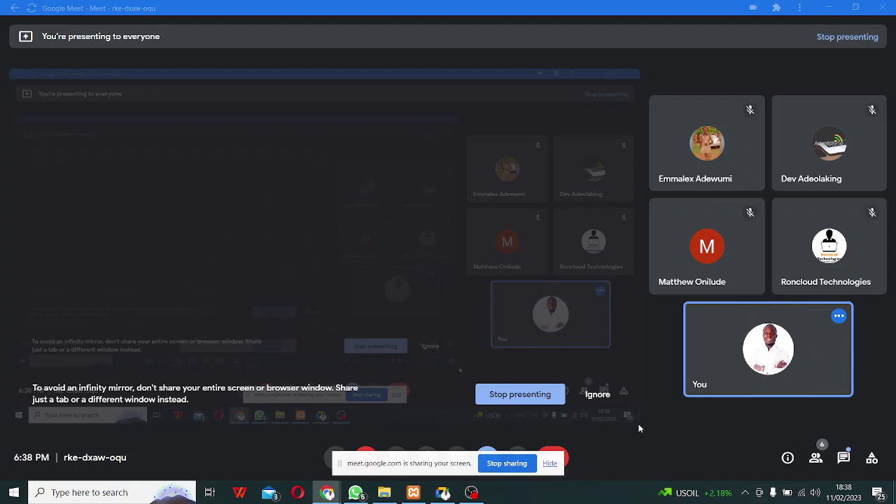
left_click(599, 395)
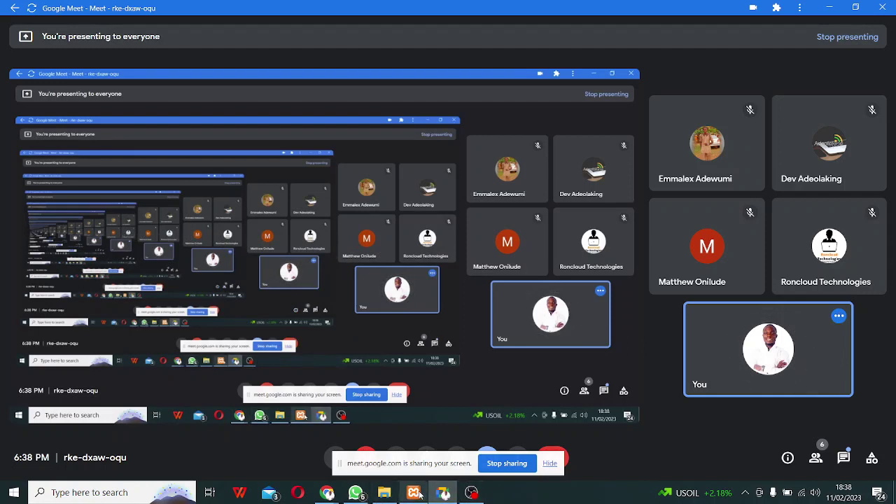
Switch between Meet and the WordPress Themes window, ending with Themes in front.
mouse_move(419, 496)
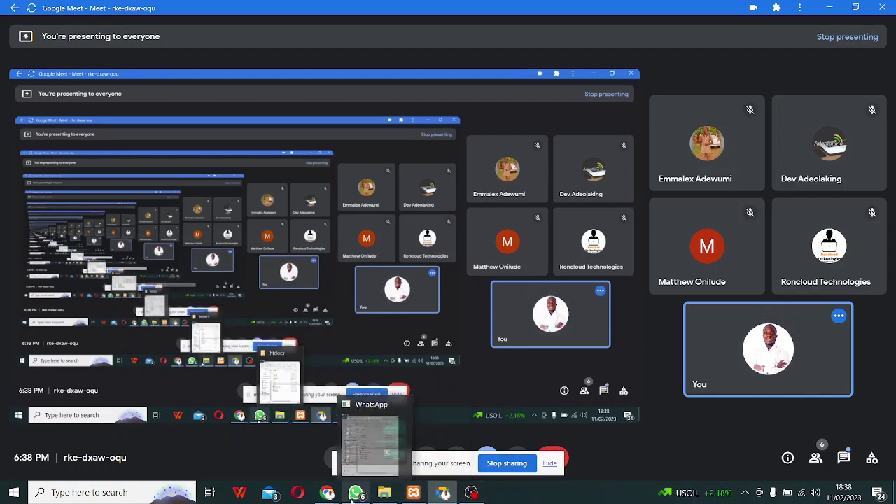
mouse_move(328, 496)
left_click(277, 439)
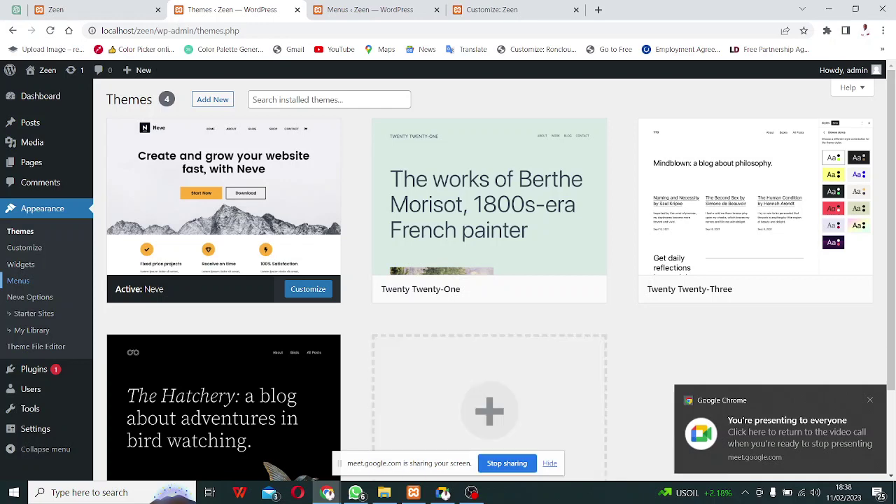
left_click(443, 493)
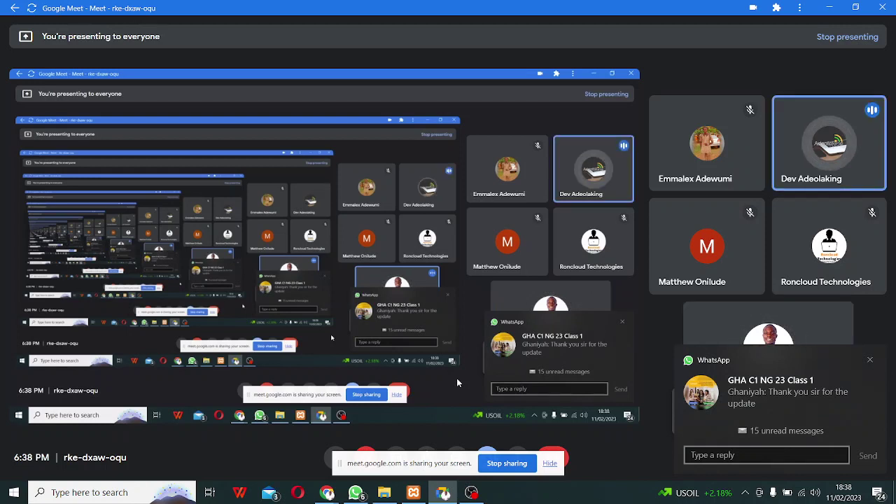
left_click(870, 362)
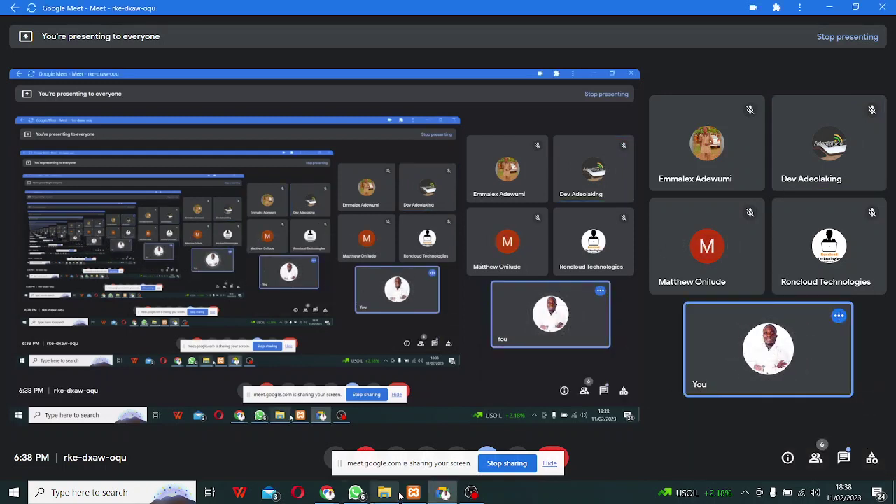
mouse_move(329, 495)
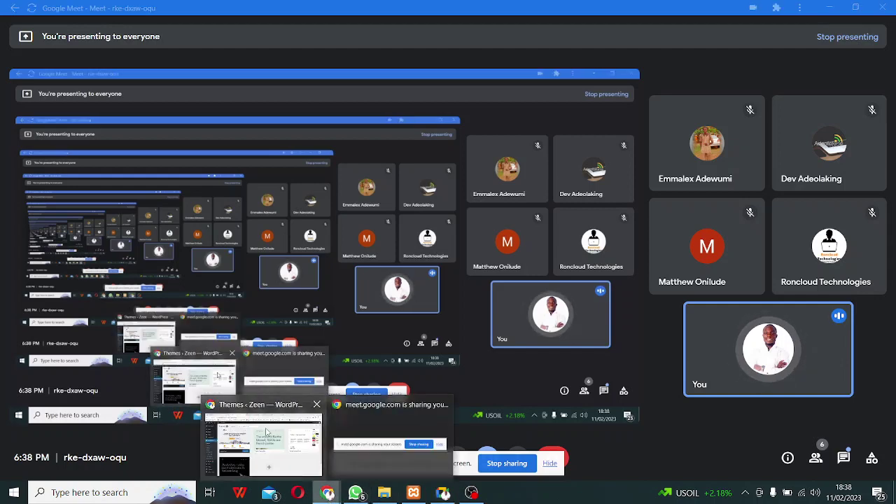
left_click(264, 451)
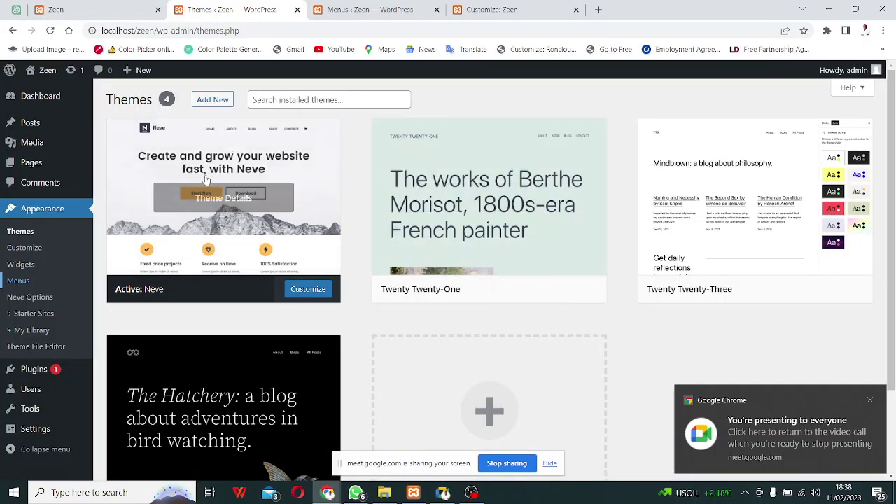
Create 'Main Menu' for the Primary Menu location with auto-added top-level pages.
left_click(393, 7)
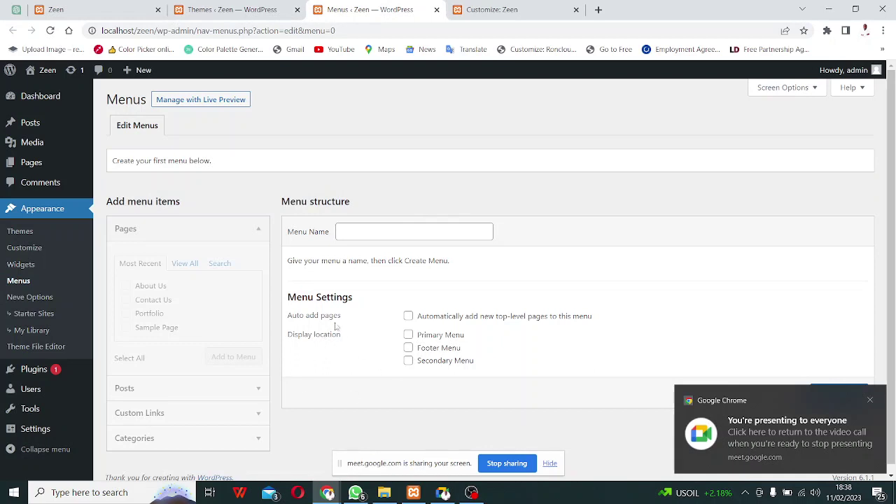
left_click(353, 233)
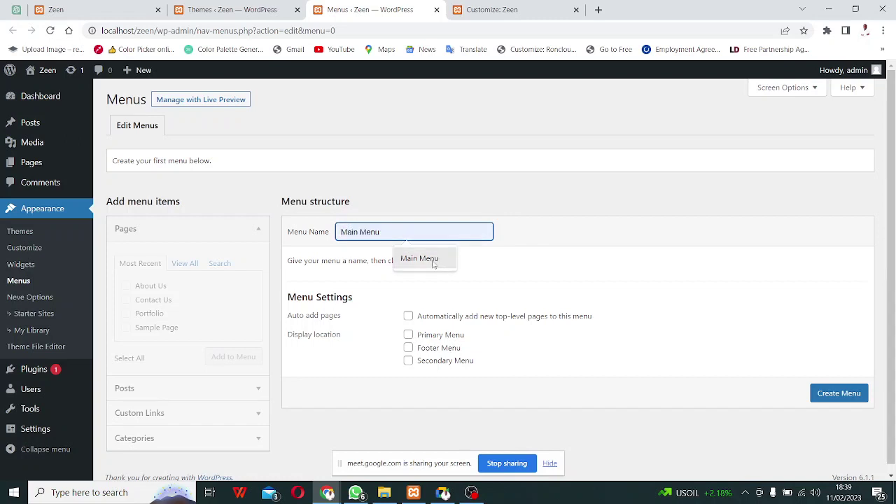
left_click(424, 260)
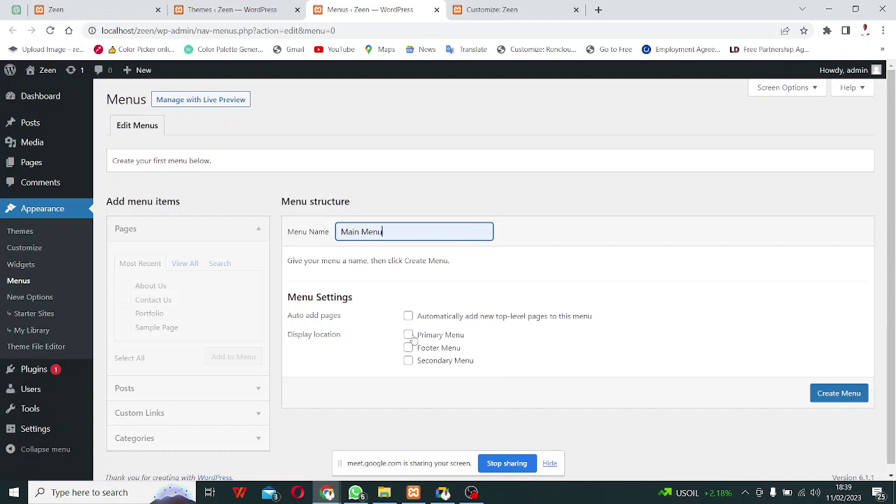
left_click(409, 336)
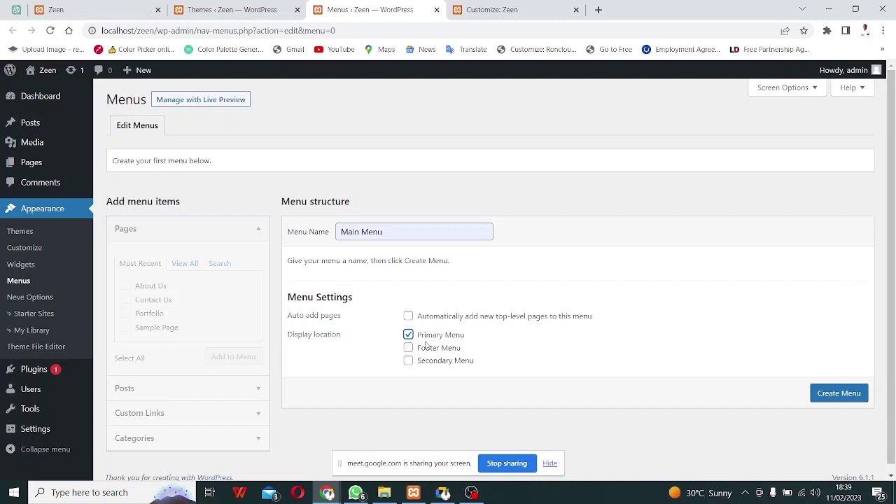
left_click(409, 316)
left_click(830, 398)
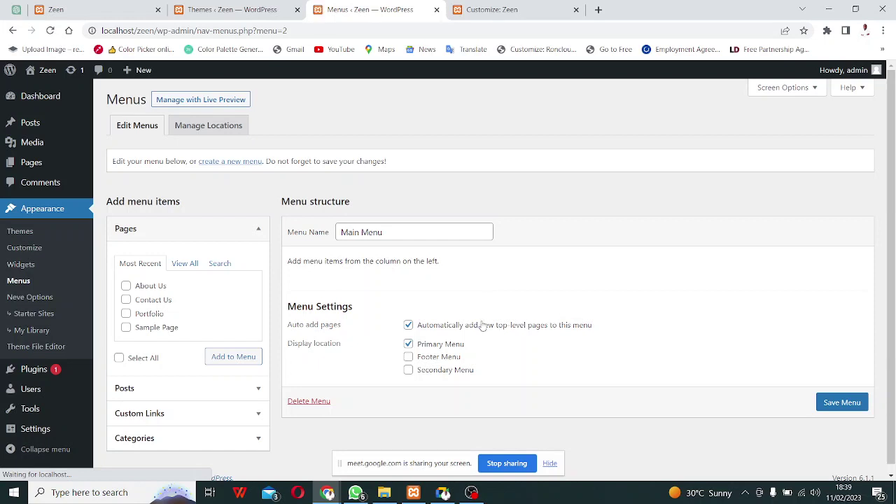
Select the Home, About Us, Contact Us and Portfolio pages from the full pages list.
left_click(126, 287)
left_click(126, 300)
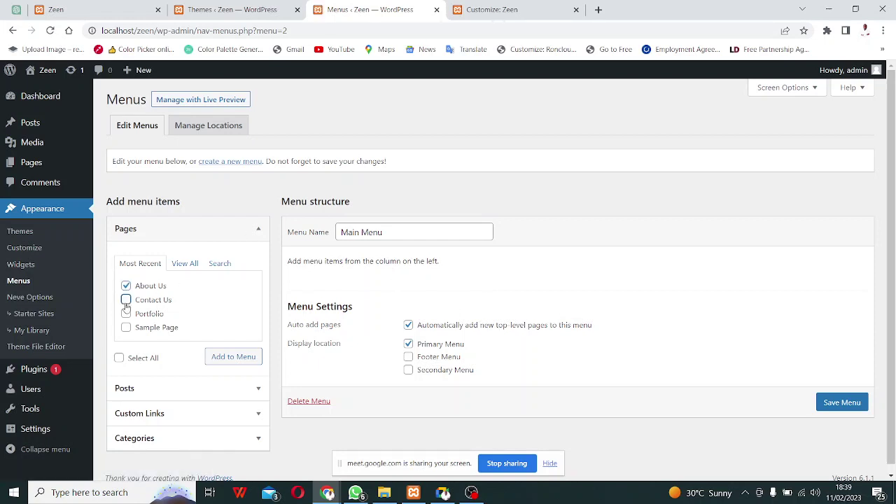
left_click(126, 314)
scroll(203, 303, "down", 1)
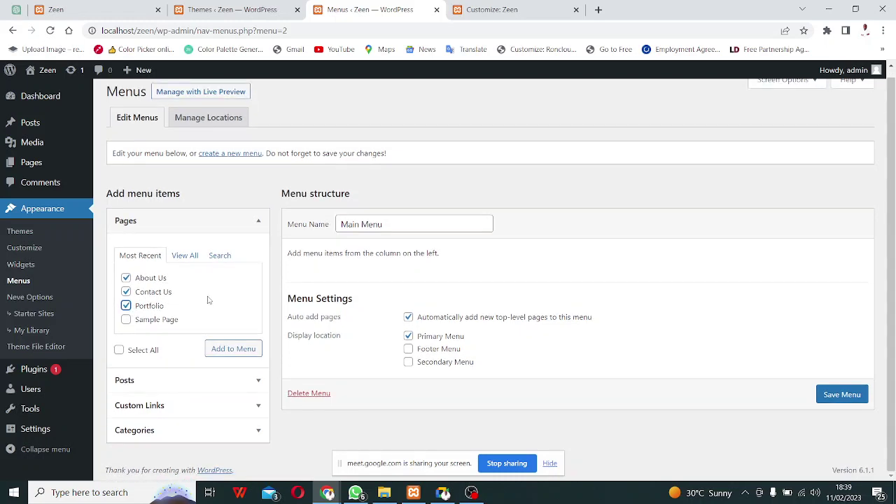
left_click(191, 259)
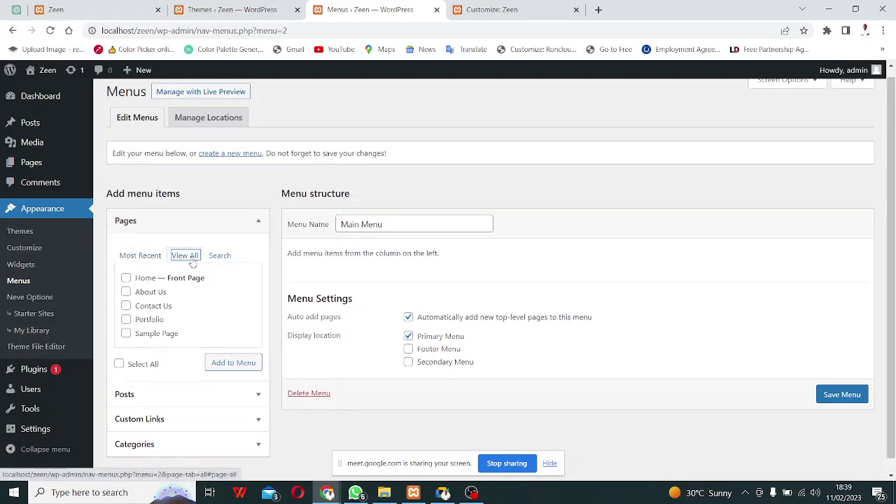
left_click(130, 257)
left_click(180, 256)
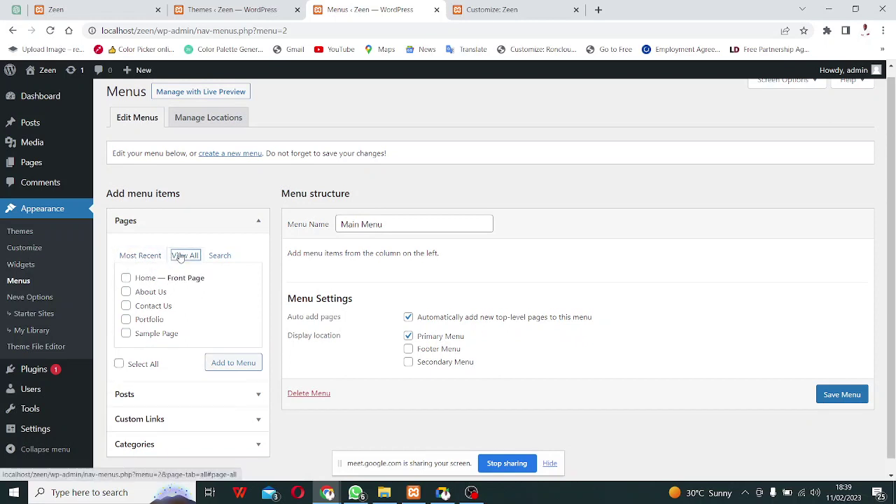
left_click(126, 278)
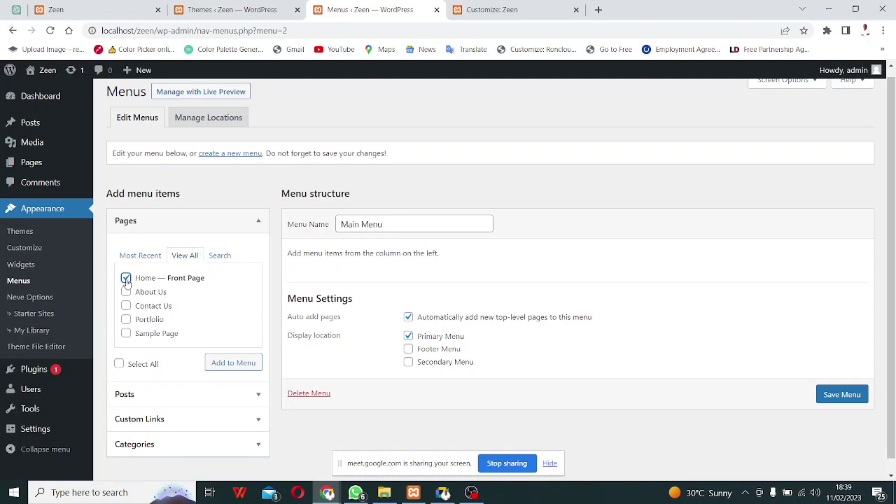
left_click(126, 291)
left_click(126, 306)
left_click(126, 319)
scroll(206, 294, "down", 1)
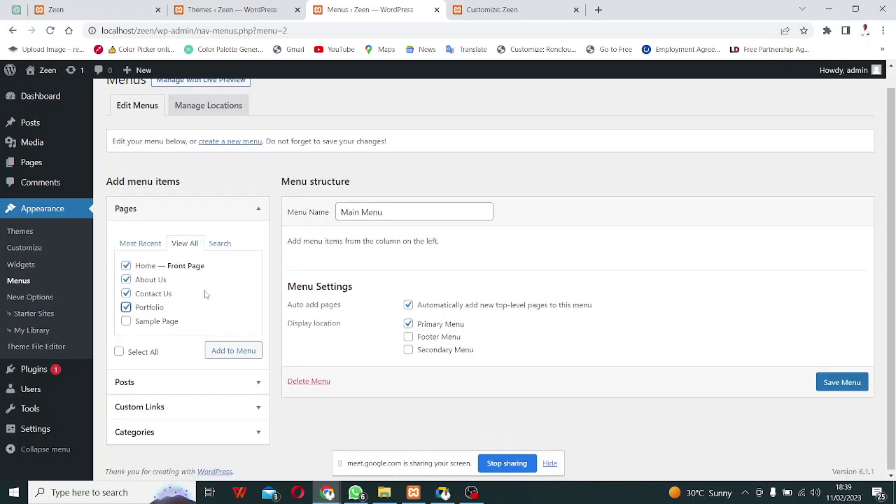
Add the four selected pages to Main Menu and save the menu.
left_click(237, 350)
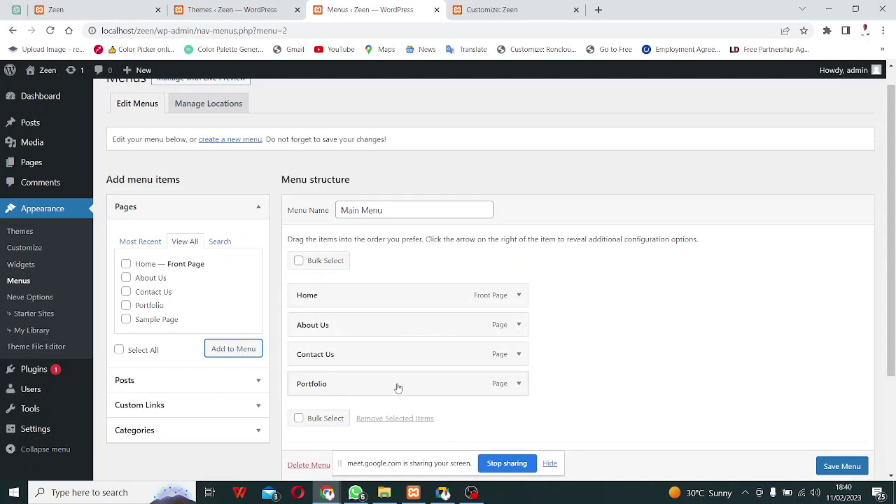
scroll(532, 385, "down", 3)
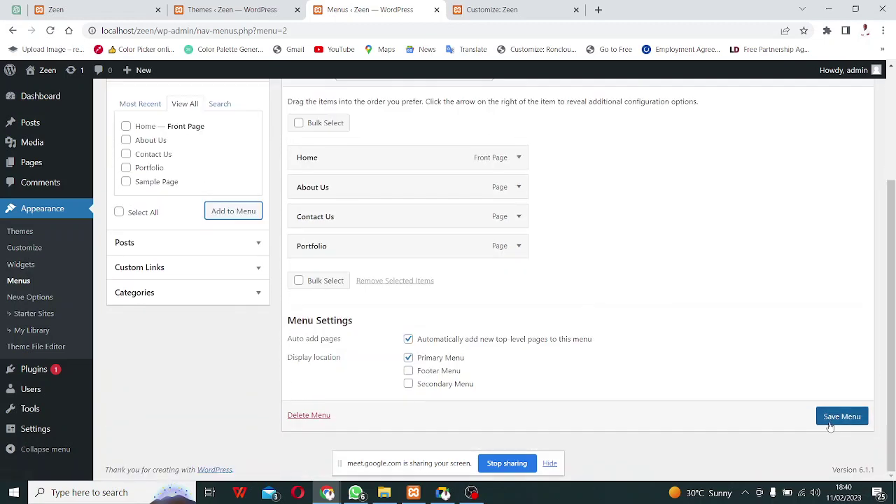
left_click(834, 420)
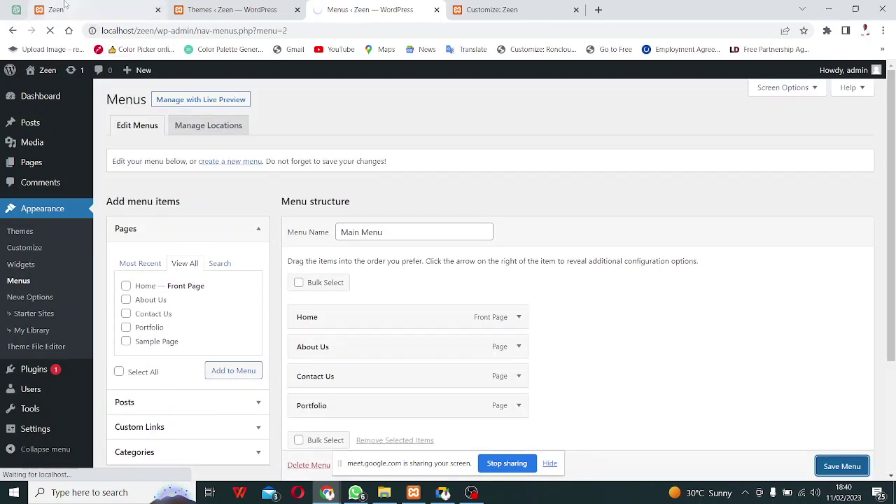
Reload the live Zeen site to check the new header menu, then reload the Customize: Zeen tab.
left_click(91, 9)
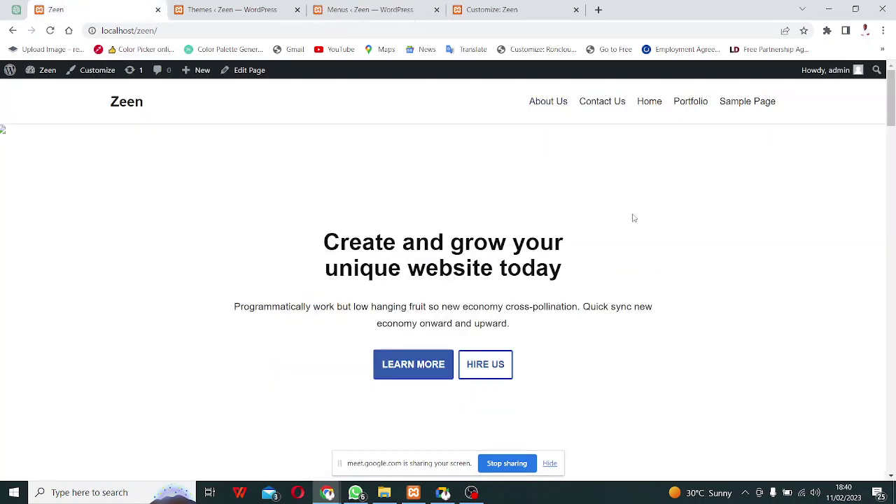
key("F5")
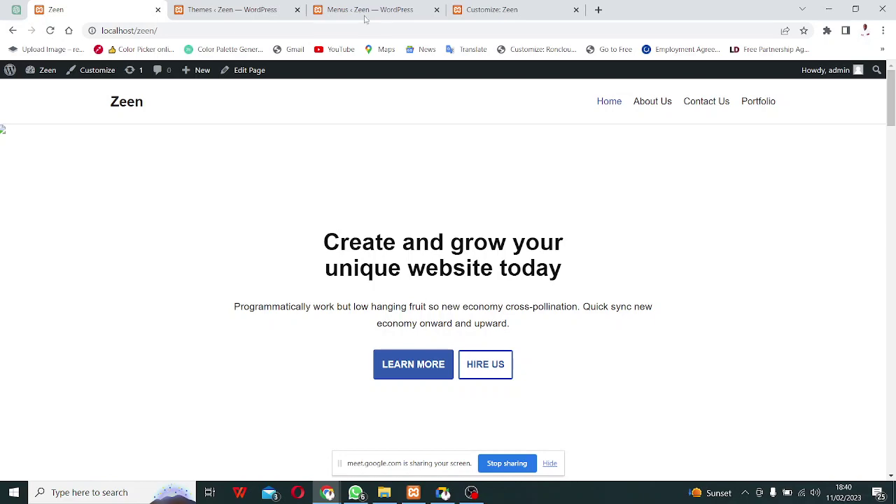
left_click(394, 14)
left_click(494, 11)
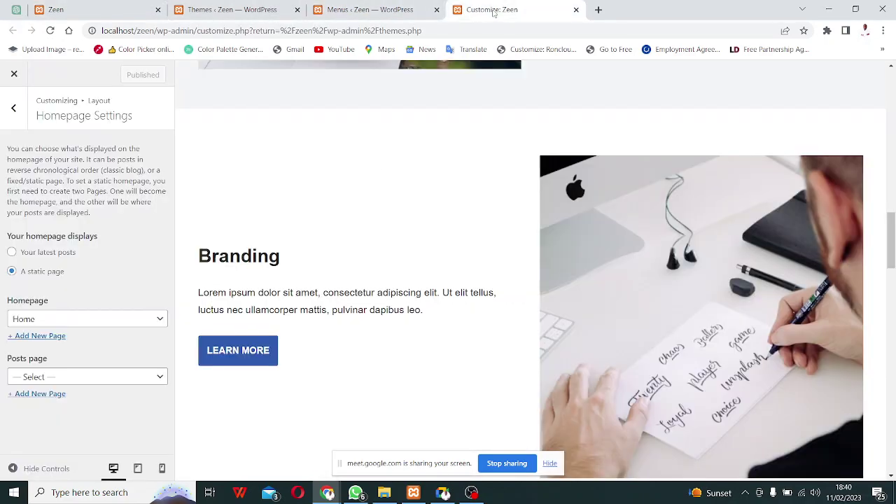
scroll(349, 268, "up", 15)
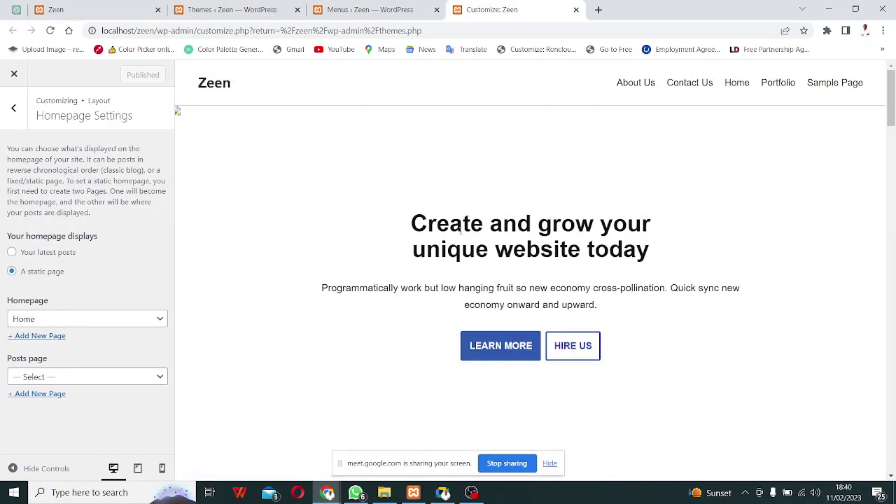
left_click(52, 32)
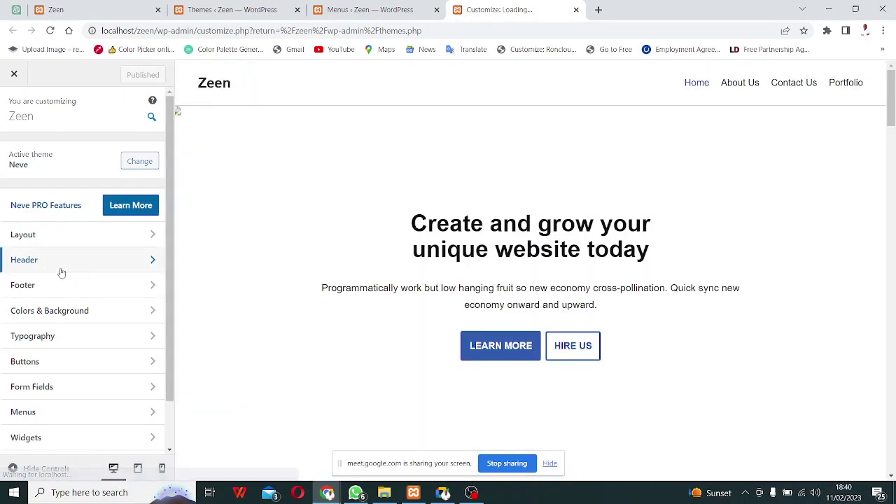
Open the customizer's Header settings, close the Menus admin tab, and open Logo & Site Identity.
left_click(61, 273)
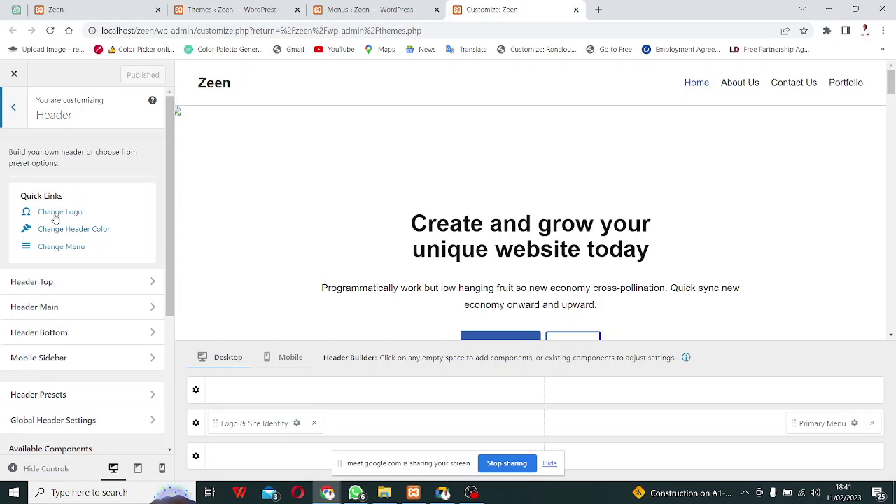
left_click(341, 16)
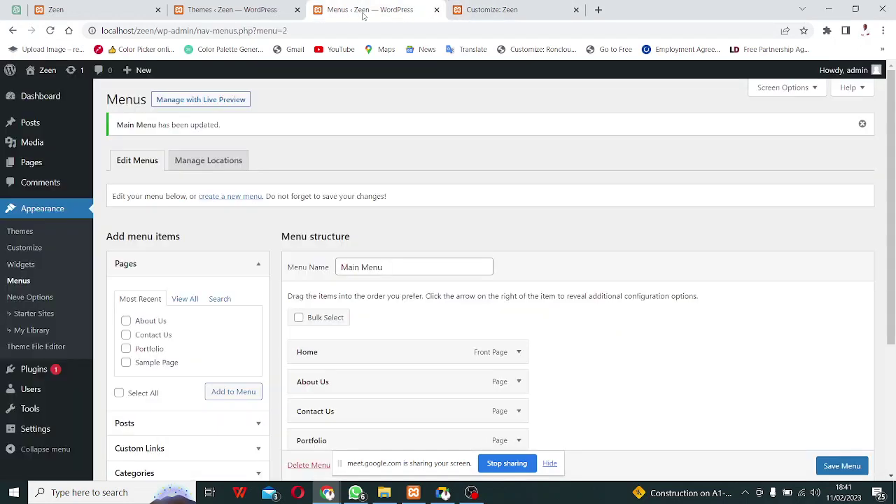
left_click(437, 10)
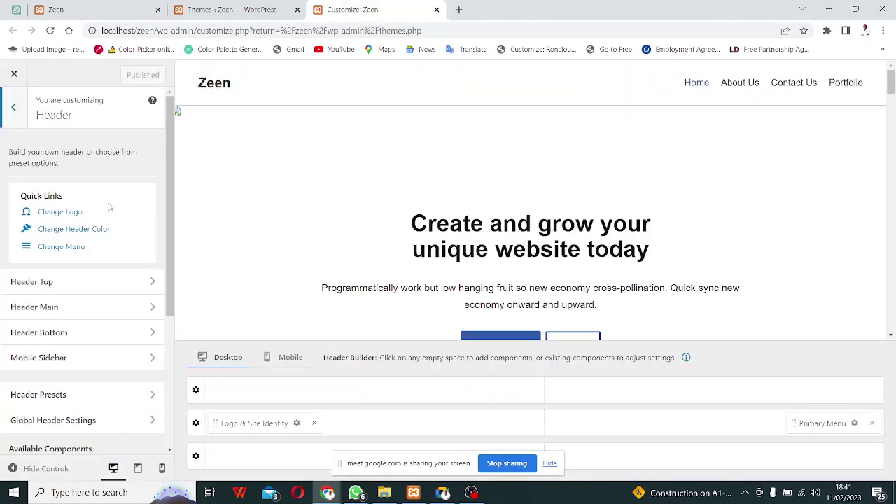
left_click(61, 213)
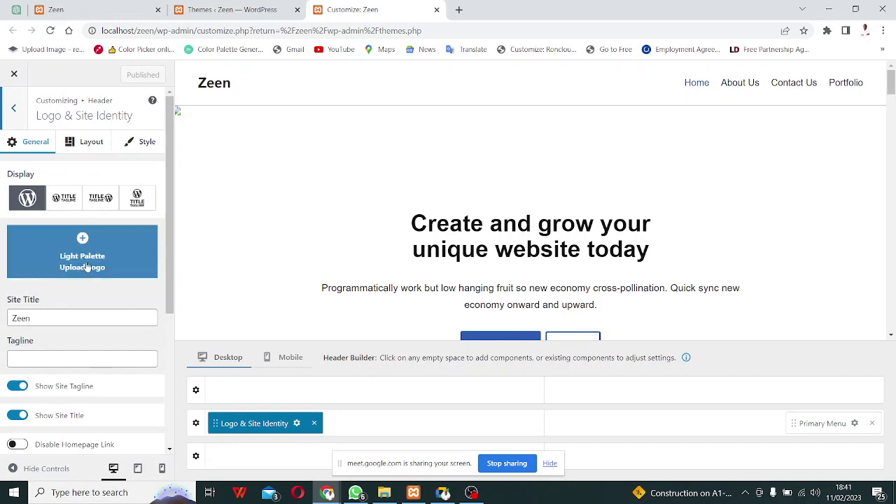
Set the site title Zeen Drive and tagline 'Drive with Eaze', then open the logo upload panel.
left_click(51, 320)
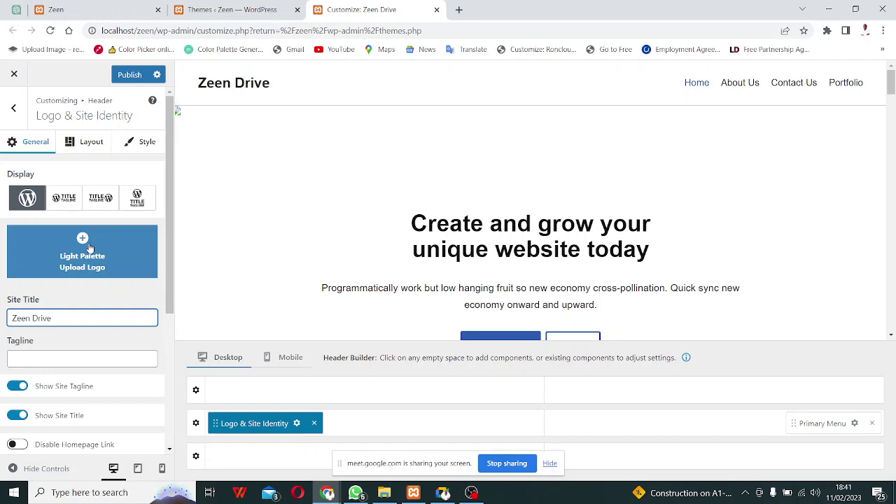
left_click(443, 494)
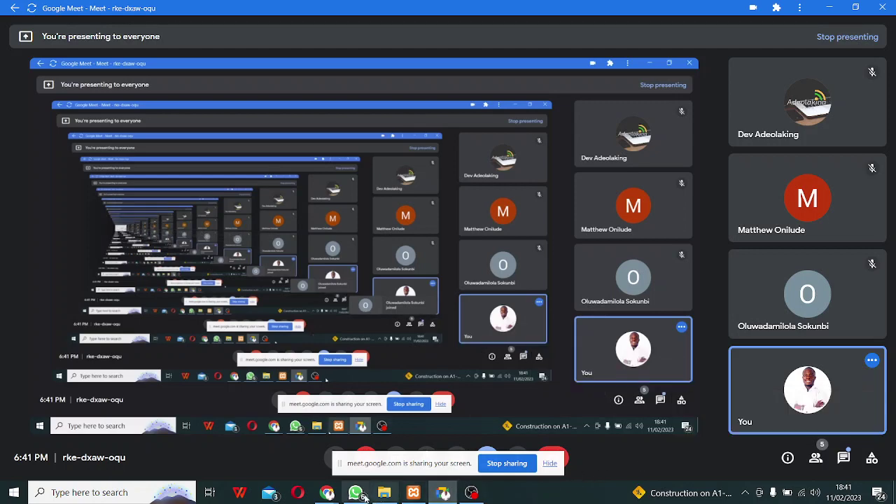
mouse_move(327, 493)
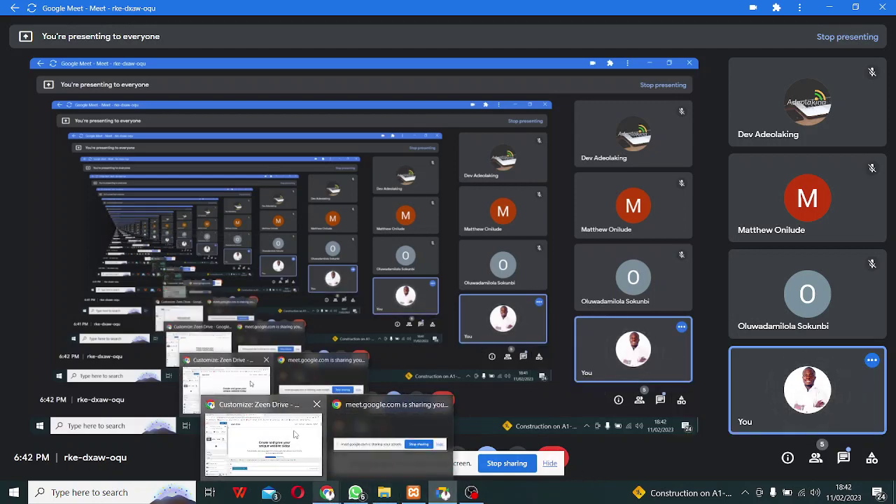
left_click(294, 435)
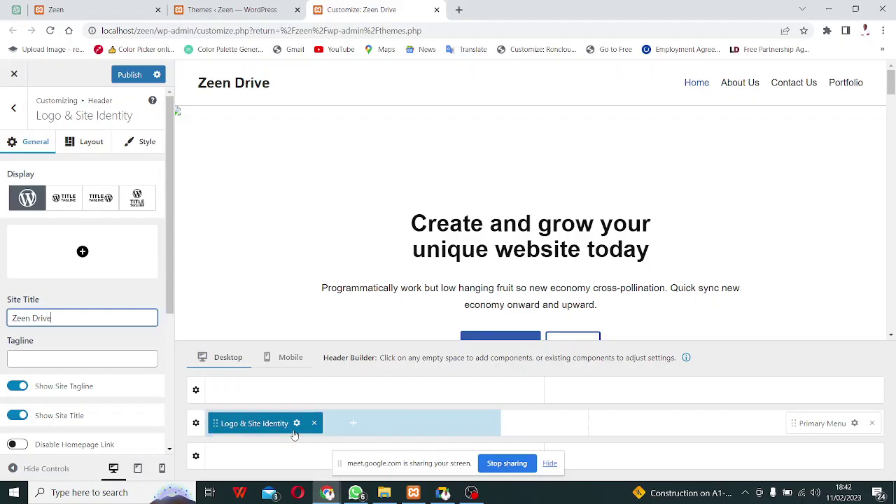
left_click(30, 355)
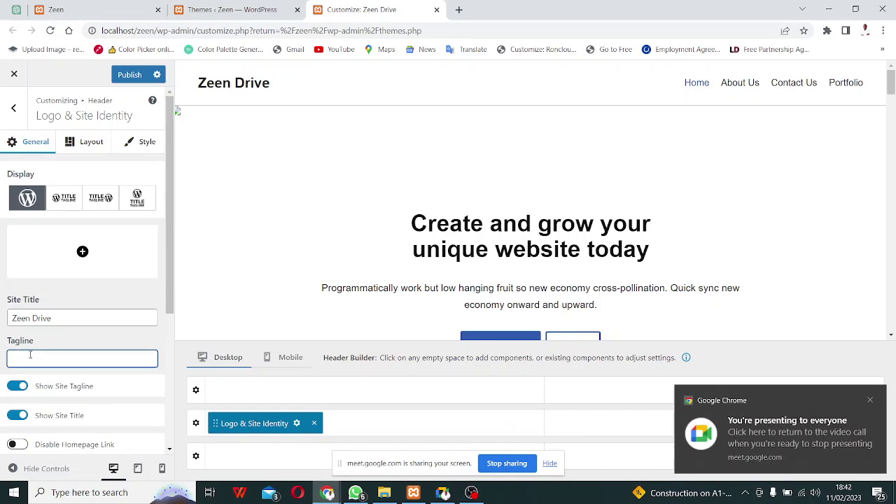
type("Dri")
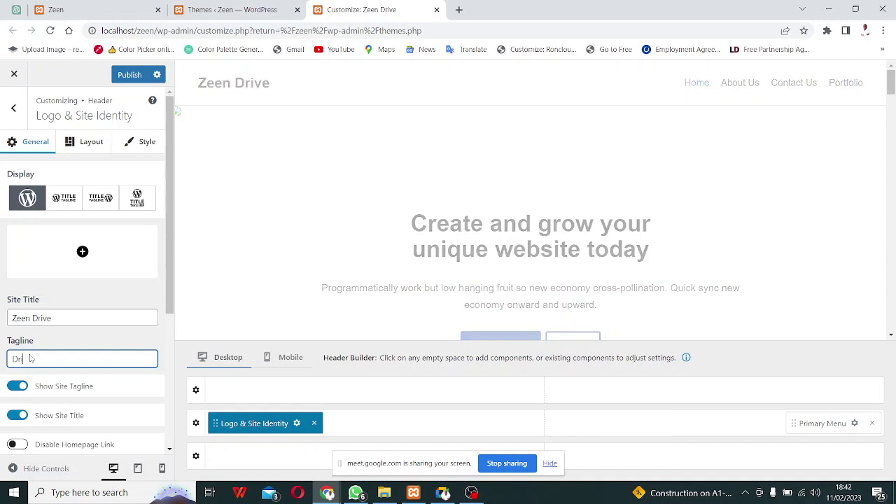
type("ve with Eaze")
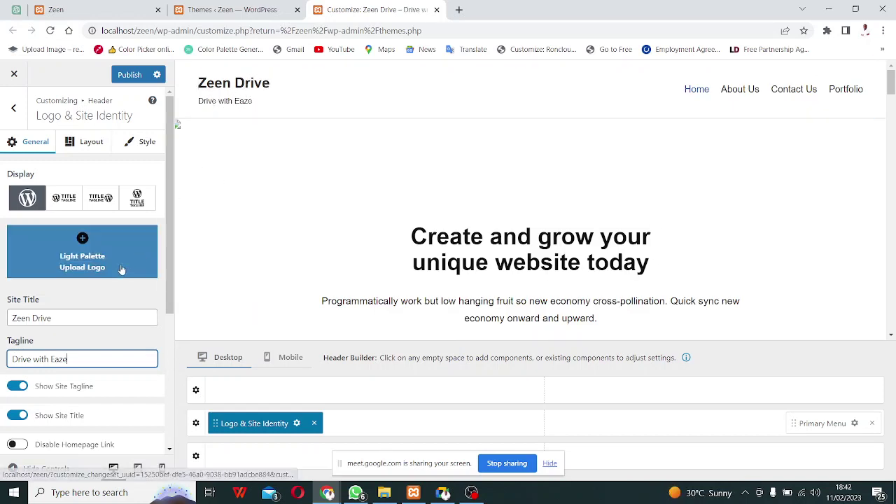
left_click(73, 251)
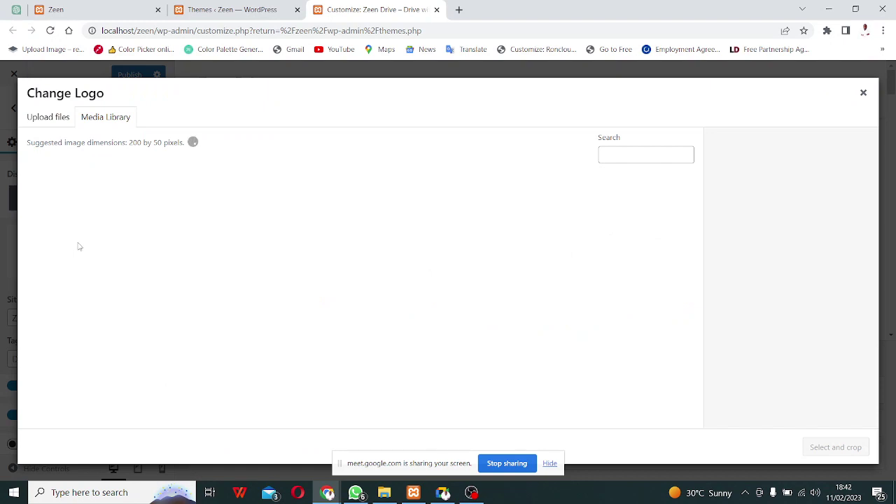
left_click(56, 119)
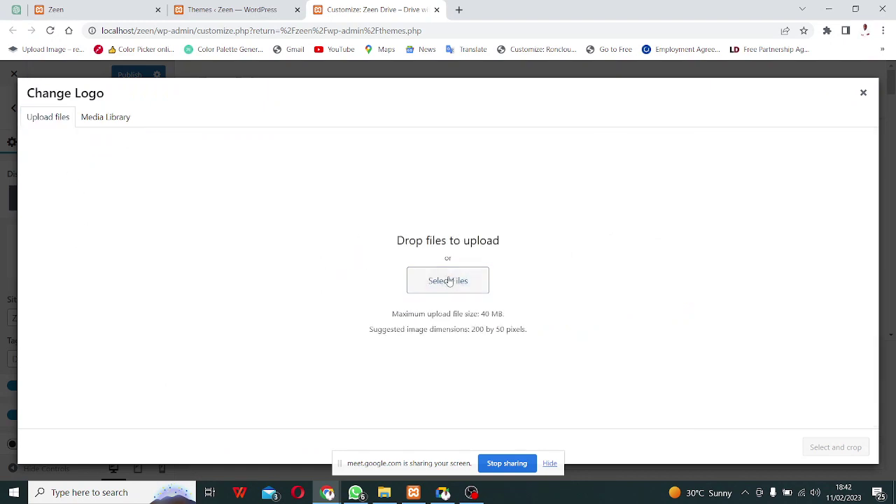
Upload zee.png and crop it to make the green Z the site logo.
left_click(449, 281)
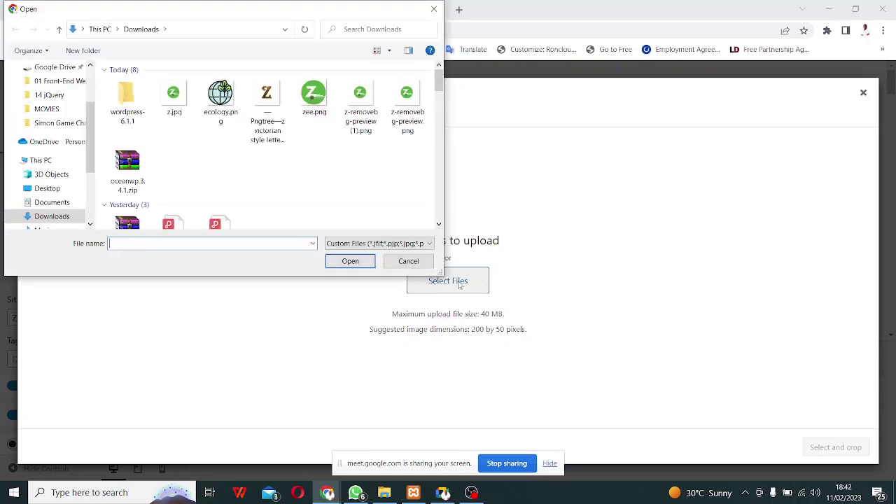
left_click(320, 107)
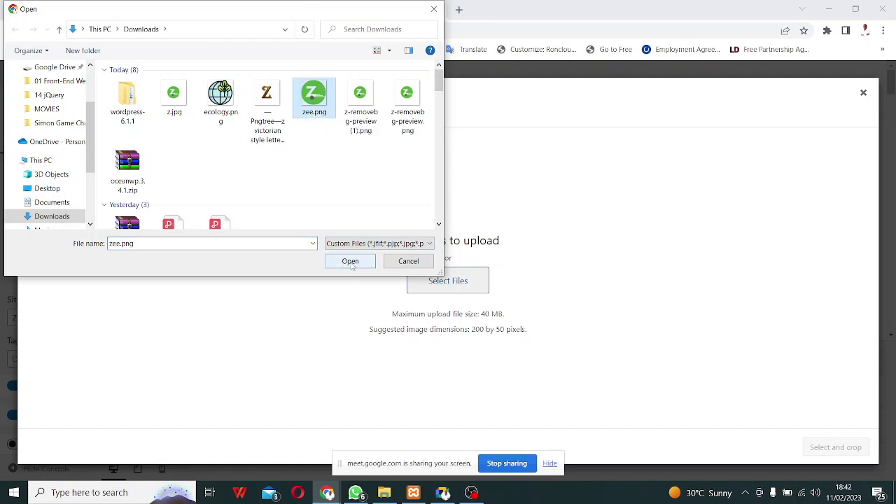
left_click(350, 265)
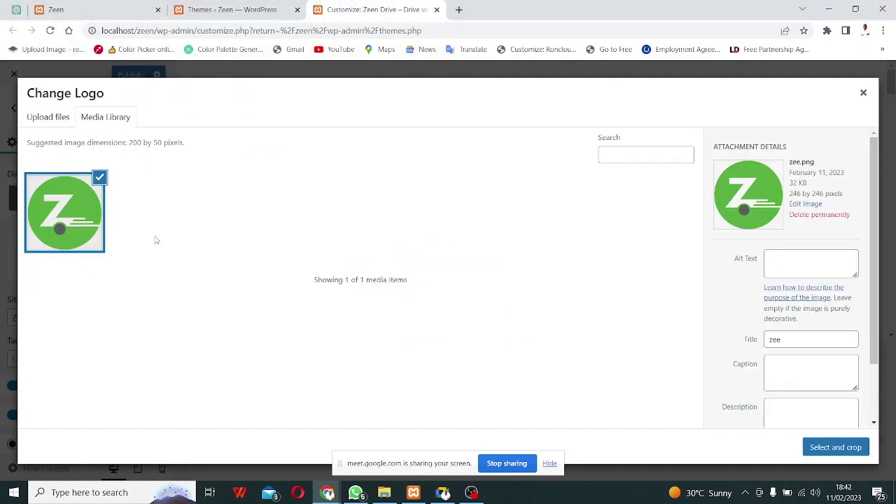
left_click(842, 454)
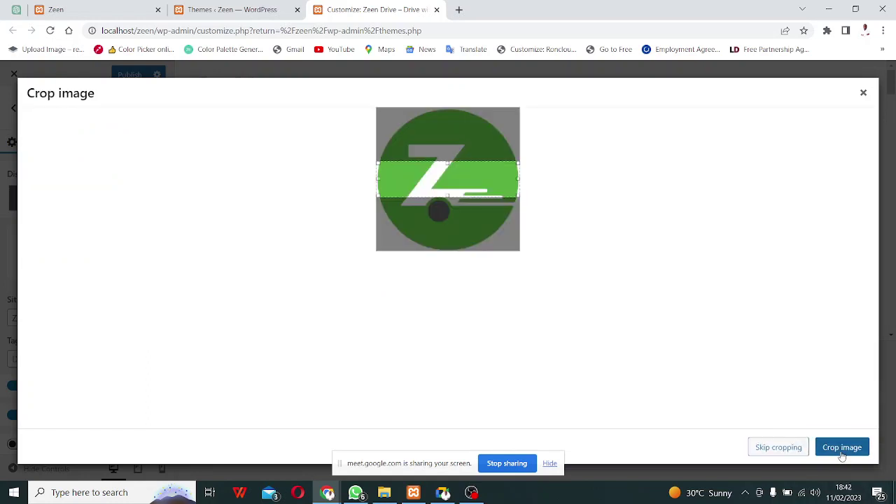
left_click(777, 448)
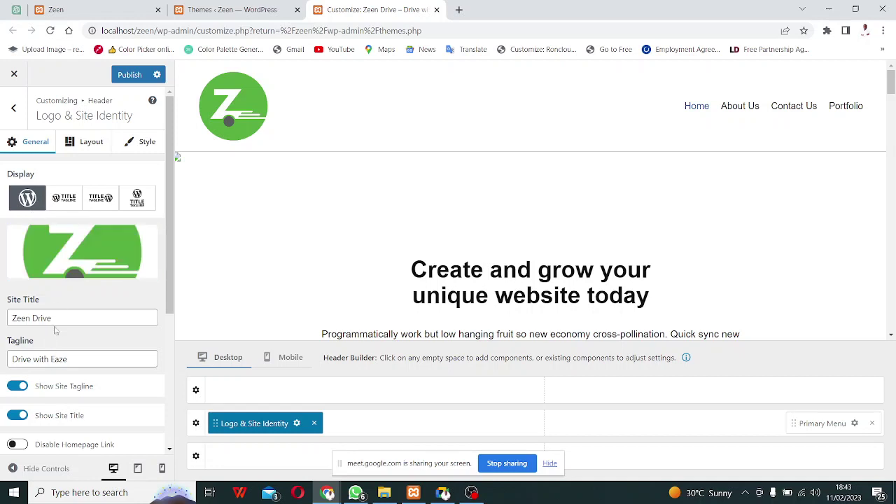
Compare the logo display layouts and keep the logo beside the Zeen Drive title and tagline.
left_click(64, 200)
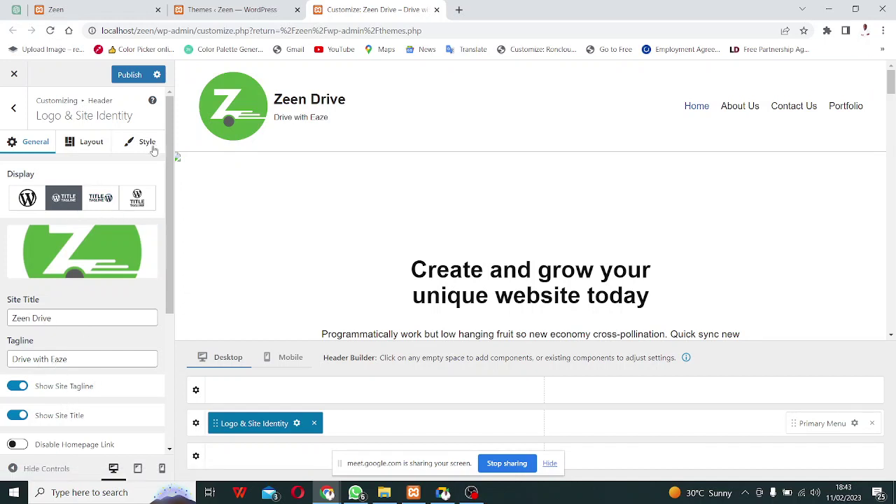
left_click(100, 198)
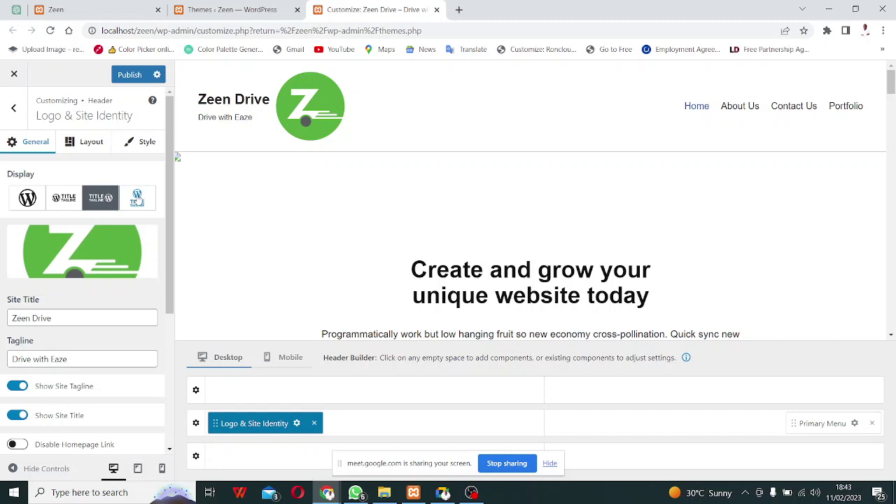
left_click(141, 199)
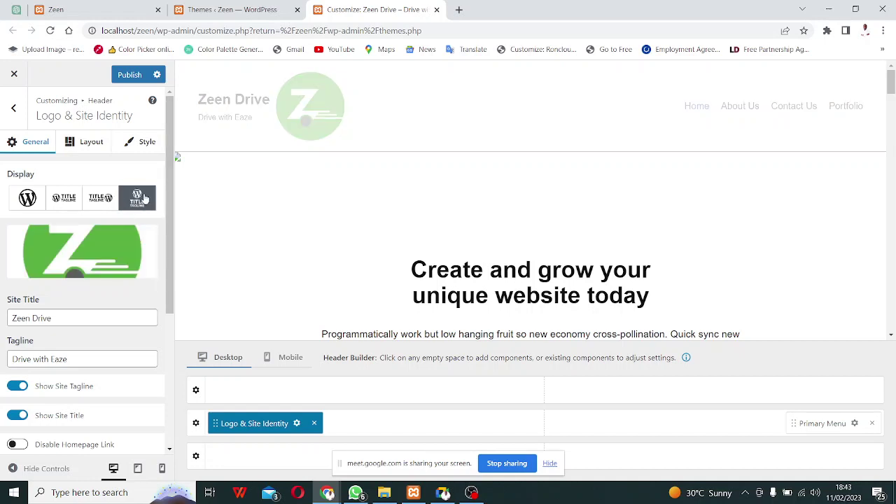
left_click(65, 199)
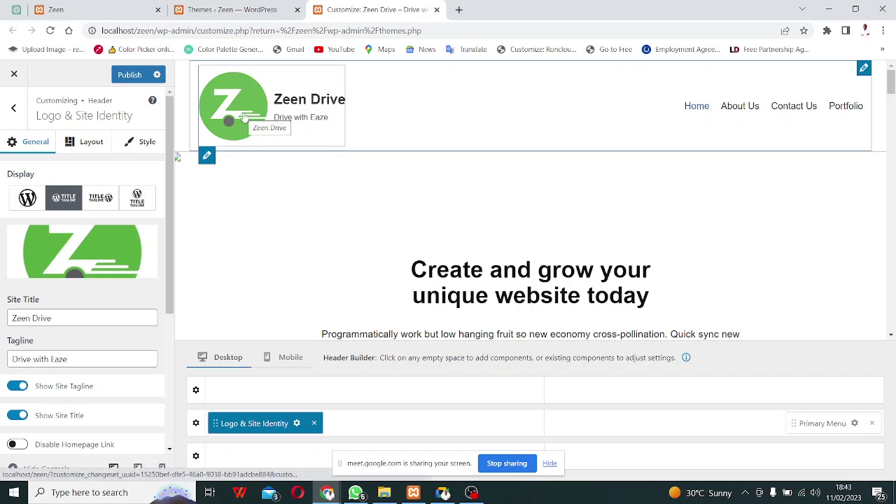
left_click(83, 143)
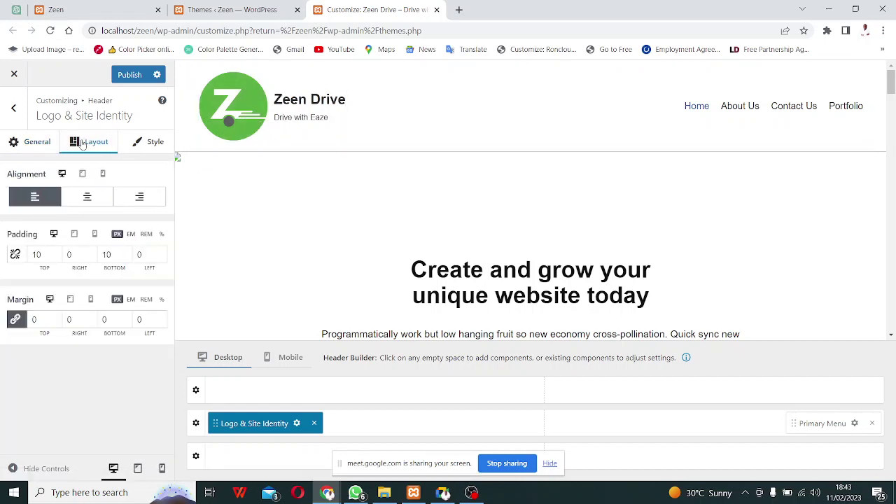
Reduce the header logo's maximum width to 70 px, then open the site icon image chooser.
left_click(146, 145)
left_click(35, 146)
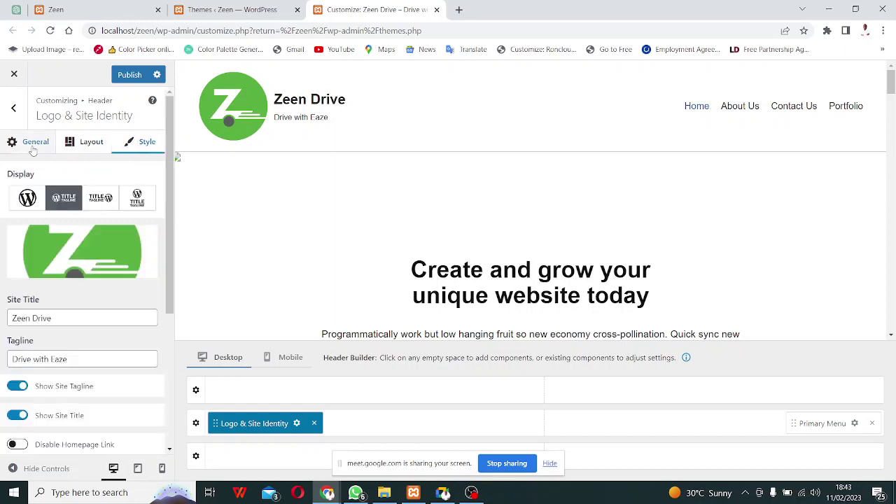
scroll(84, 306, "down", 3)
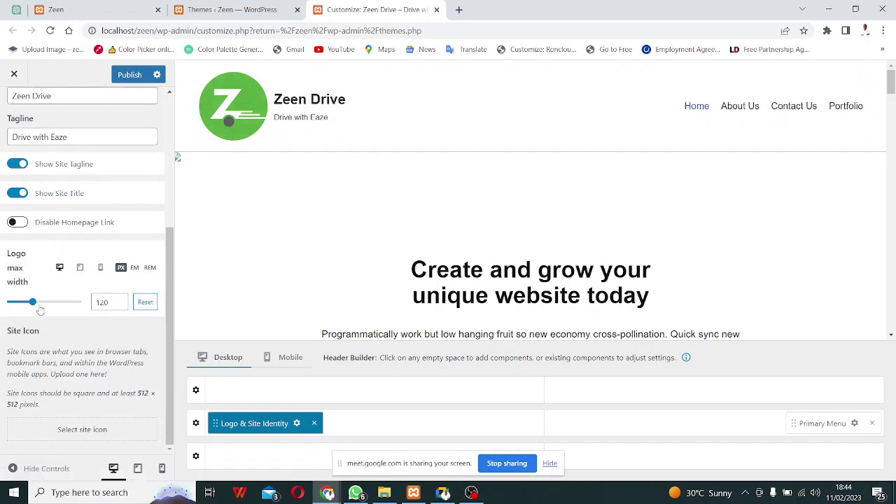
left_click_drag(34, 306, 26, 308)
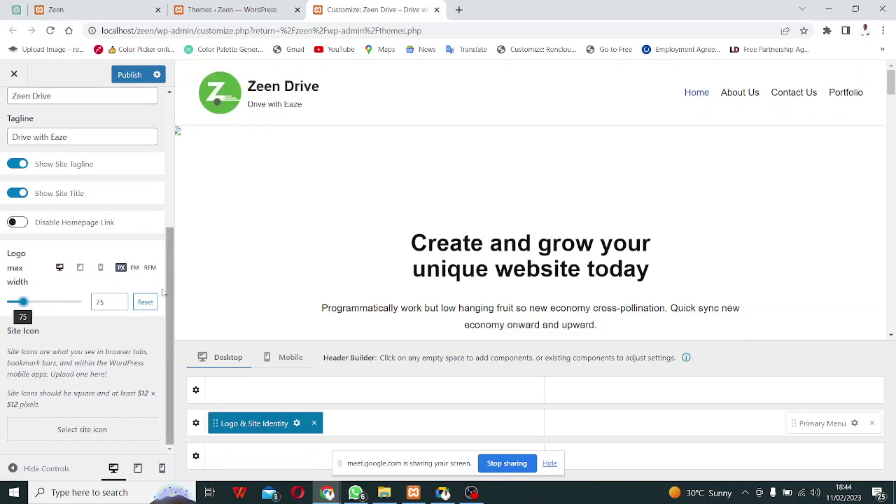
double_click(102, 302)
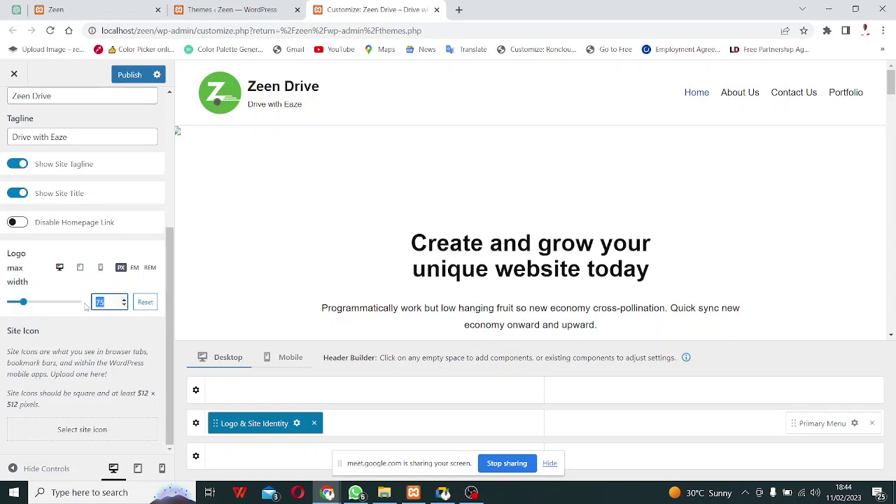
type("70")
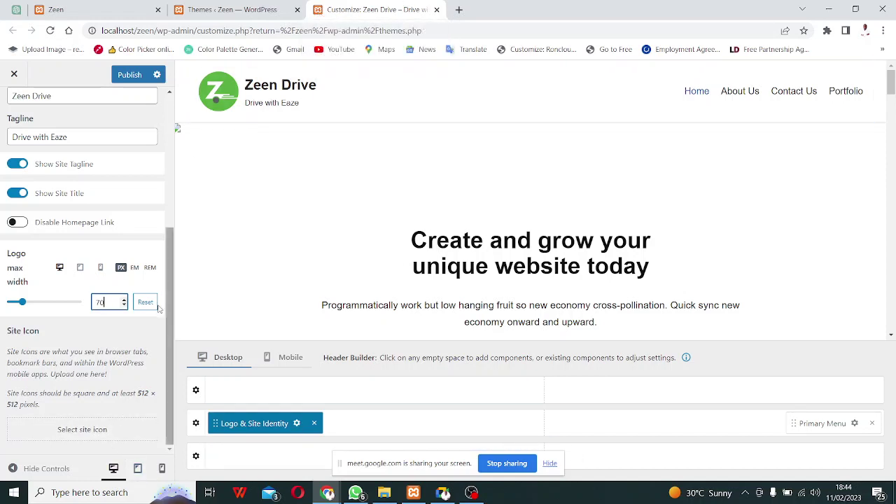
left_click(88, 430)
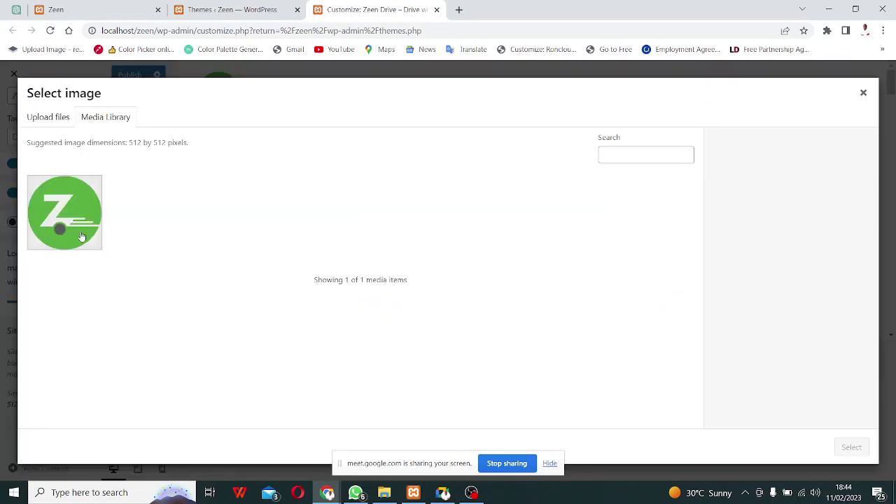
Pick the green Z image from the Media Library as the site icon, skipping cropping.
left_click(79, 229)
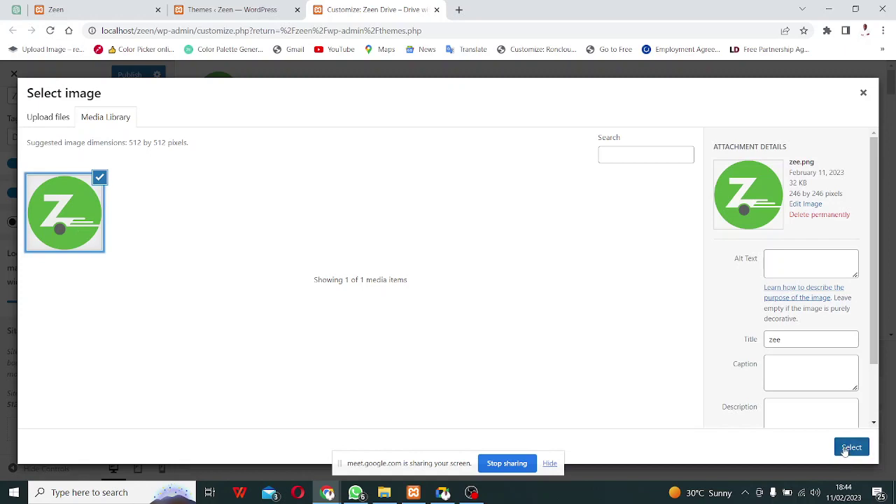
left_click(850, 445)
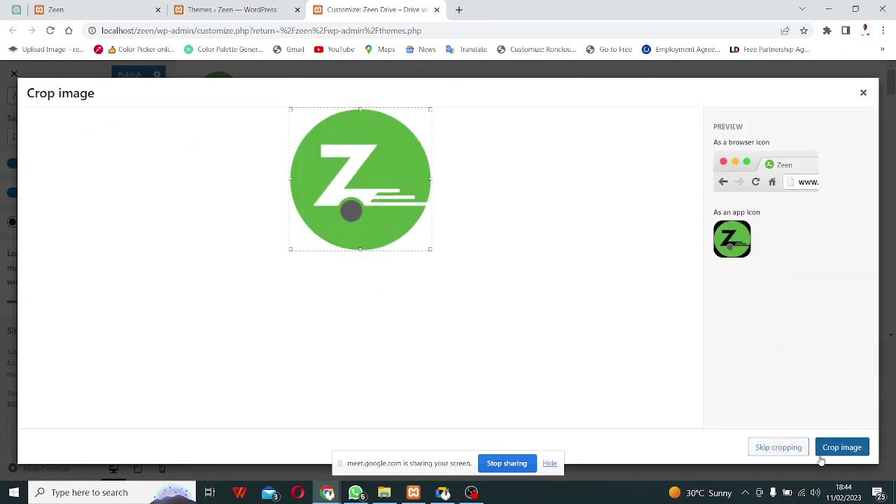
left_click(776, 452)
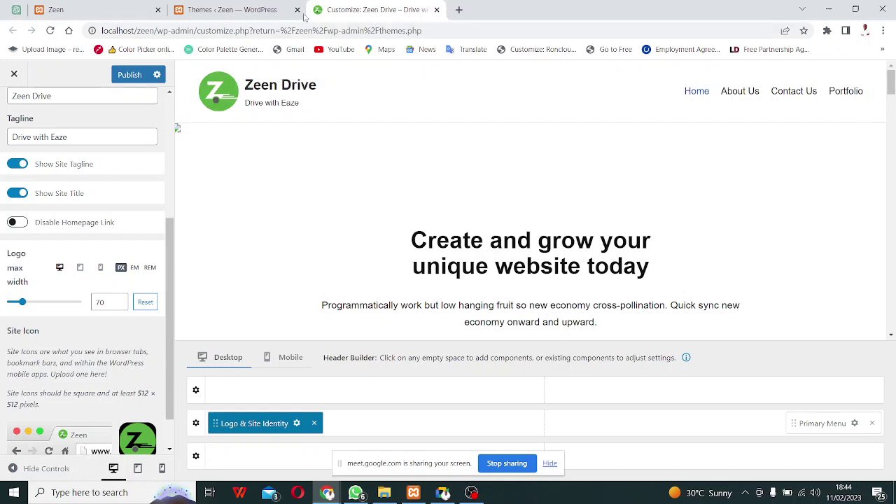
Reload the live site, then publish the customizer changes.
left_click(68, 12)
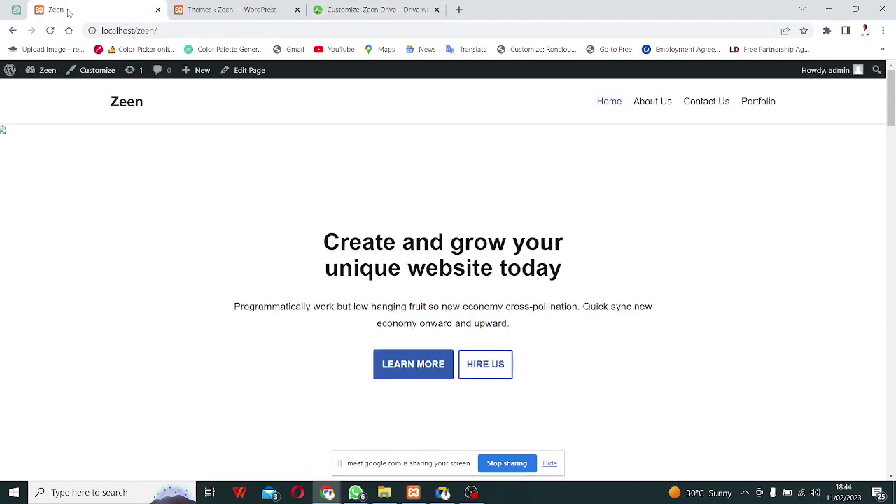
key("F5")
left_click(371, 10)
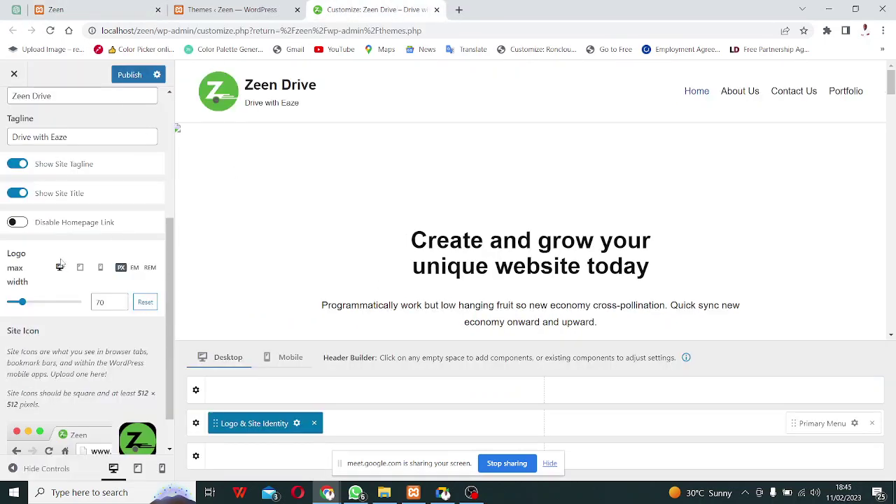
left_click(129, 76)
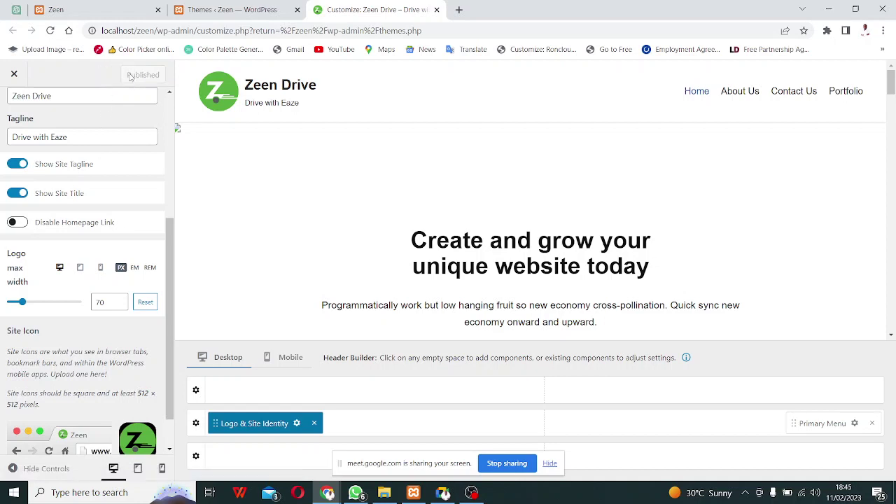
Reload the live site and Themes page to see the Zeen Drive branding.
left_click(93, 11)
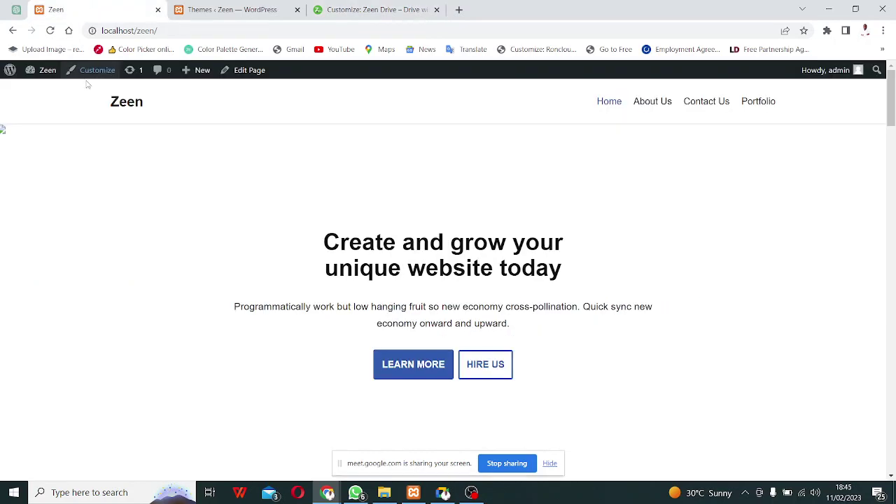
left_click(51, 31)
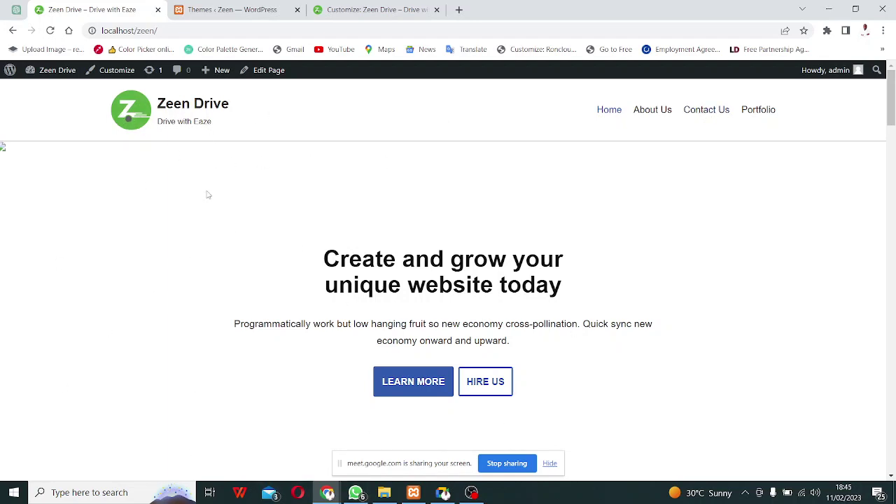
left_click(230, 6)
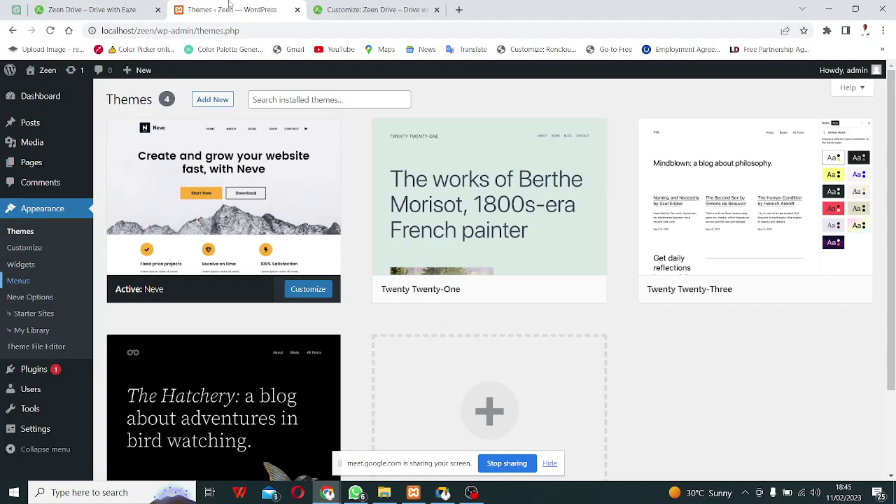
left_click(51, 30)
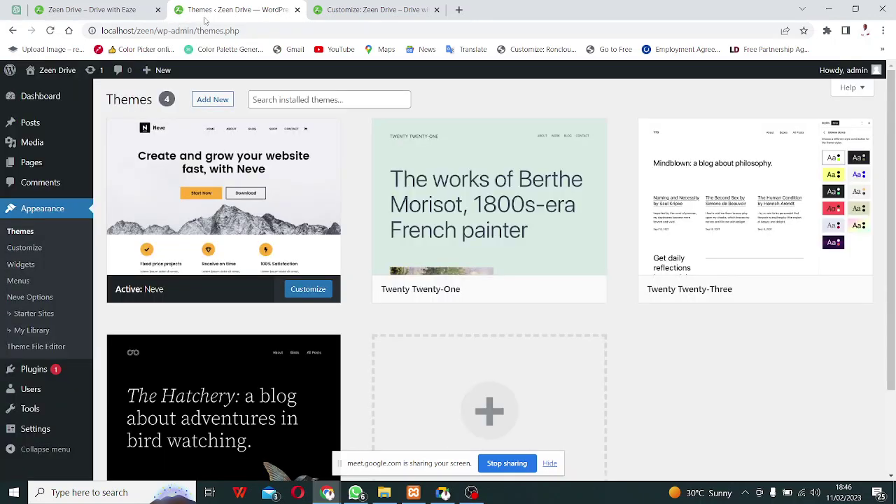
left_click(351, 10)
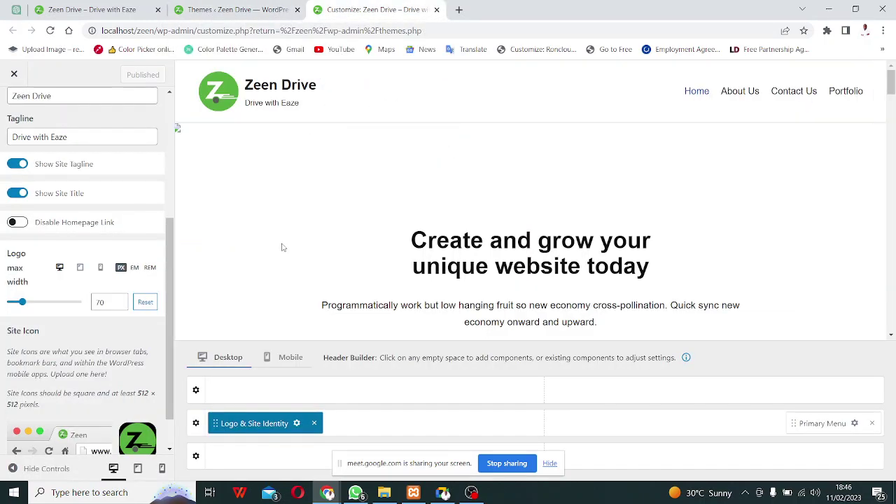
Set the Header Main row's text colour to dark red #6C1C1C in its Style settings.
scroll(94, 329, "down", 1)
scroll(97, 293, "up", 2)
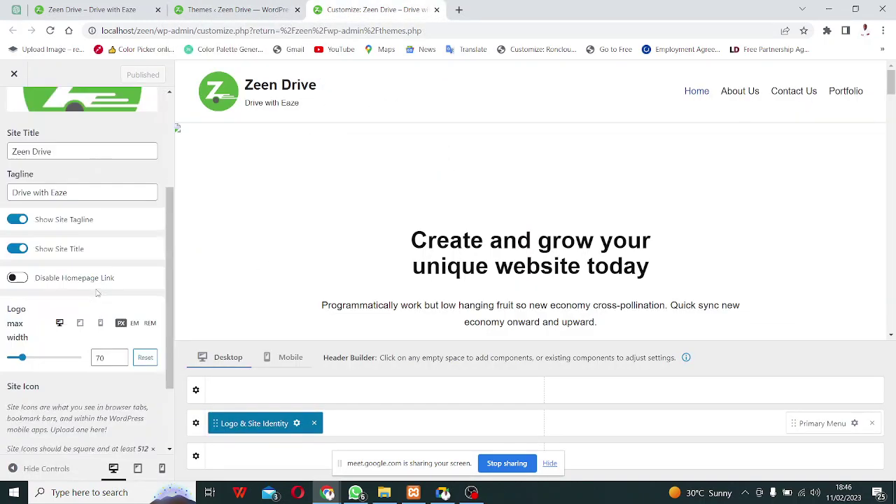
scroll(98, 293, "up", 3)
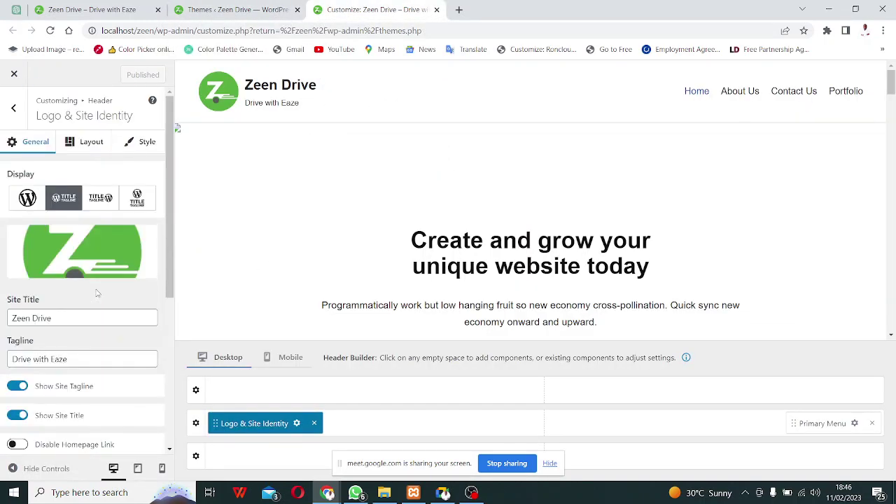
left_click(16, 109)
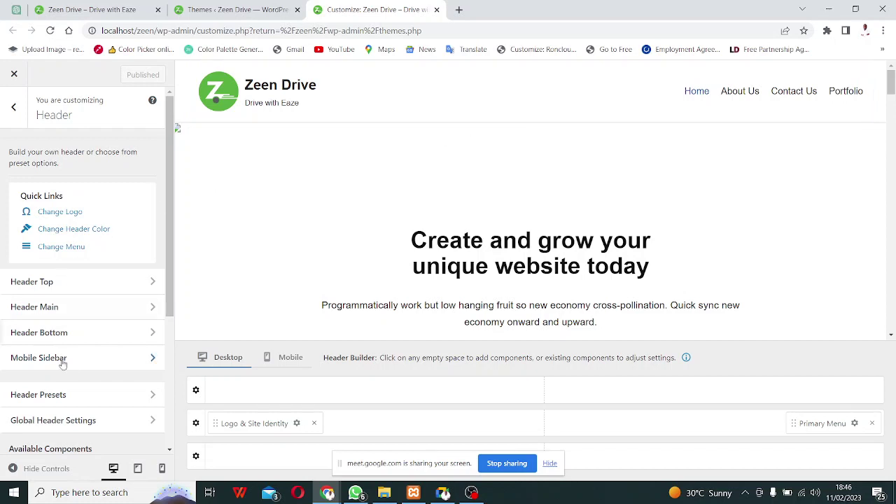
left_click(60, 235)
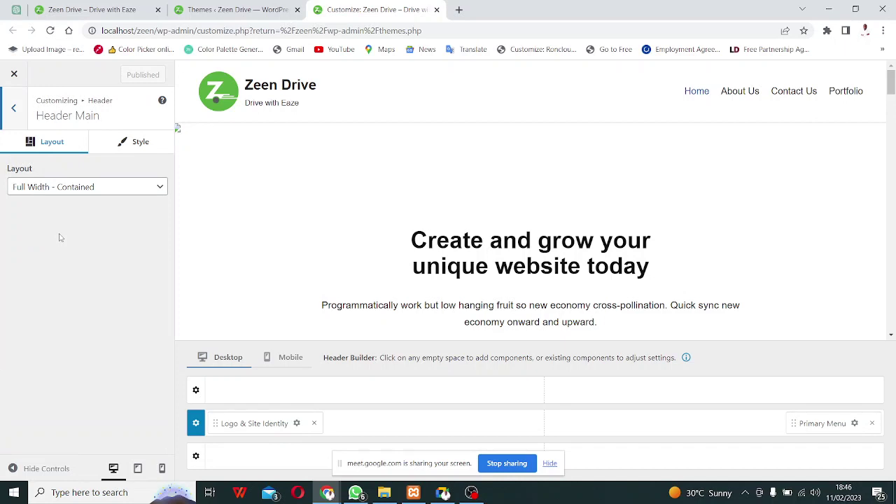
left_click(124, 142)
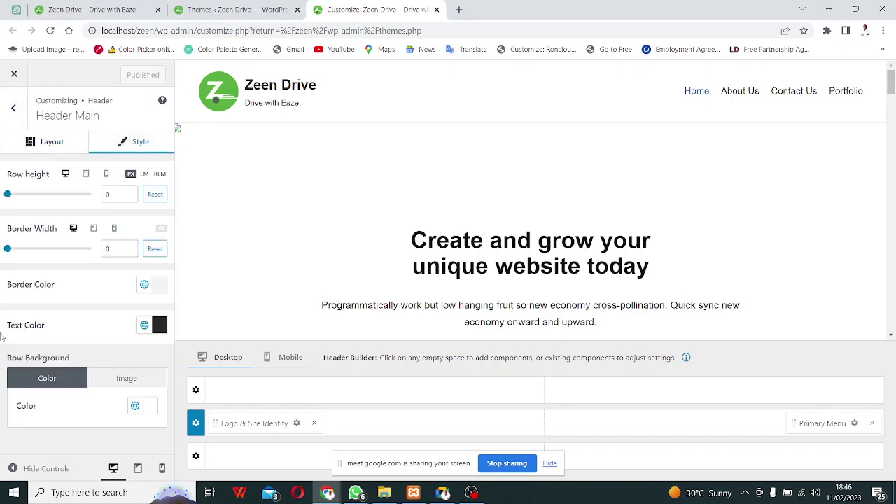
left_click(159, 327)
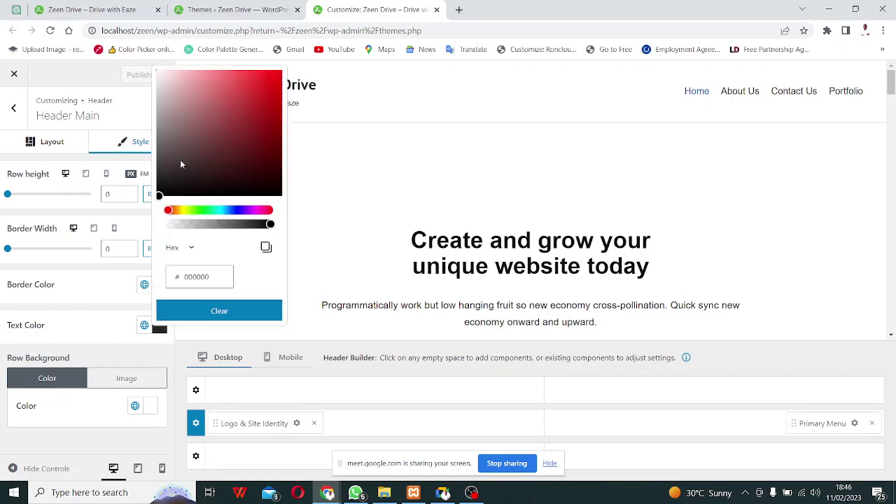
left_click_drag(159, 196, 249, 143)
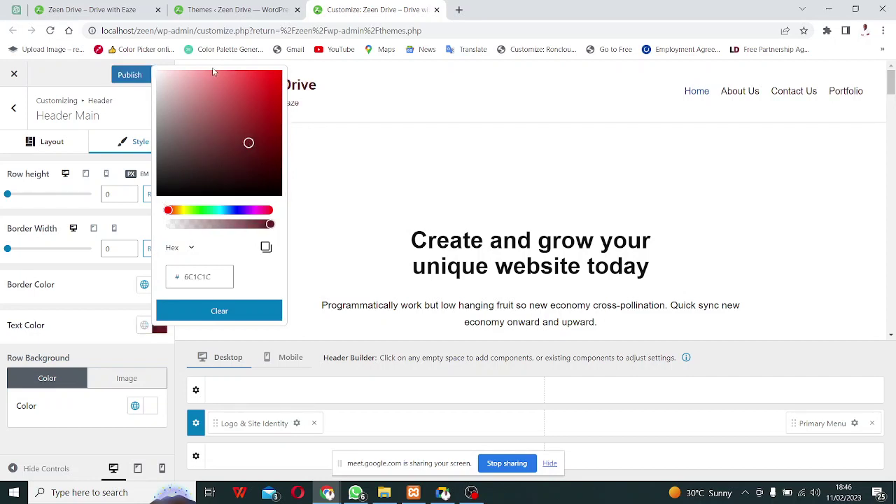
left_click(424, 173)
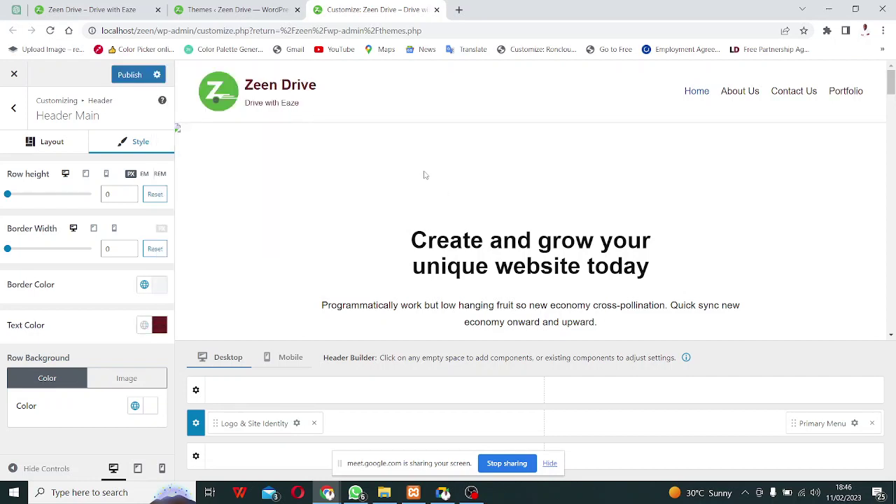
left_click(159, 325)
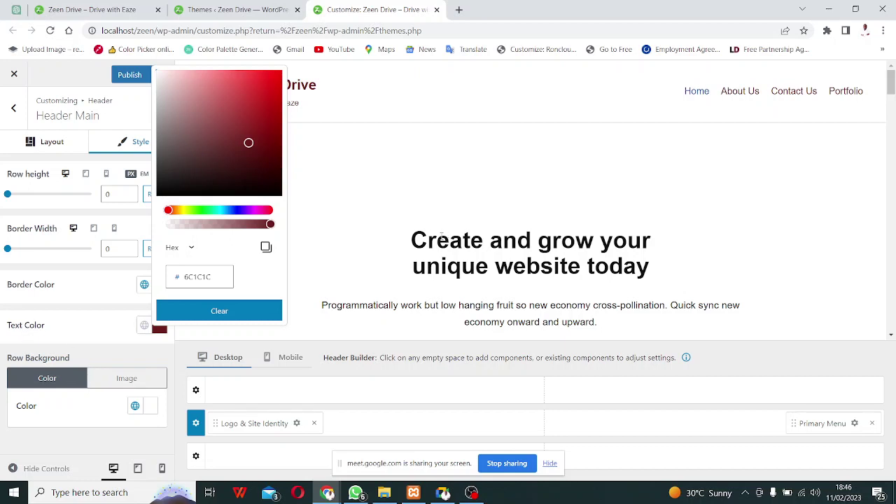
left_click(314, 215)
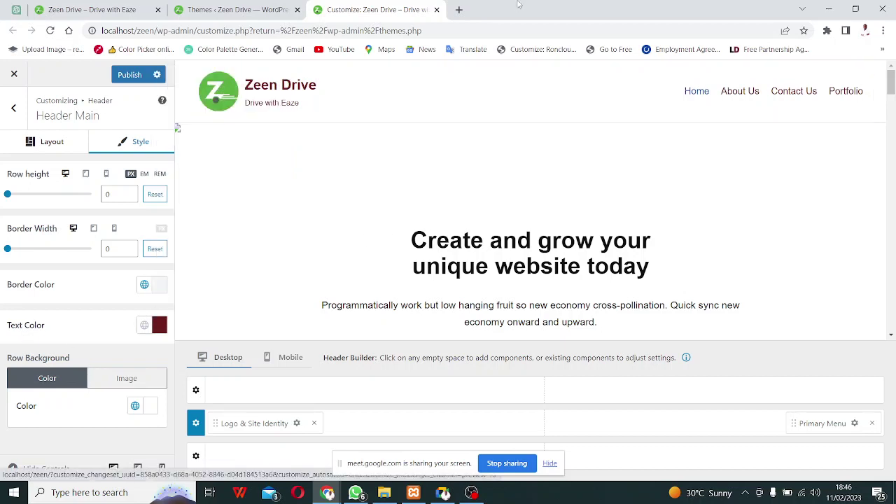
In a new tab, search Google for 'image color picker', open imagecolorpicker.com, and bring up its image upload dialog.
left_click(459, 11)
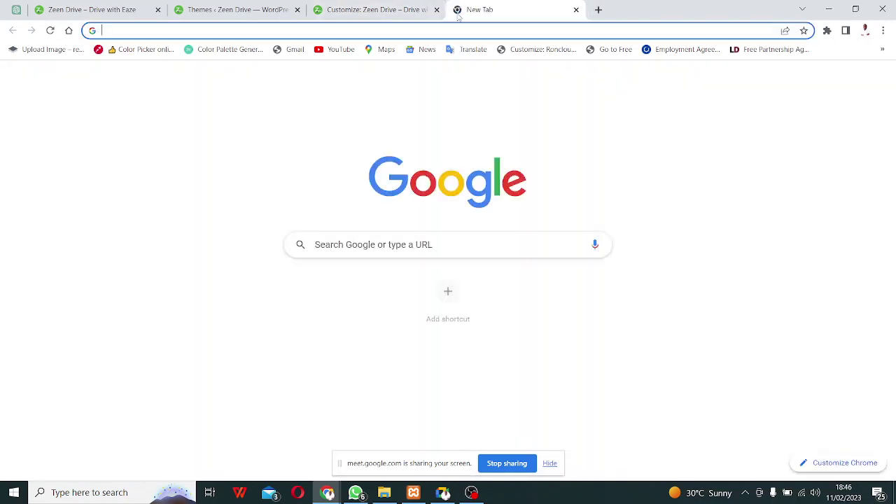
type("imaf")
key("BackSpace")
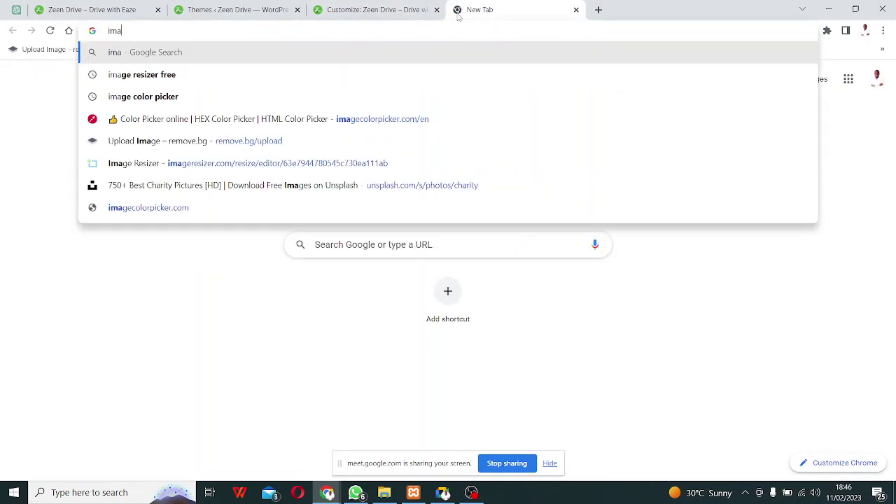
key("Down")
key("Down")
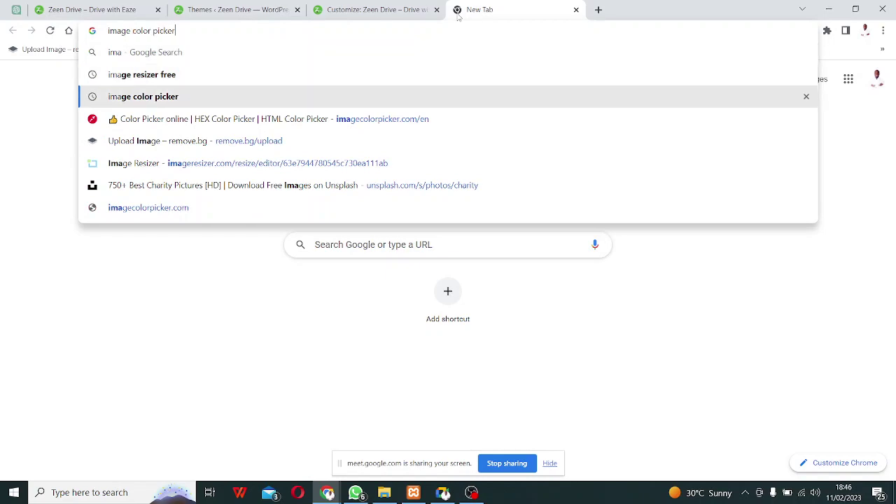
key("Return")
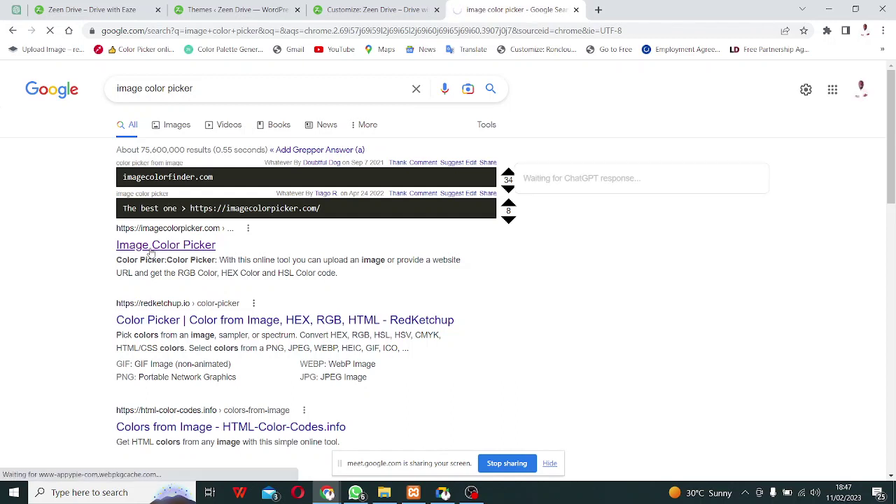
left_click(149, 251)
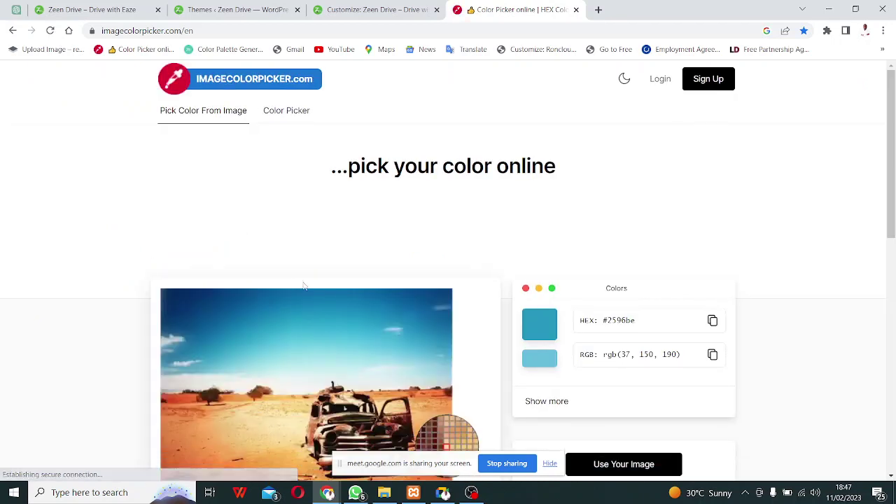
left_click(610, 353)
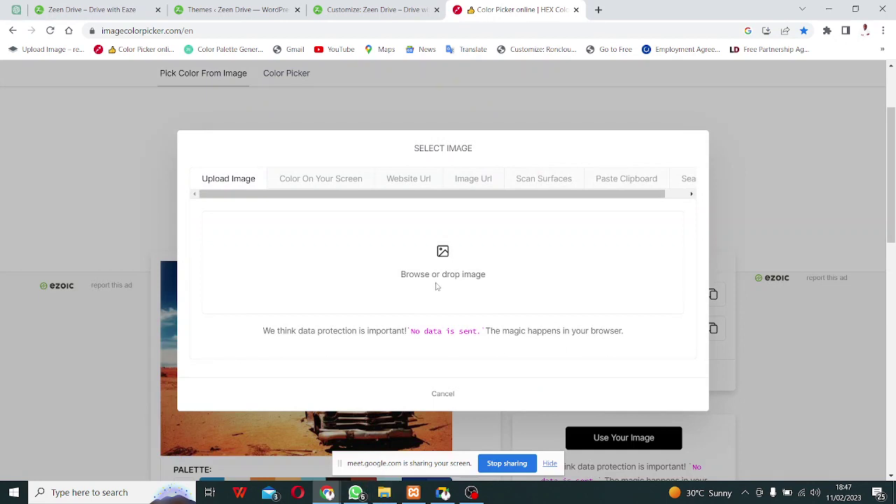
Load zee.png into Image Color Picker and copy the logo's green hex #55ab43.
left_click(449, 260)
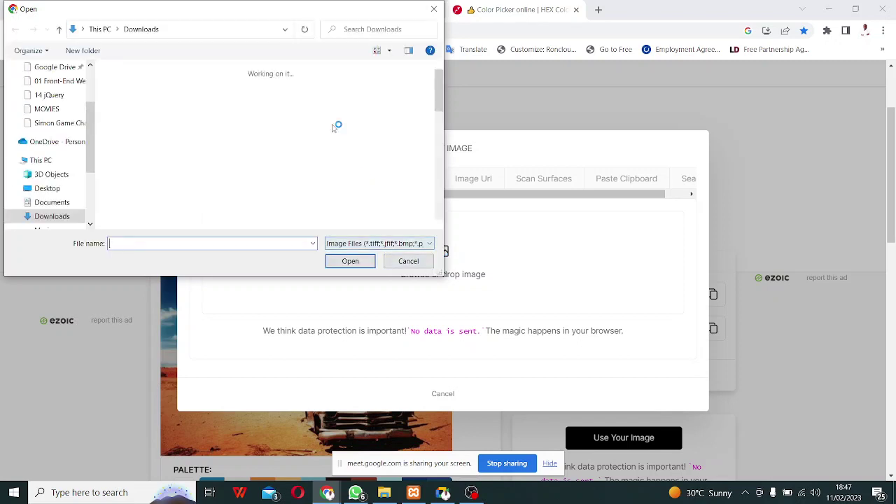
left_click(306, 97)
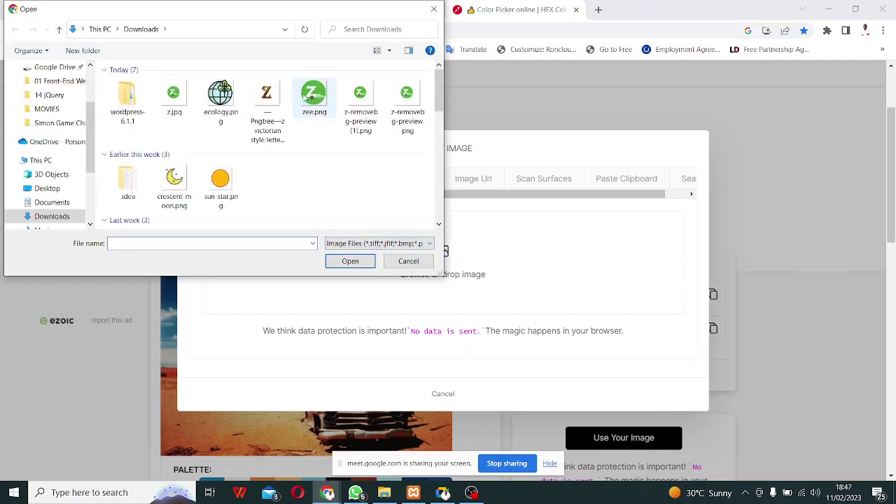
left_click(347, 261)
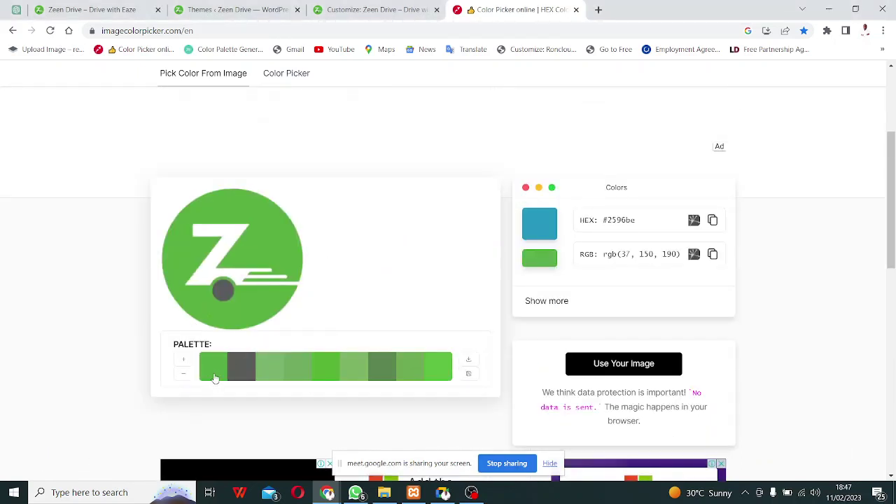
left_click(215, 378)
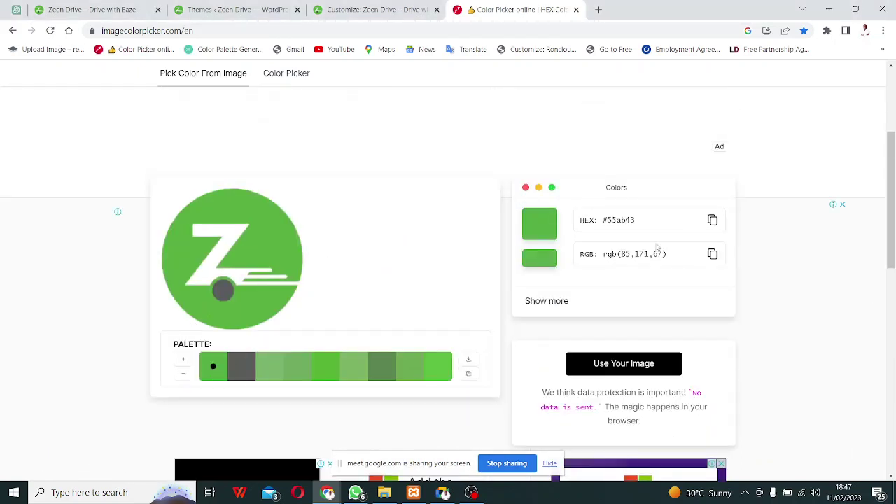
left_click(713, 221)
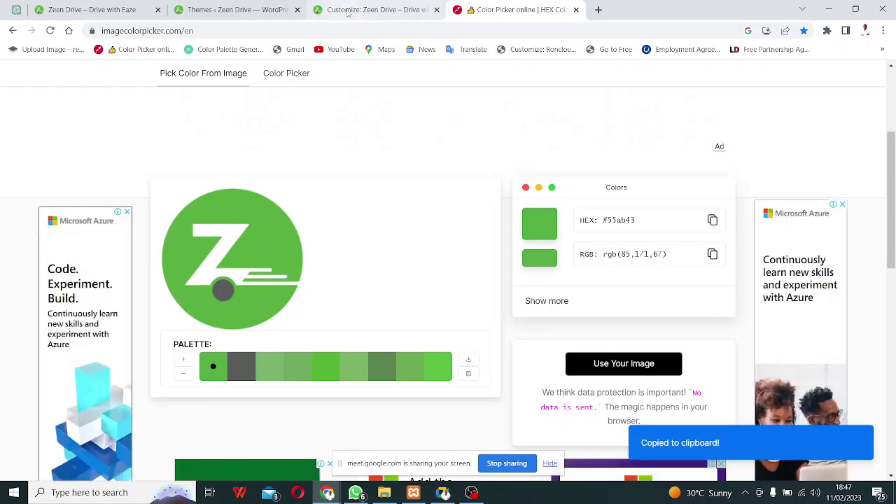
left_click(348, 13)
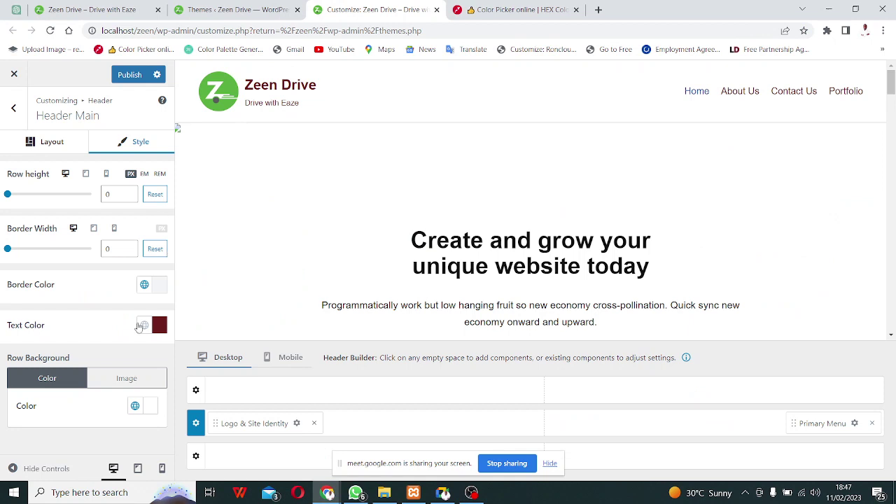
Set the Header Main text colour to black 000000 after briefly trying green 55AB43.
left_click(159, 326)
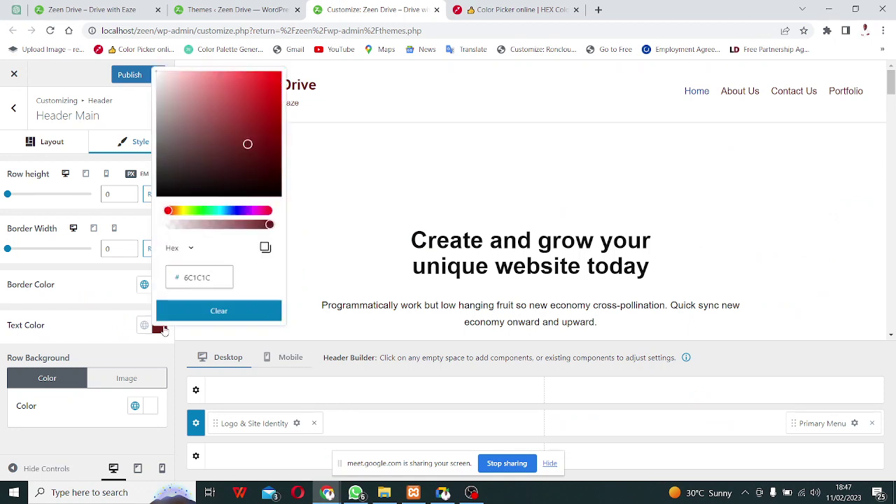
left_click(206, 282)
double_click(201, 274)
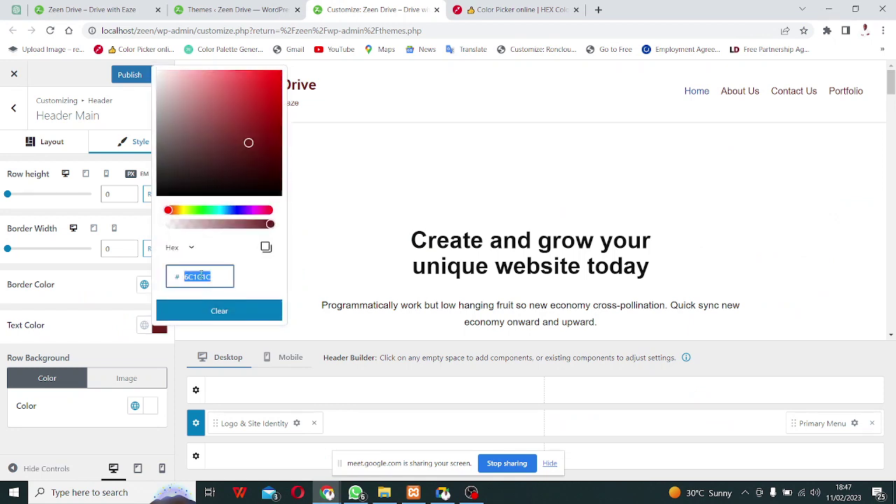
key("ctrl+v")
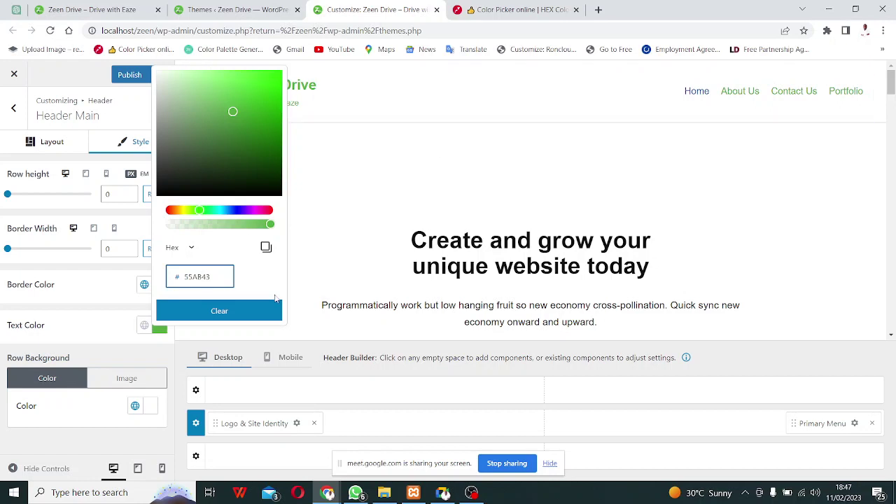
left_click(346, 258)
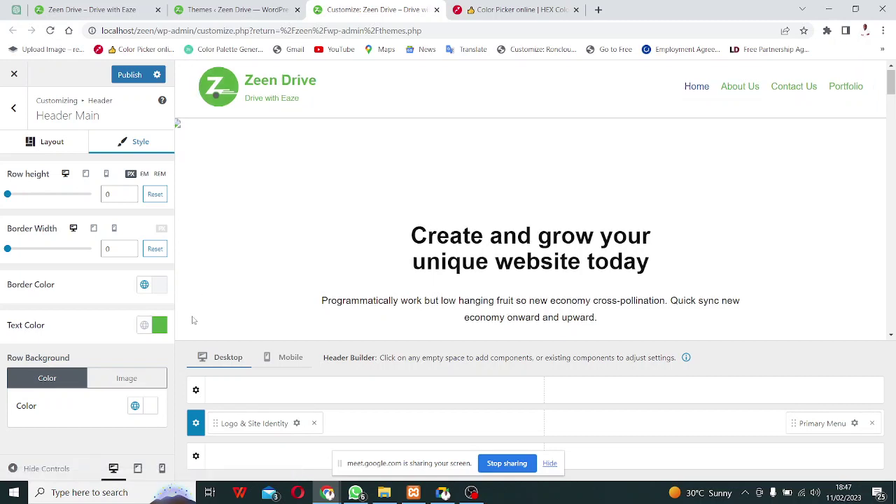
left_click(159, 326)
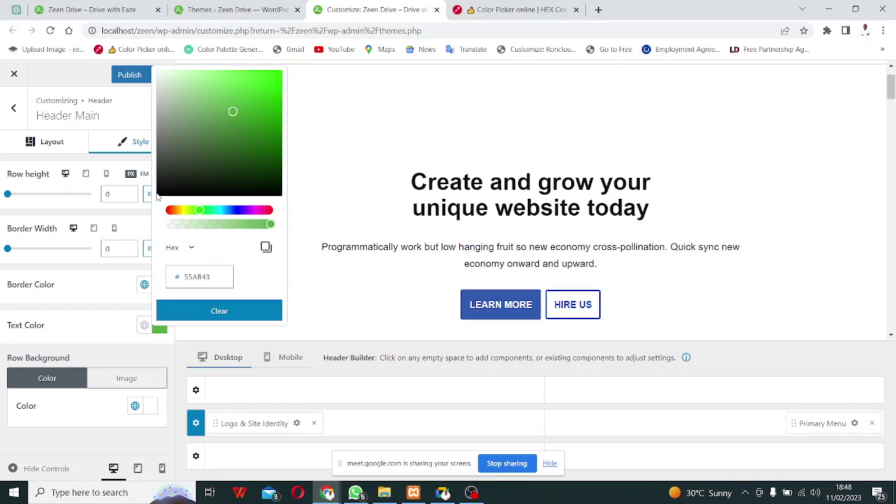
left_click_drag(233, 112, 136, 242)
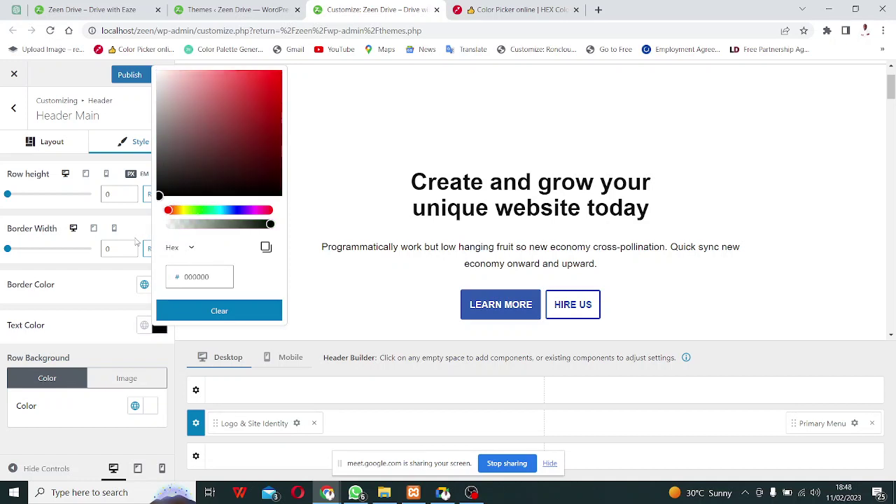
left_click(332, 178)
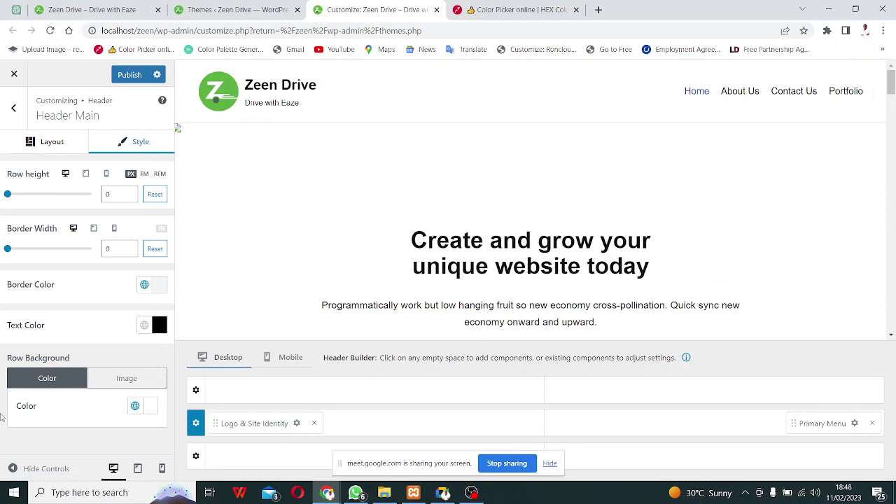
left_click(148, 409)
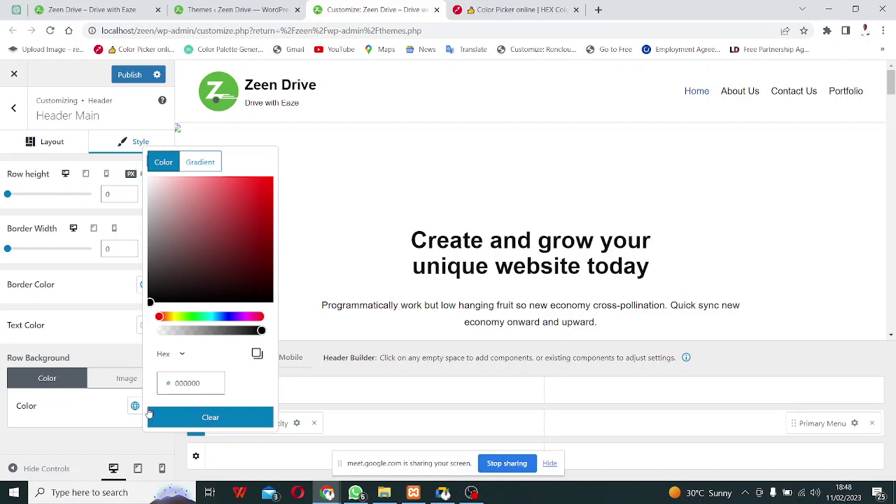
Make the header row background a radial gradient with its right stop set to green 55A843.
left_click(207, 163)
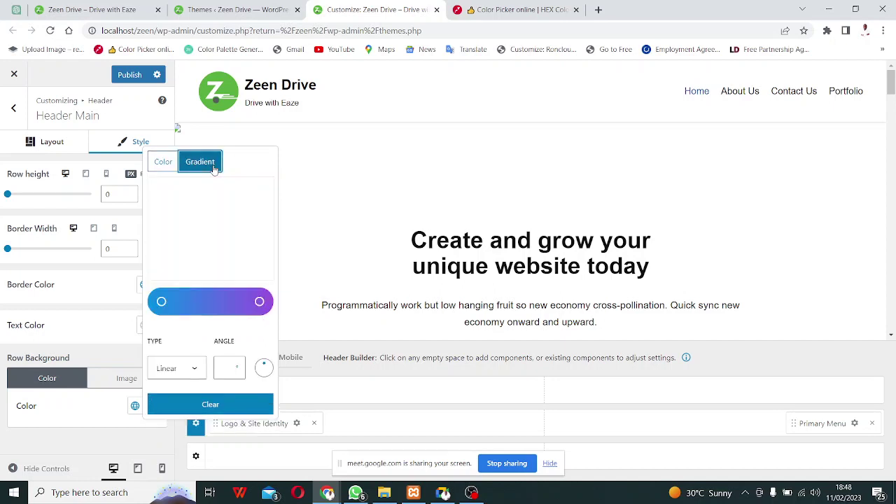
left_click(197, 377)
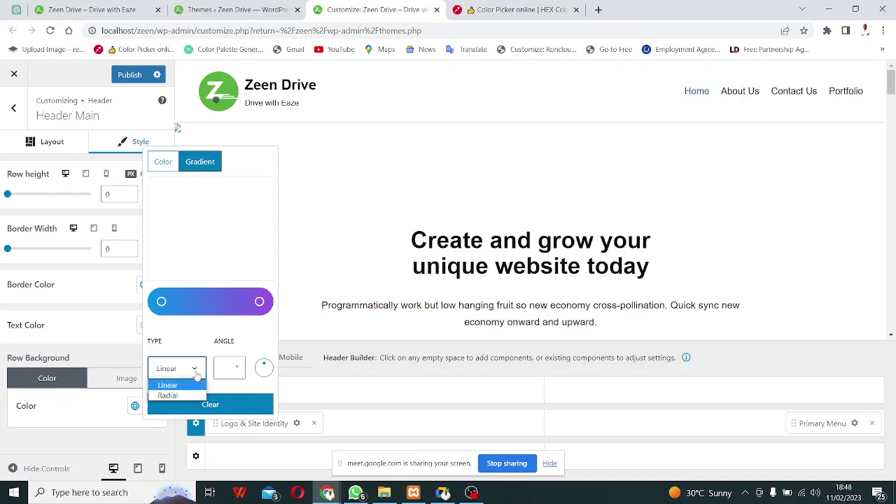
left_click(188, 397)
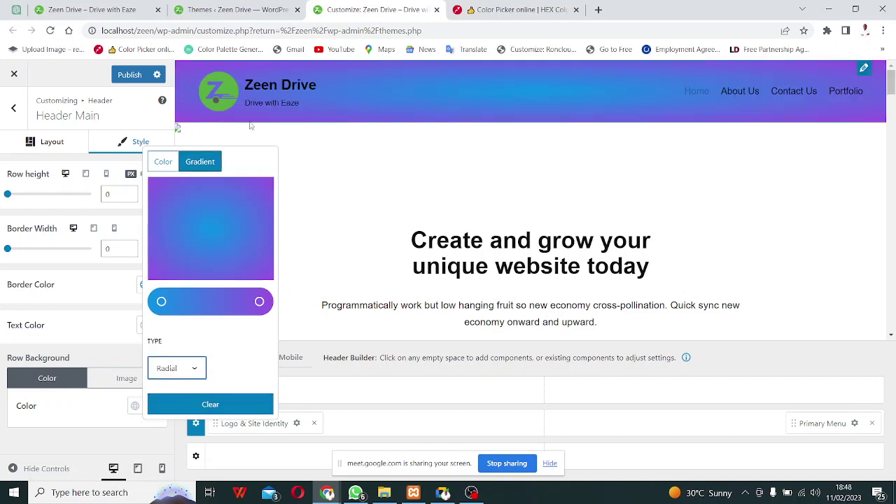
left_click(186, 376)
left_click(181, 386)
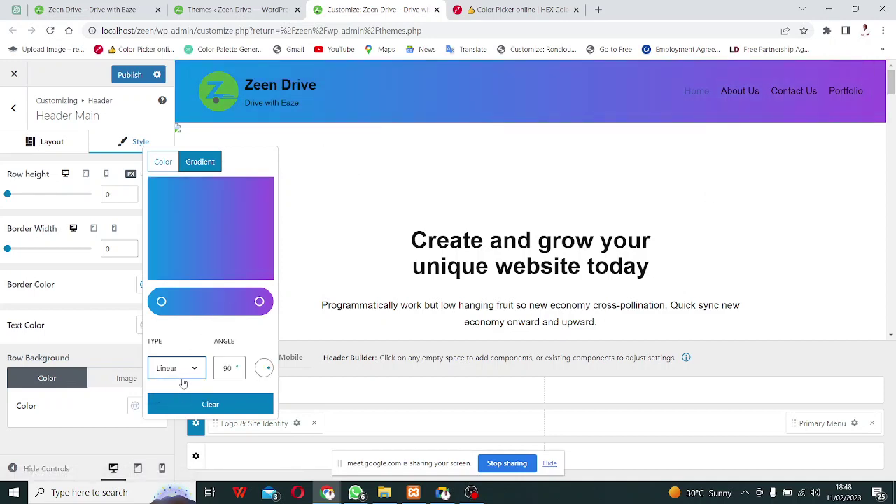
left_click(184, 376)
left_click(185, 396)
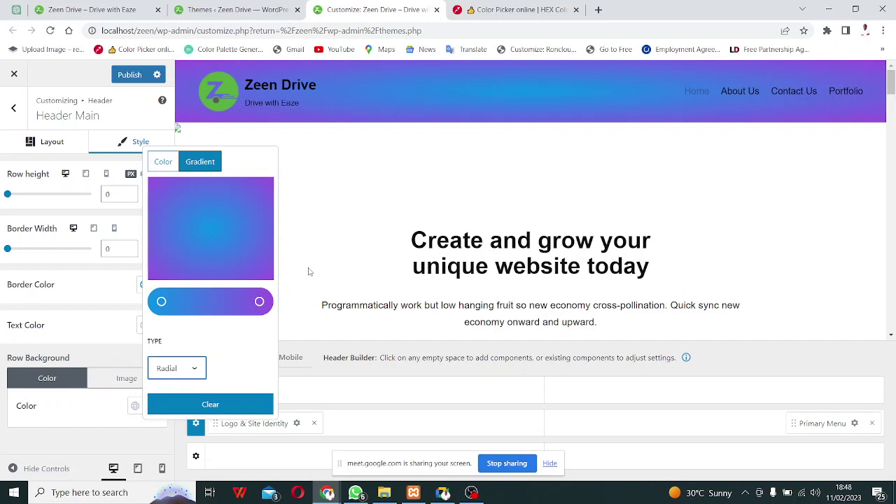
left_click(260, 303)
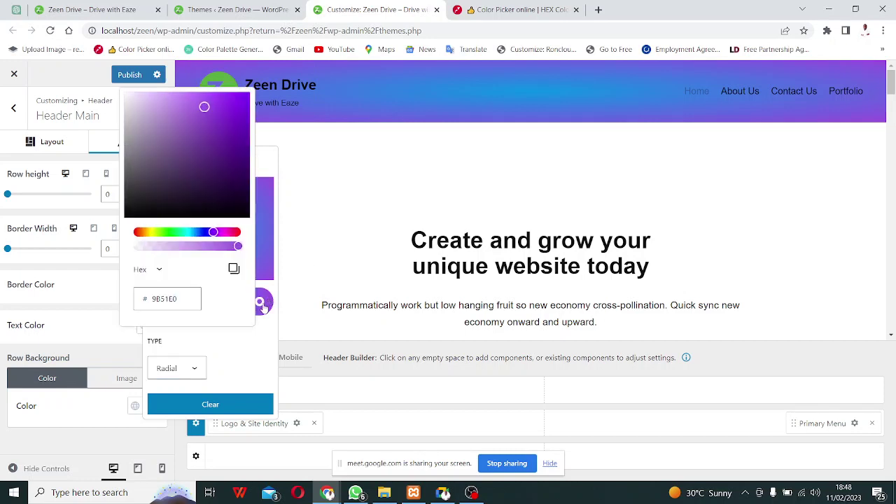
left_click(189, 304)
type("55A843")
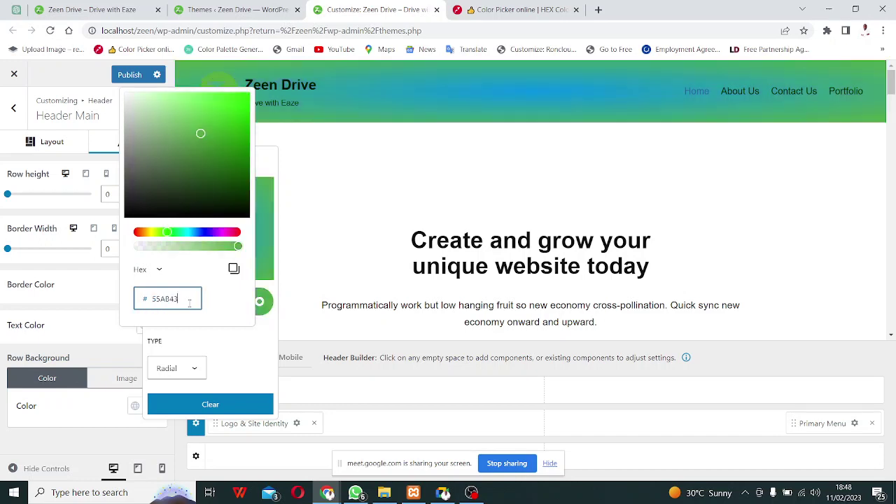
left_click(372, 232)
left_click(372, 231)
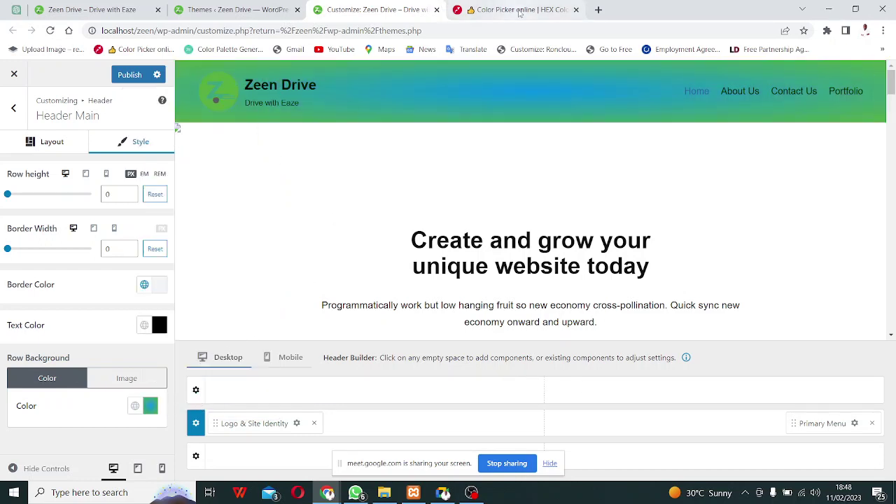
Pick the logo's grey swatch in Image Color Picker and copy its hex #5a5d5b.
left_click(492, 10)
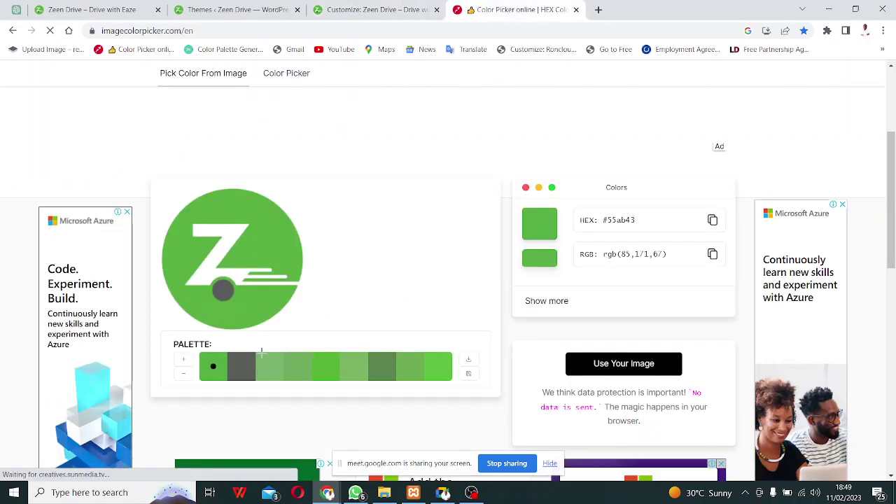
left_click(248, 371)
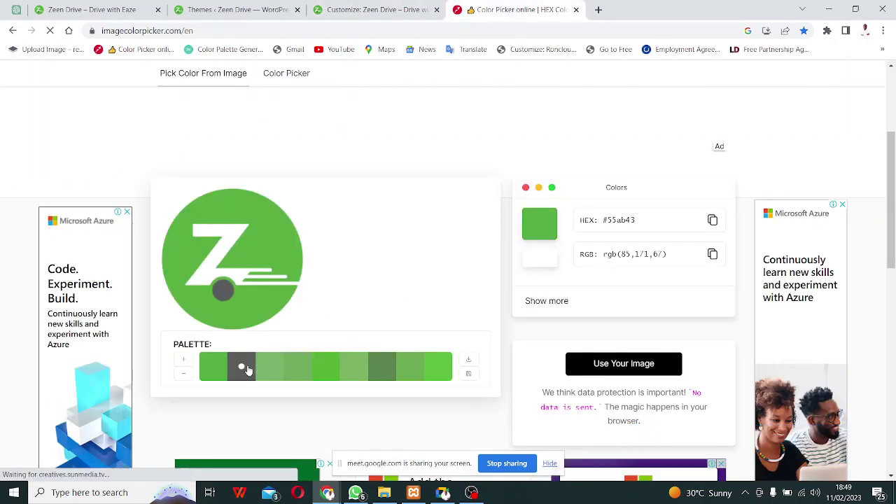
left_click(713, 220)
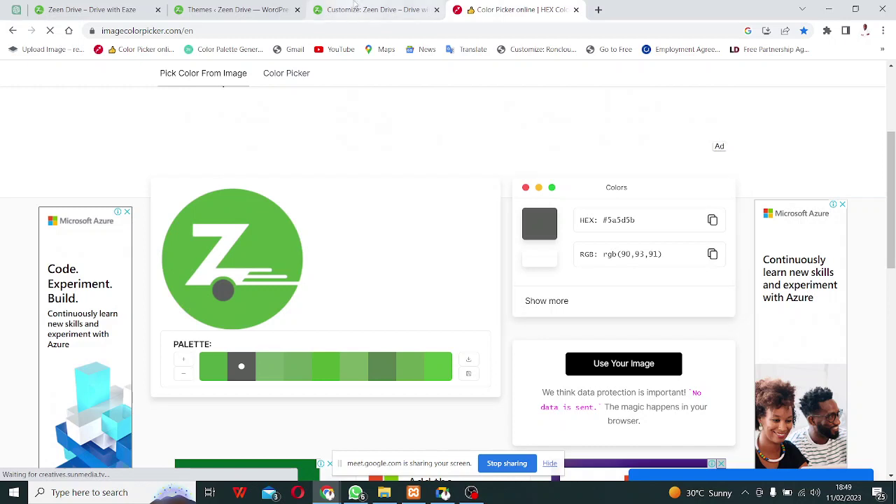
left_click(355, 5)
left_click(151, 410)
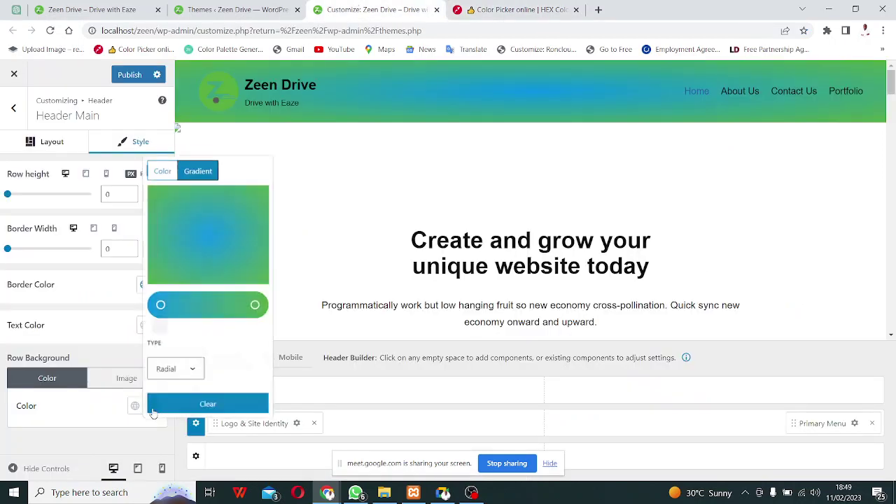
Set the gradient's left stop to grey 5A5D5B and change the gradient type to linear.
left_click(160, 305)
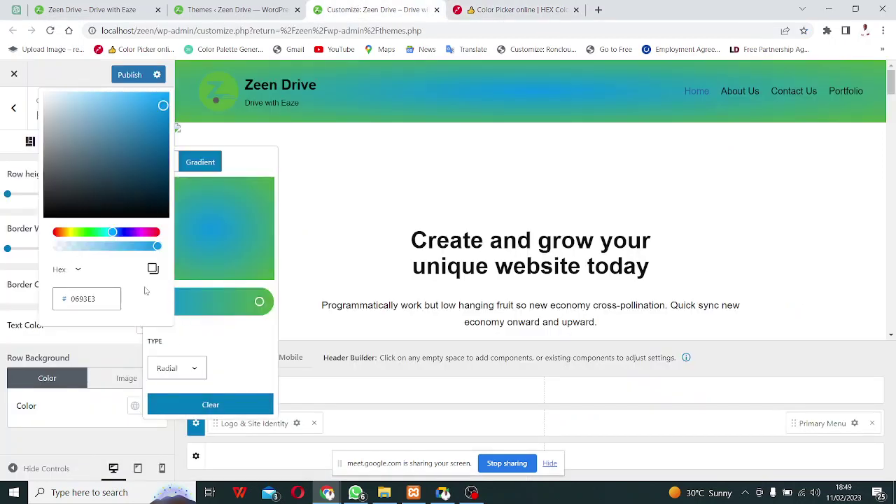
left_click(81, 302)
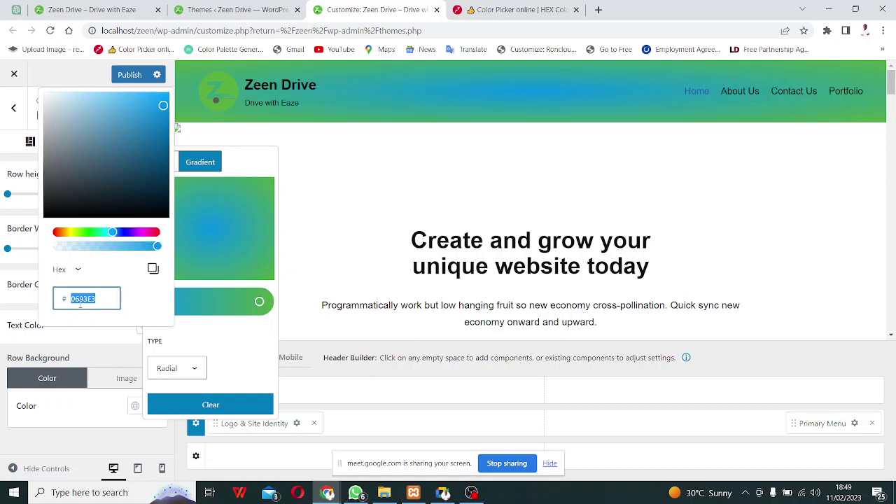
key("ctrl+v")
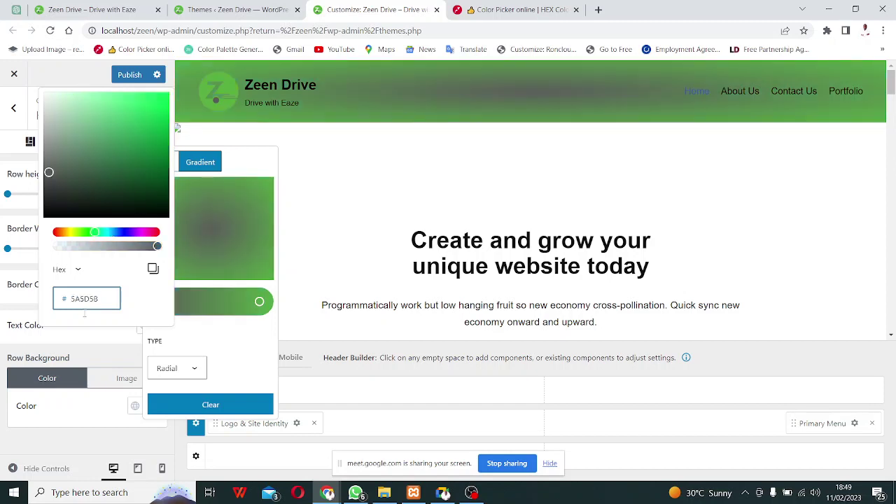
left_click(242, 350)
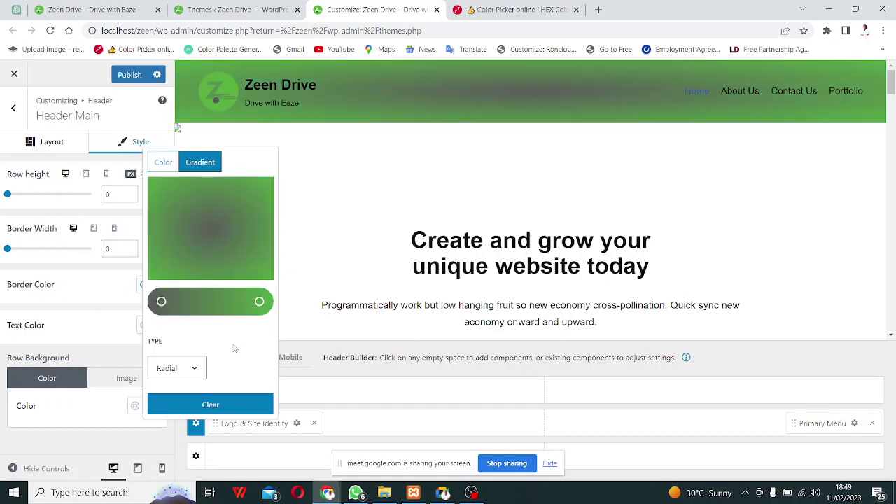
left_click(176, 370)
left_click(176, 383)
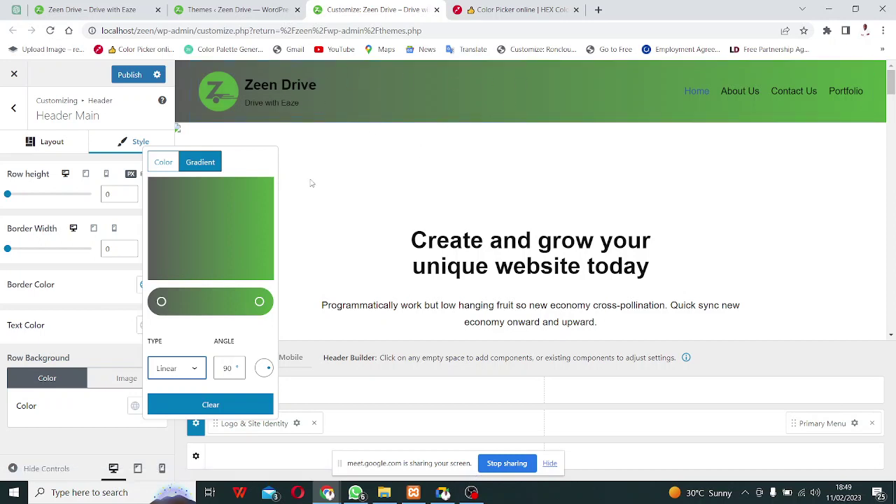
left_click(344, 209)
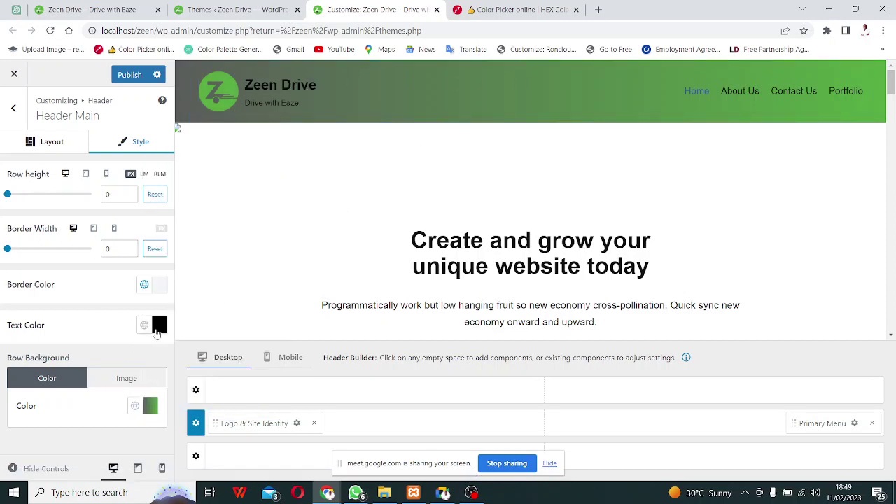
Set the Header Main text colour to white ffffff and publish the header changes.
left_click(159, 331)
double_click(186, 277)
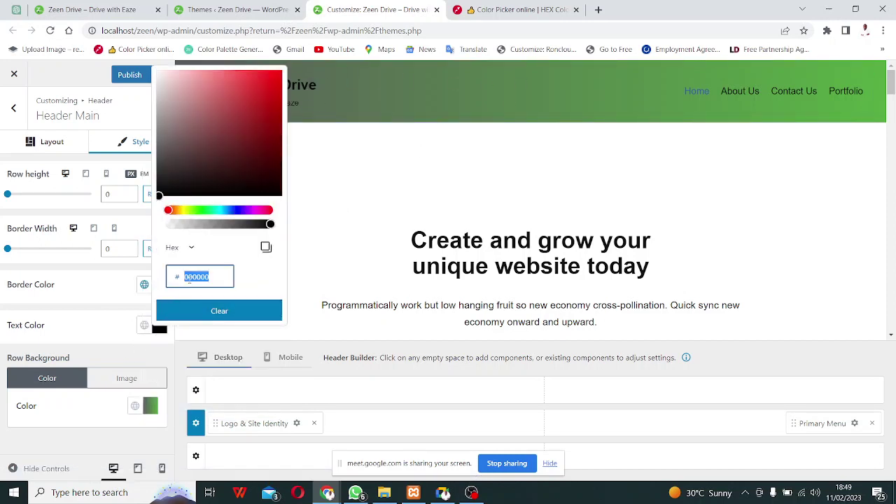
type("ffff")
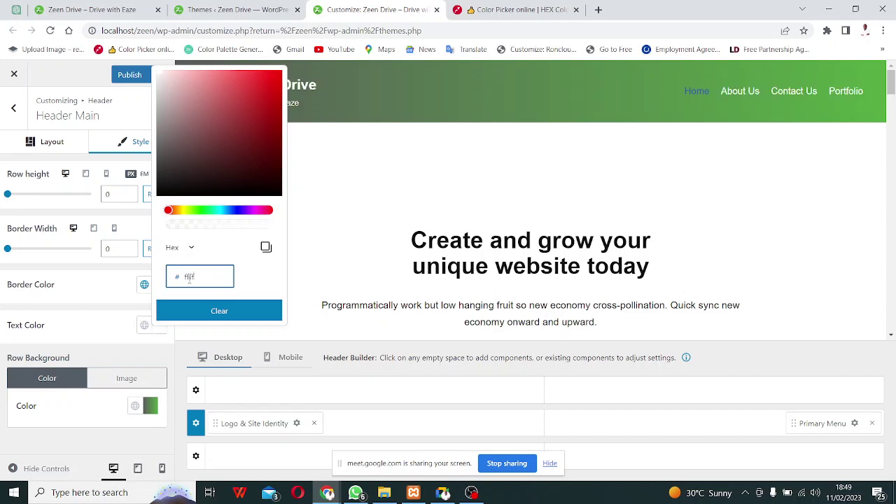
type("ff")
left_click(367, 255)
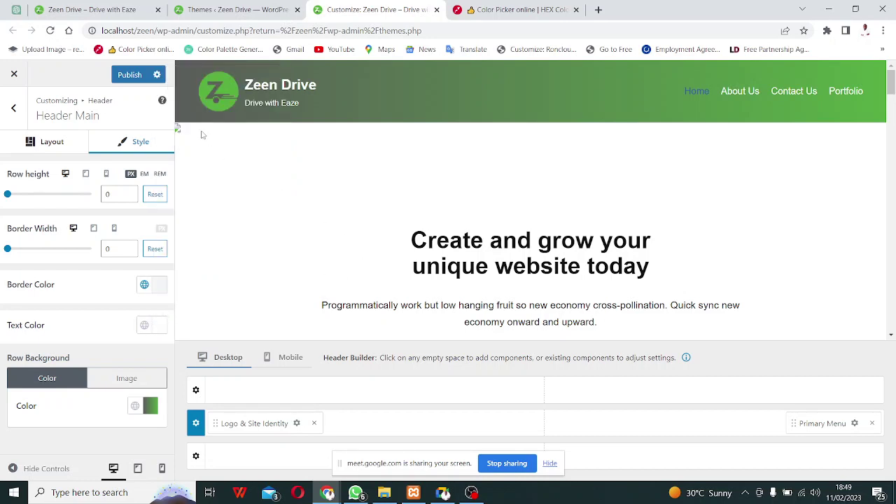
left_click(130, 75)
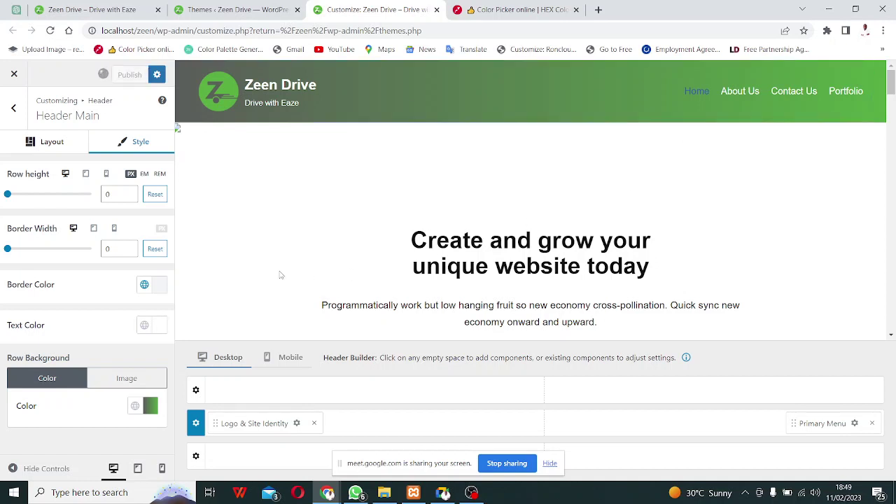
left_click(68, 19)
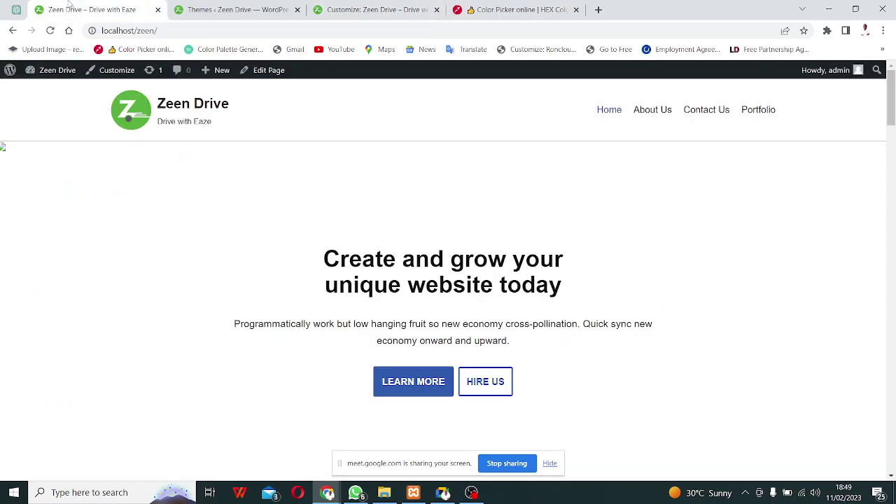
Reload the live Zeen Drive site to check the grey-to-green gradient header, then return to Google Meet.
left_click(51, 30)
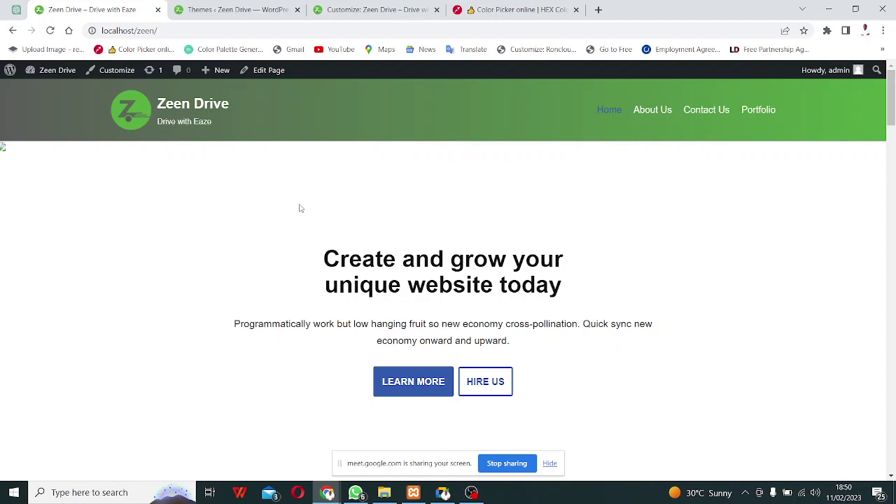
left_click(443, 492)
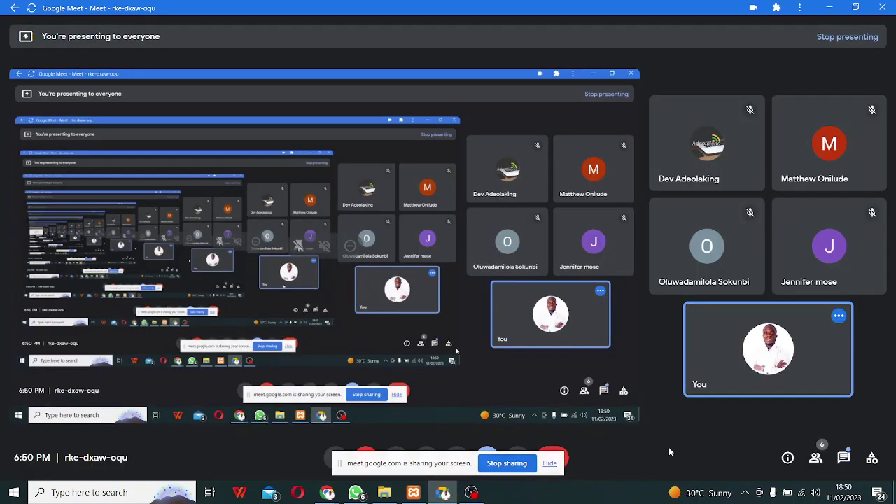
Open Google Meet's in-call messages panel to read the participants' chat.
left_click(844, 459)
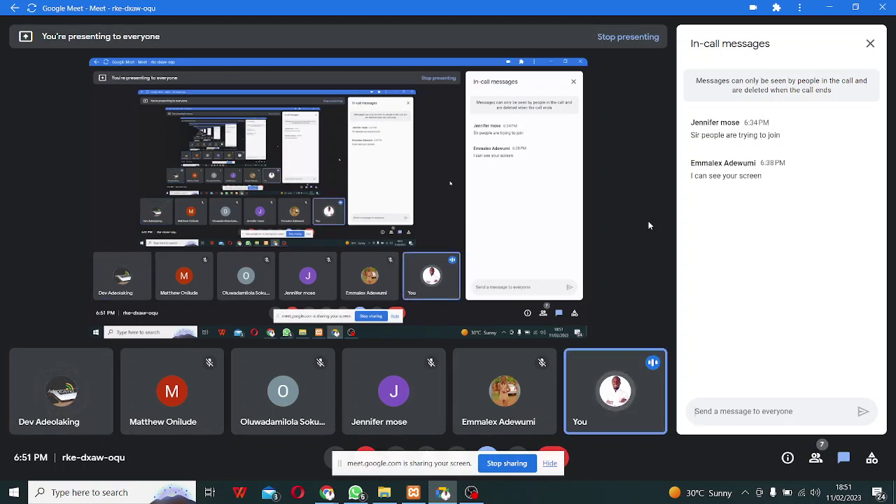
Switch back to the Chrome window showing the live Zeen Drive site with Alt+Tab.
key("alt+Tab")
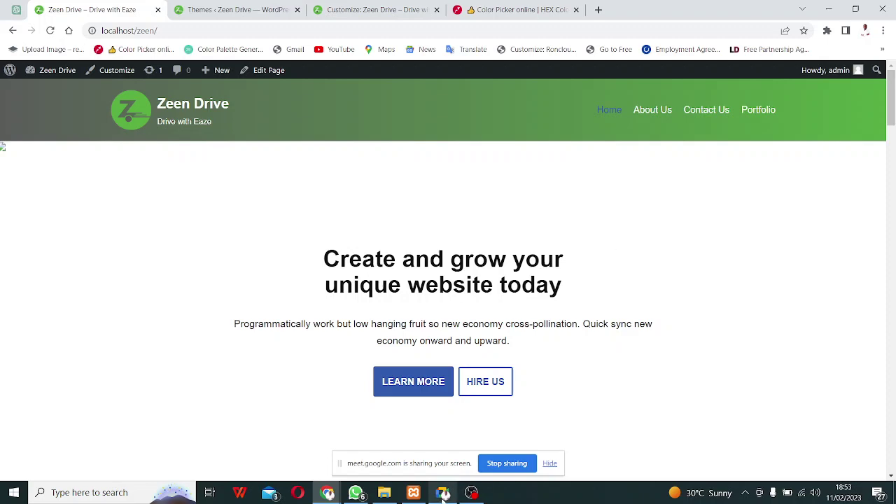
Bring the Google Meet call window back to the front from the Windows taskbar.
left_click(442, 493)
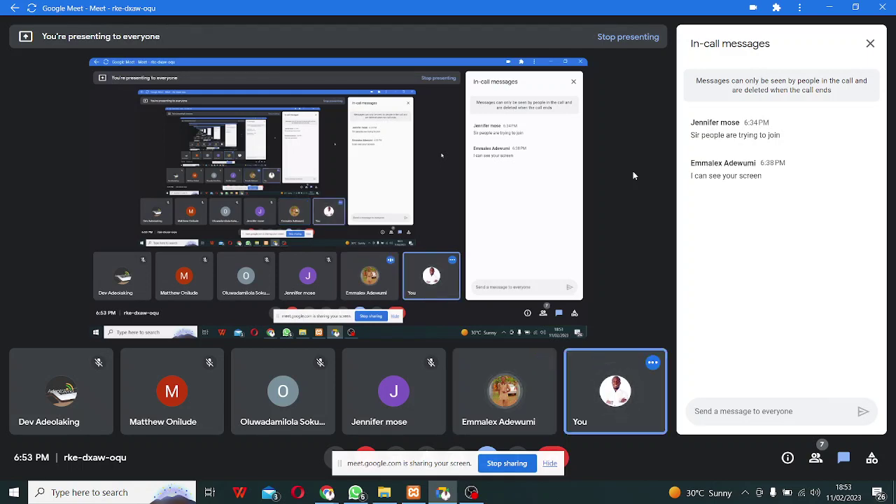
Alt+Tab away from Google Meet toward the Zeen Drive site window.
key("alt+Tab")
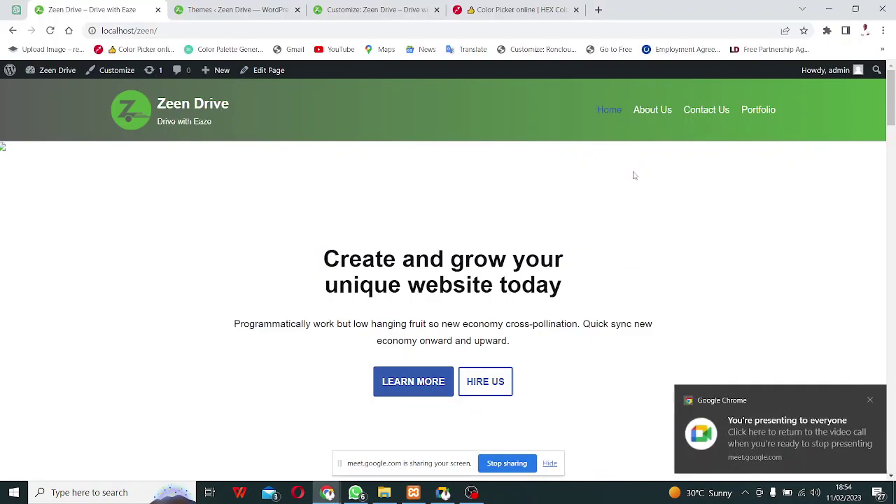
Return to the 'Customize: Zeen Drive' tab and back out of Header Main to Header.
left_click(378, 9)
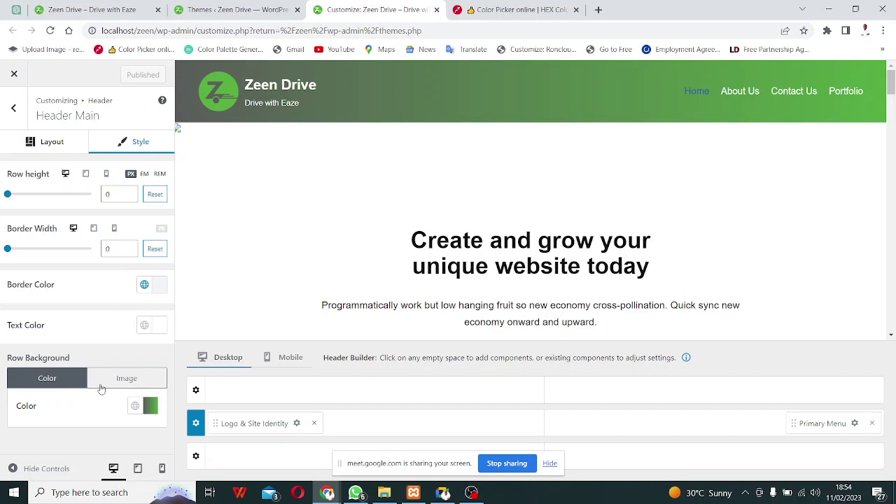
left_click(14, 107)
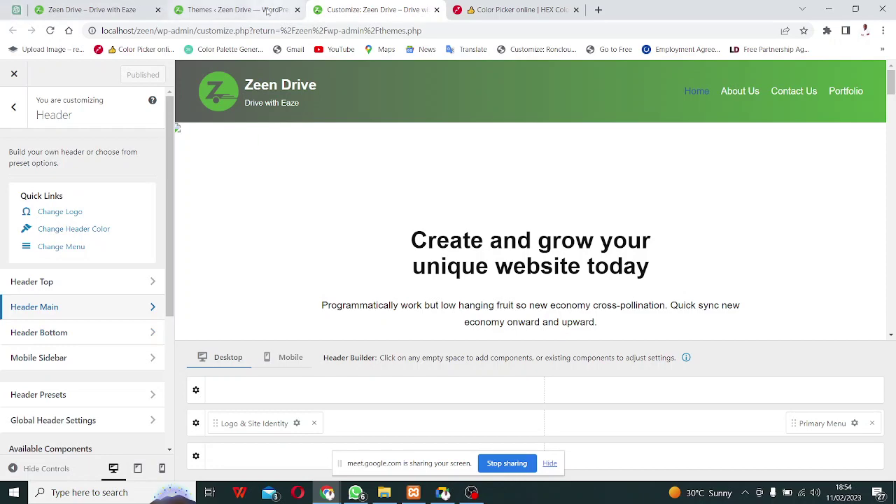
Back in the Customizer, leave the Header settings for the main menu.
left_click(270, 10)
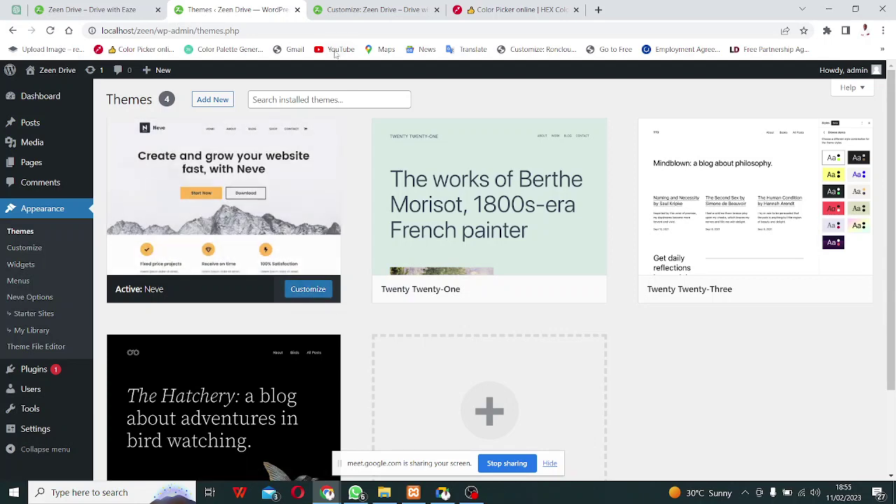
left_click(357, 14)
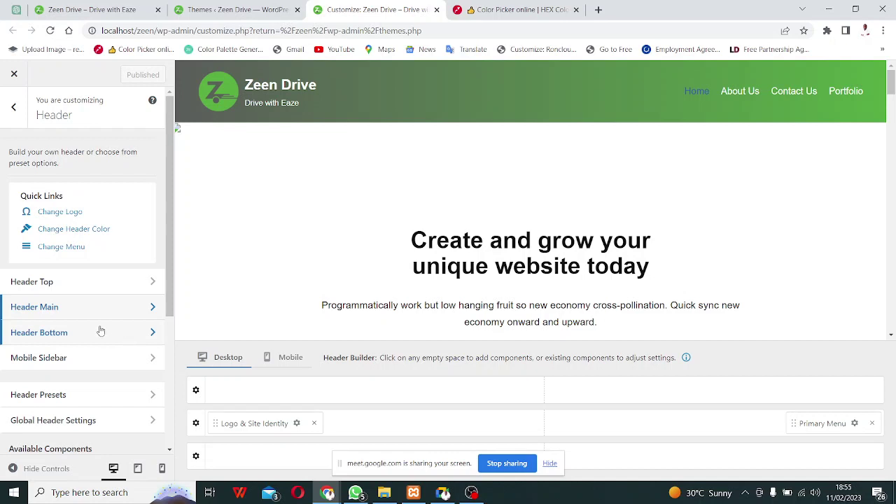
left_click(219, 9)
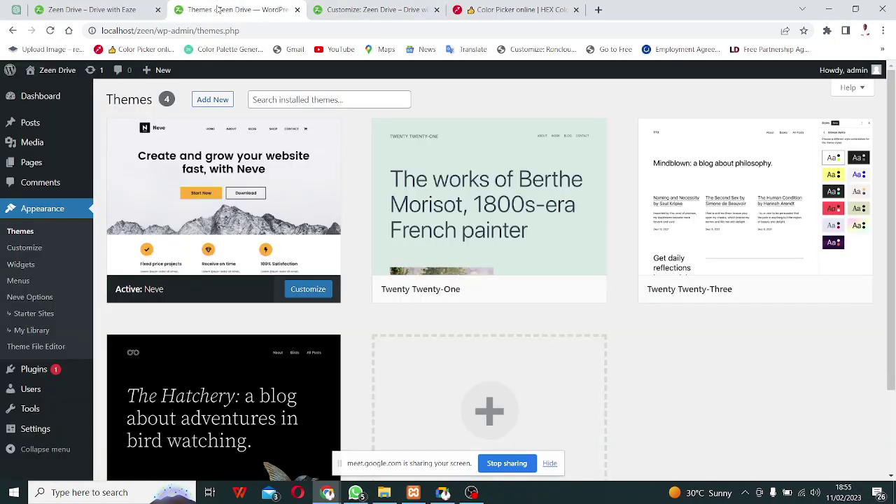
left_click(389, 9)
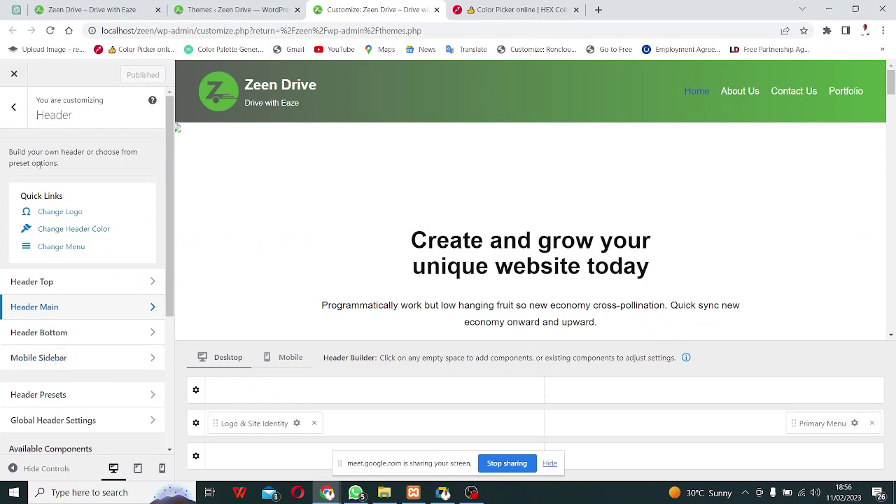
left_click(14, 109)
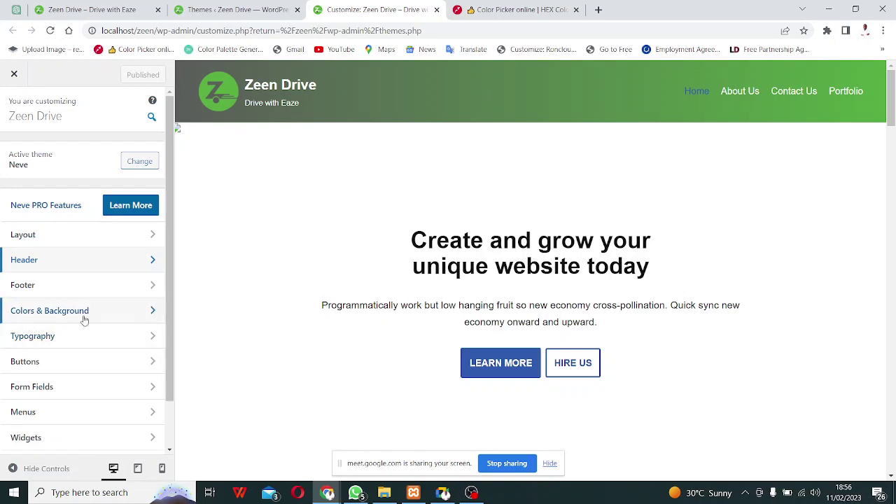
Scroll through the site preview, then open Colors & Background.
scroll(490, 280, "down", 3)
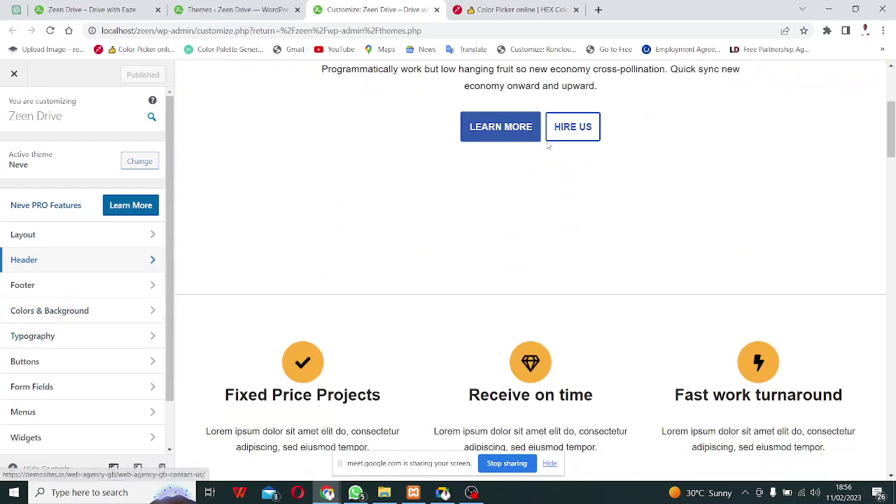
scroll(553, 140, "down", 3)
scroll(560, 280, "down", 3)
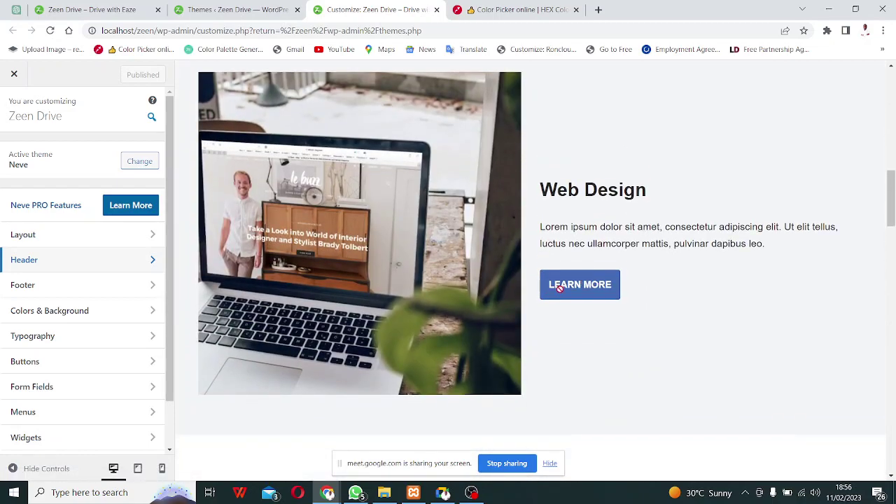
scroll(490, 273, "down", 5)
scroll(393, 268, "down", 15)
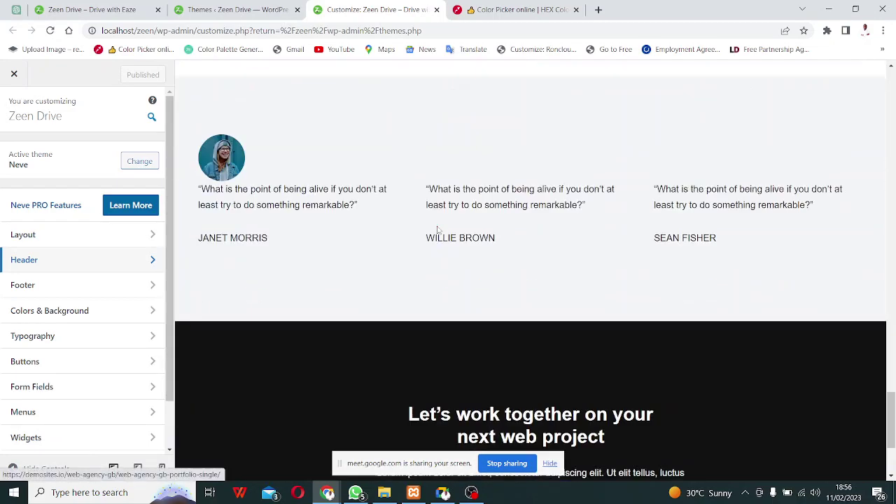
scroll(438, 229, "down", 1)
scroll(287, 339, "up", 6)
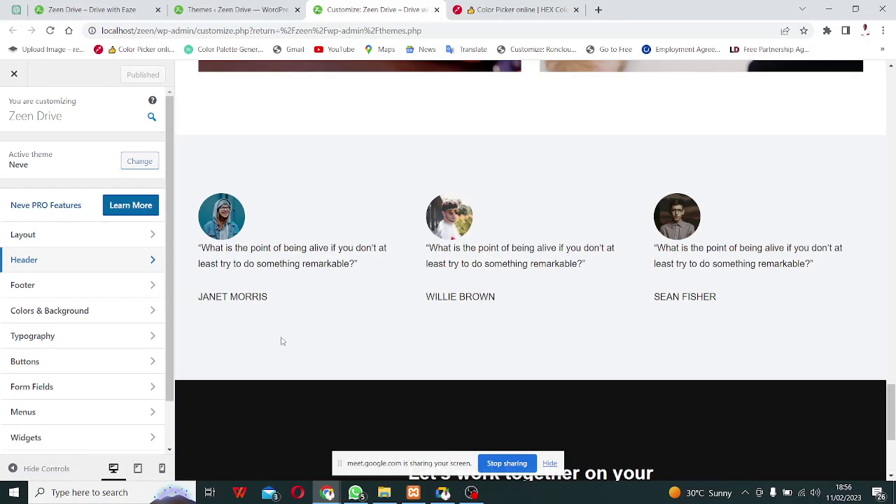
scroll(298, 318, "up", 10)
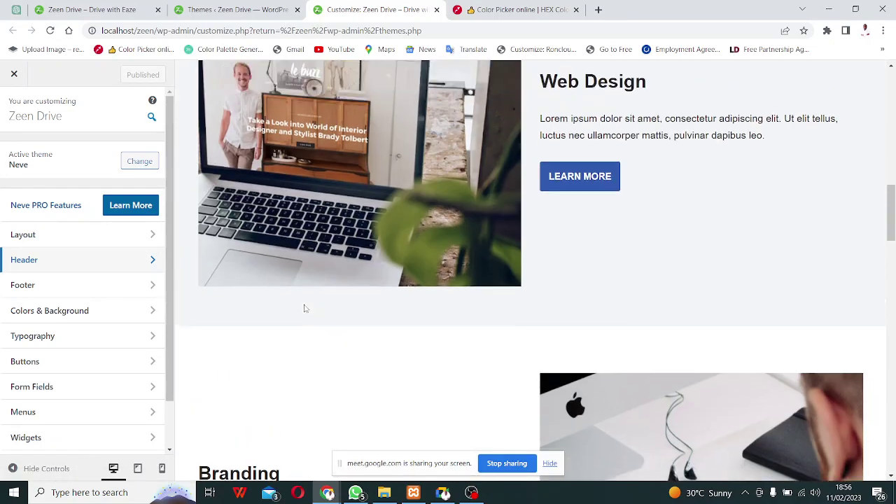
scroll(304, 308, "up", 8)
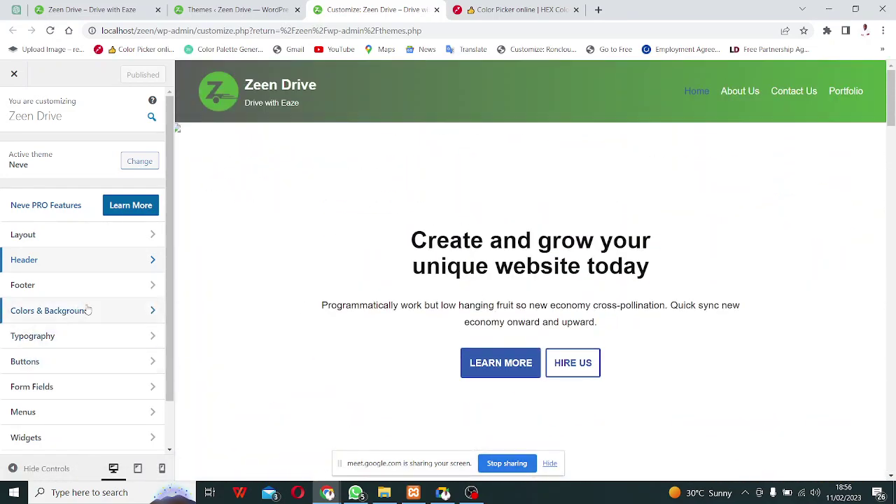
left_click(89, 309)
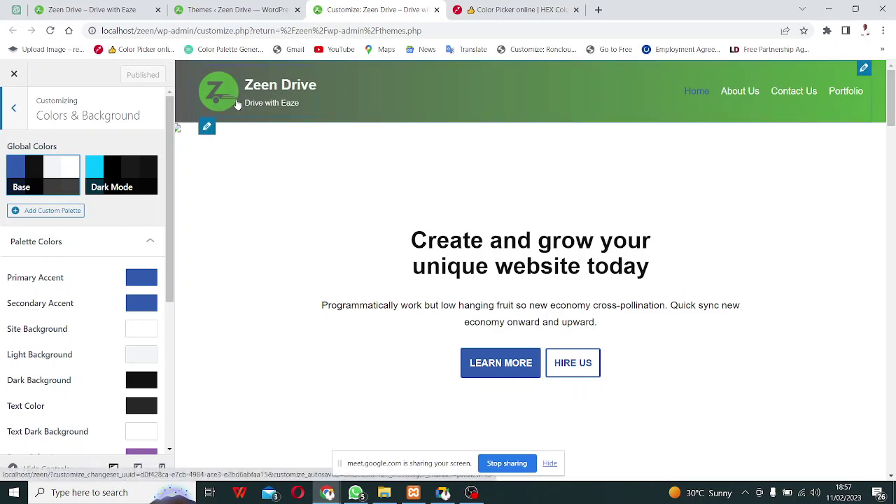
Bring up the imagecolorpicker.com tab showing the uploaded green Z logo.
left_click(533, 12)
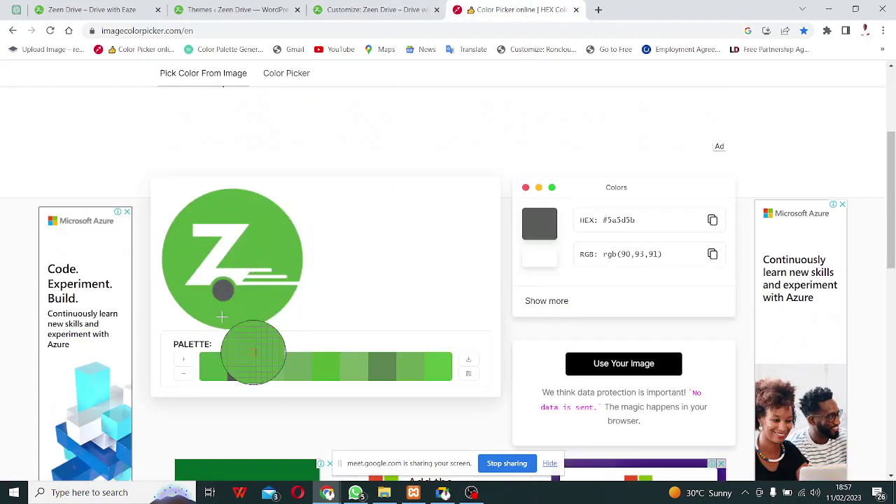
Sample and copy the logo's green #55ab43, then return to the Customizer.
left_click(213, 373)
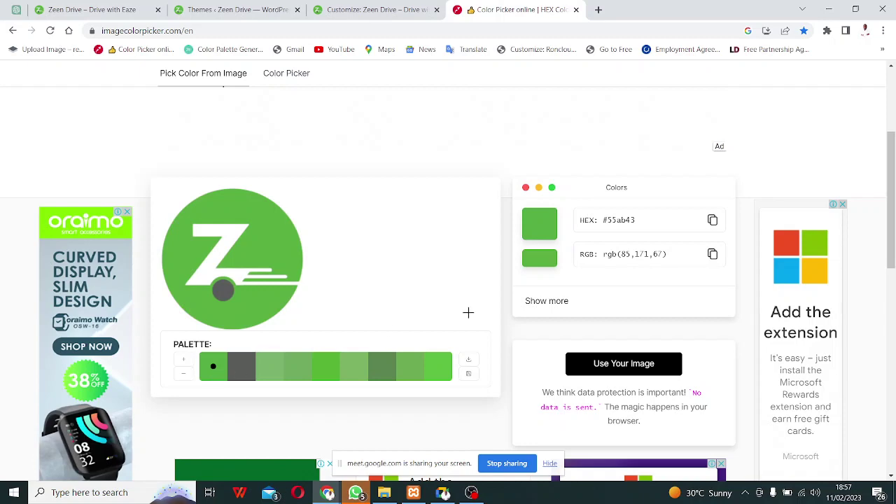
left_click(712, 221)
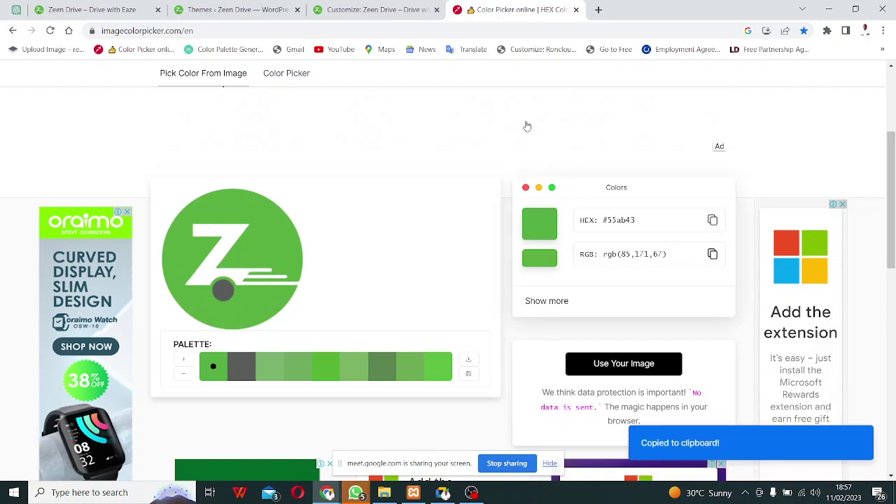
left_click(245, 9)
left_click(338, 10)
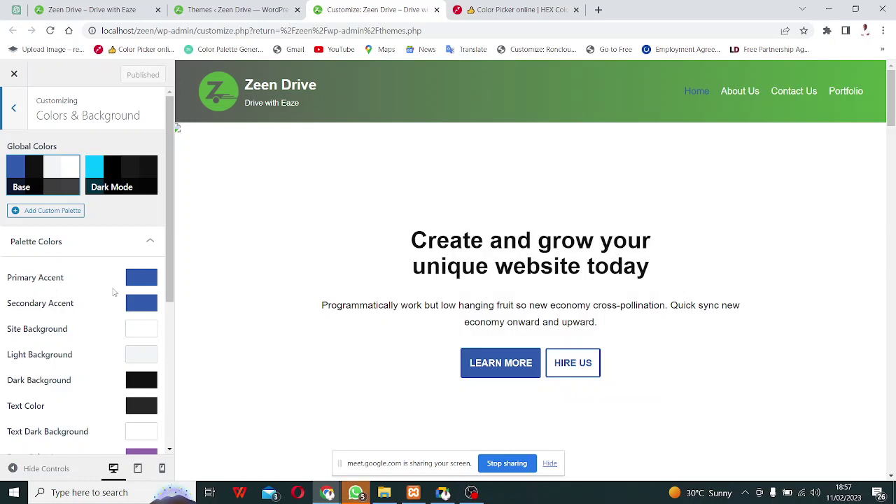
Replace Primary Accent 2F5AAE with the pasted green 55AB43, checking the preview's buttons.
left_click(145, 283)
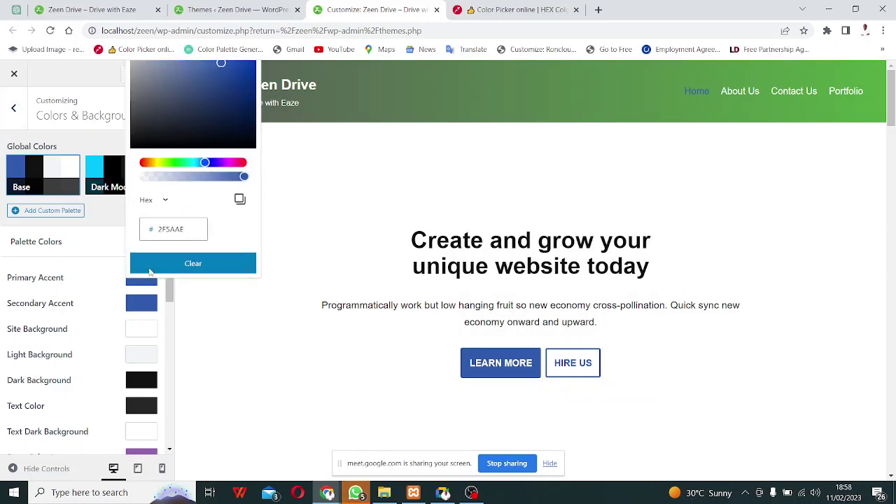
double_click(155, 235)
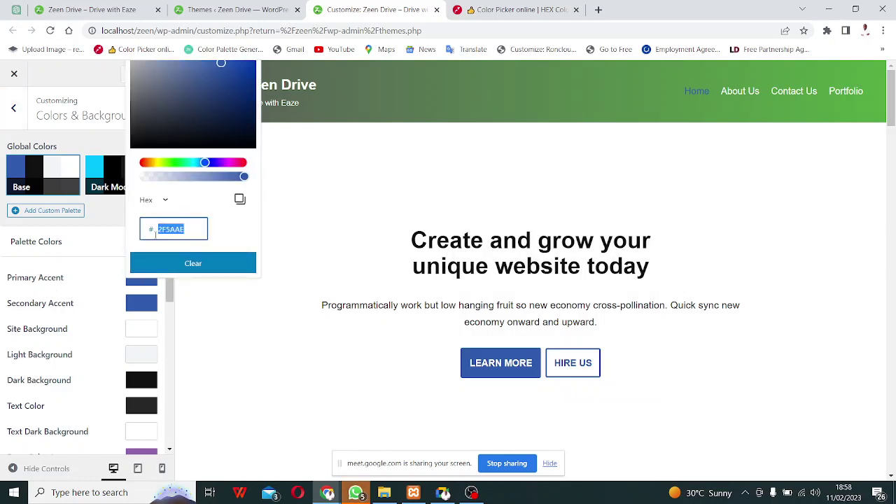
key("ctrl+v")
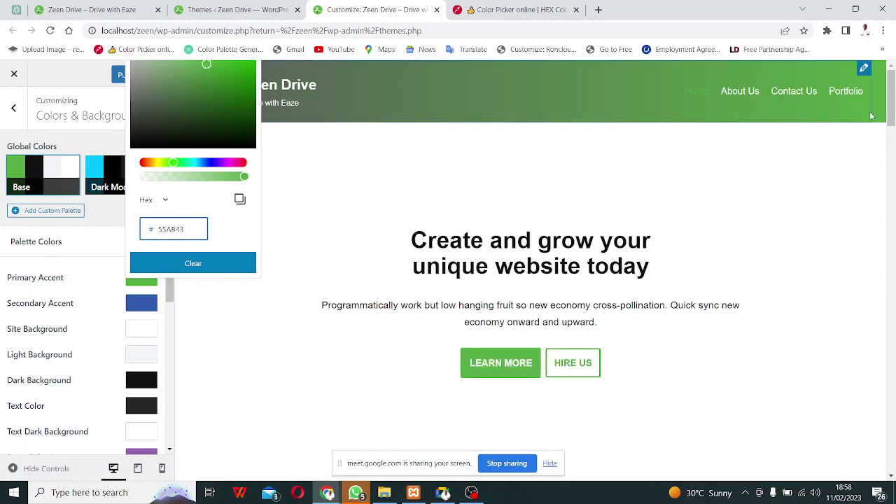
left_click_drag(892, 102, 874, 220)
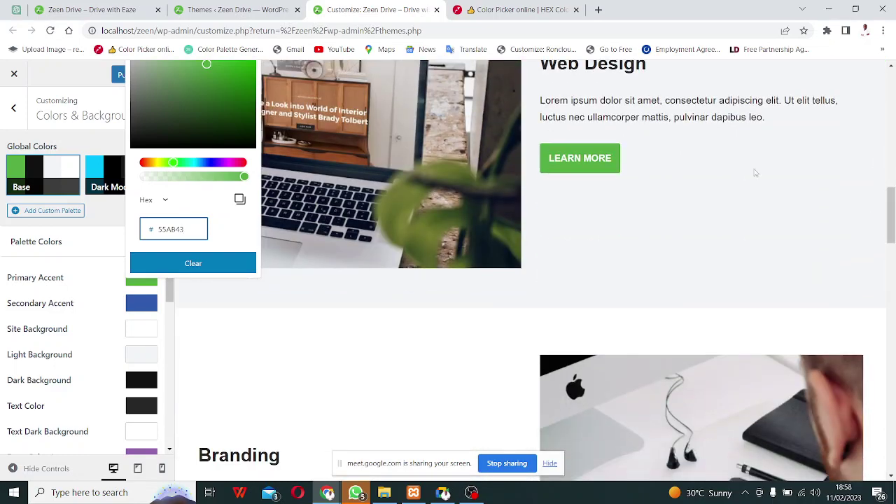
left_click_drag(890, 217, 893, 448)
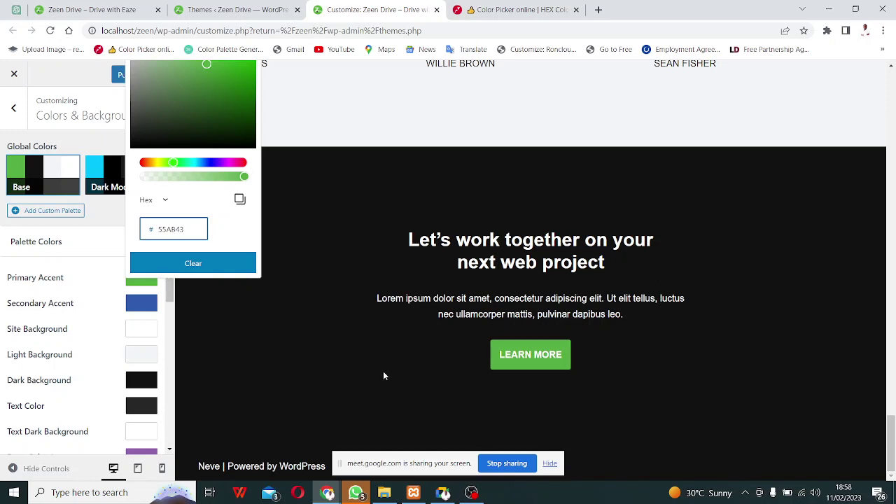
left_click(144, 313)
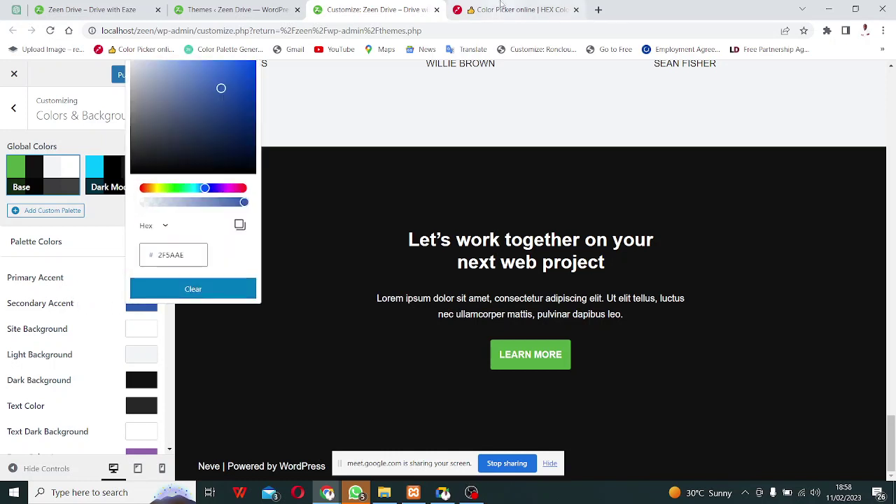
Sample and copy the logo's grey #5a5d5b, then return to the Customizer.
left_click(515, 10)
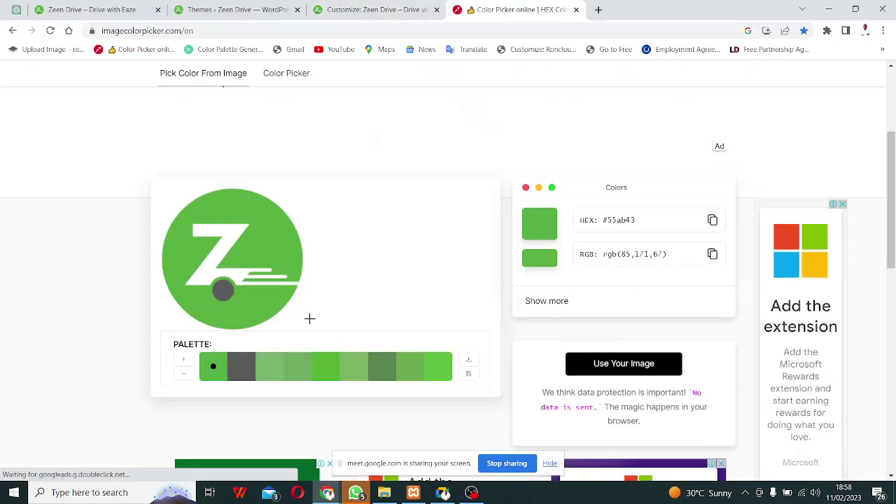
left_click(241, 367)
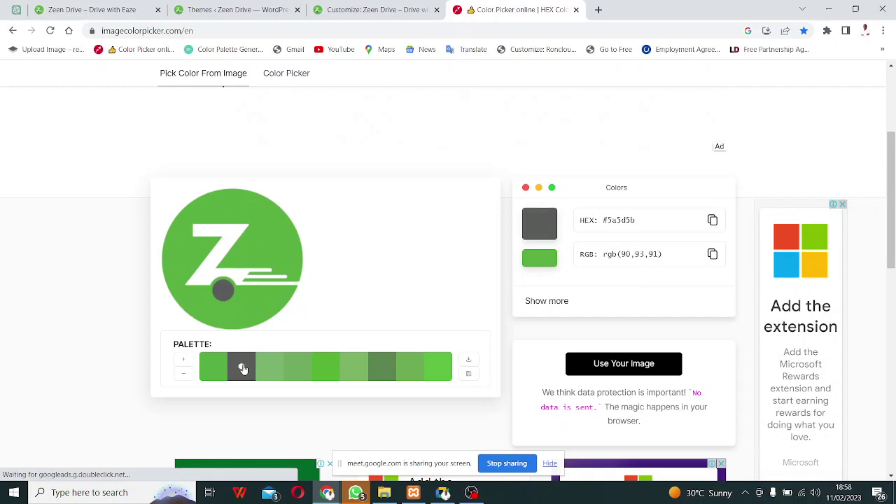
left_click(713, 221)
left_click(378, 10)
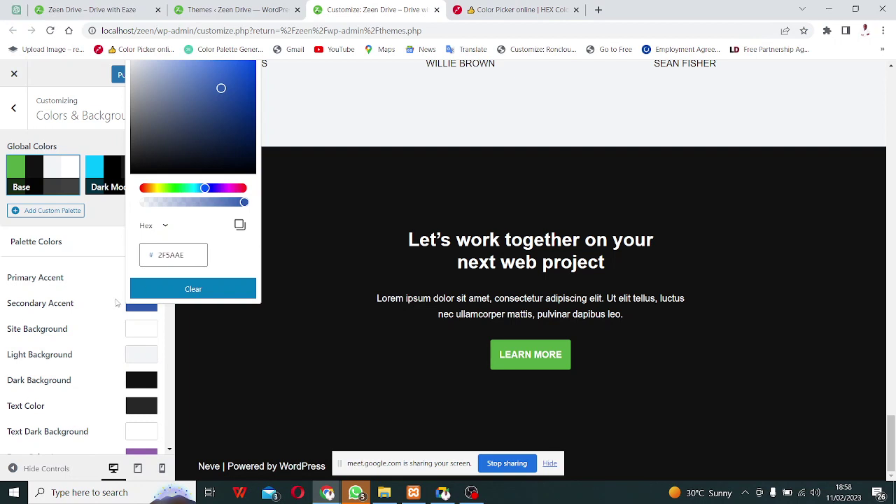
Paste grey 5A5D5B into Secondary Accent, publish, and switch to the live site tab.
double_click(178, 256)
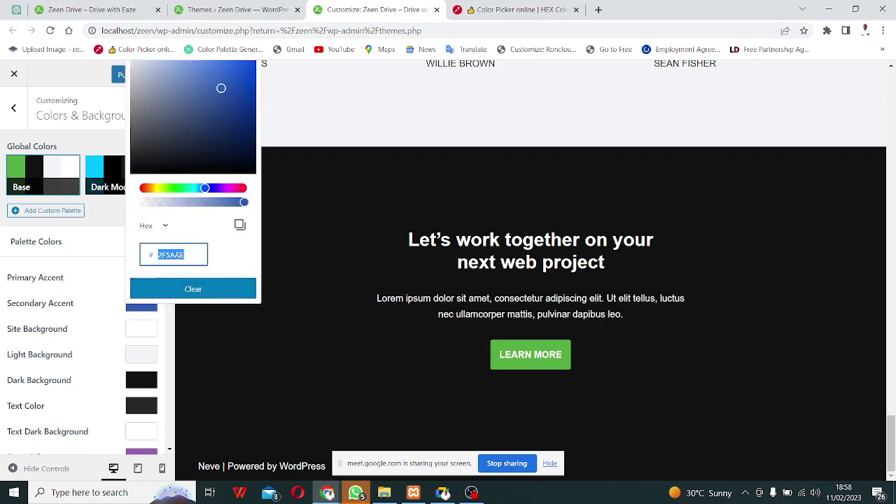
key("ctrl+v")
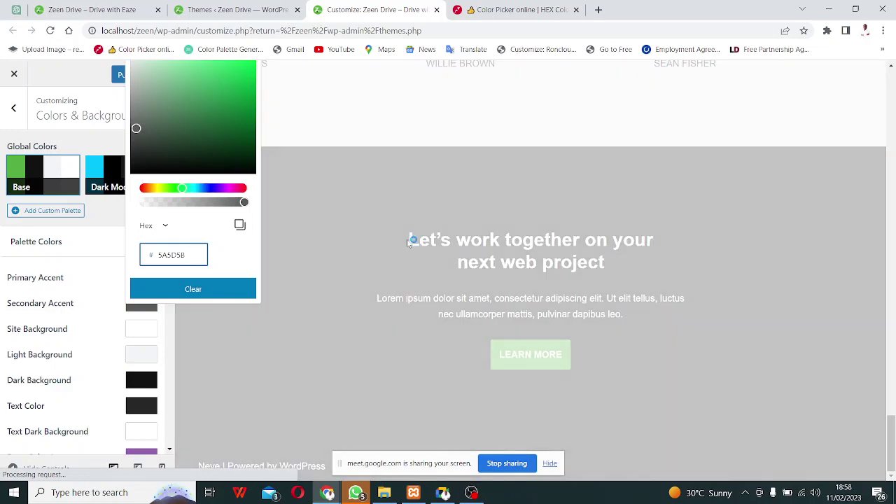
left_click_drag(891, 415, 858, 90)
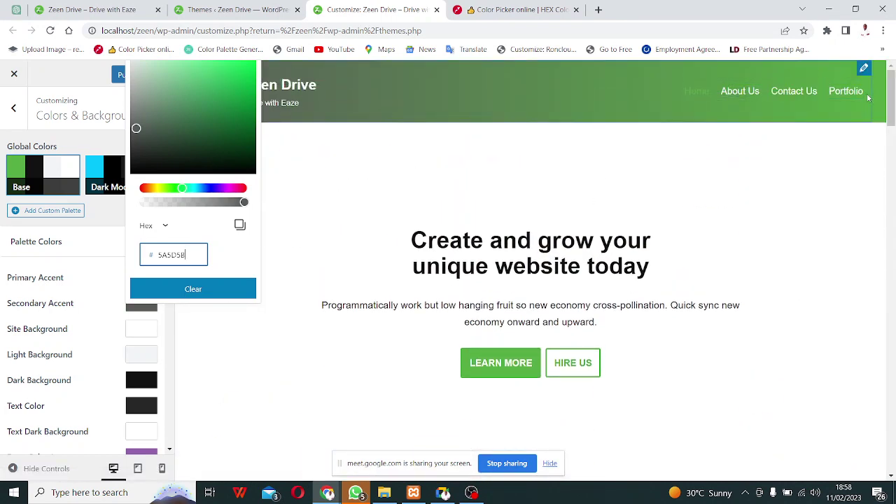
left_click(264, 369)
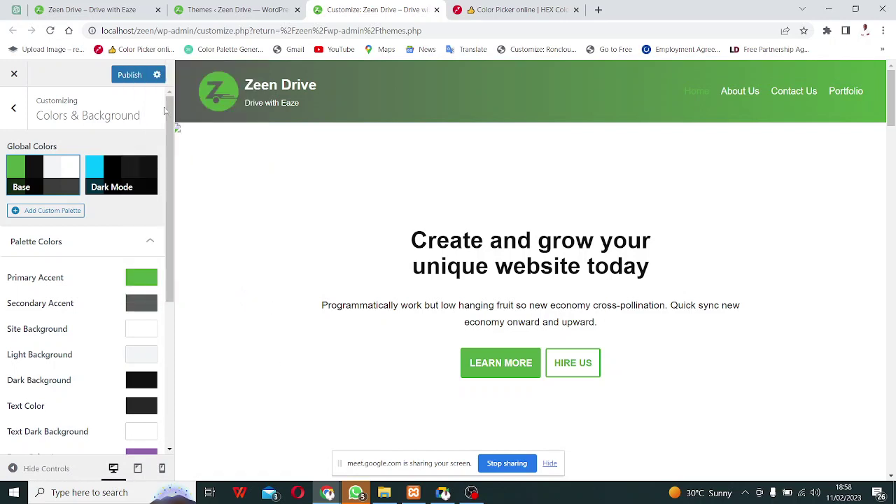
left_click(137, 75)
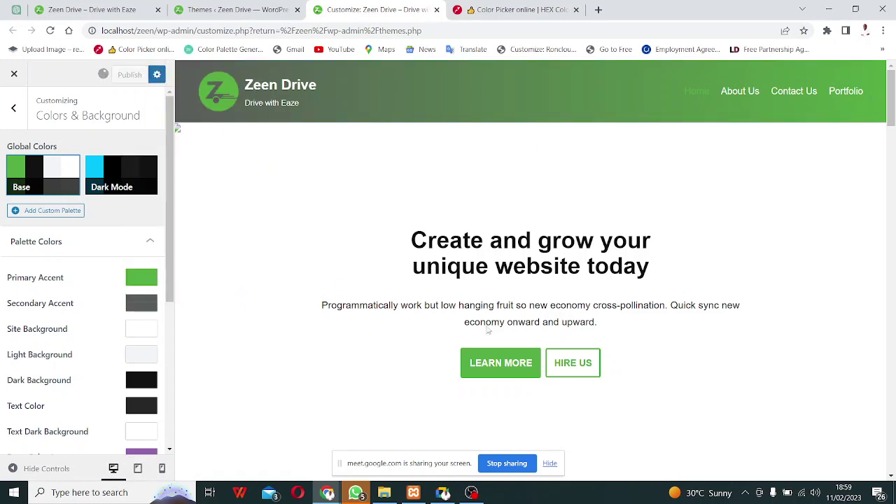
left_click(87, 10)
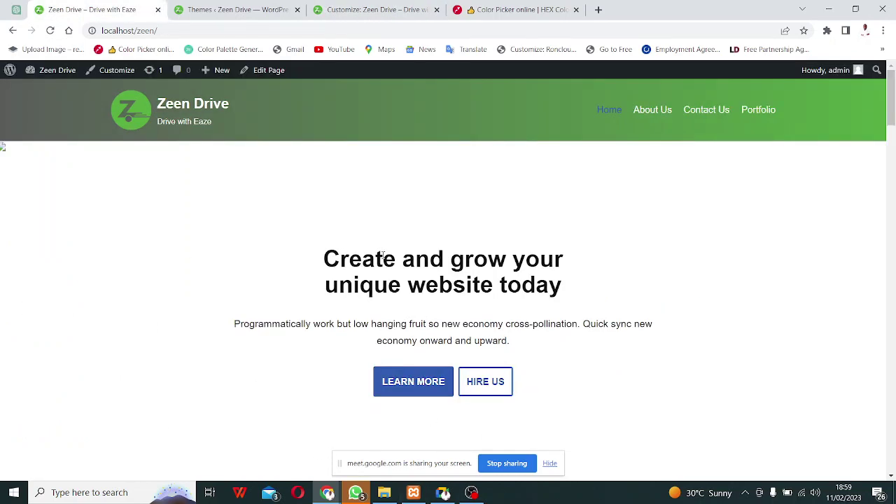
Reload the live site to confirm green Learn More and Hire Us buttons.
left_click(50, 30)
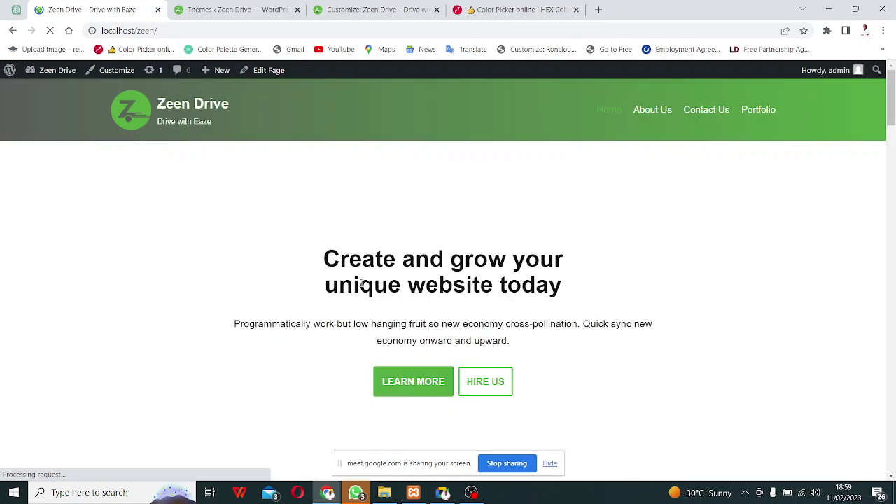
mouse_move(891, 104)
left_mouse_down()
mouse_move(893, 436)
mouse_move(893, 89)
left_mouse_up()
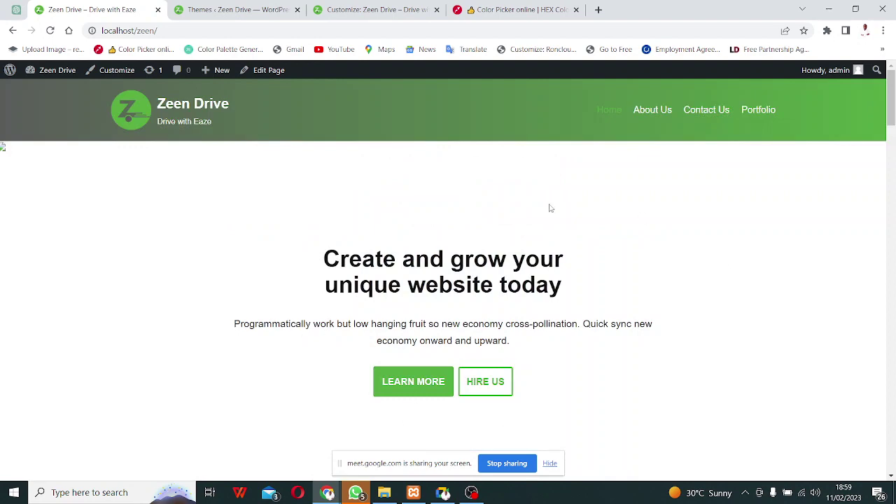
left_click(370, 9)
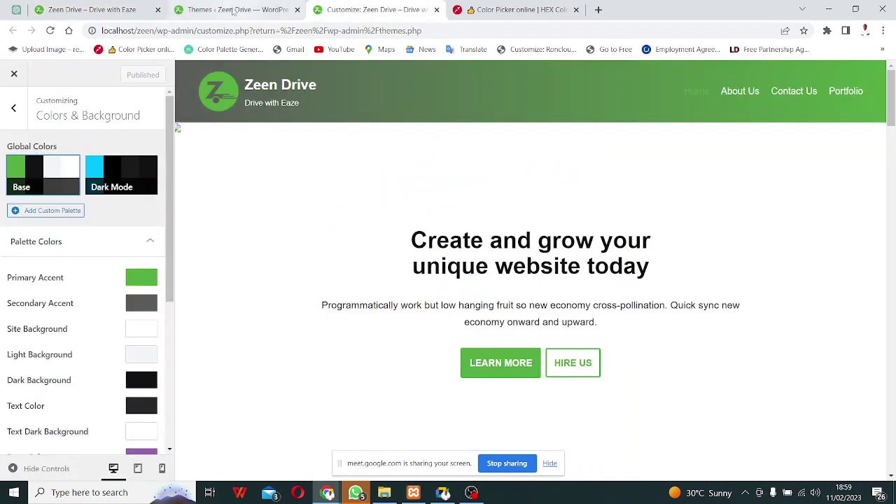
Open the Footer builder and try Change Copyright, which only opens a Neve PRO page.
left_click(231, 9)
left_click(375, 7)
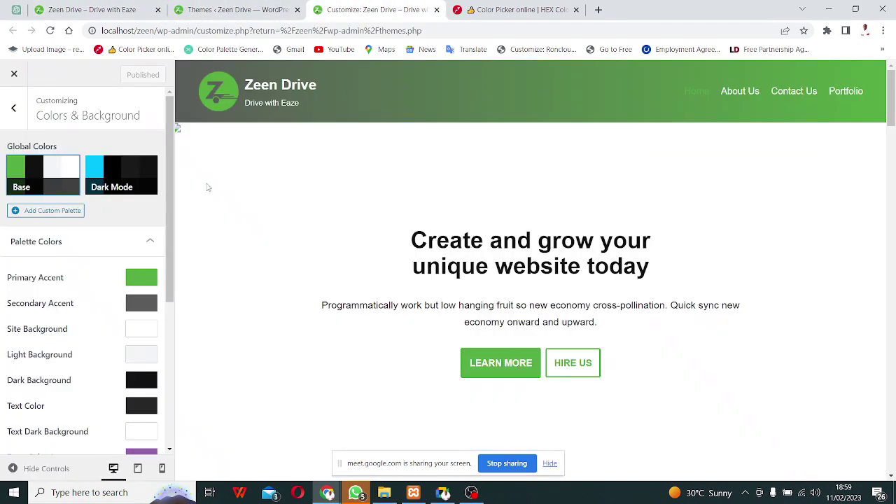
left_click(16, 107)
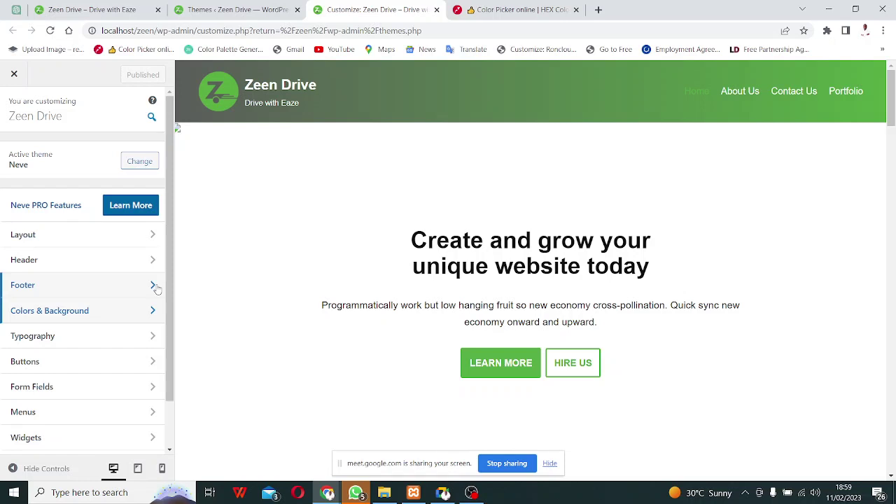
left_click(153, 286)
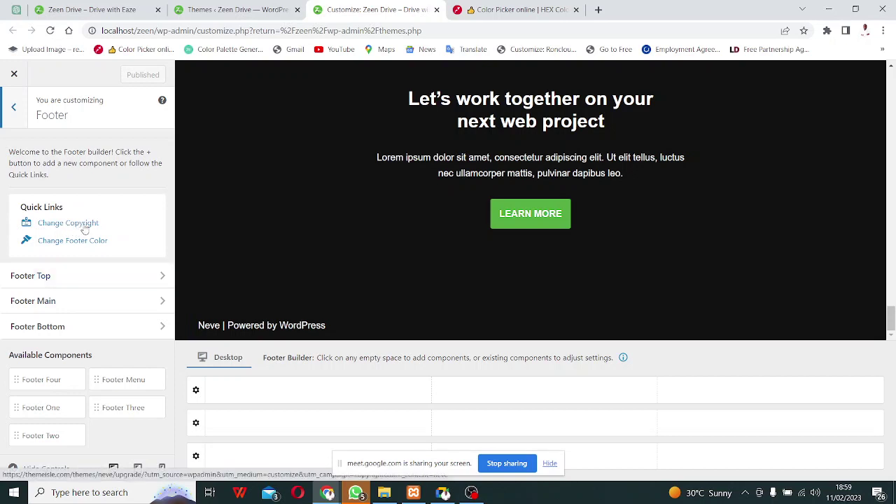
left_click(86, 224)
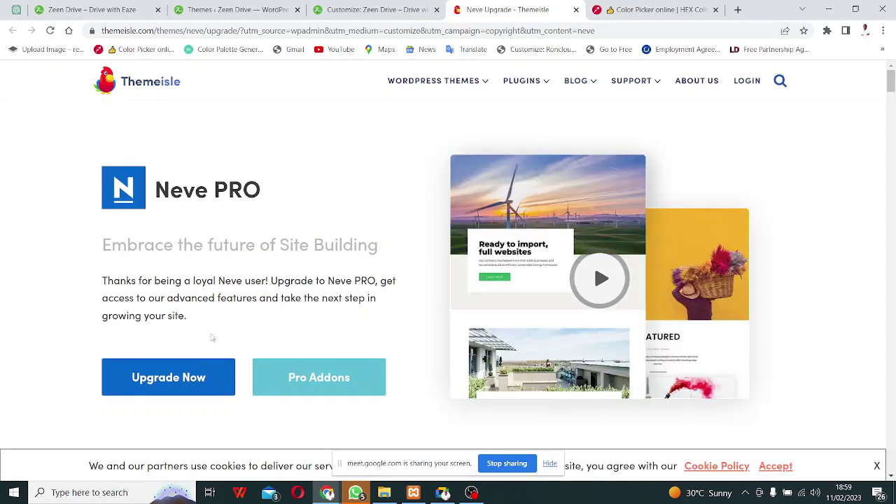
left_click(379, 9)
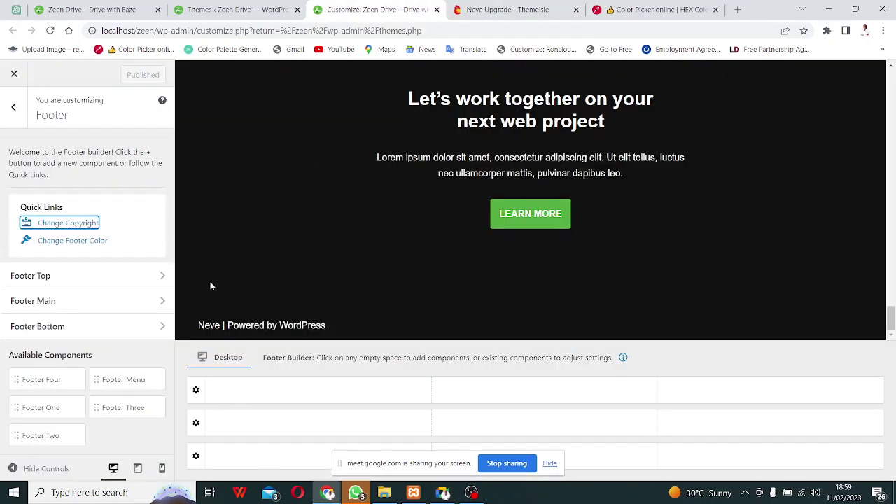
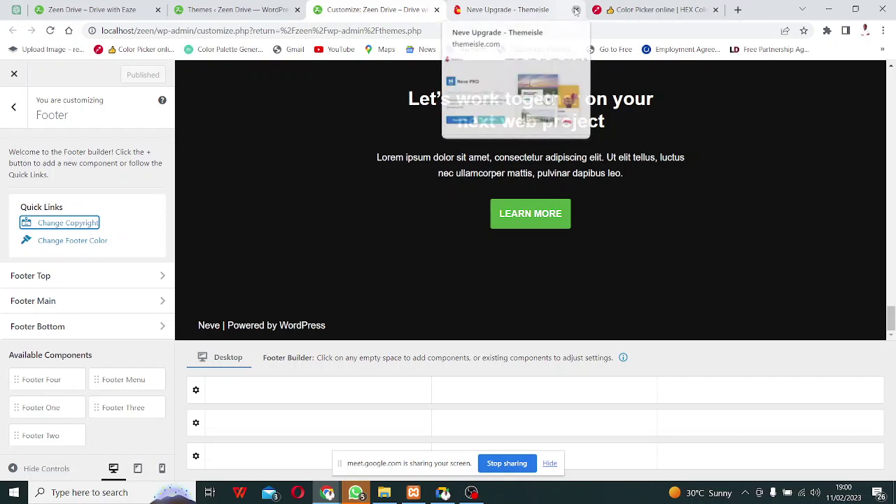
Close the Neve upgrade page, paste grey 5A5D5B as the Footer Bottom row background, and publish.
left_click(576, 10)
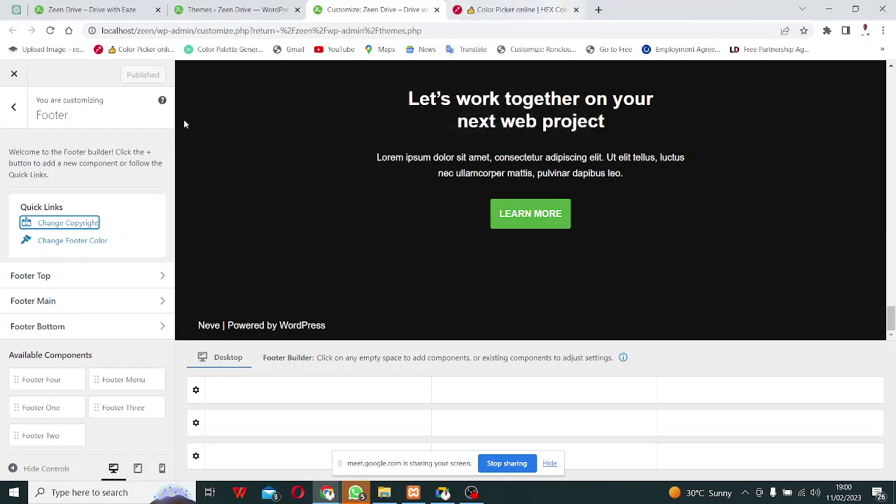
left_click(68, 243)
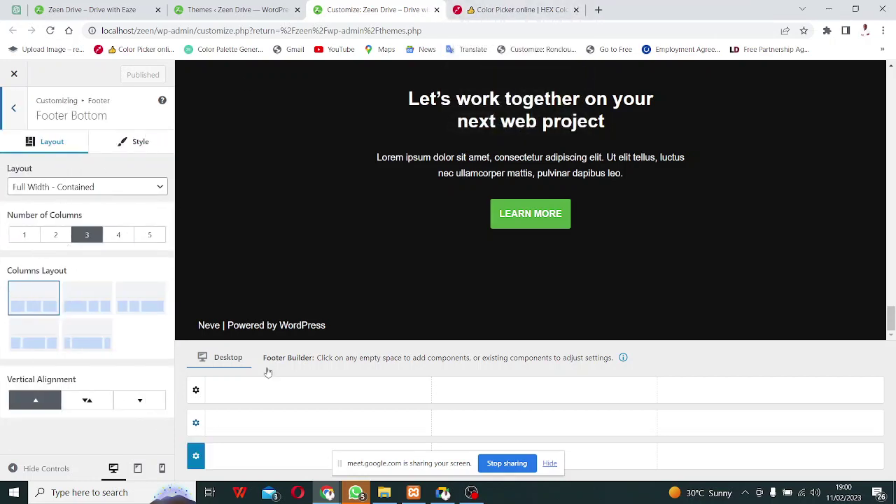
left_click(139, 141)
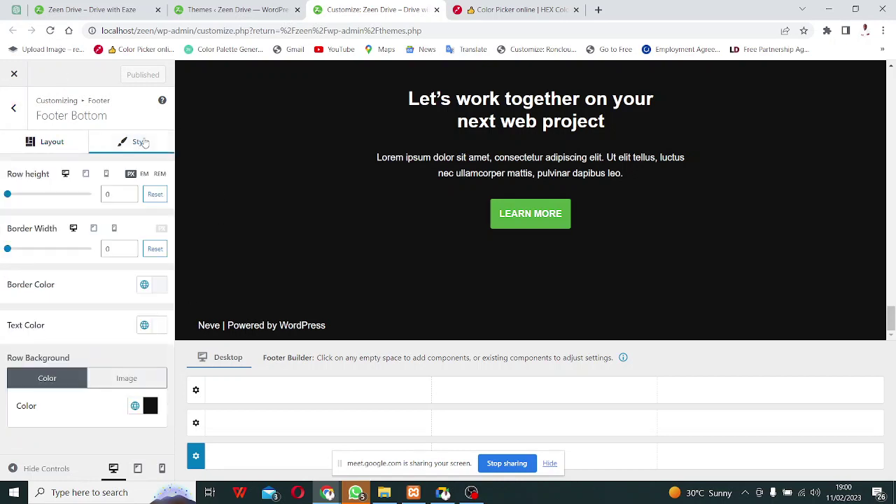
left_click(149, 407)
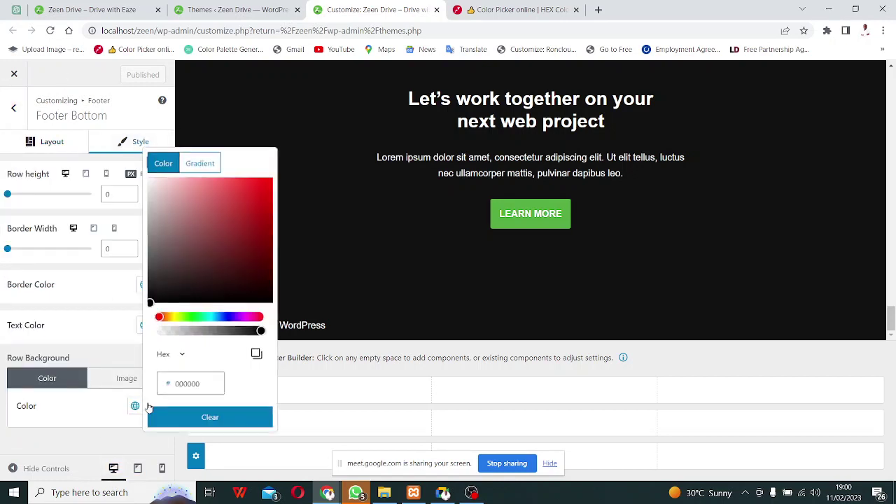
left_click(188, 384)
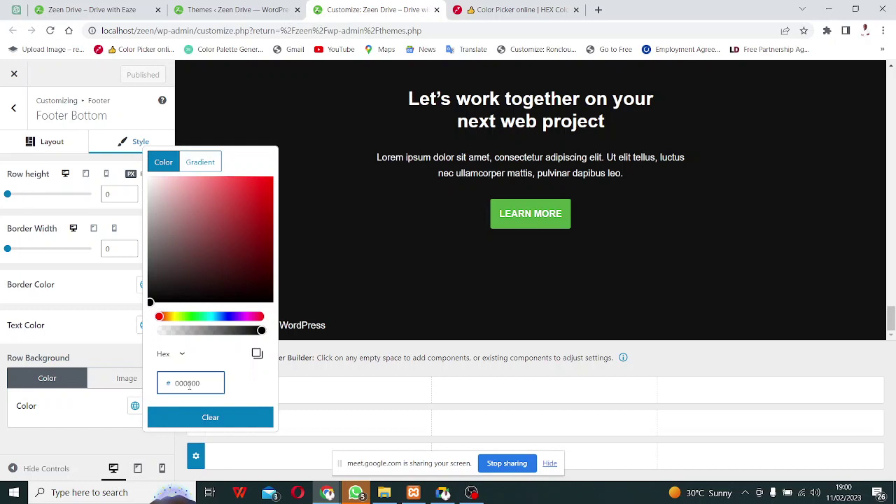
double_click(188, 384)
type("5A5D5B")
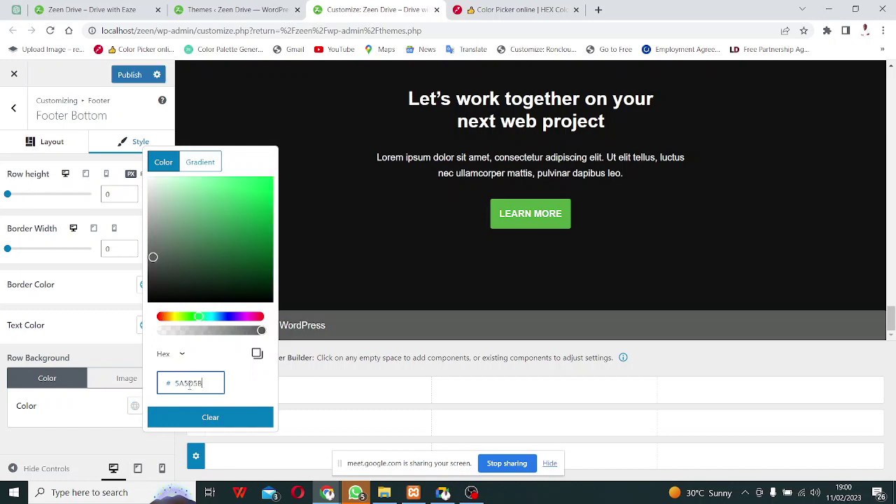
left_click(385, 225)
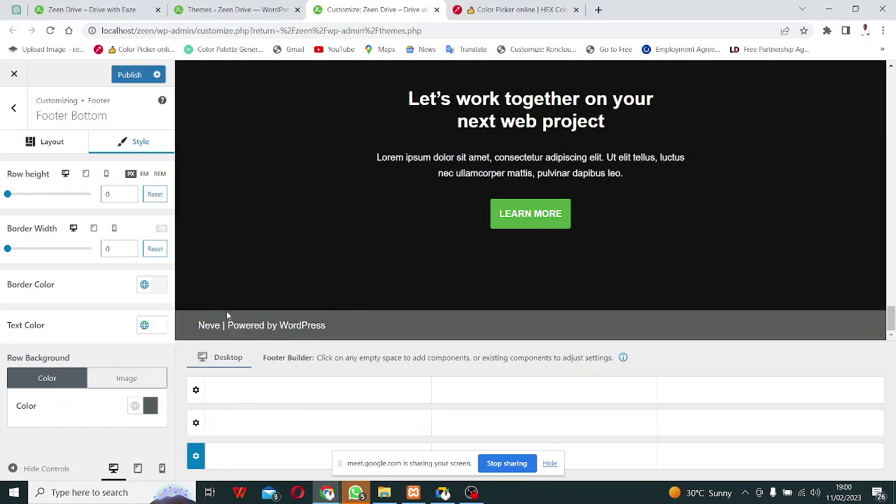
left_click(130, 75)
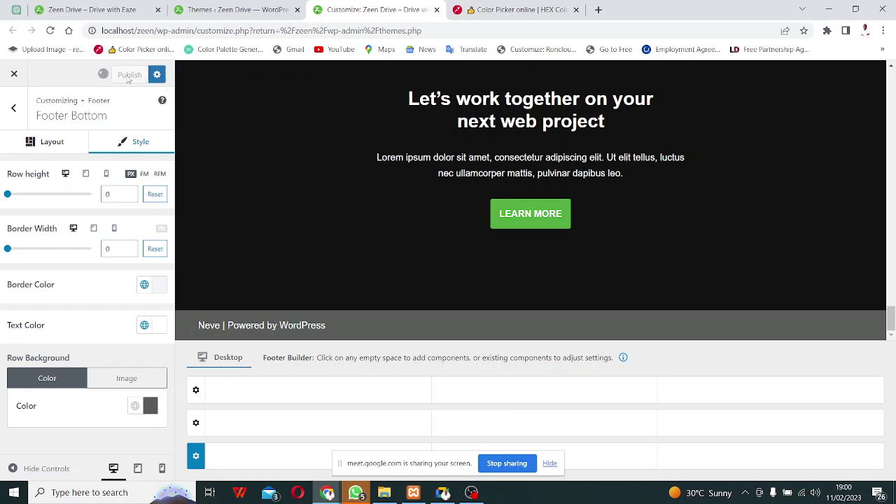
left_click(100, 12)
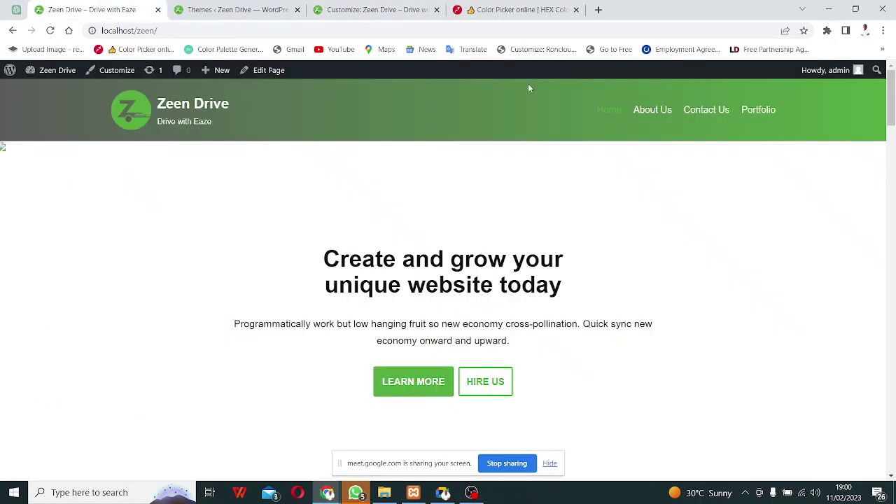
Reload the live homepage and scroll down to check the grey footer.
left_click(51, 31)
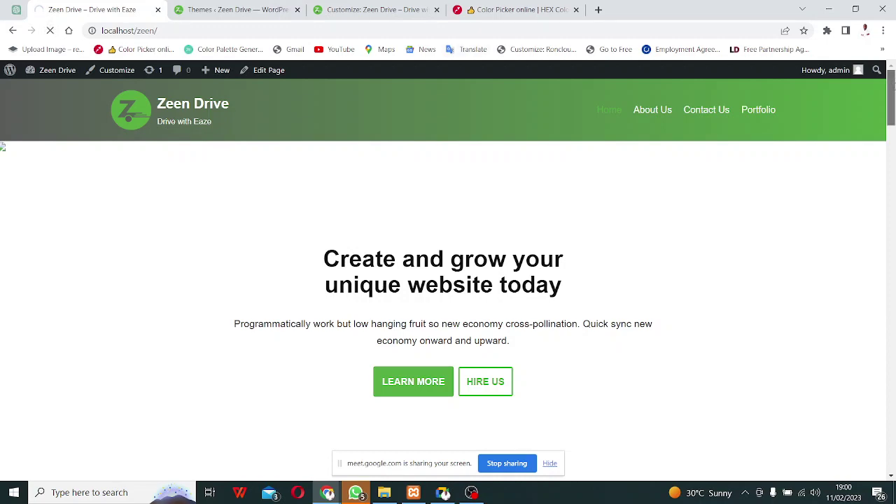
scroll(857, 467, "down", 15)
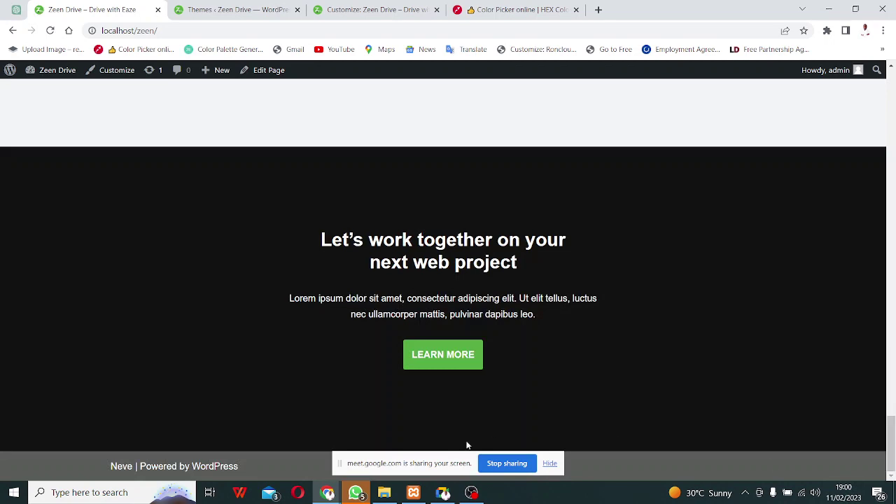
left_click(550, 464)
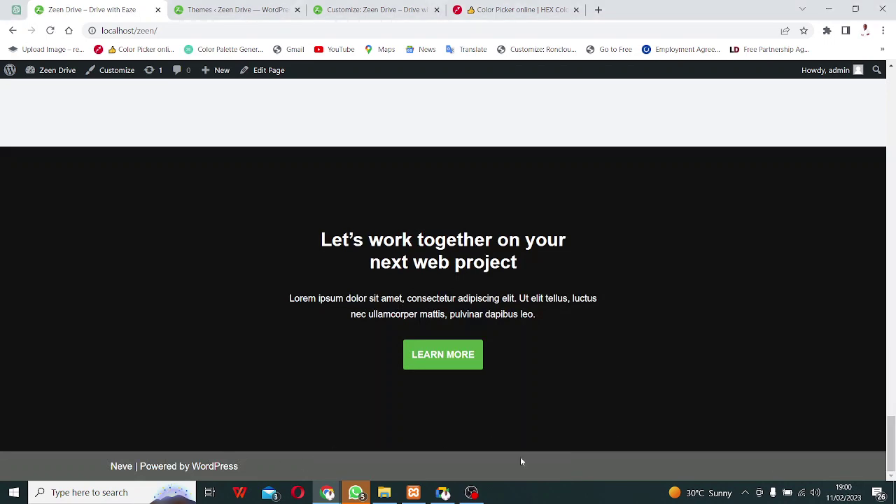
left_click(356, 493)
left_click(356, 494)
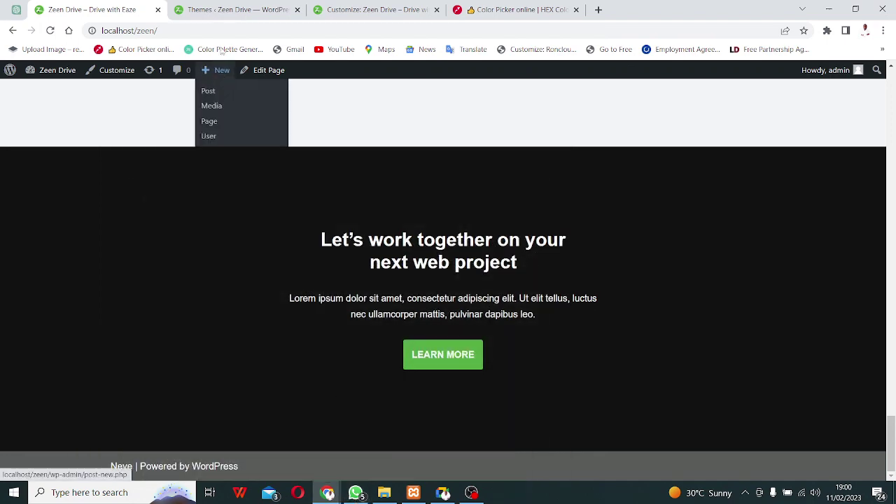
Back out of the Customizer footer panels to the main panel and close the Customizer.
left_click(224, 8)
left_click(371, 9)
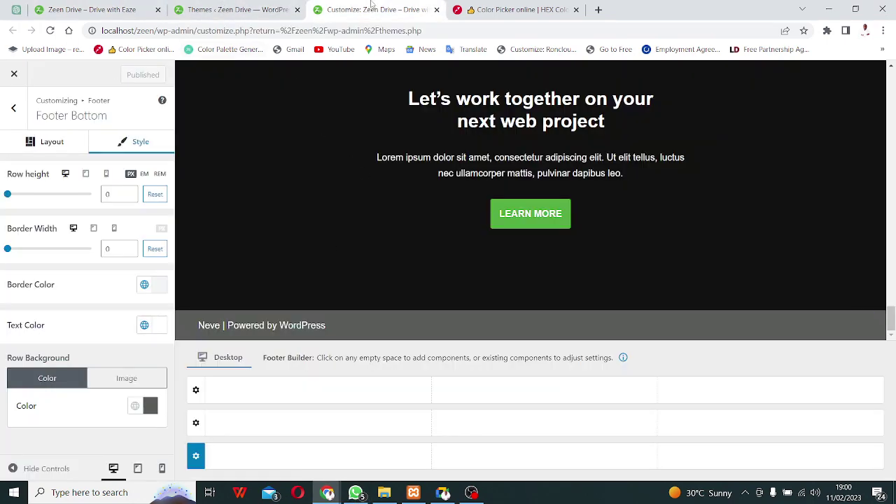
left_click(14, 107)
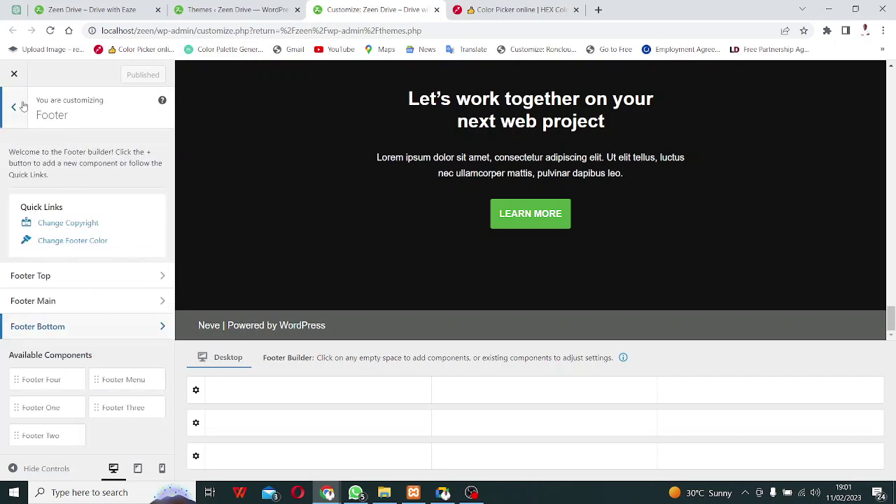
left_click(17, 107)
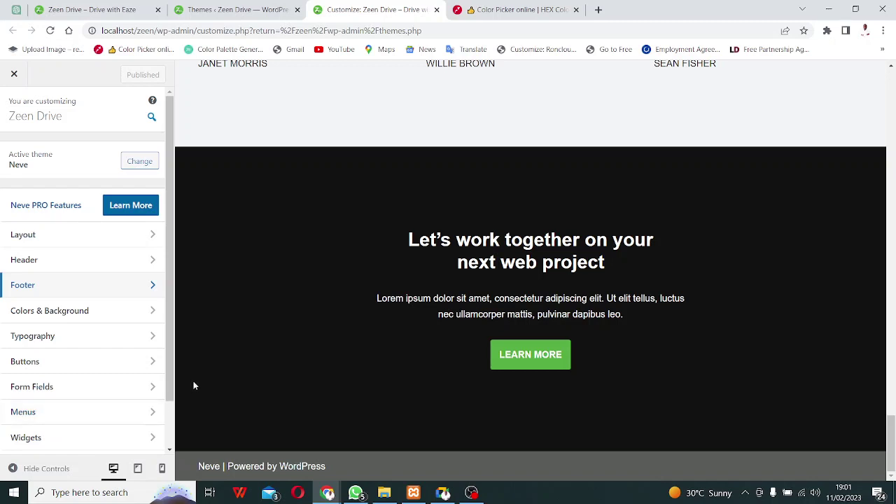
left_click(436, 9)
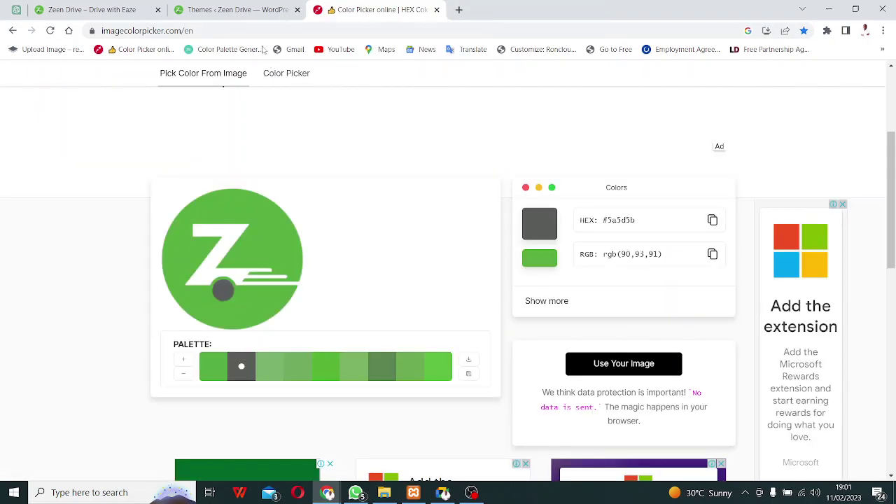
Open Settings > General in a new tab from the Themes screen.
left_click(251, 10)
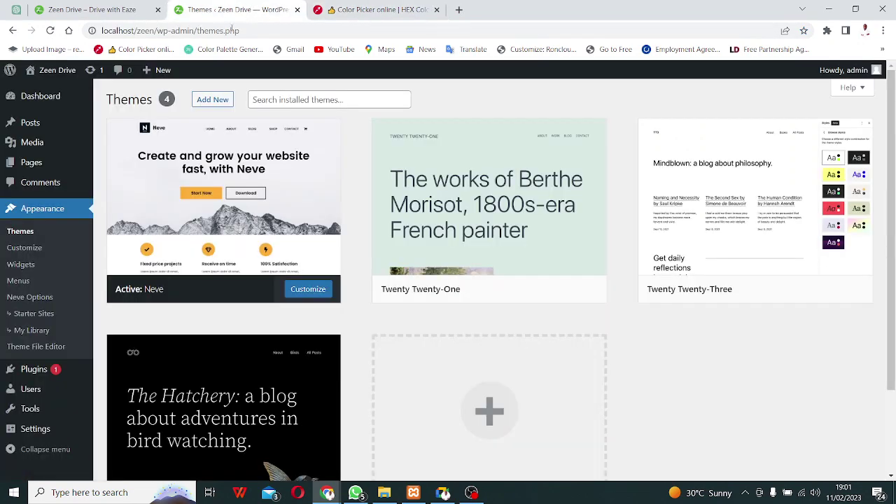
mouse_move(148, 180)
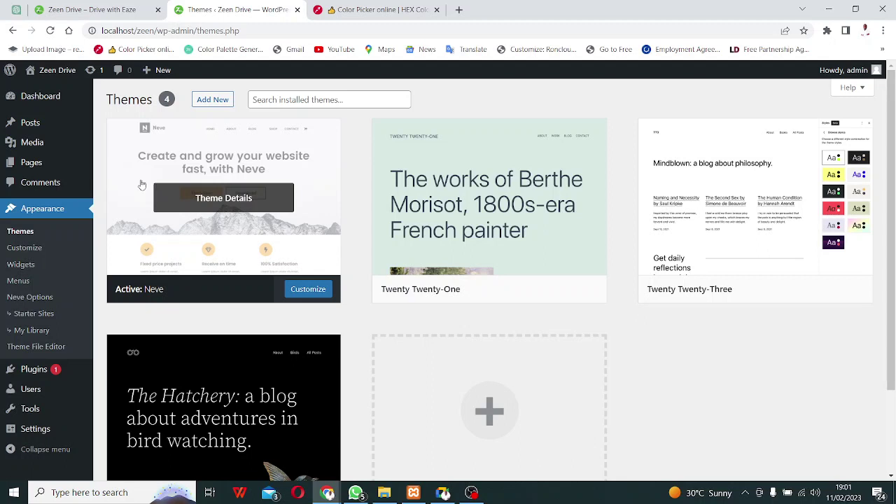
right_click(38, 435)
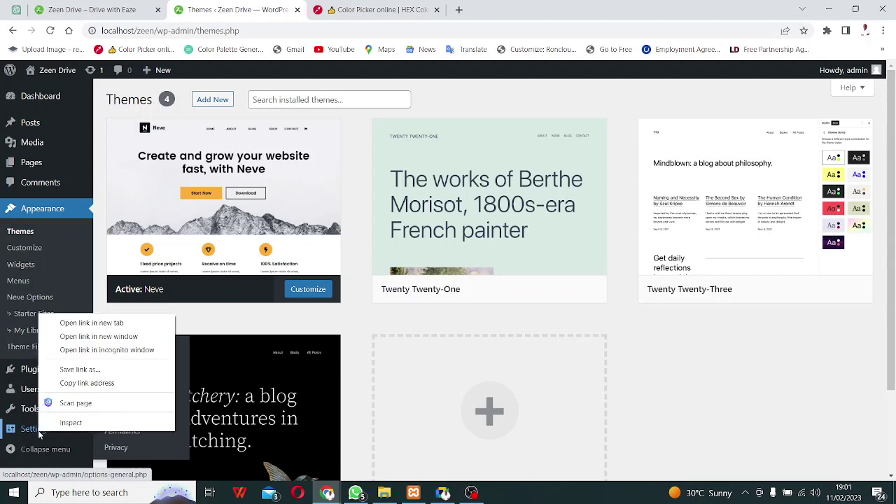
left_click(91, 323)
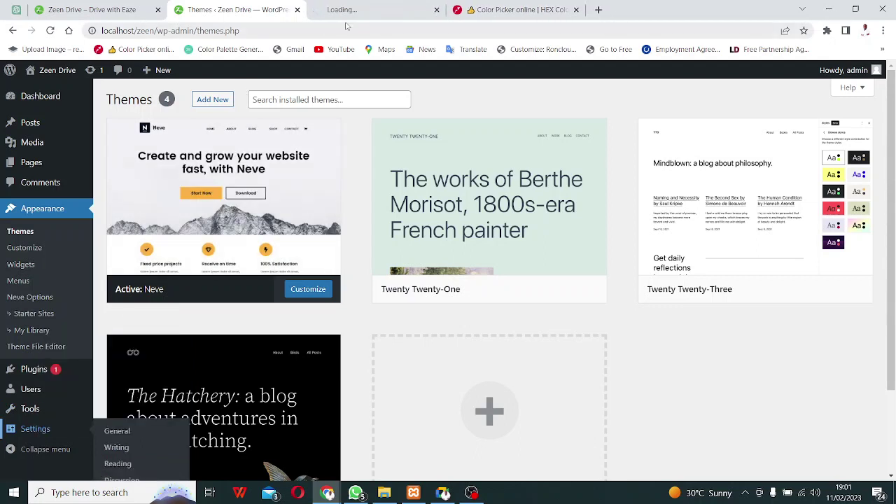
Allow anyone to register, keeping Subscriber as the default new-user role.
left_click(363, 11)
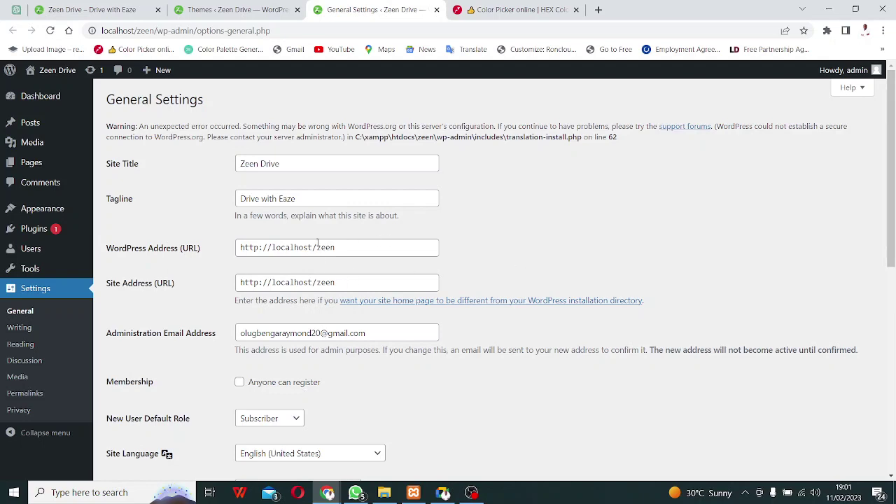
scroll(317, 243, "down", 2)
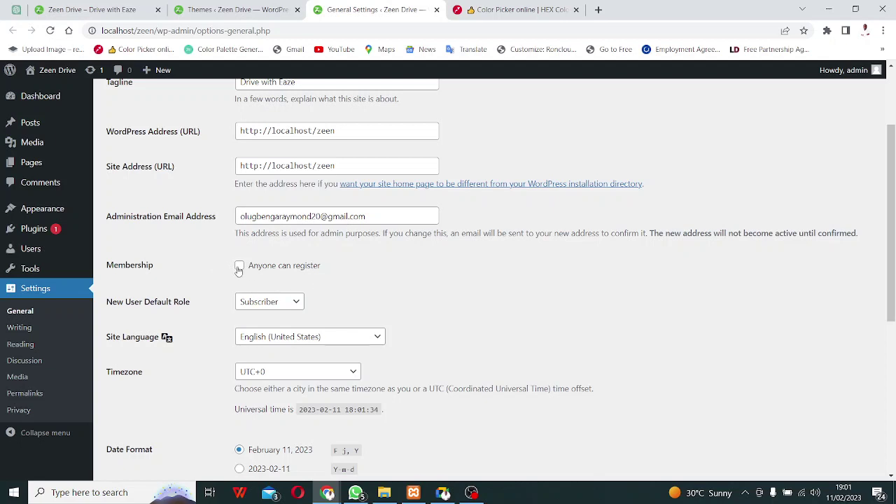
left_click(292, 302)
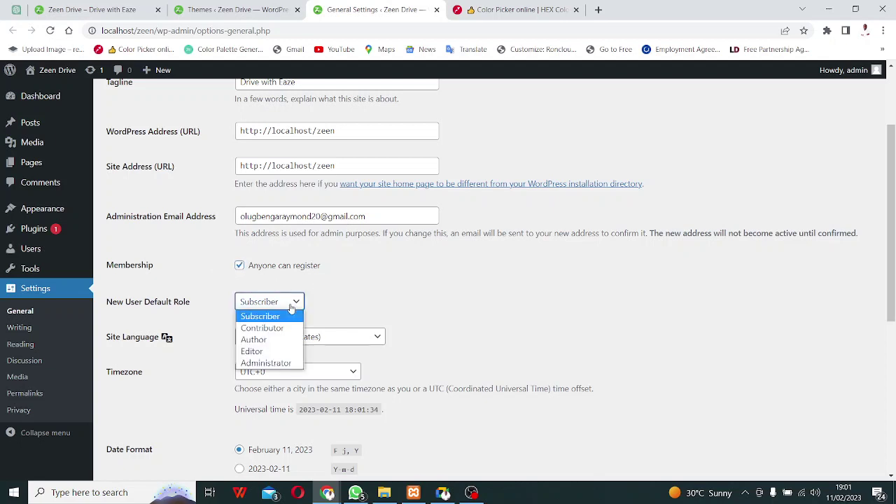
left_click(291, 308)
left_click(296, 304)
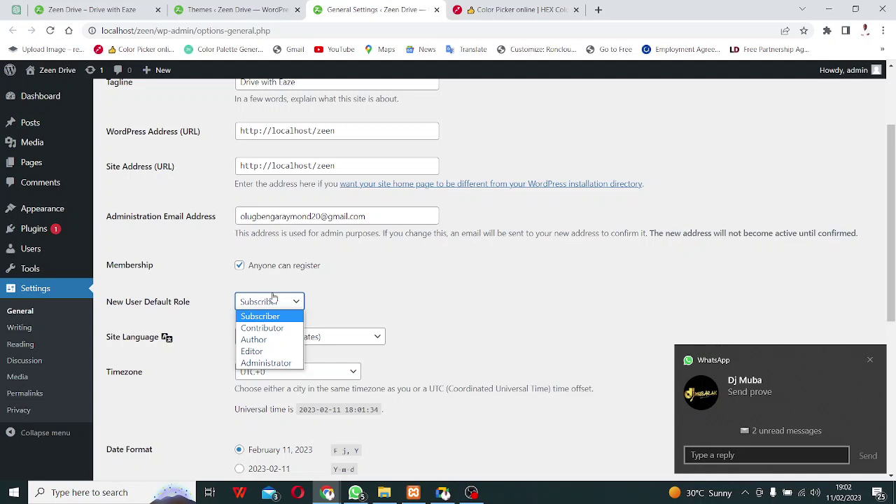
left_click(520, 342)
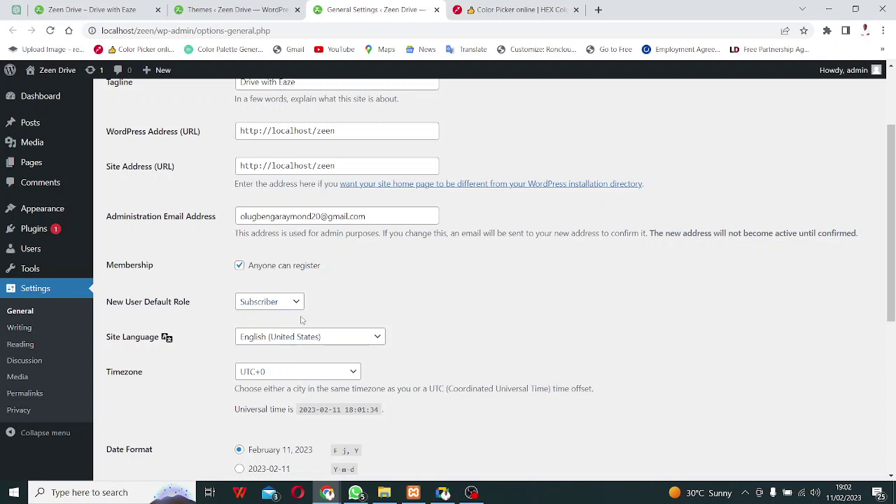
Look through the timezone choices and scroll down the General settings.
left_click(314, 377)
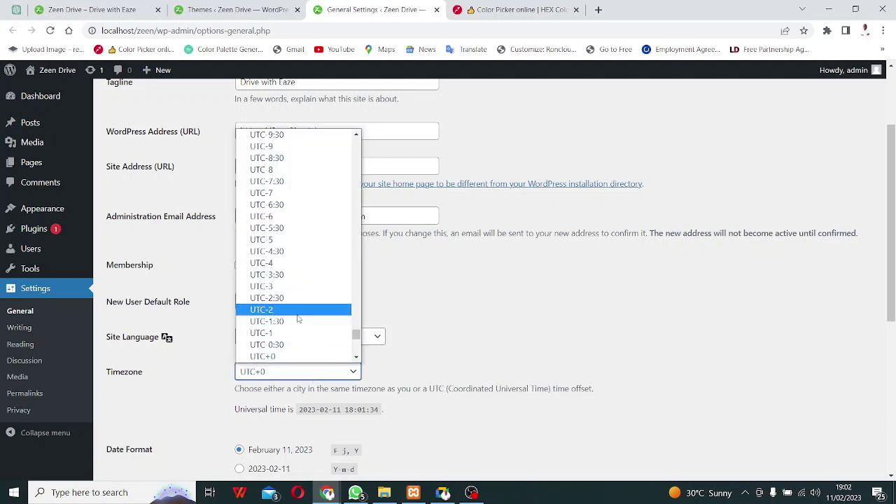
scroll(296, 316, "down", 3)
key("Escape")
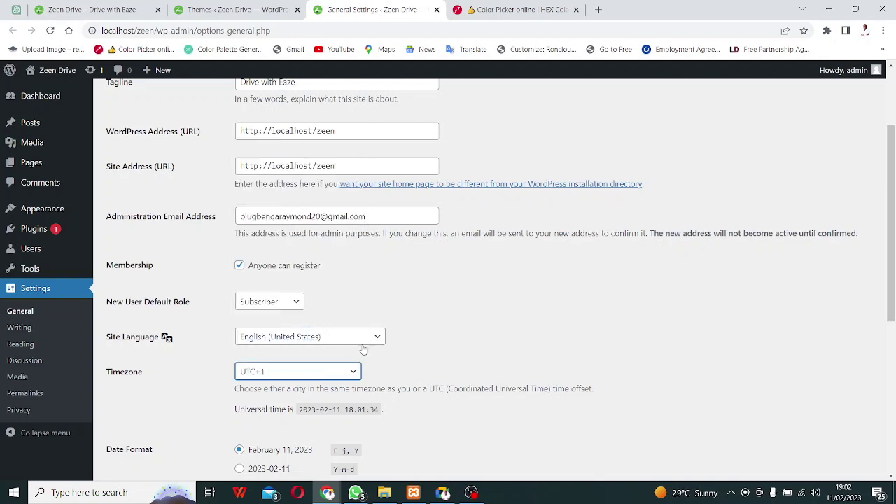
scroll(363, 350, "down", 2)
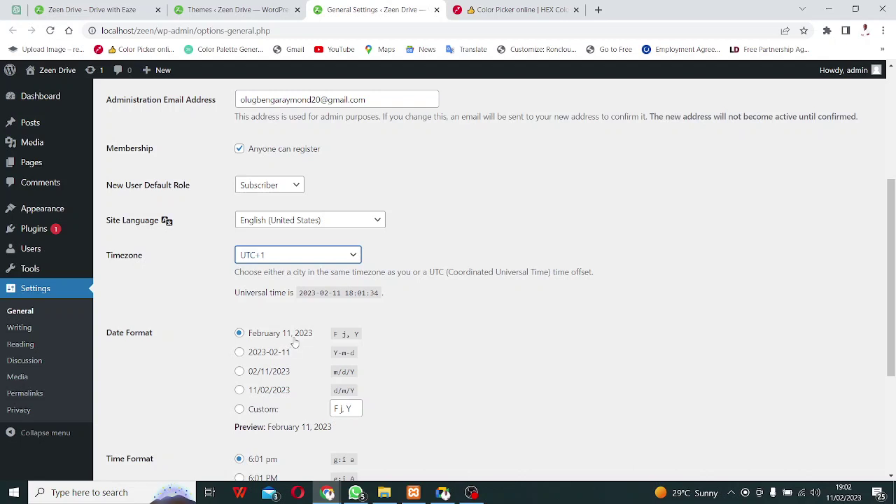
scroll(293, 342, "down", 3)
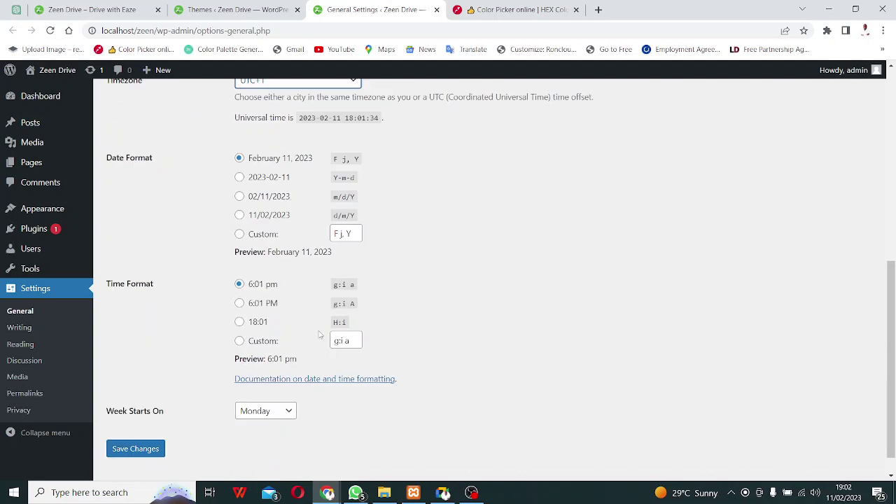
Choose the 24-hour 18:01 time format, start weeks on Sunday, and save.
left_click(239, 323)
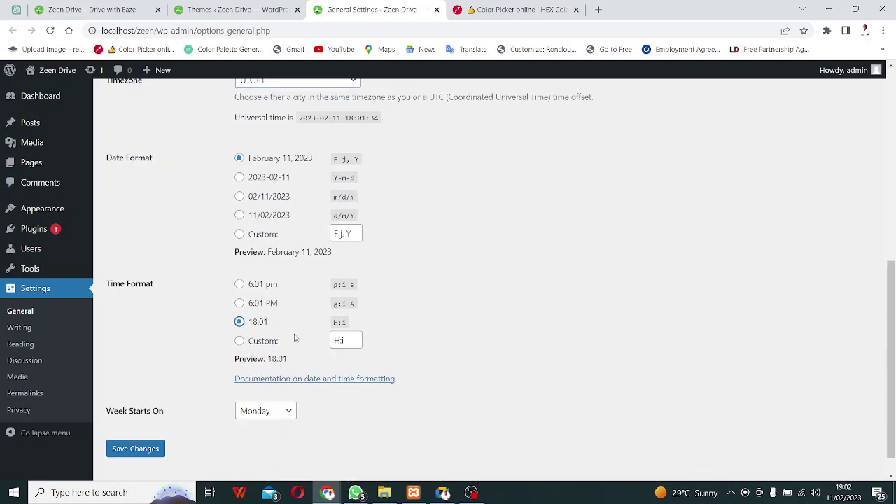
scroll(258, 387, "down", 1)
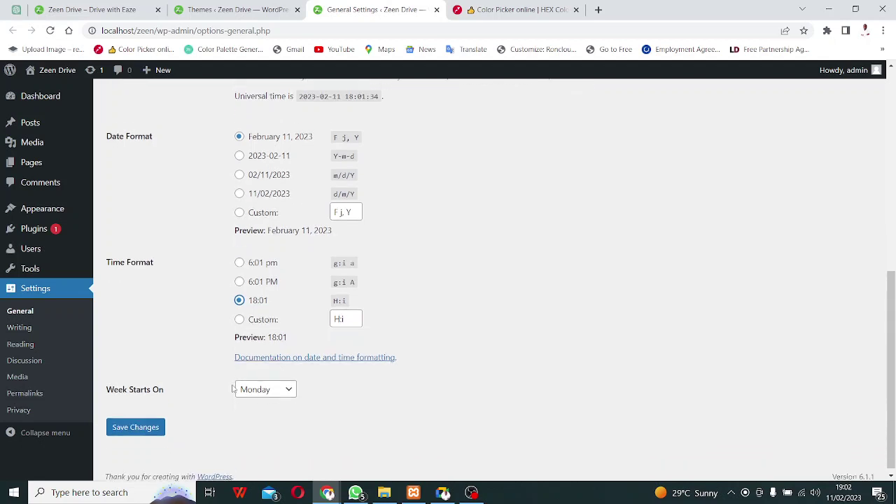
left_click(285, 390)
left_click(260, 397)
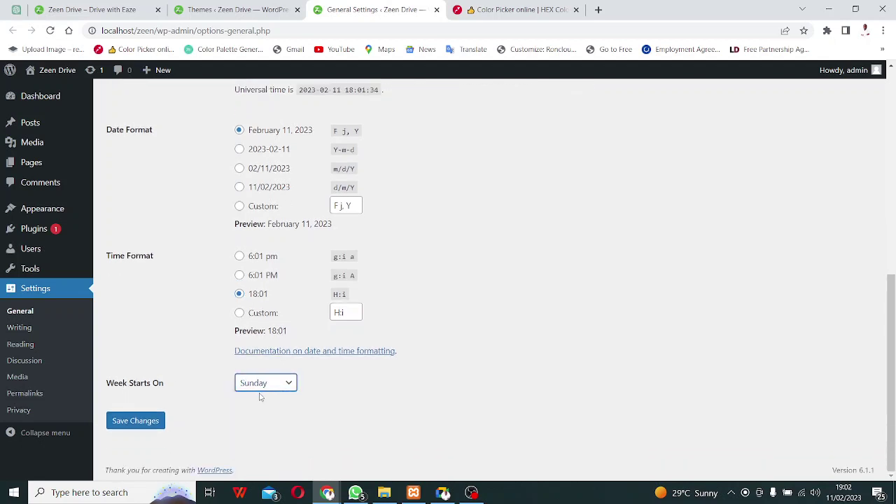
left_click(151, 424)
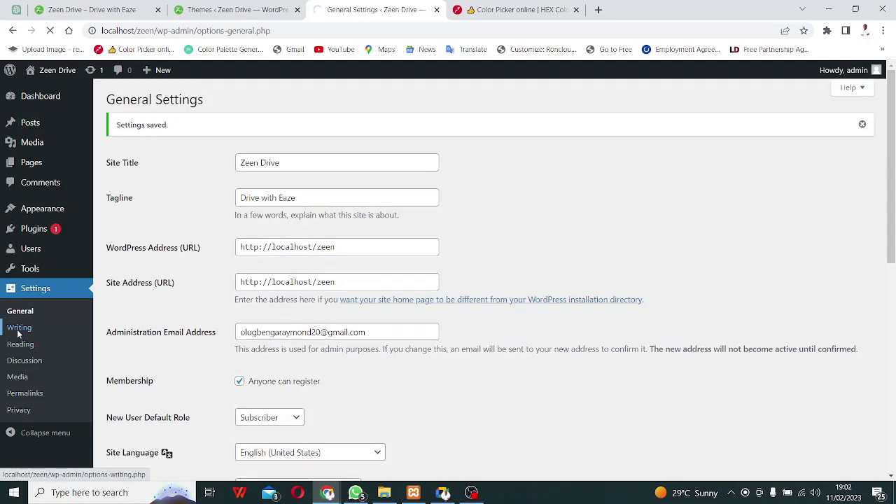
Review Writing, then Reading (static Home page, 10 posts per page), then go to Discussion settings.
left_click(19, 334)
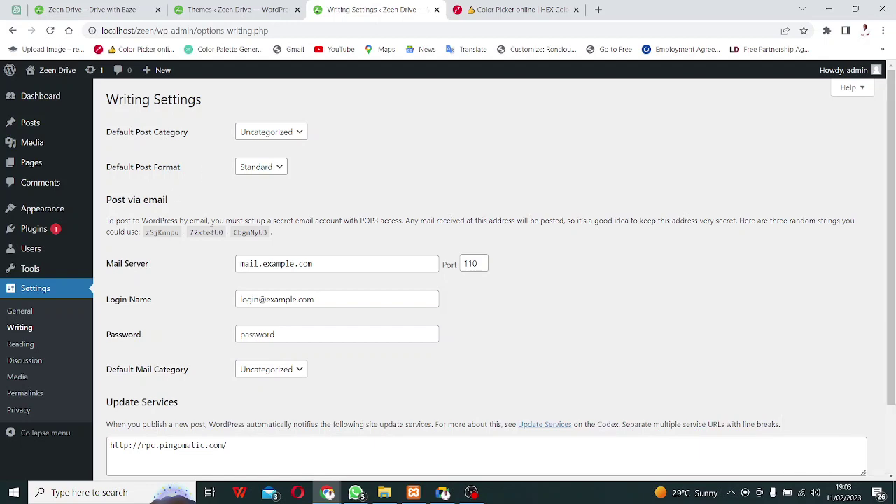
scroll(212, 231, "down", 2)
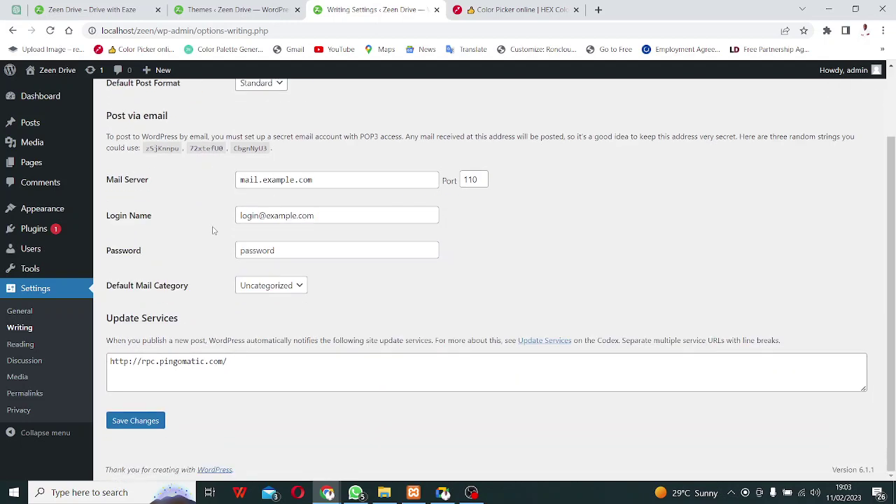
left_click(31, 348)
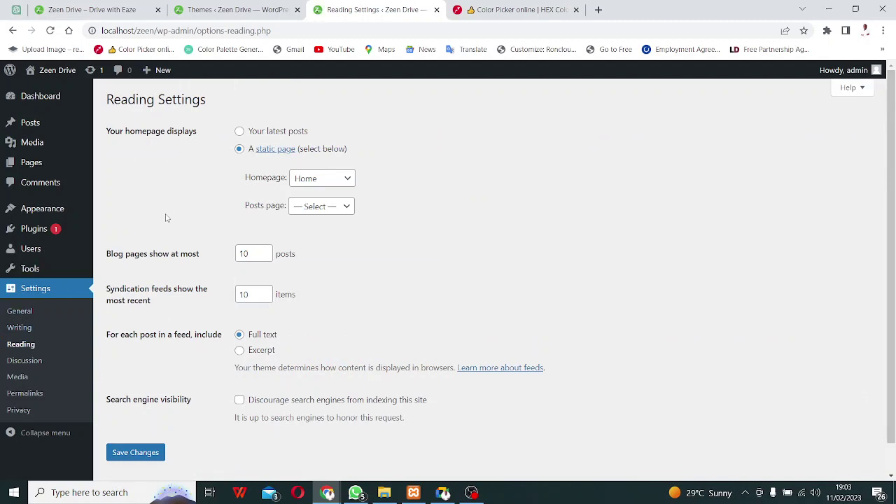
scroll(228, 479, "down", 1)
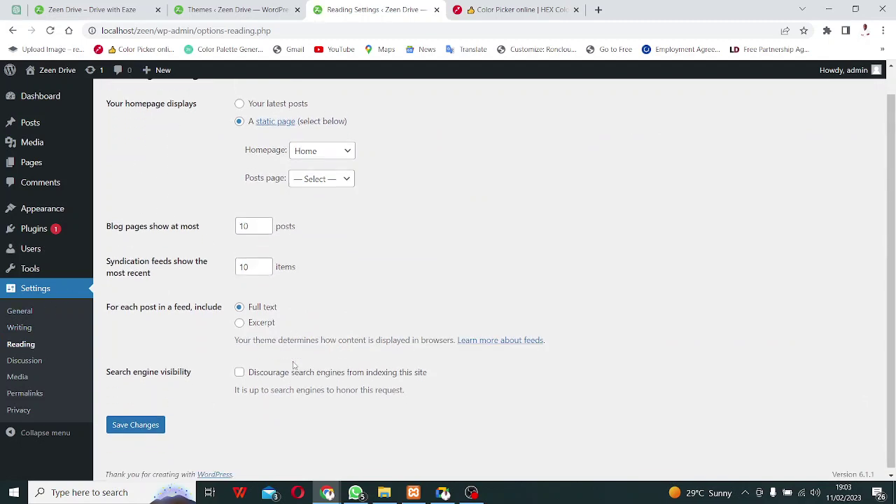
left_click(30, 363)
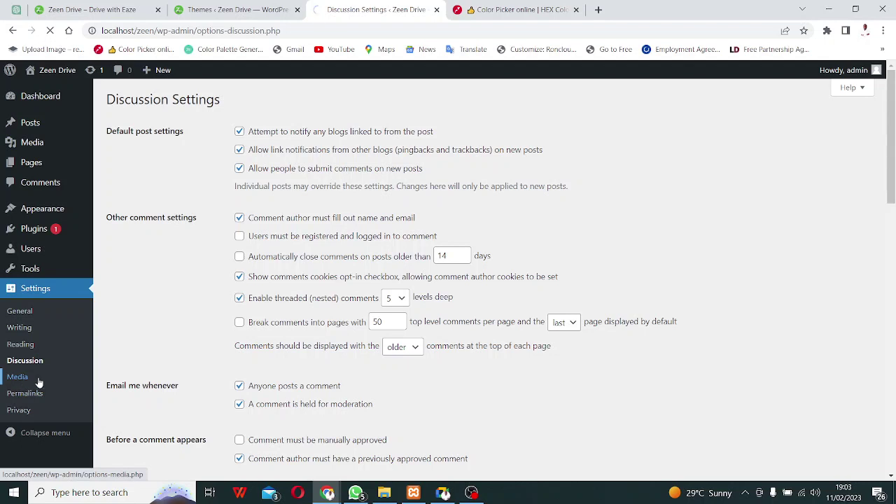
Review Media settings: thumbnail 150×150, medium 300×300, large 1024×1024 image sizes.
left_click(35, 379)
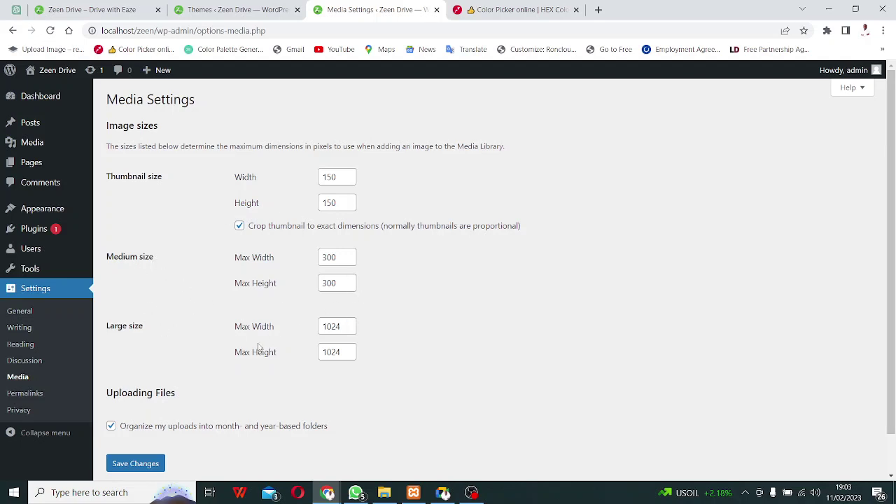
scroll(187, 380, "down", 1)
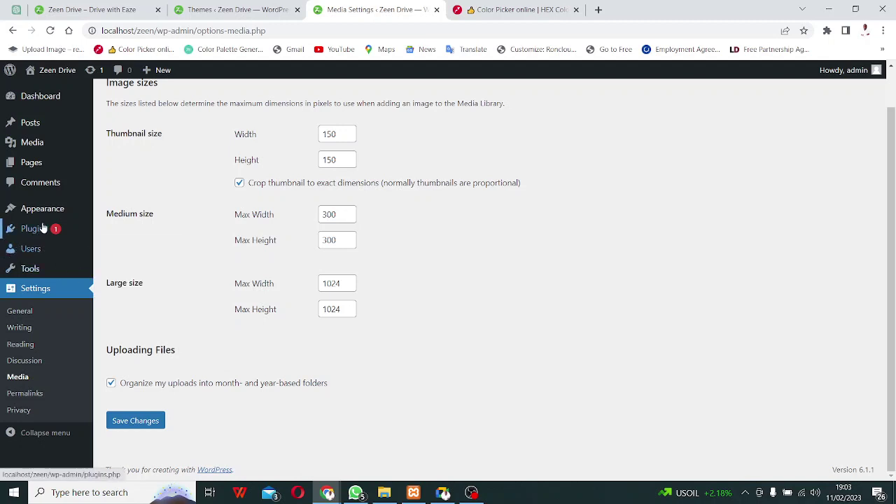
mouse_move(35, 203)
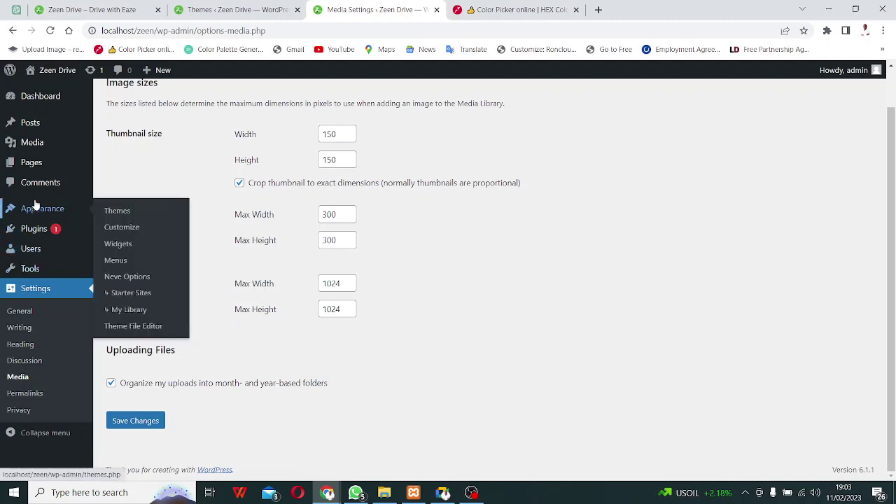
mouse_move(37, 254)
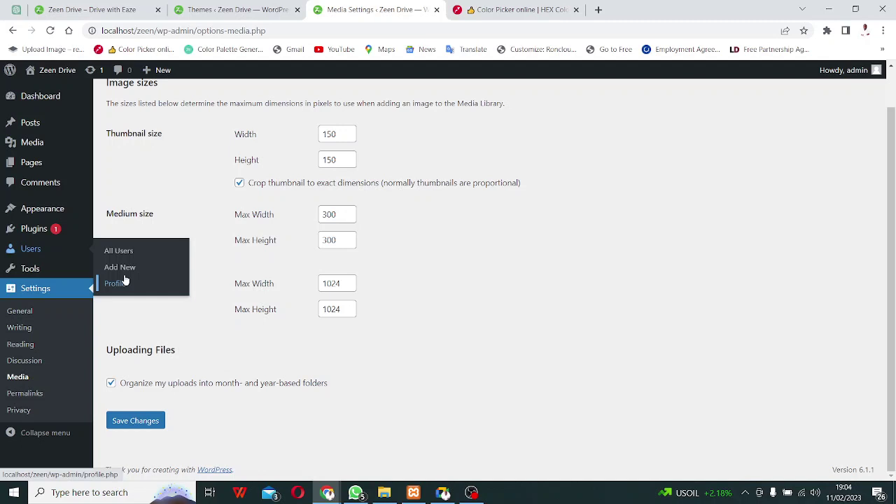
Go to the Users list and start a new user with Add New.
right_click(31, 249)
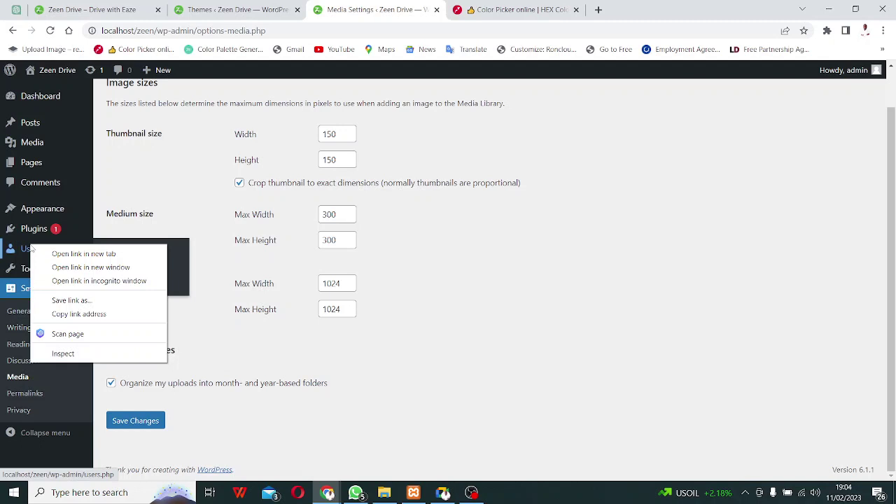
left_click(27, 250)
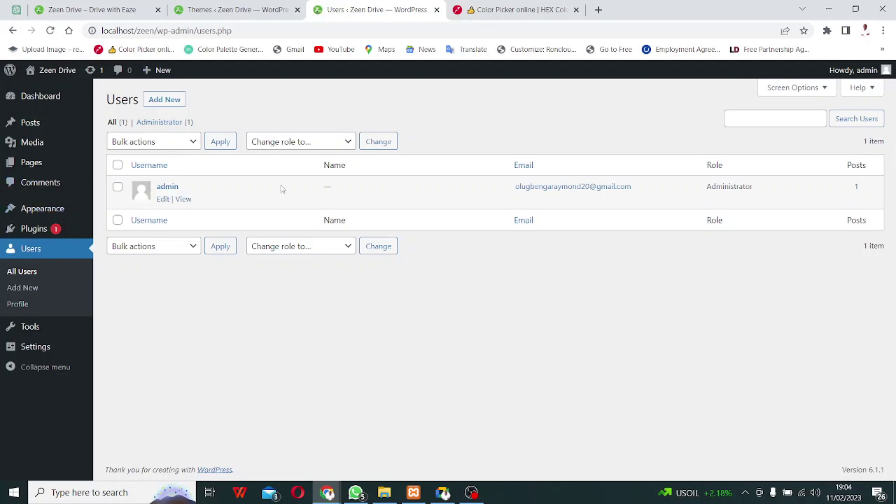
left_click(164, 99)
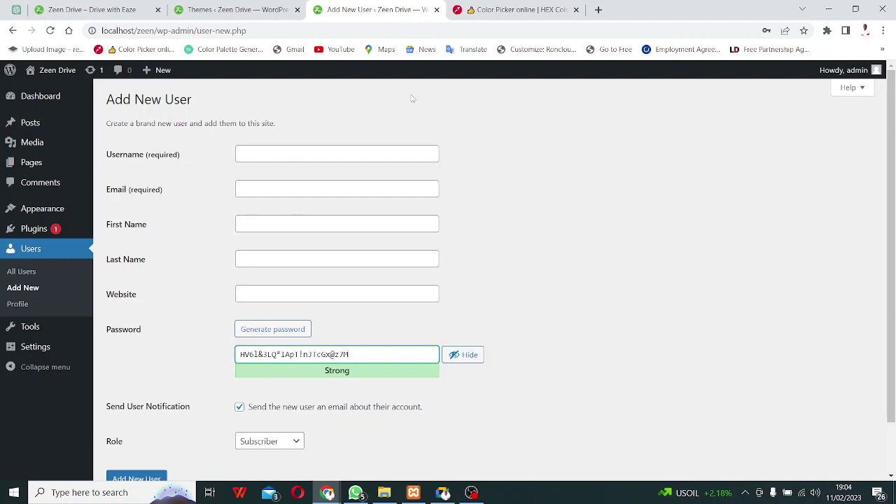
Close the Add New User tab and open the Pages list in a new tab.
left_click(436, 10)
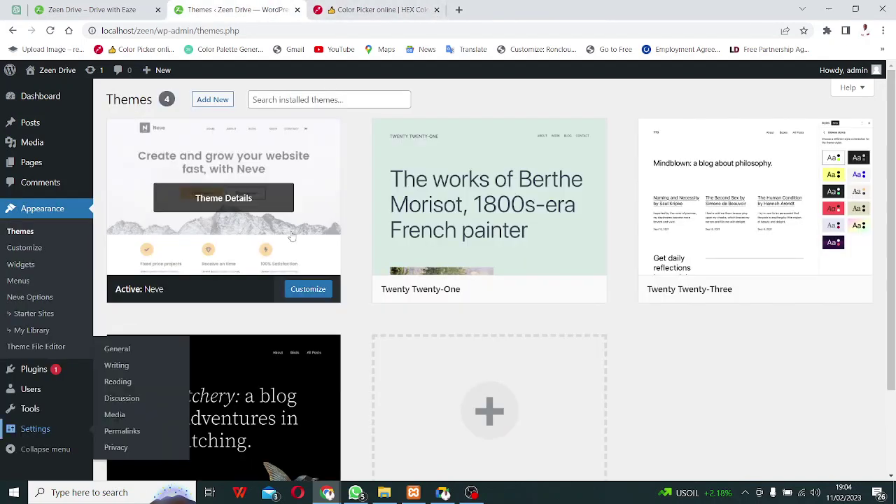
mouse_move(37, 163)
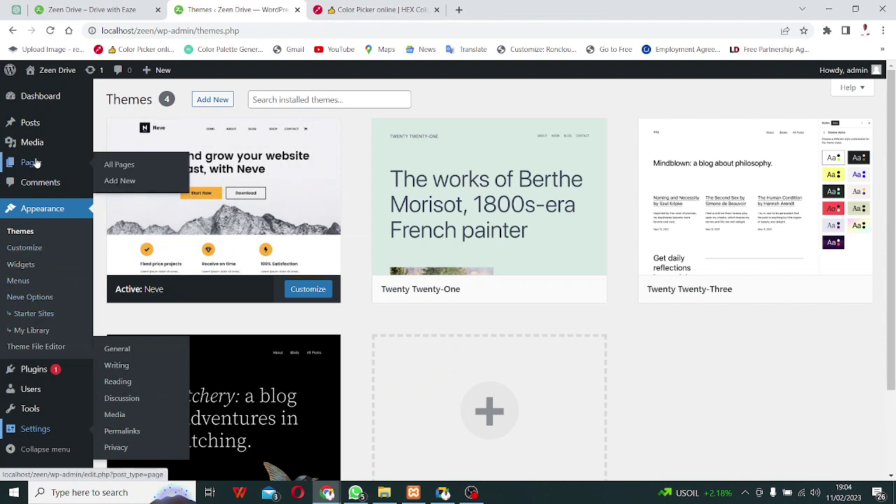
right_click(35, 166)
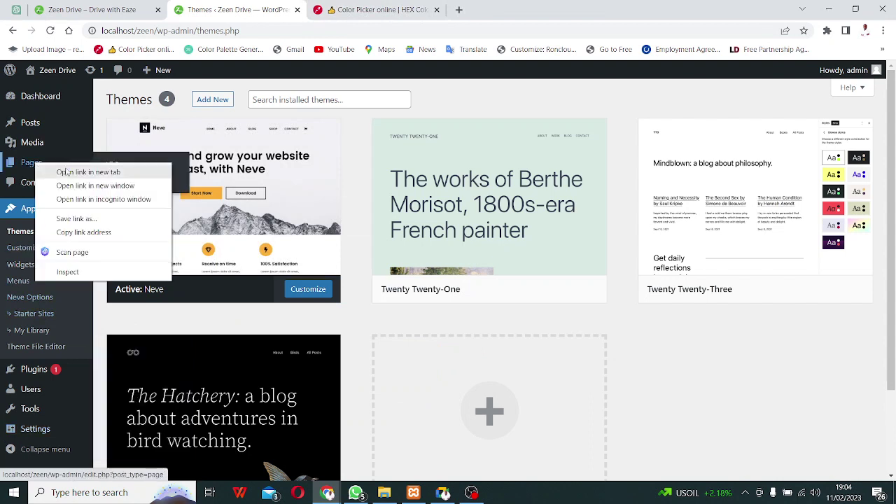
left_click(67, 172)
left_click(381, 10)
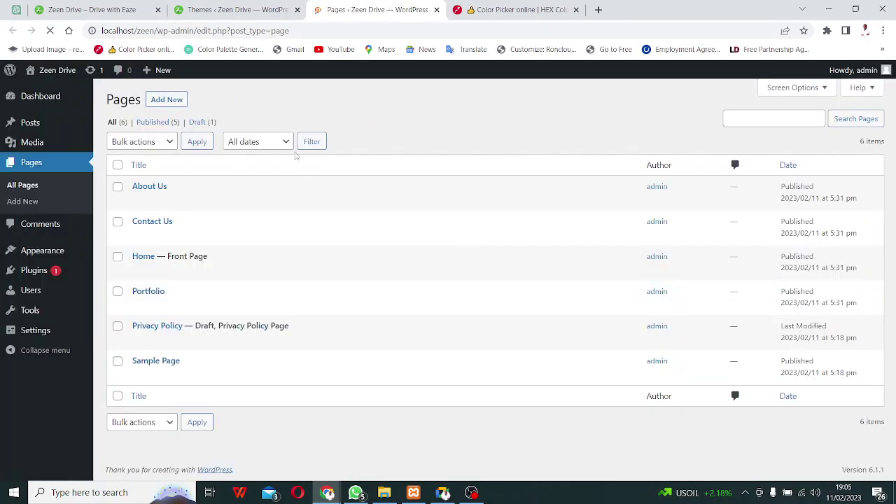
View the live About Us page, then return to the Pages list to edit Home.
left_click(255, 7)
left_click(91, 9)
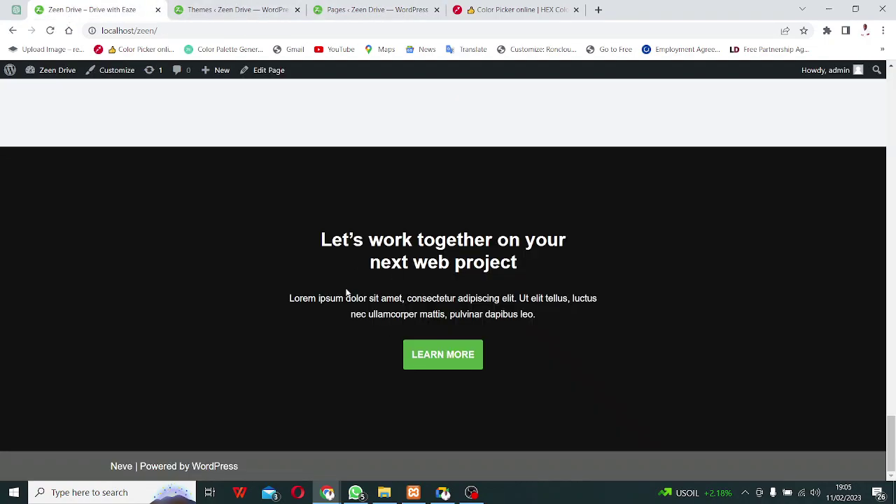
scroll(346, 293, "up", 20)
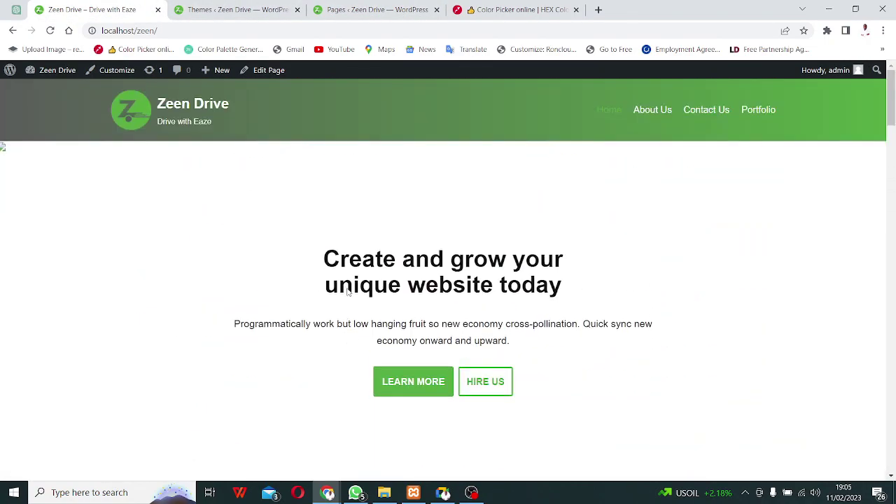
left_click(643, 112)
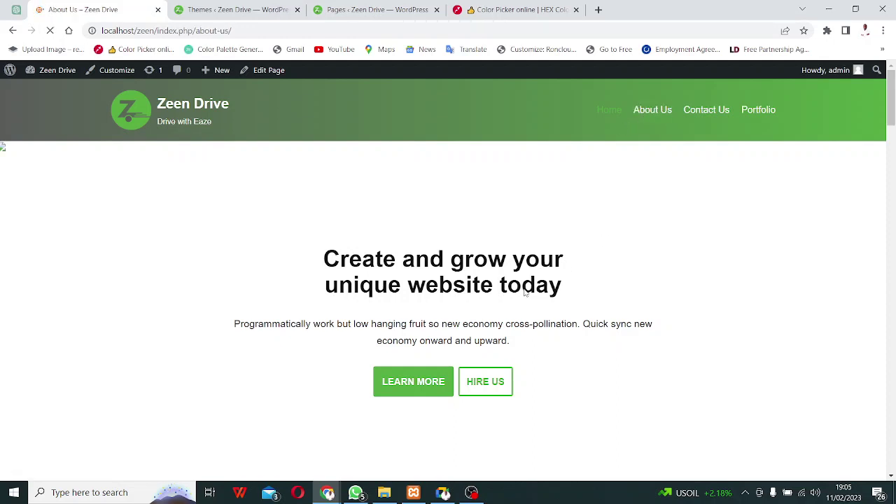
scroll(312, 264, "down", 15)
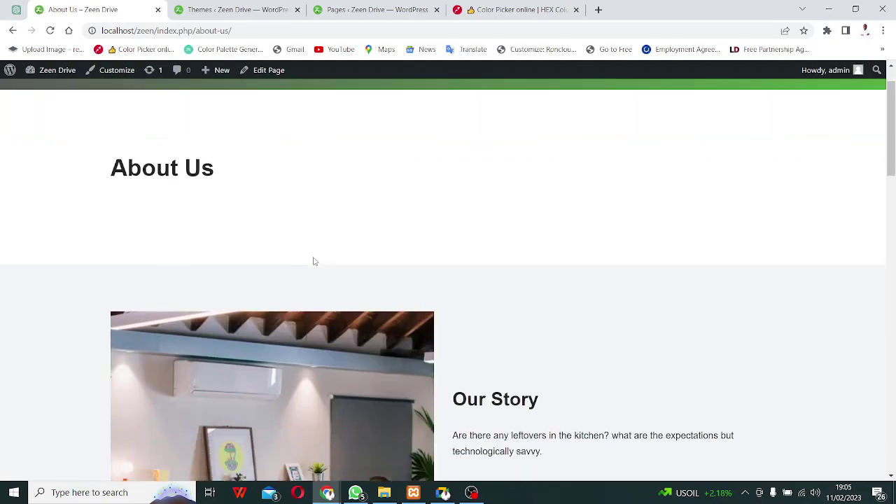
scroll(315, 260, "down", 7)
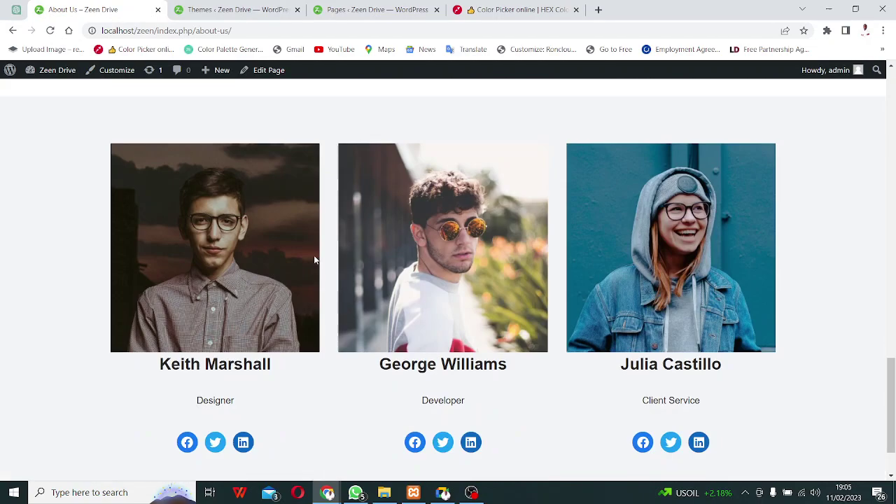
scroll(314, 259, "up", 11)
scroll(315, 262, "up", 10)
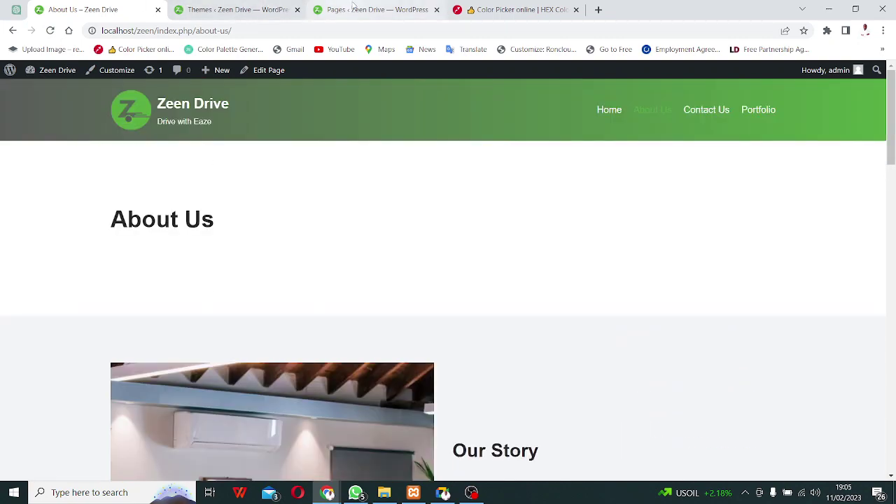
left_click(371, 9)
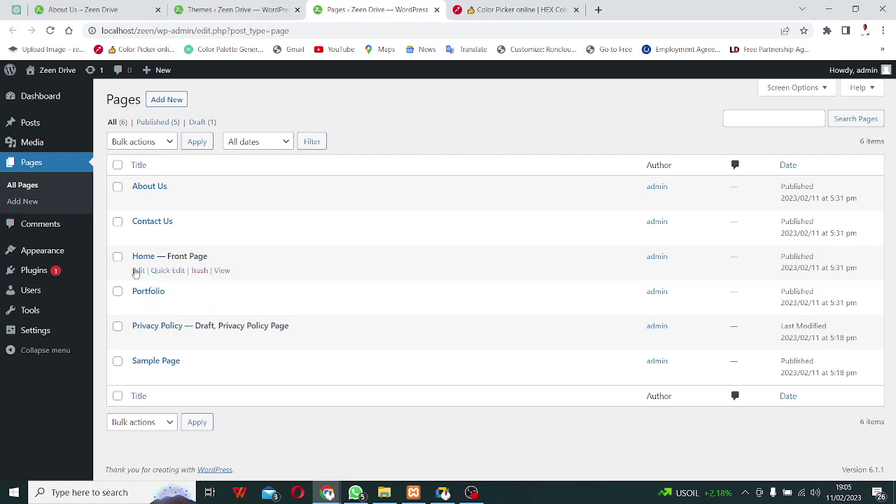
right_click(137, 270)
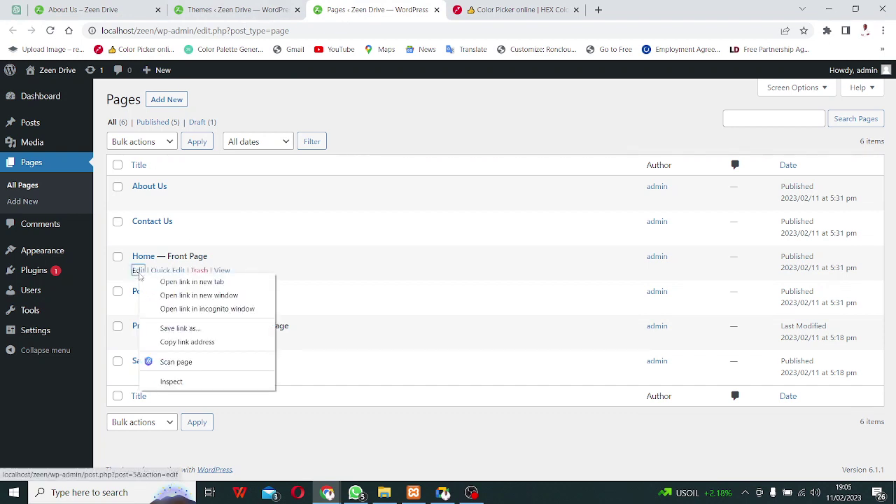
Open the Home page in the block editor in a new tab and select the hero cover block.
left_click(186, 283)
key("ctrl+Tab")
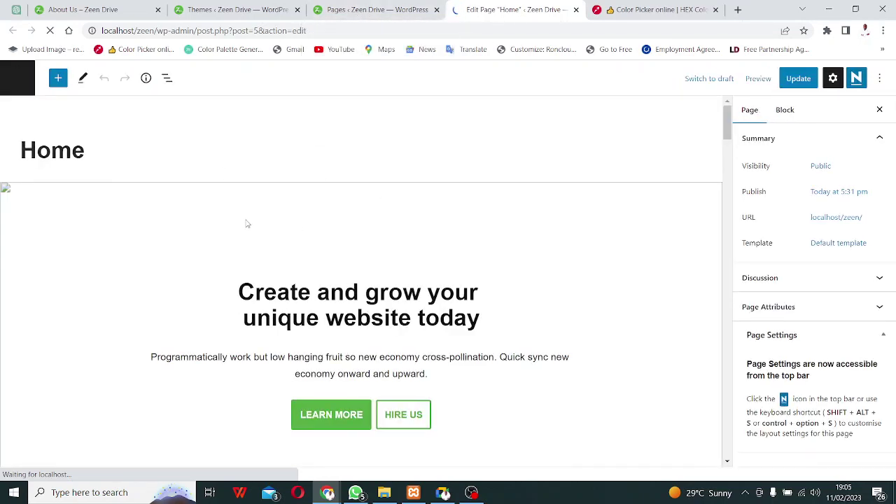
left_click(246, 223)
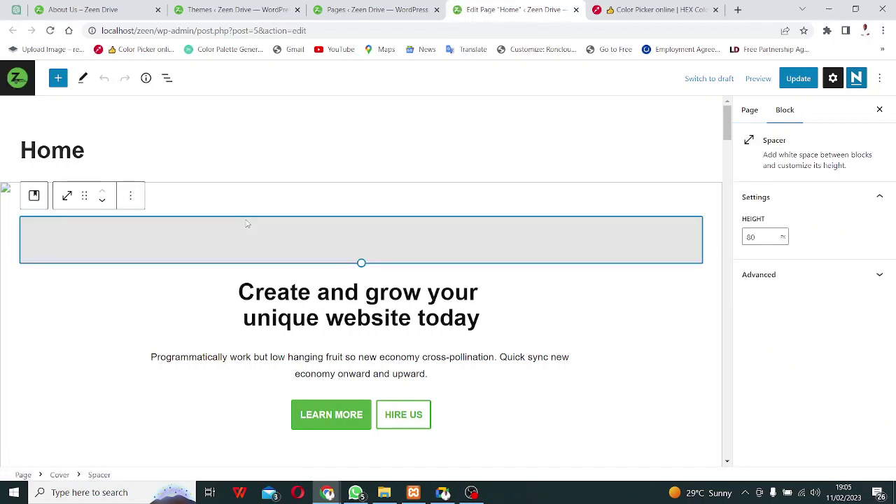
left_click(62, 349)
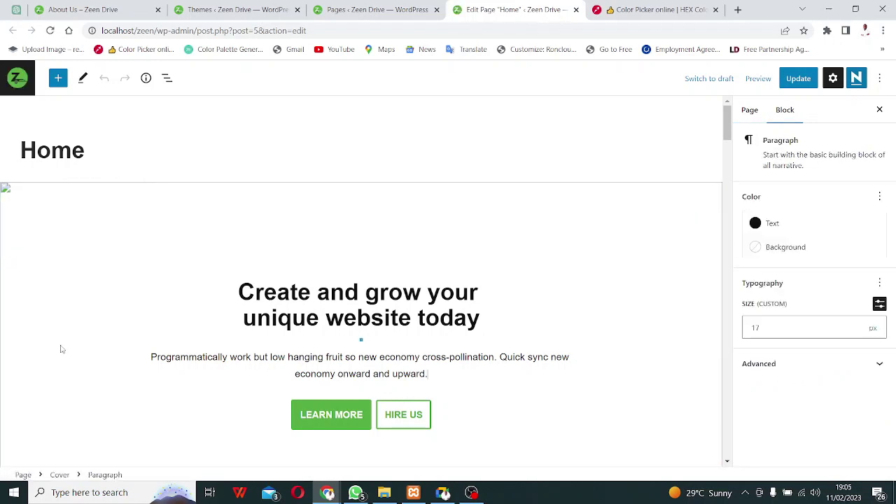
left_click(4, 188)
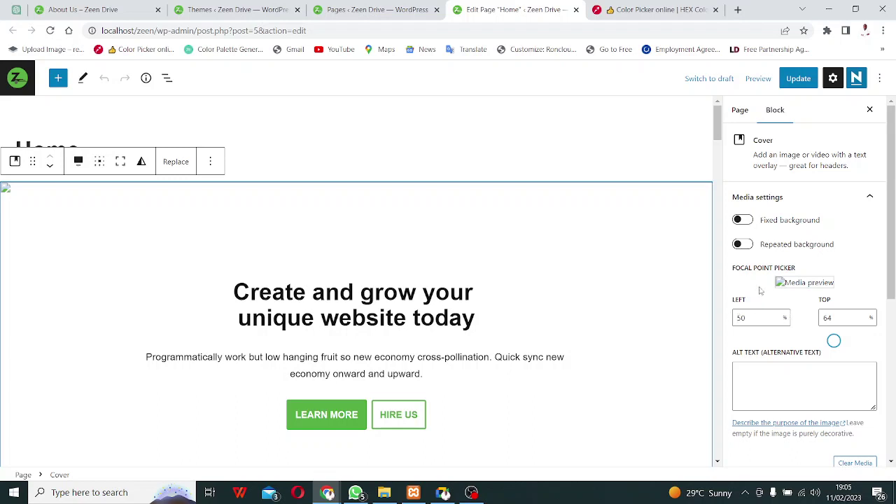
Move the cover image's focal point toward the upper left and glance at its advanced settings.
scroll(762, 273, "down", 3)
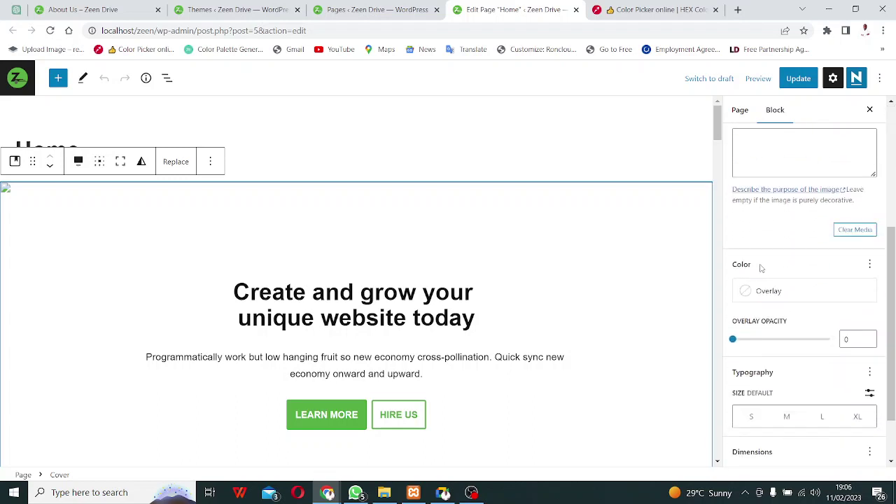
scroll(762, 269, "up", 3)
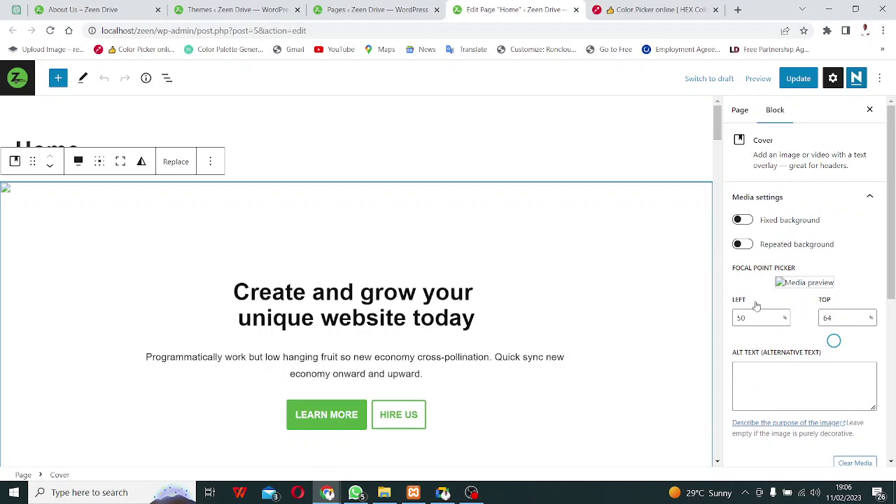
left_click(803, 281)
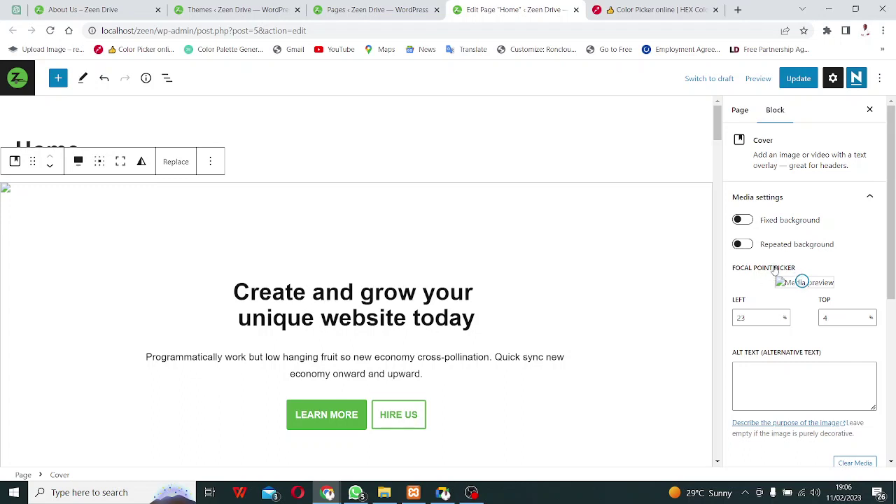
scroll(776, 270, "down", 3)
scroll(792, 256, "down", 3)
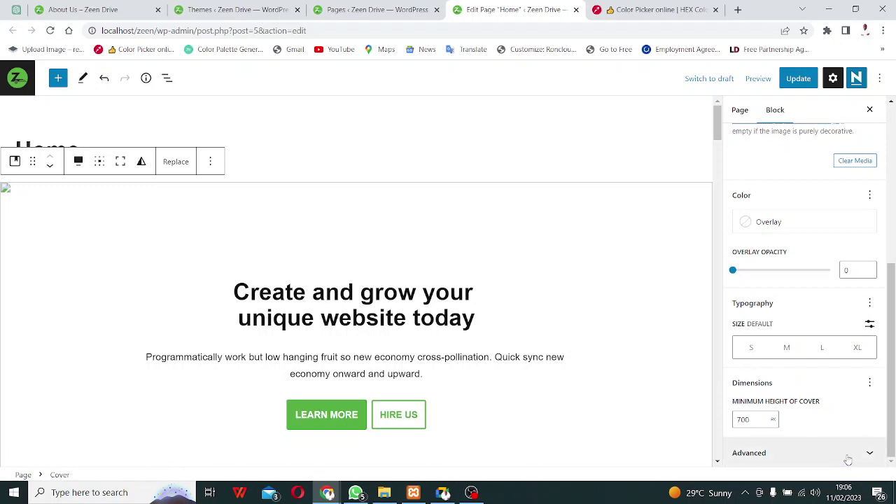
left_click(810, 453)
scroll(809, 443, "down", 3)
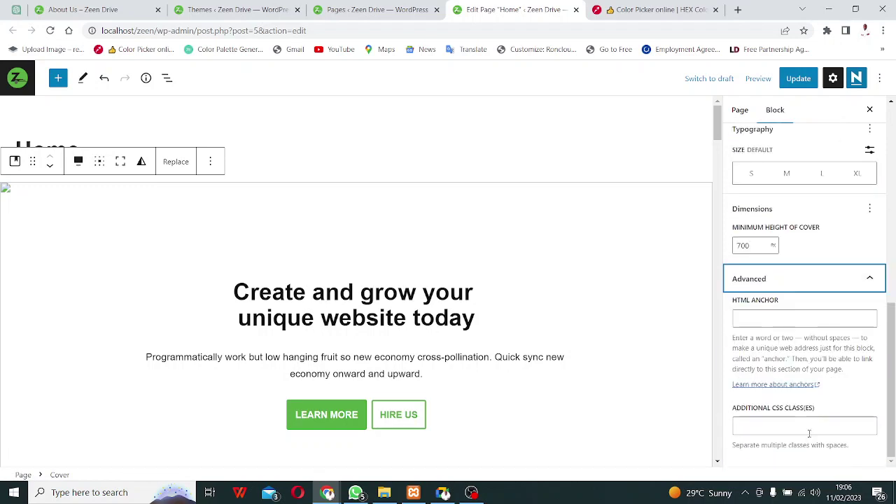
left_click(855, 279)
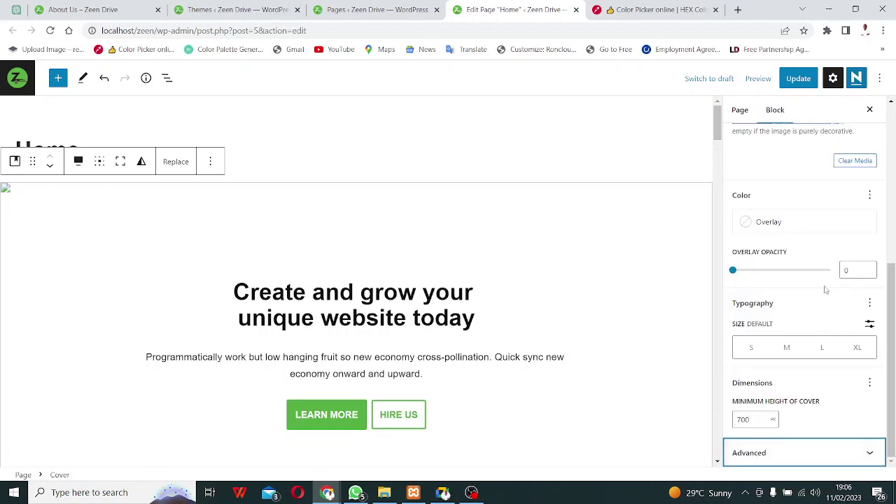
scroll(820, 294, "up", 3)
scroll(813, 298, "up", 1)
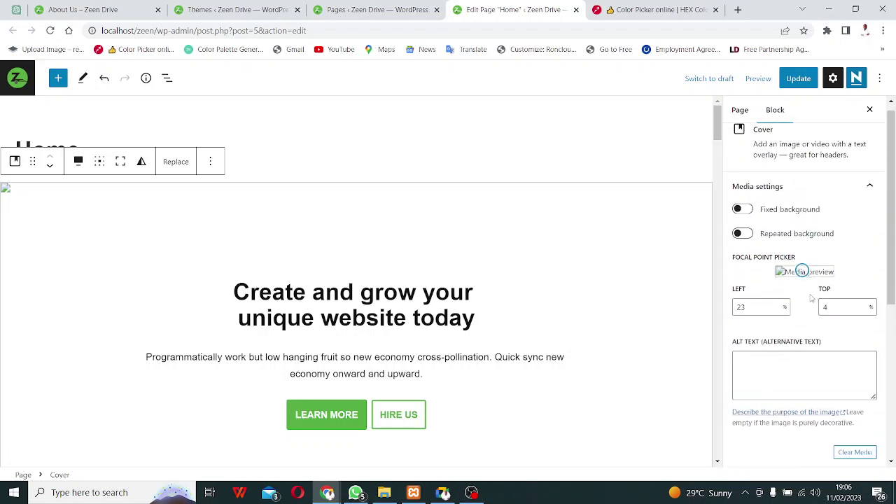
scroll(773, 251, "up", 1)
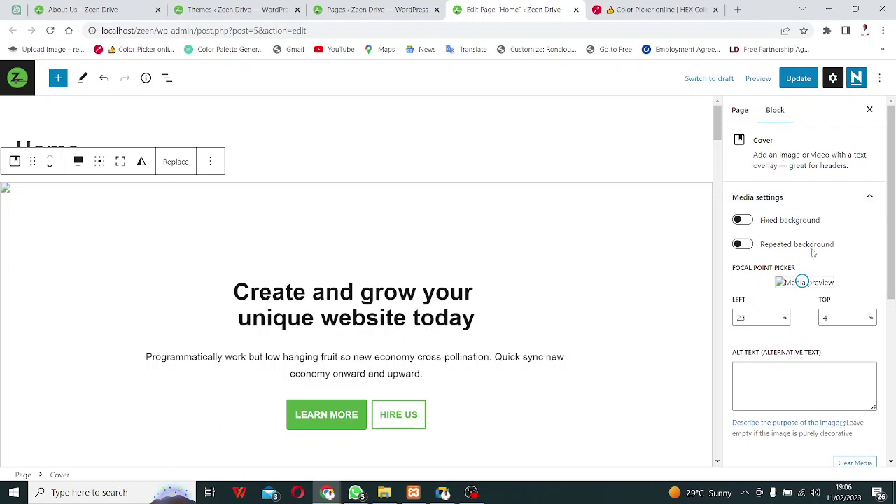
mouse_move(801, 283)
left_mouse_down()
mouse_move(736, 284)
mouse_move(806, 283)
left_mouse_up()
Clear the hero cover block's background image.
scroll(799, 281, "down", 4)
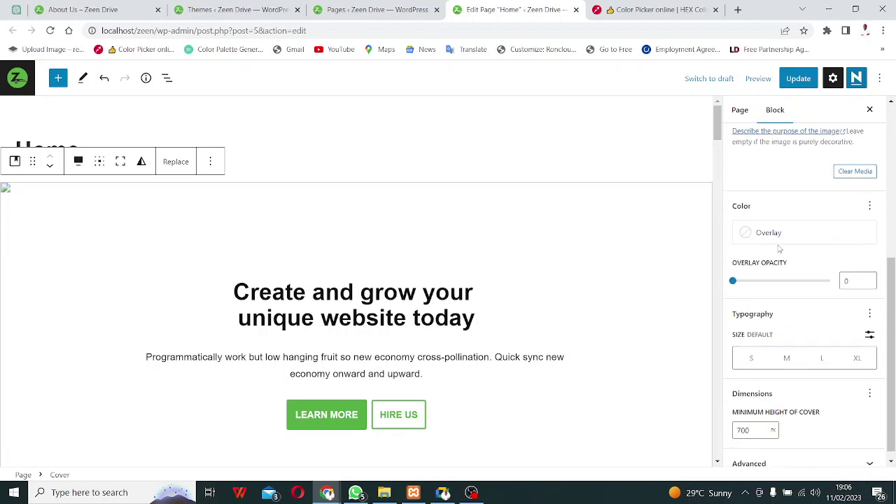
scroll(783, 259, "up", 2)
scroll(765, 276, "up", 1)
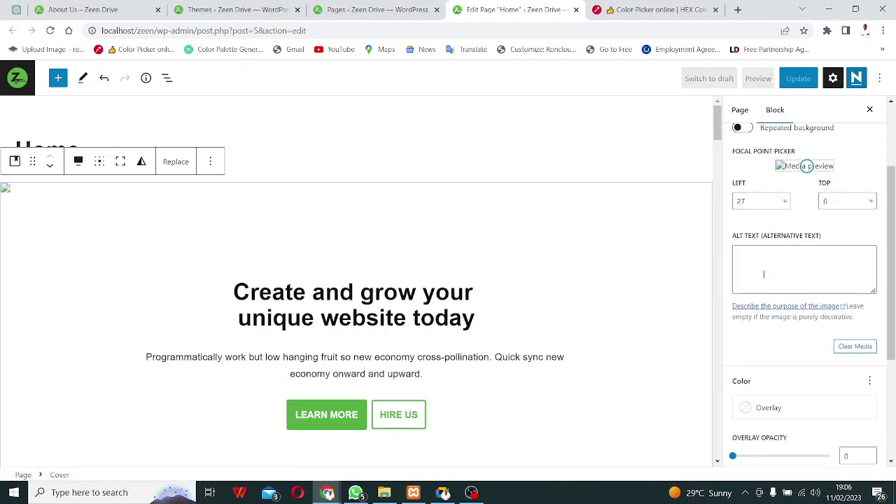
scroll(764, 275, "down", 1)
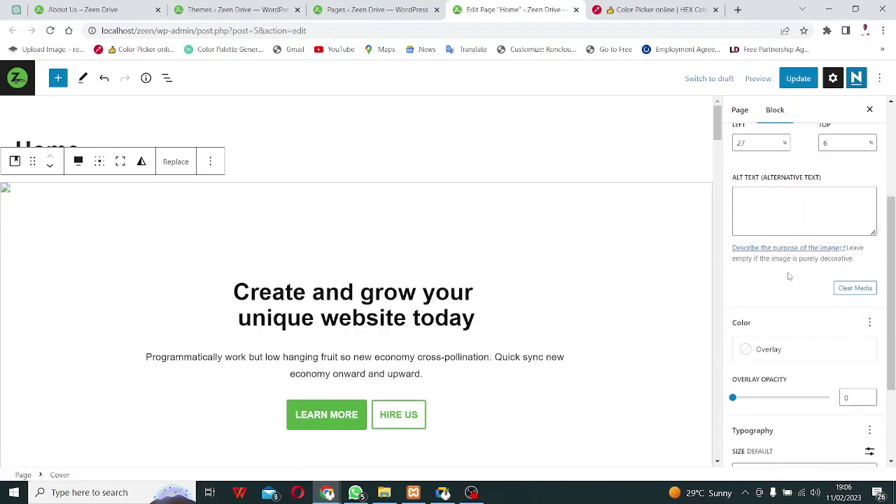
left_click(844, 288)
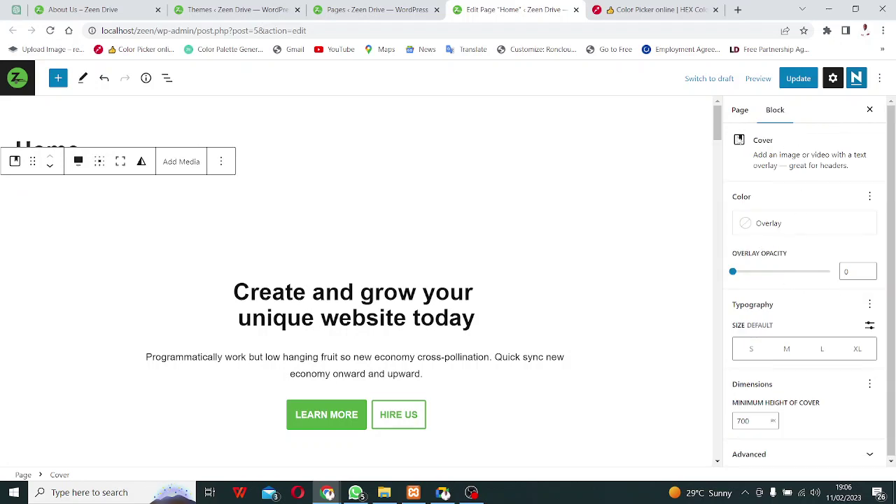
left_click(741, 110)
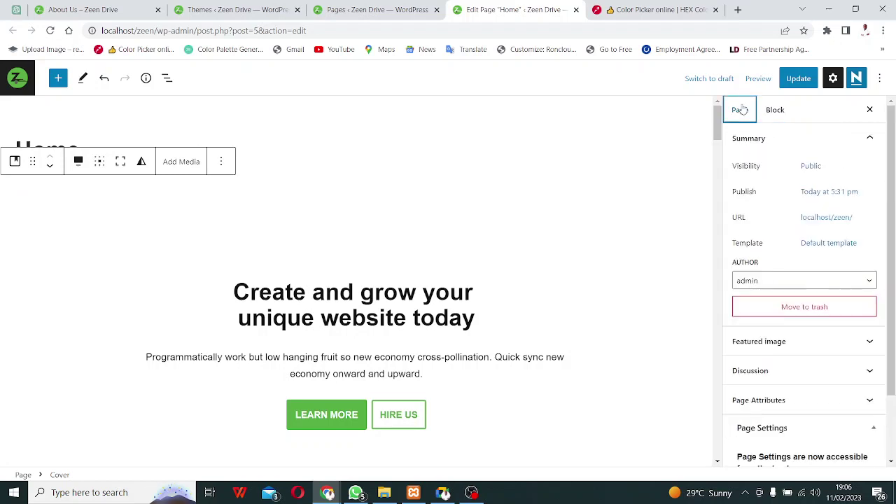
scroll(825, 250, "down", 2)
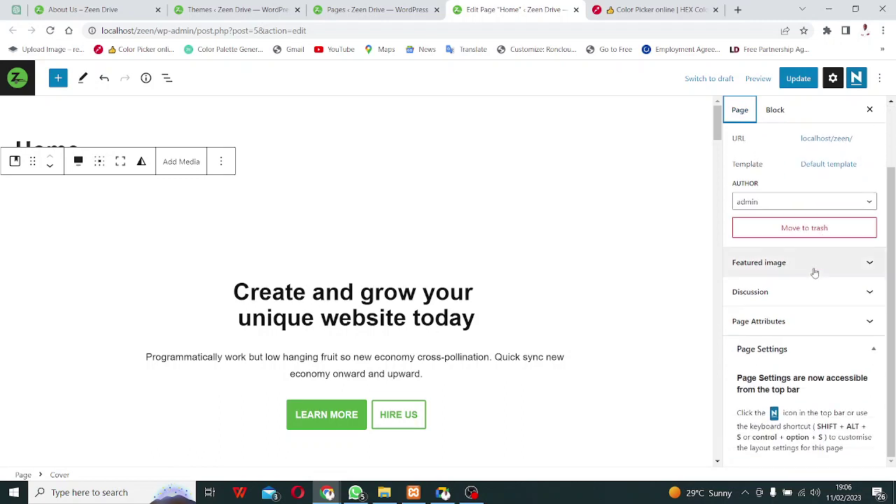
scroll(815, 271, "up", 2)
left_click(776, 110)
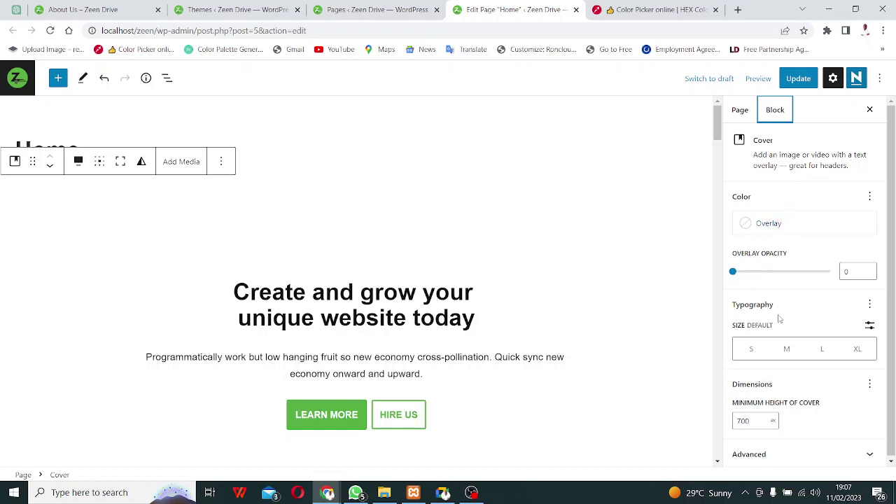
left_click(836, 453)
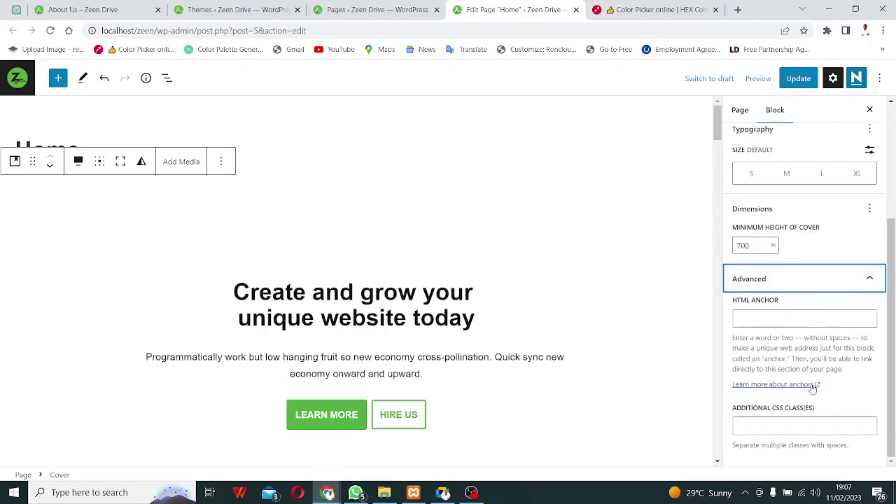
scroll(798, 336, "up", 3)
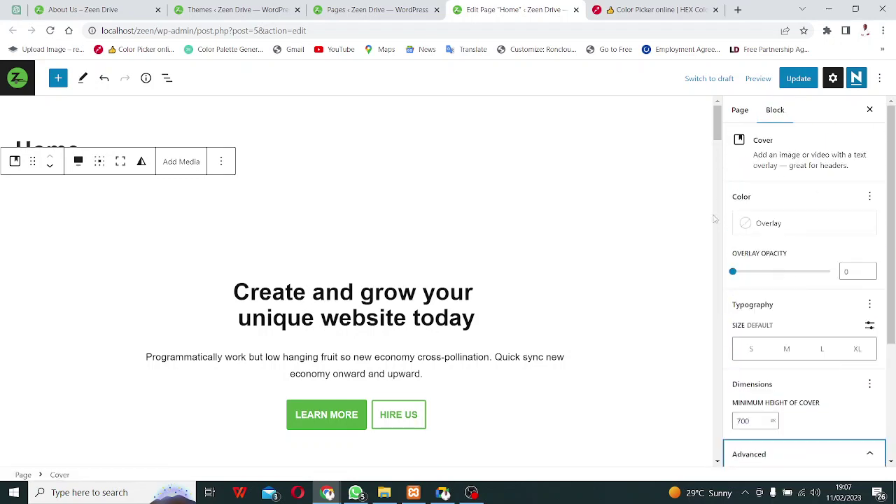
scroll(366, 273, "down", 4)
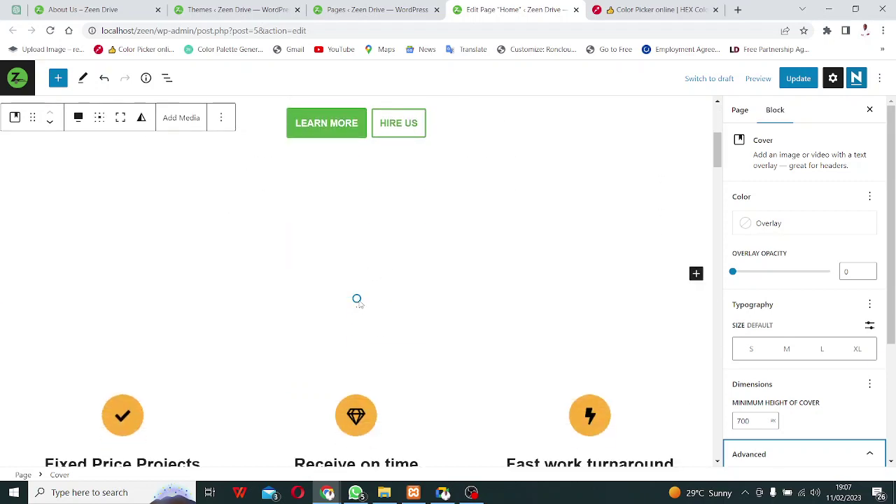
scroll(357, 305, "down", 4)
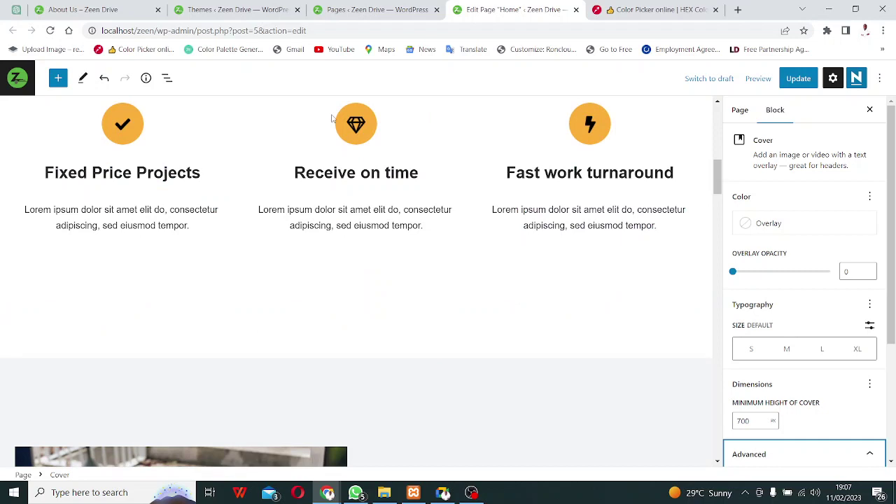
left_click(357, 142)
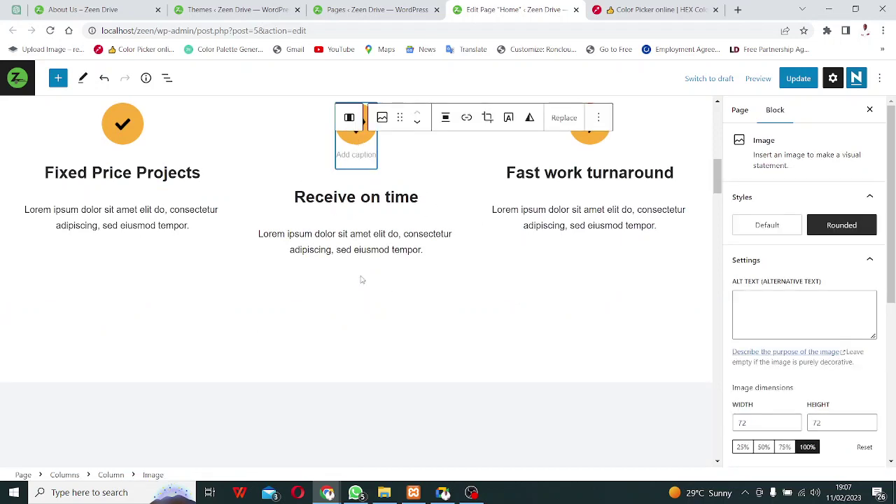
scroll(354, 214, "up", 5)
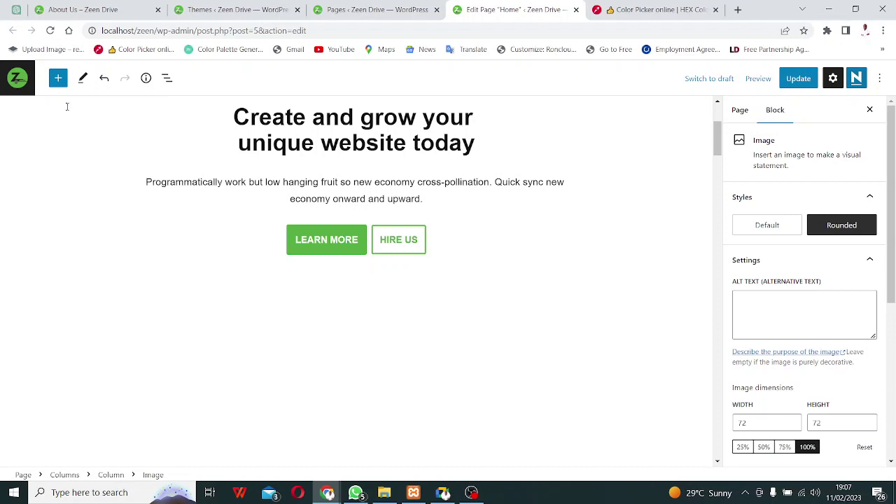
scroll(67, 110, "up", 3)
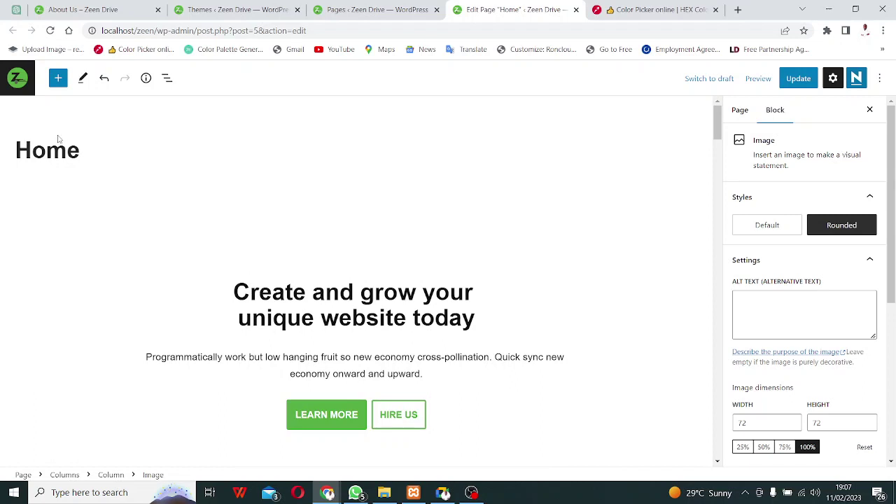
Open the Plugins screen in a new tab from Themes and go to Add New.
left_click(368, 9)
left_click(233, 9)
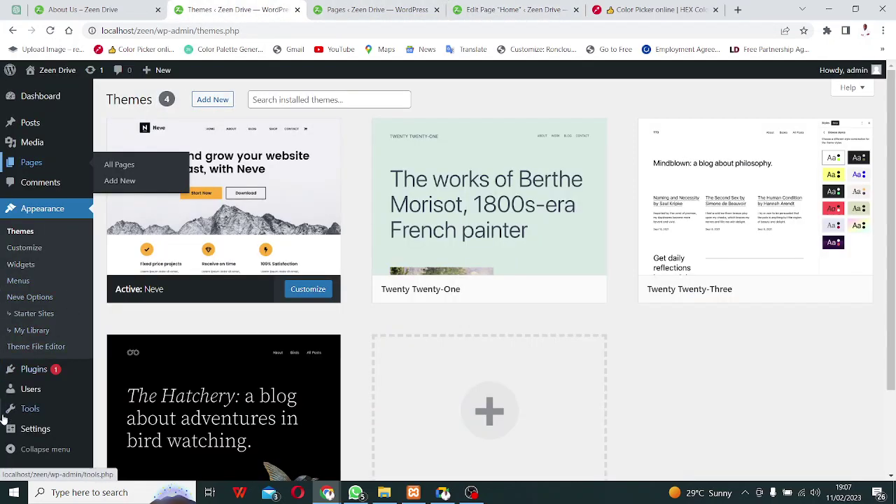
right_click(34, 379)
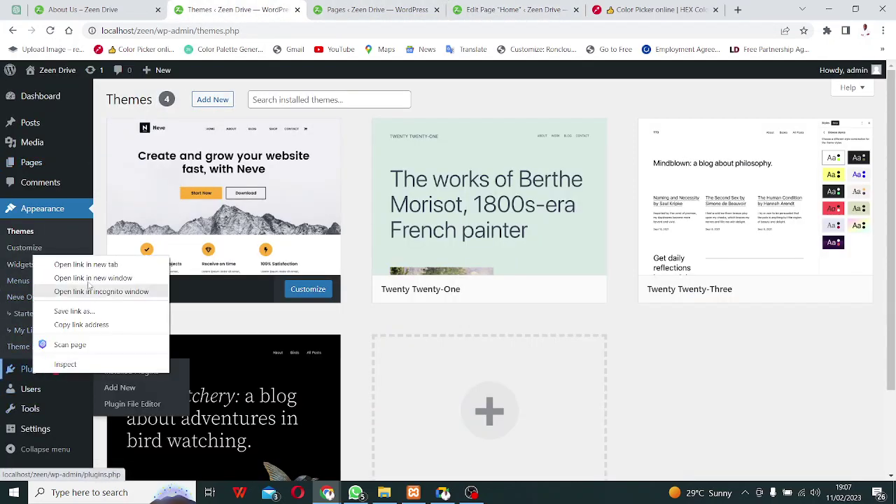
left_click(77, 262)
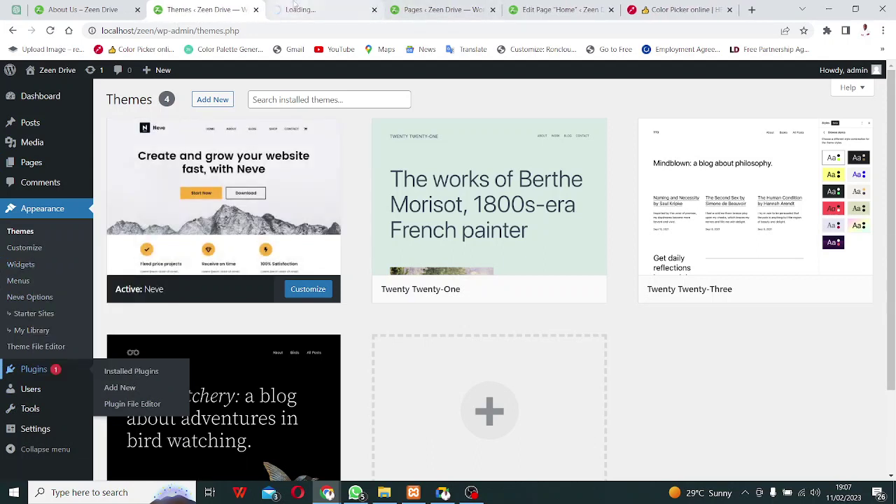
left_click(304, 9)
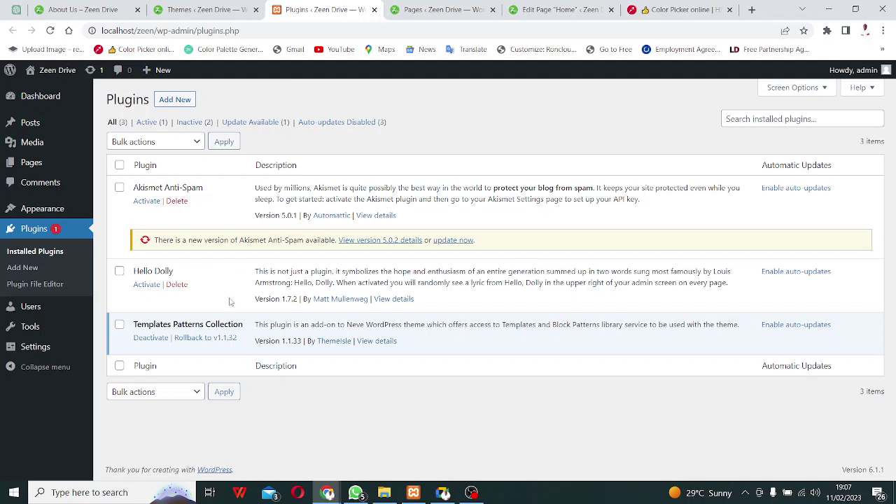
left_click(175, 99)
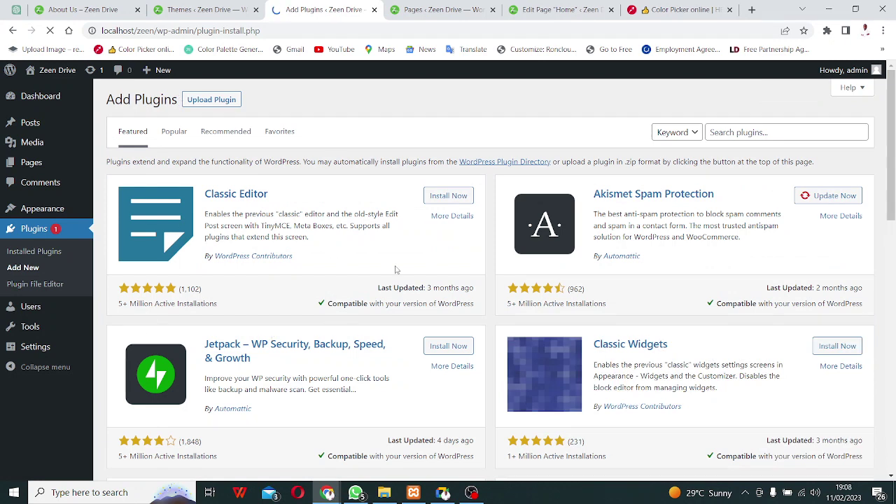
Search plugins for 'elementor', install Elementor Website Builder, and return to the Themes tab.
left_click(750, 135)
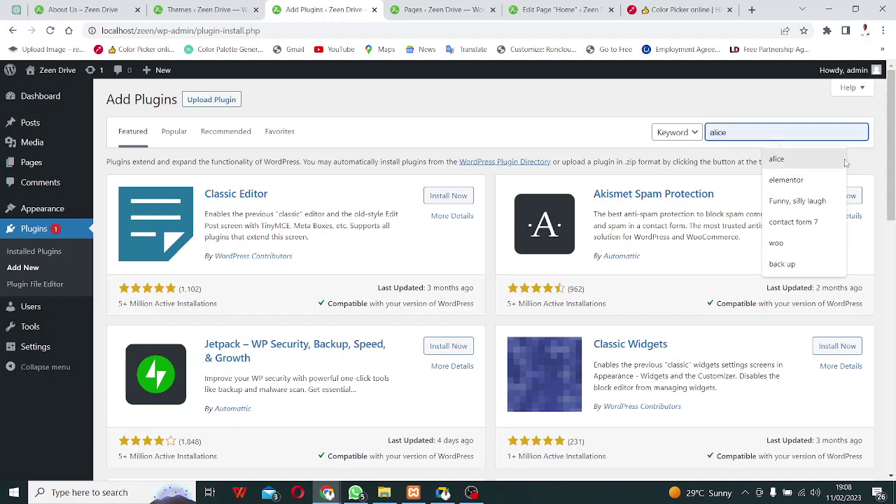
left_click(809, 180)
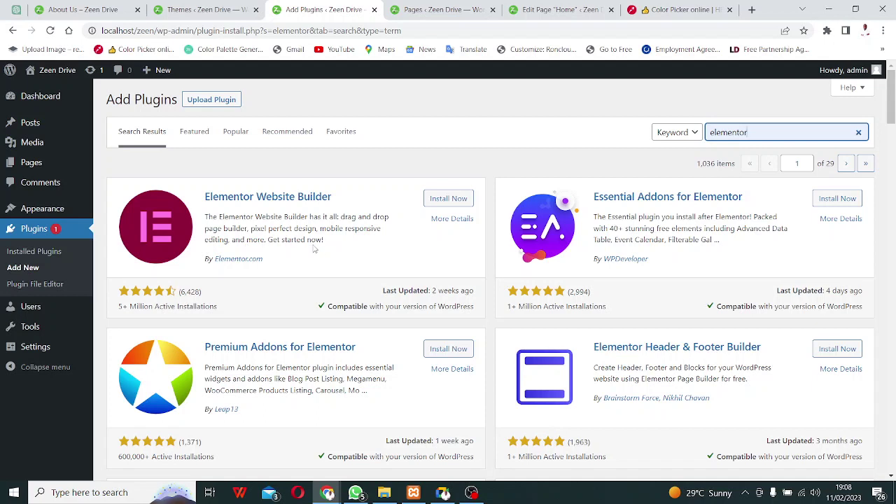
left_click(453, 202)
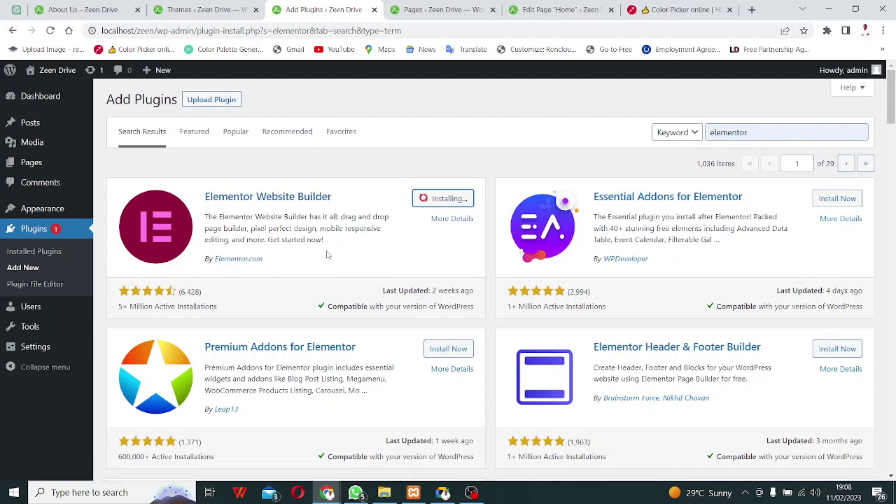
left_click(184, 7)
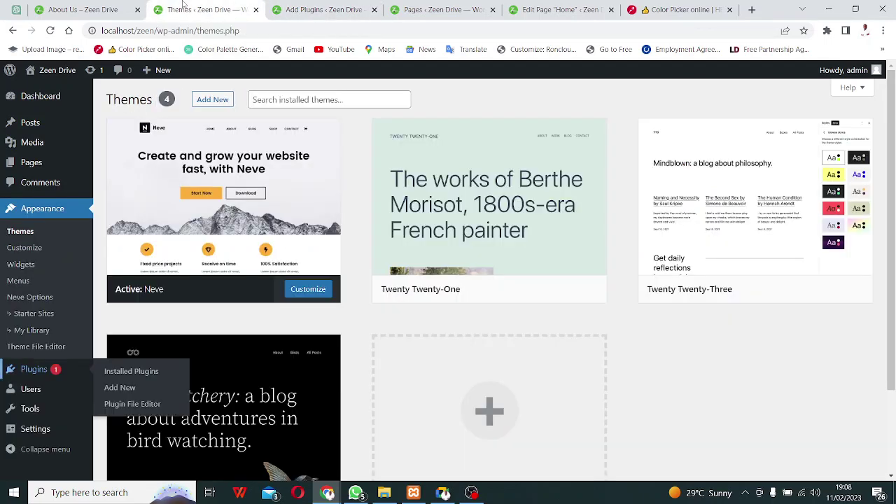
left_click(83, 9)
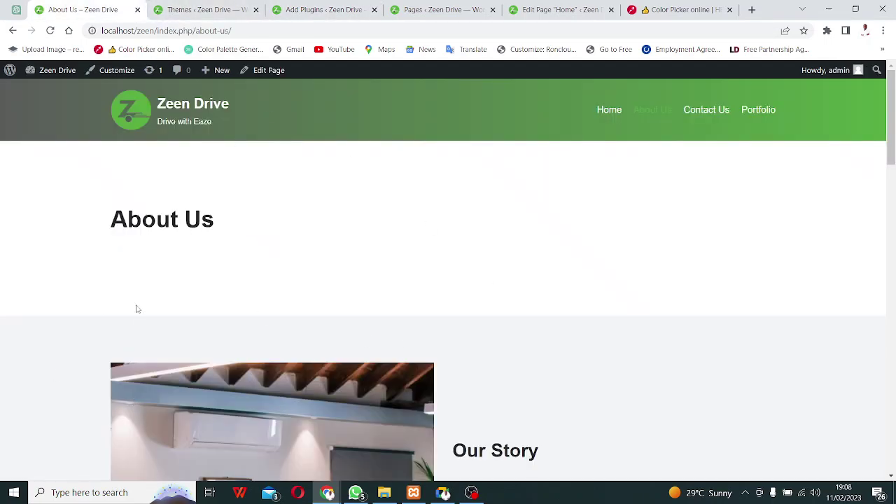
scroll(138, 309, "down", 6)
right_click(429, 203)
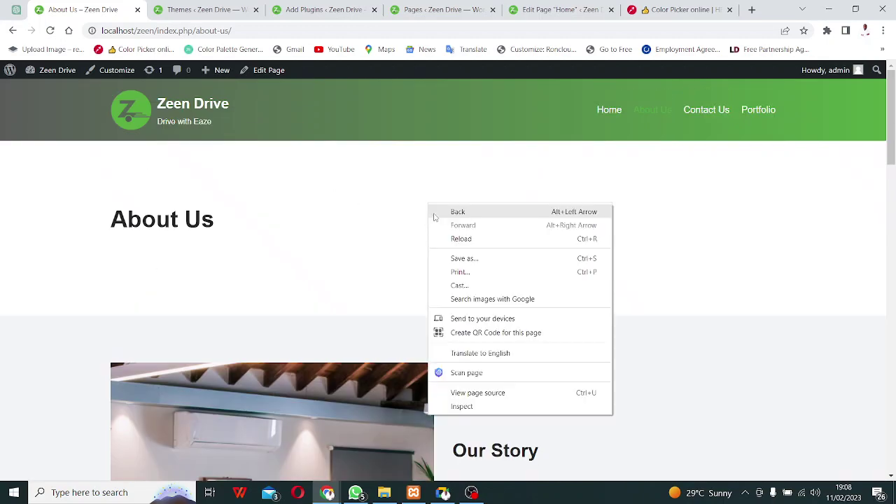
left_click(463, 411)
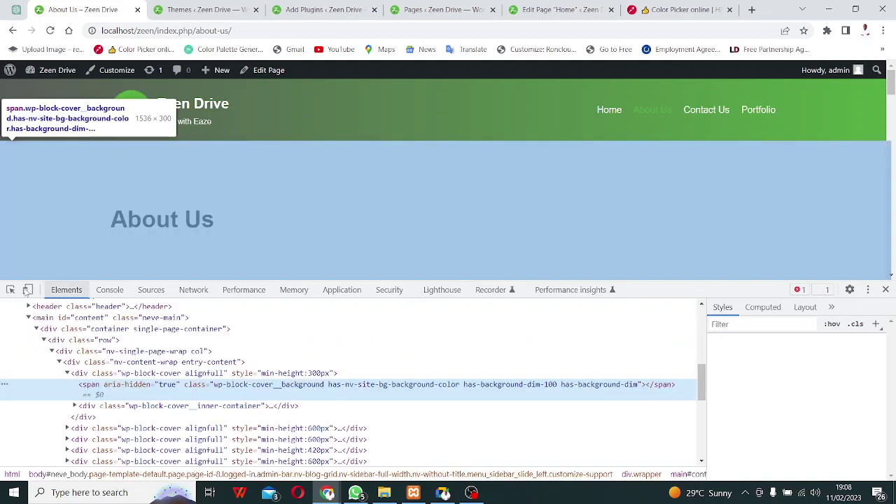
left_click(28, 289)
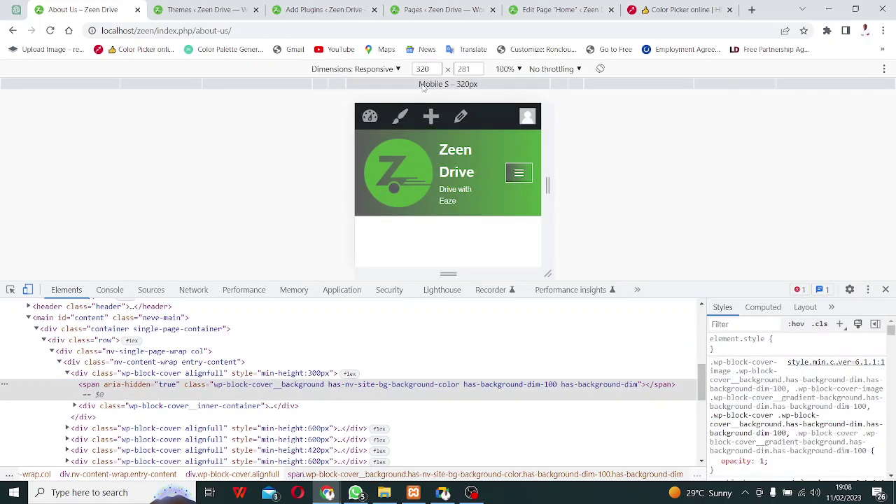
left_click(333, 86)
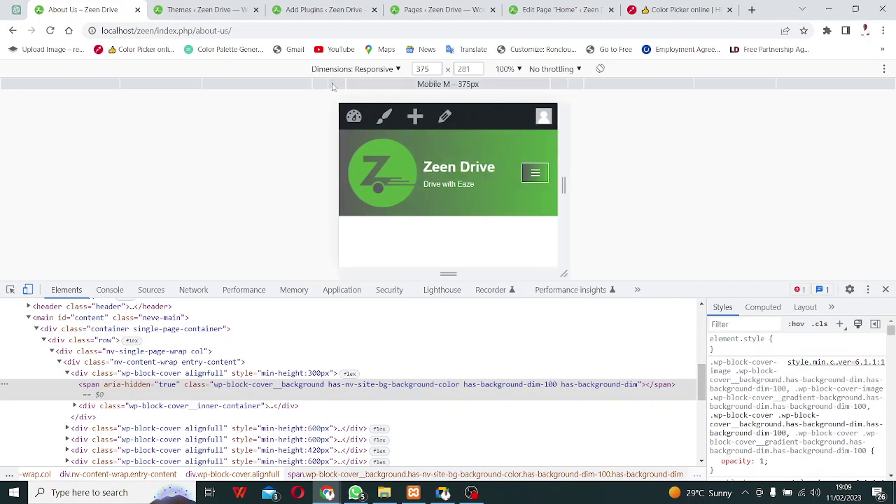
left_click(324, 84)
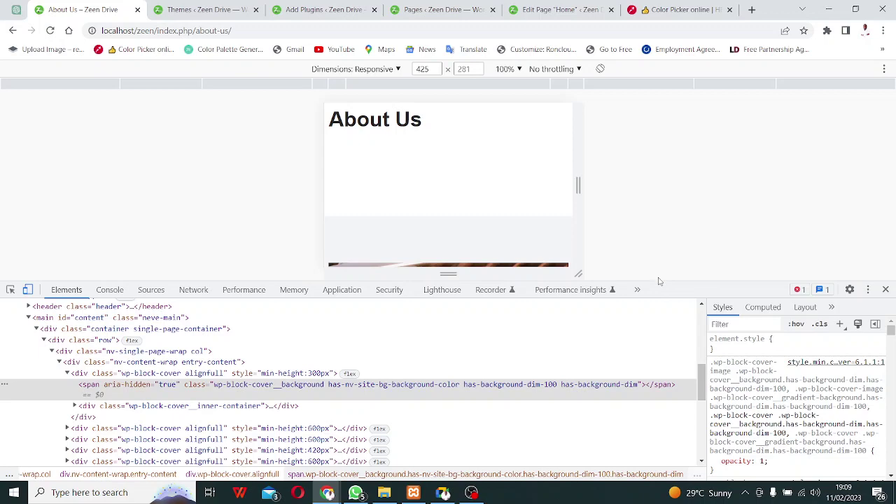
left_click_drag(658, 282, 670, 500)
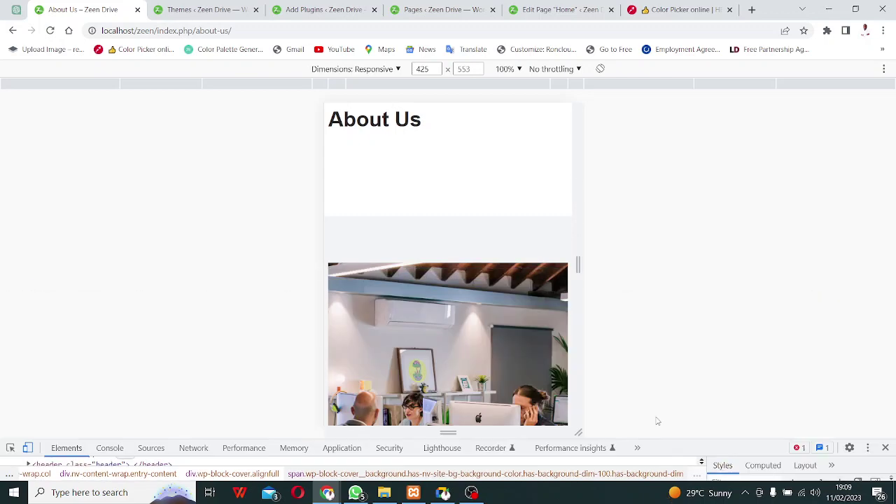
scroll(490, 202, "up", 3)
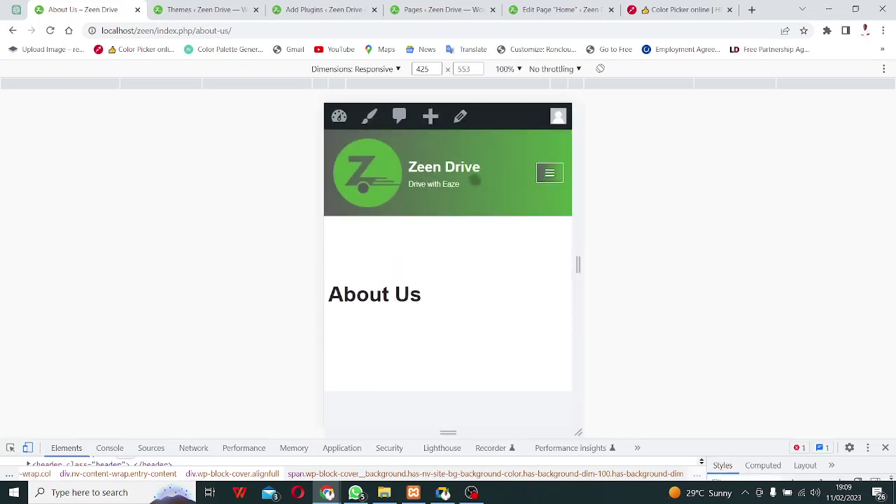
left_click(550, 173)
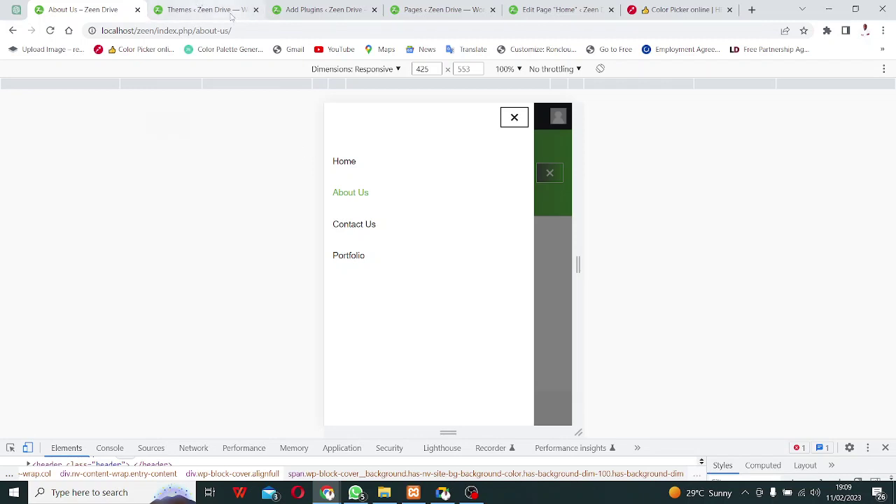
left_click(202, 14)
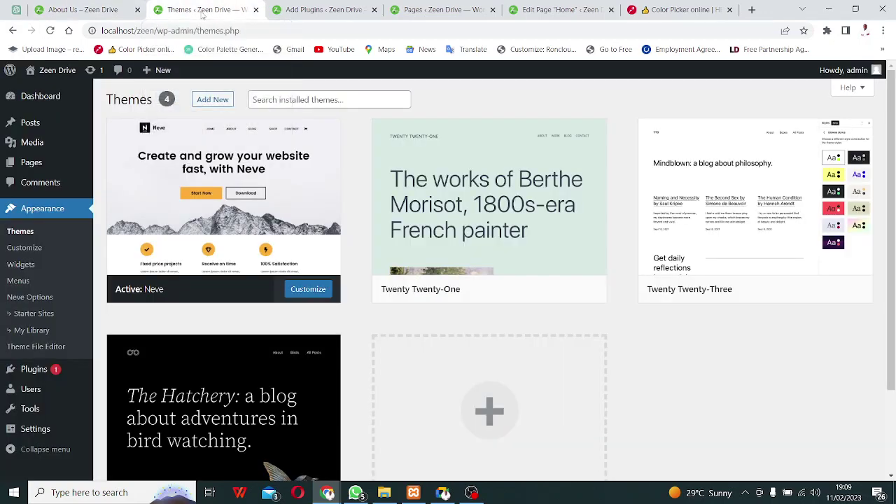
Open the Customizer from Appearance > Customize in a new browser tab and switch to it.
right_click(28, 254)
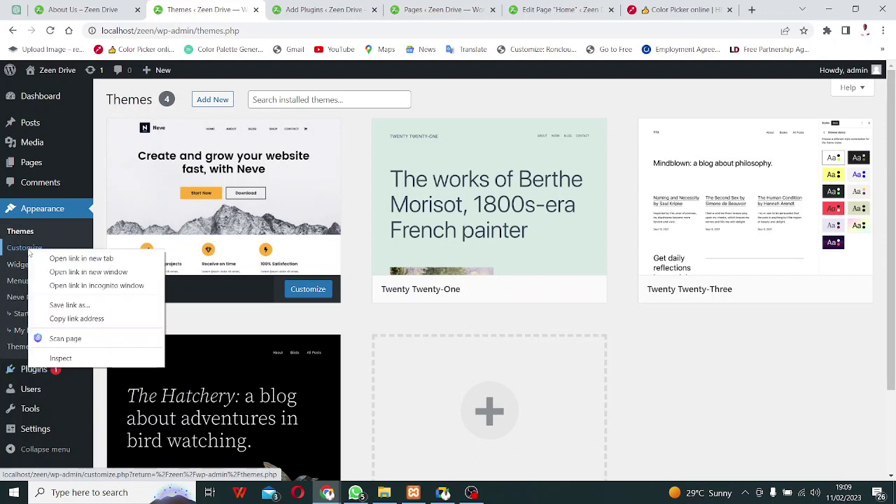
left_click(42, 259)
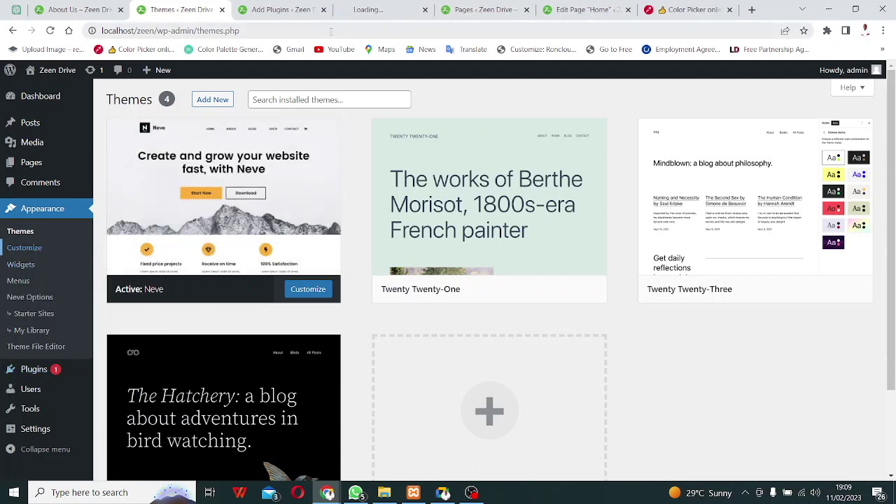
left_click(364, 11)
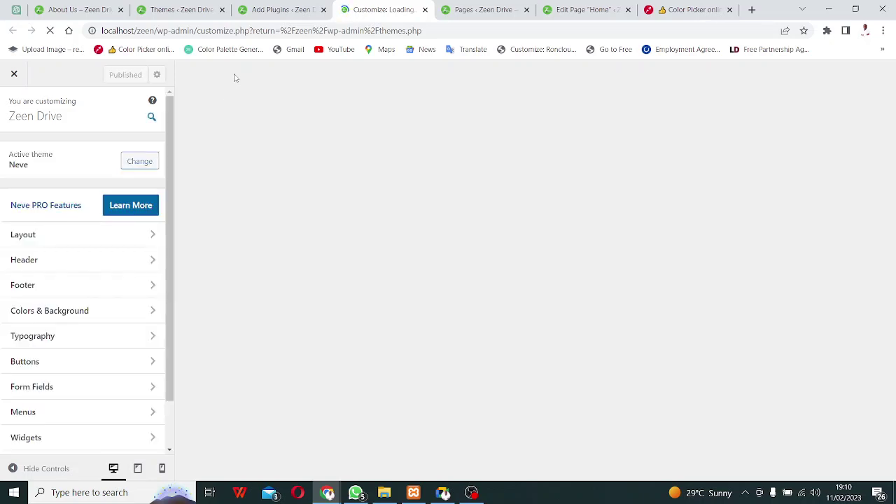
Navigate through the Header settings to the Mobile Sidebar panel.
left_click(153, 236)
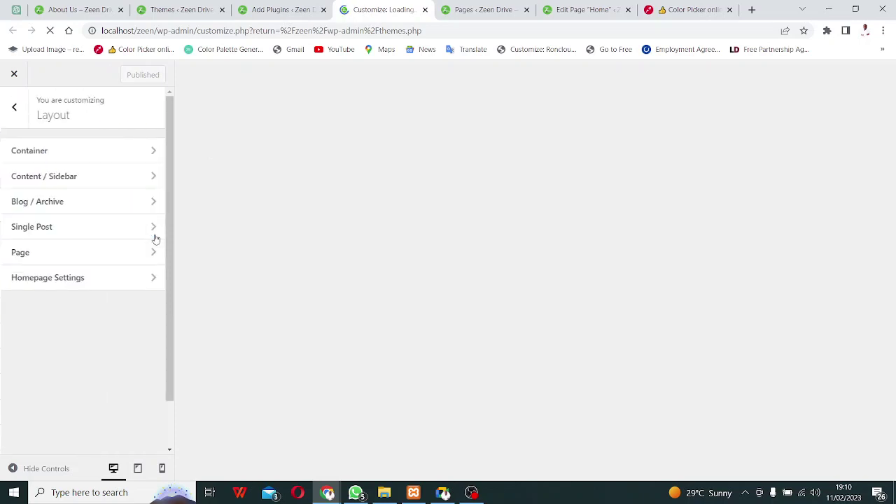
left_click(10, 114)
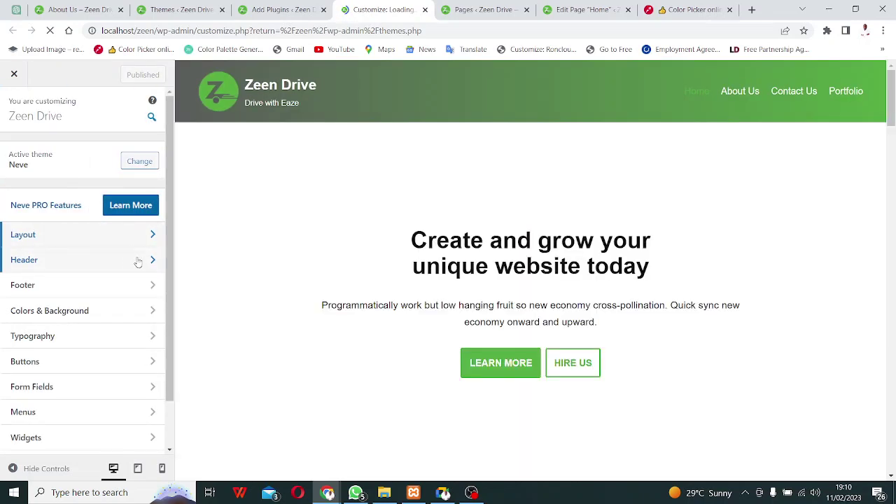
left_click(139, 261)
scroll(114, 246, "down", 1)
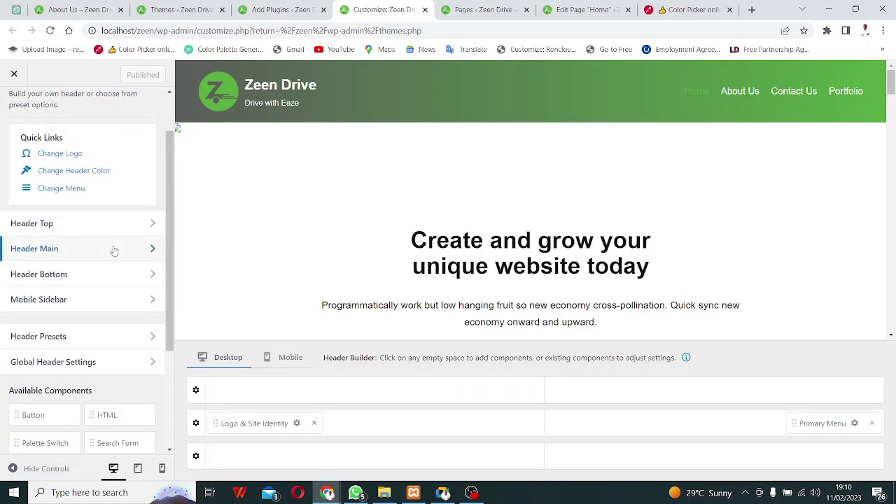
left_click(114, 249)
left_click(10, 117)
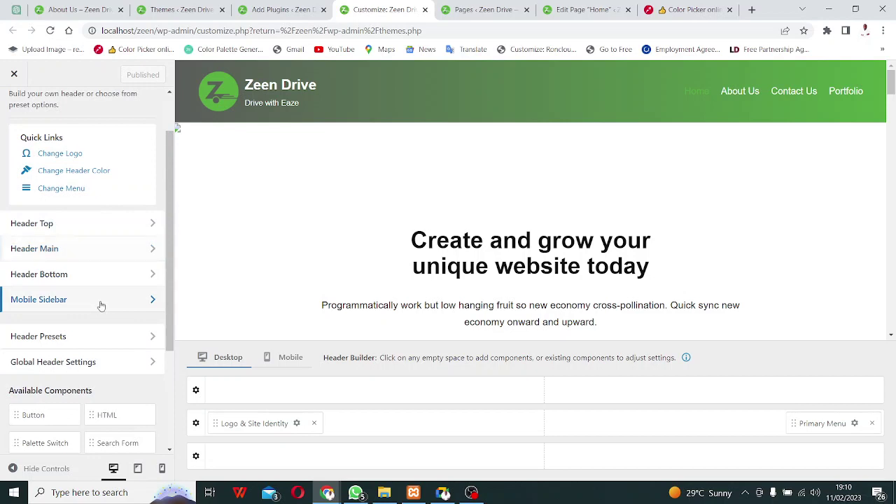
left_click(101, 302)
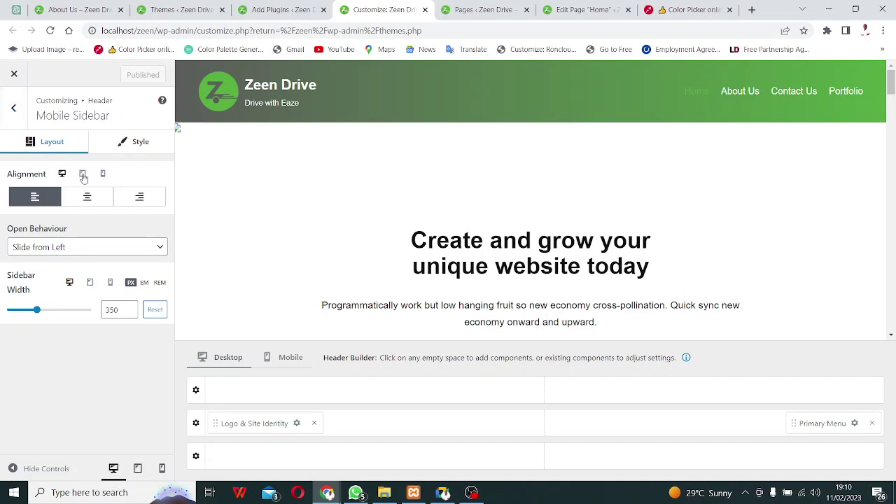
Preview the mobile menu at tablet and phone widths, ending on tablet view.
left_click(82, 175)
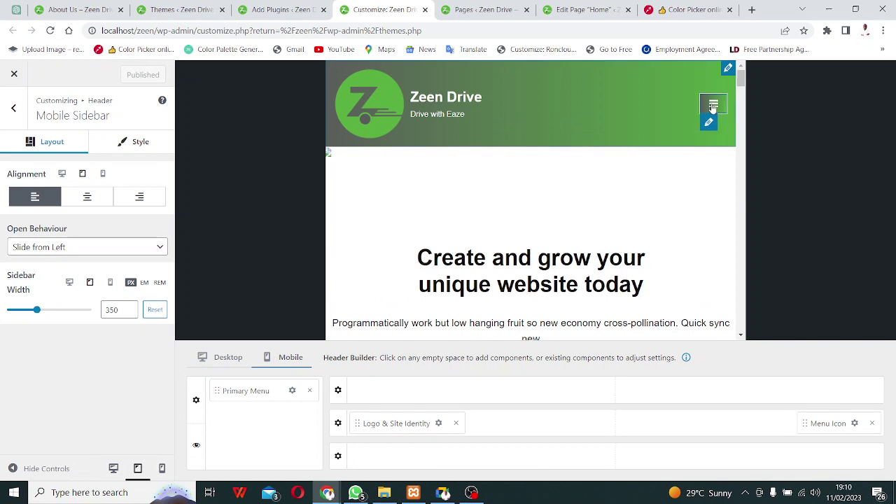
left_click(714, 104)
left_click(714, 105)
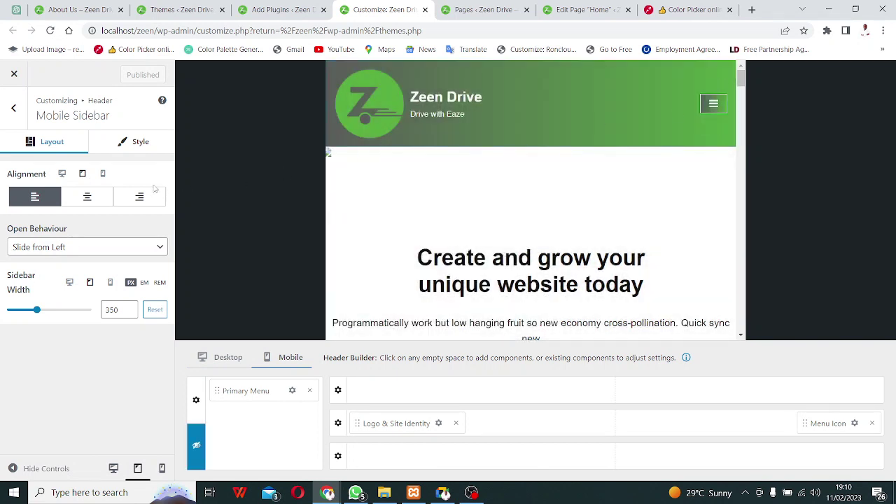
left_click(103, 174)
left_click(596, 104)
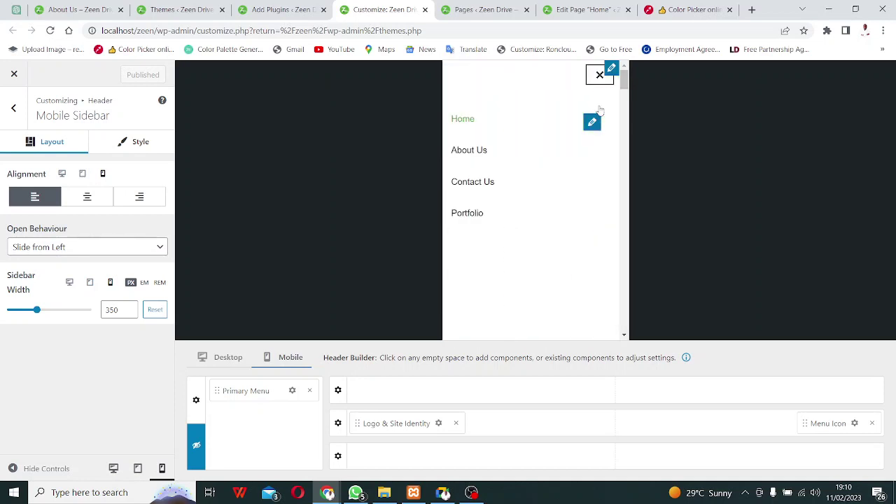
left_click(598, 75)
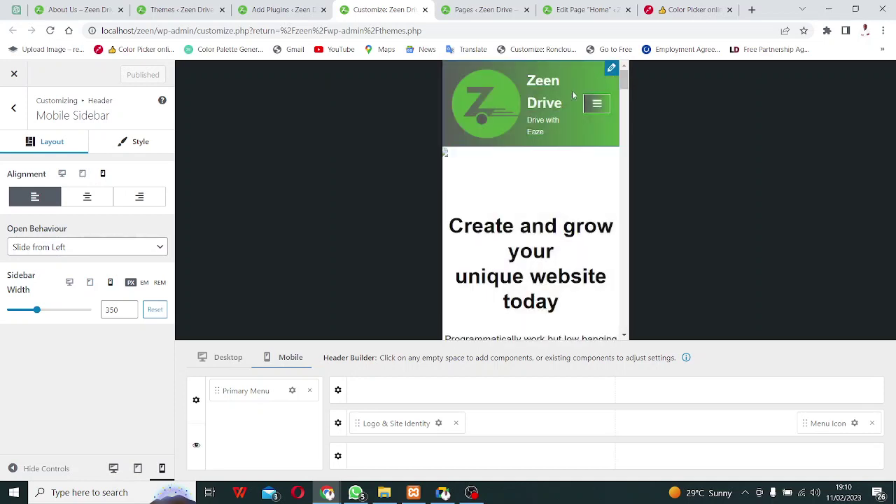
left_click(83, 176)
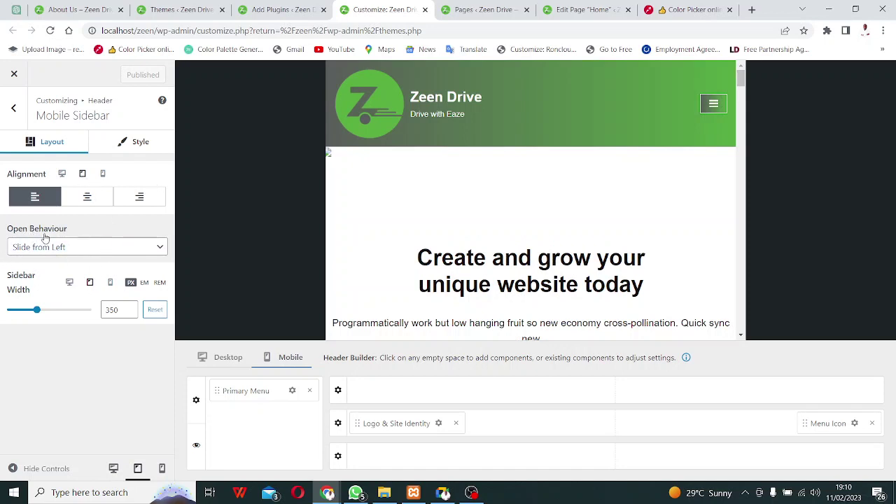
Set Open Behaviour to Slide from Right and check it in the preview.
left_click(97, 250)
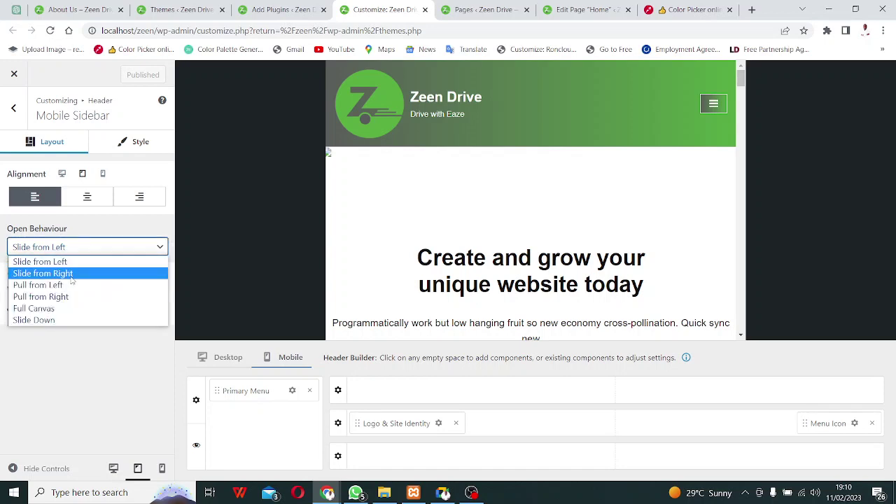
left_click(70, 273)
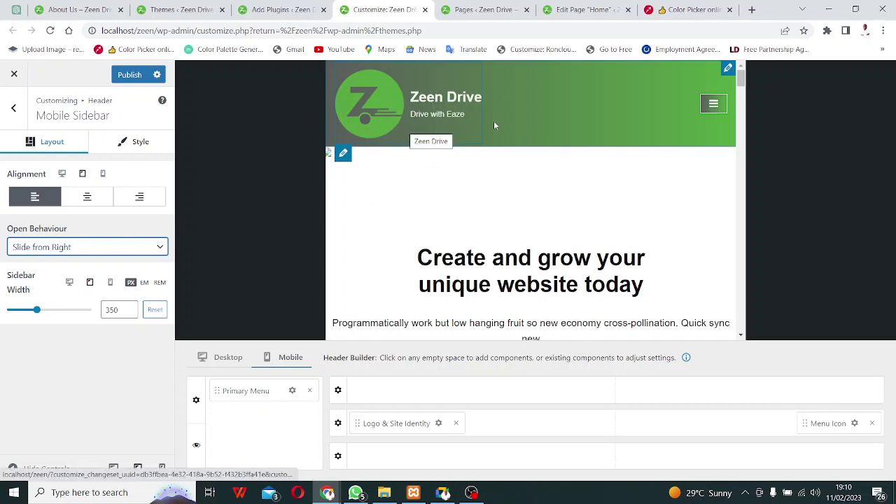
left_click(713, 104)
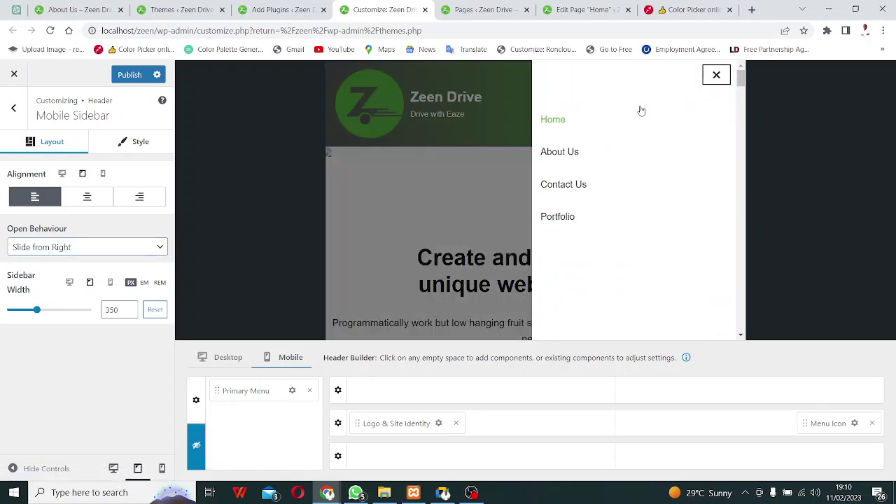
left_click(716, 75)
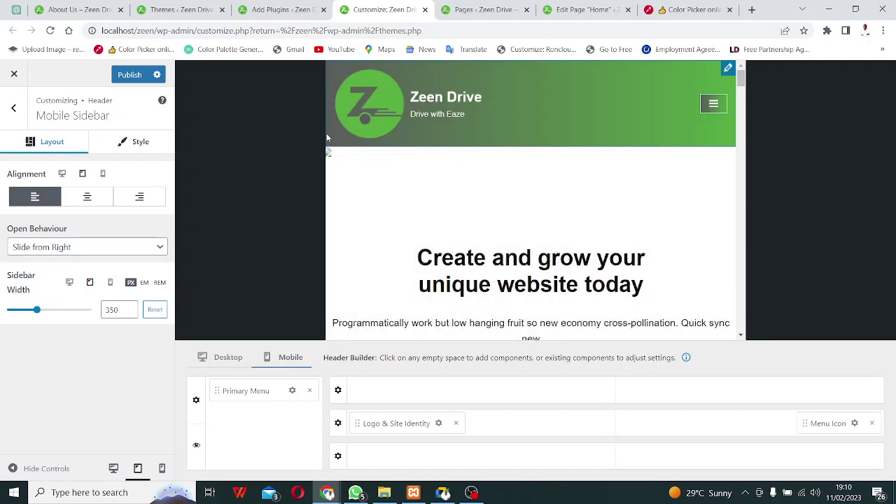
left_click(146, 249)
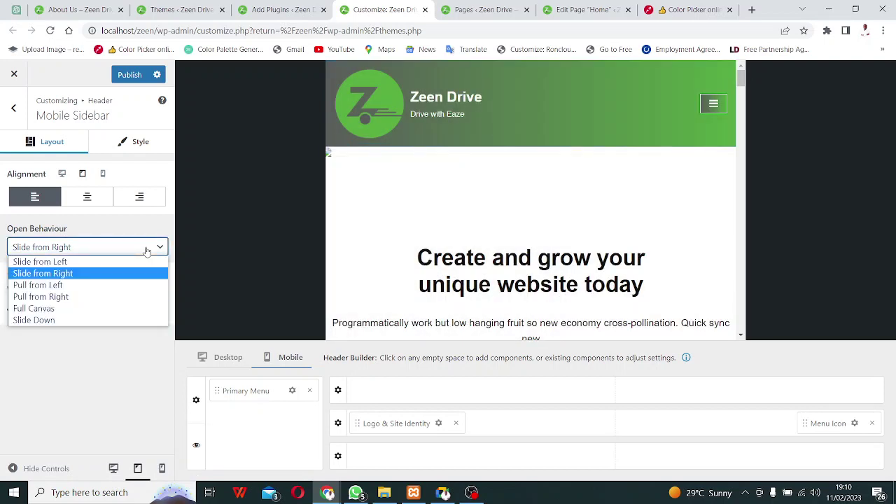
Switch Open Behaviour to Pull from Left and preview the sidebar twice.
left_click(70, 285)
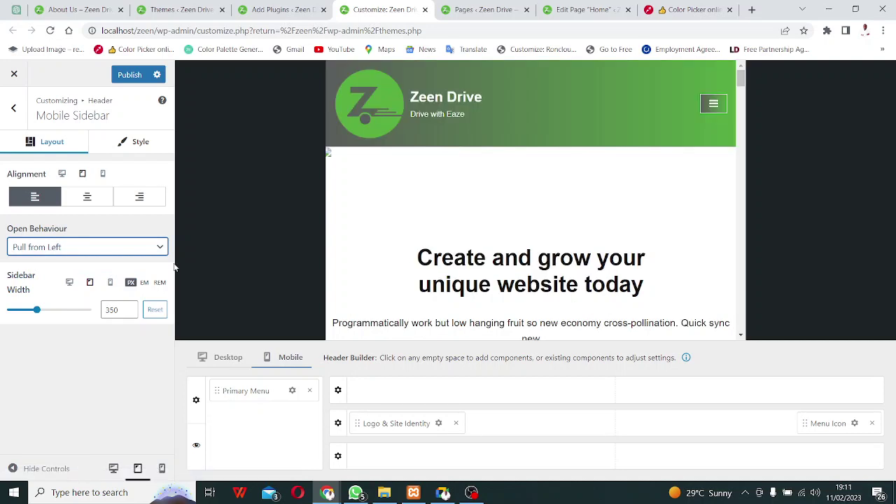
left_click(708, 105)
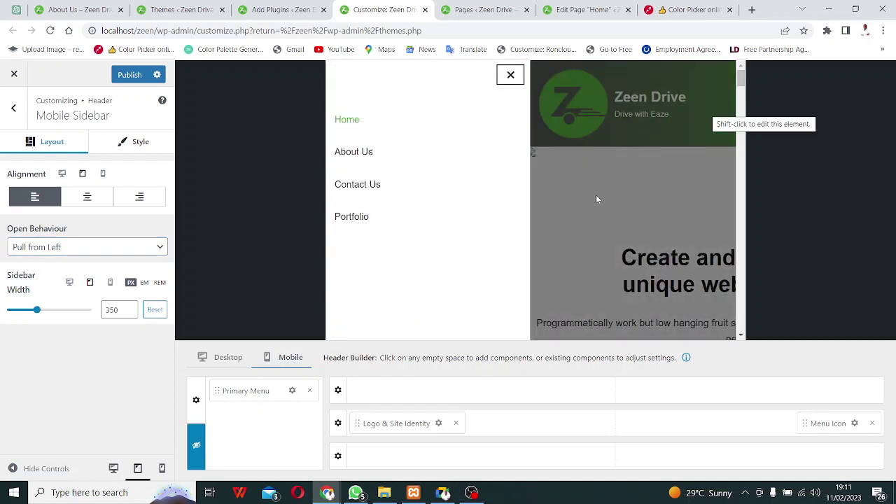
left_click(511, 75)
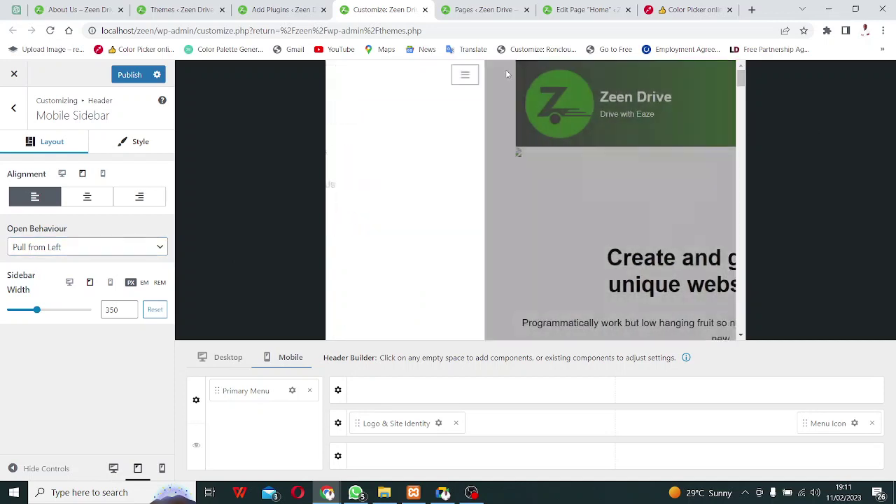
left_click(710, 104)
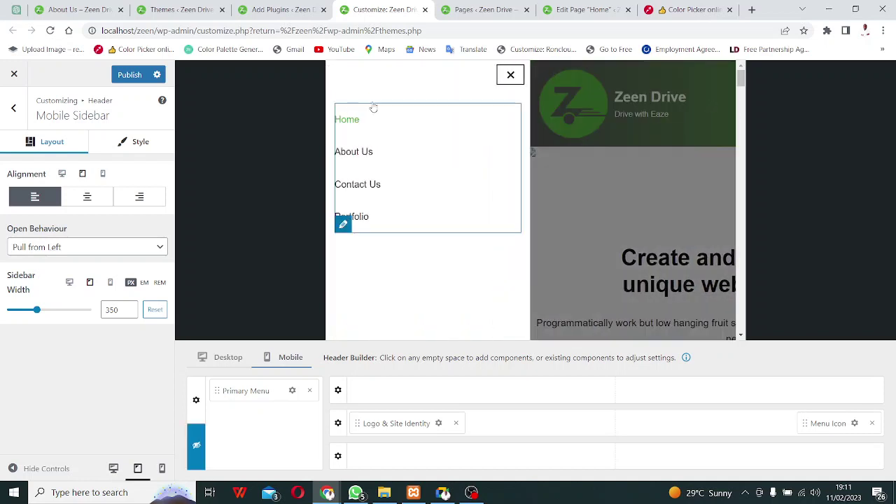
left_click(506, 76)
Change Open Behaviour to Pull from Right and preview the sidebar.
left_click(143, 248)
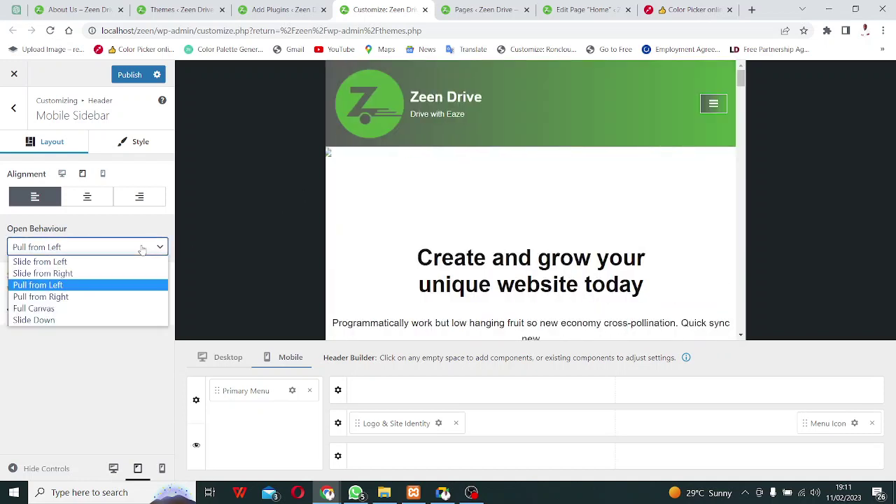
left_click(87, 300)
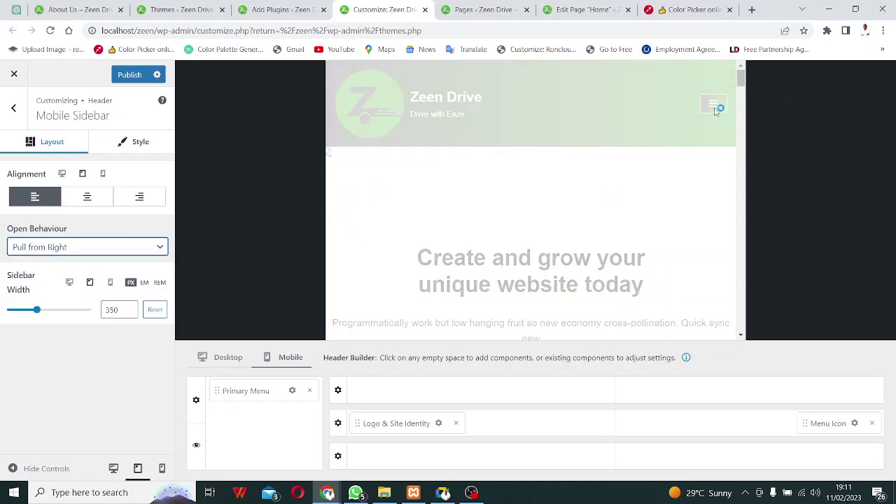
left_click(715, 111)
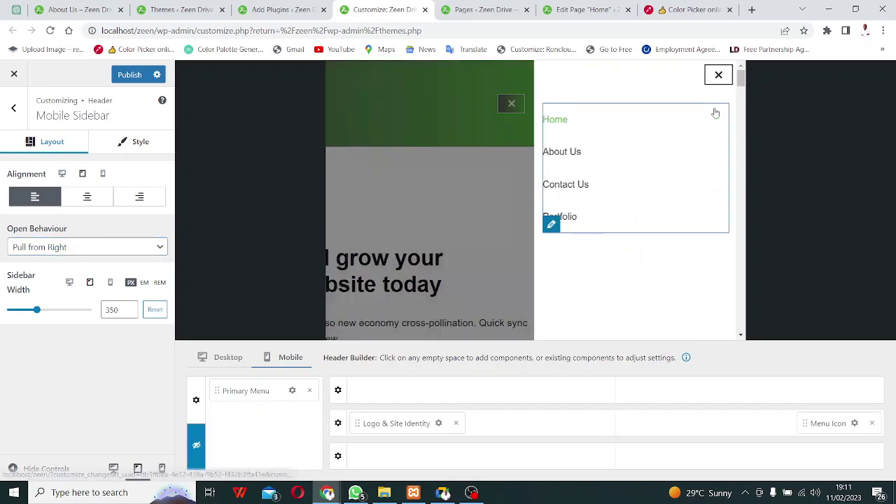
left_click(716, 74)
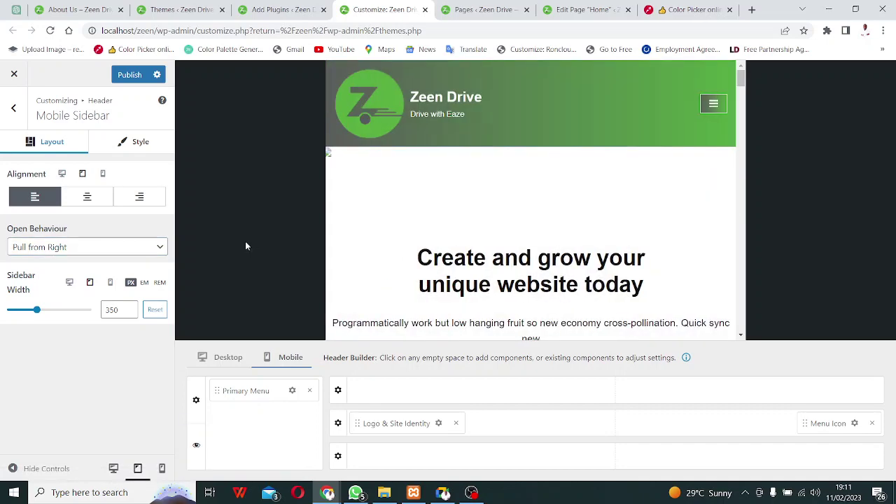
Change Open Behaviour to Full Canvas and preview the full-canvas menu.
left_click(130, 247)
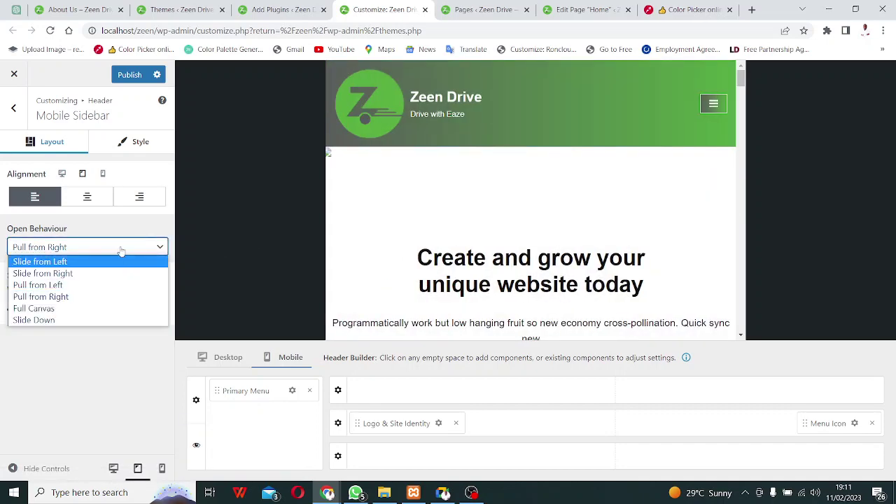
left_click(41, 311)
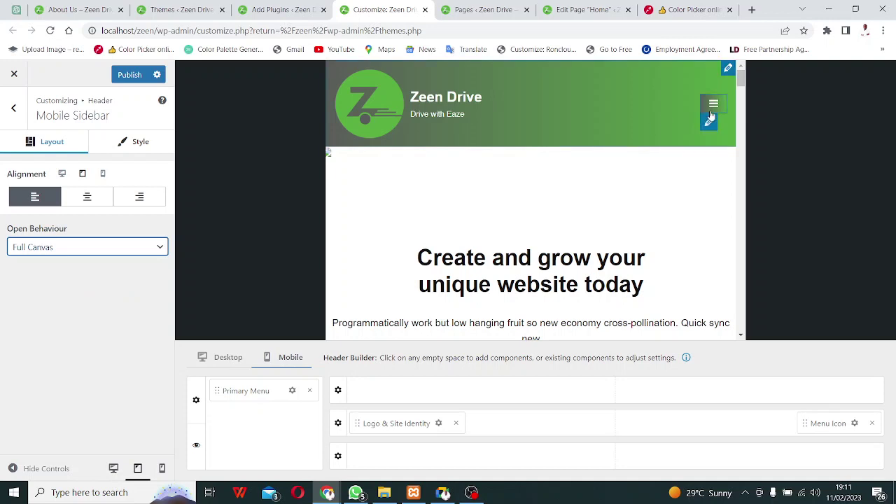
left_click(713, 105)
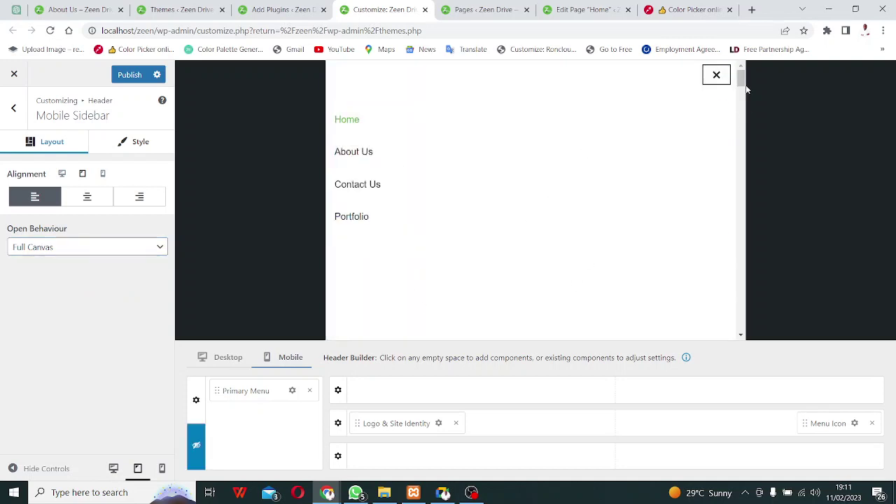
left_click(717, 76)
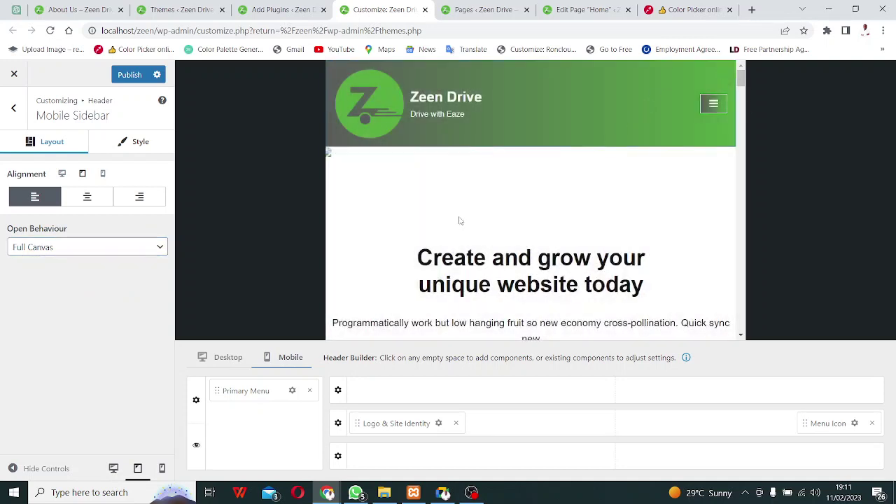
Try centre, right and left menu alignment, leaving the items centred.
left_click(86, 203)
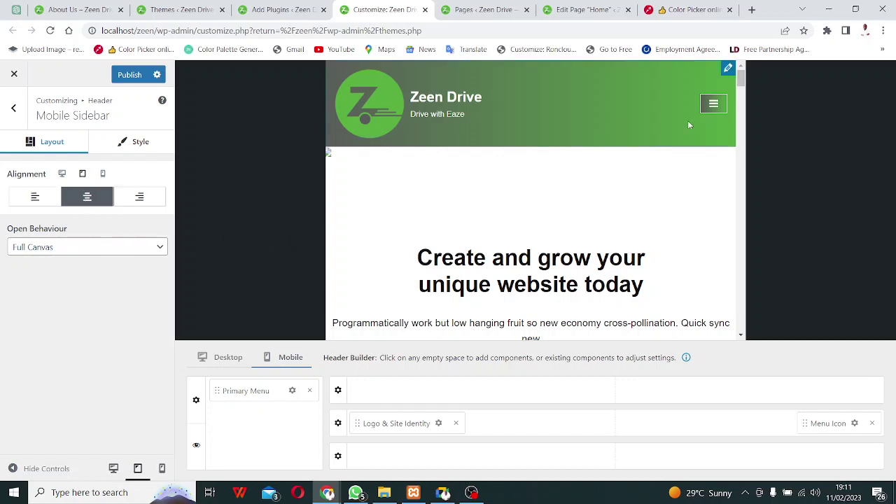
left_click(713, 105)
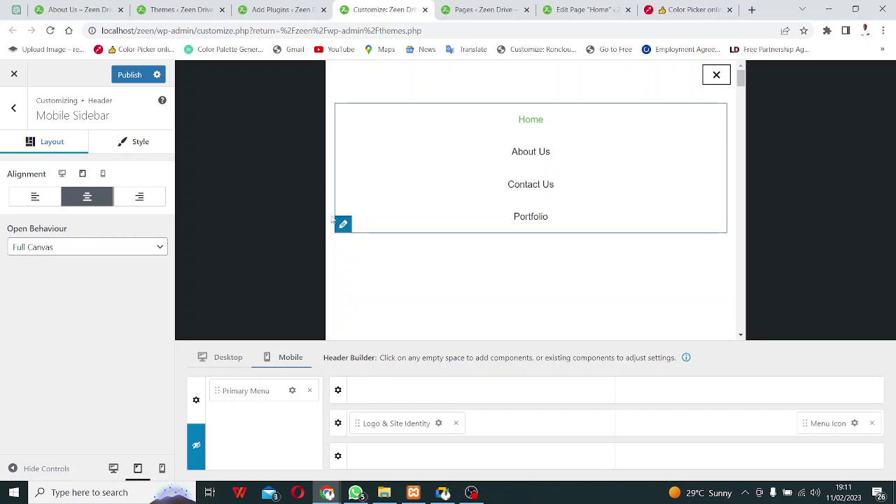
left_click(140, 198)
left_click(80, 201)
left_click(45, 202)
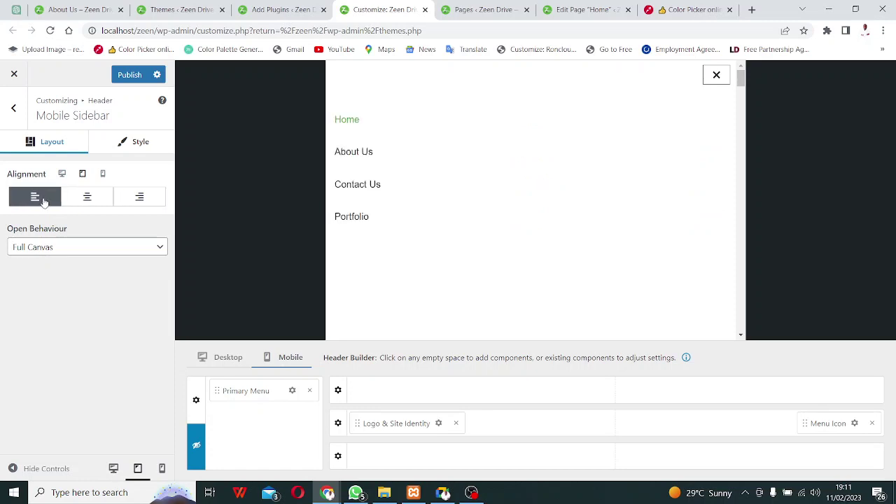
left_click(77, 203)
Set Open Behaviour to Slide Down and preview the menu.
left_click(87, 247)
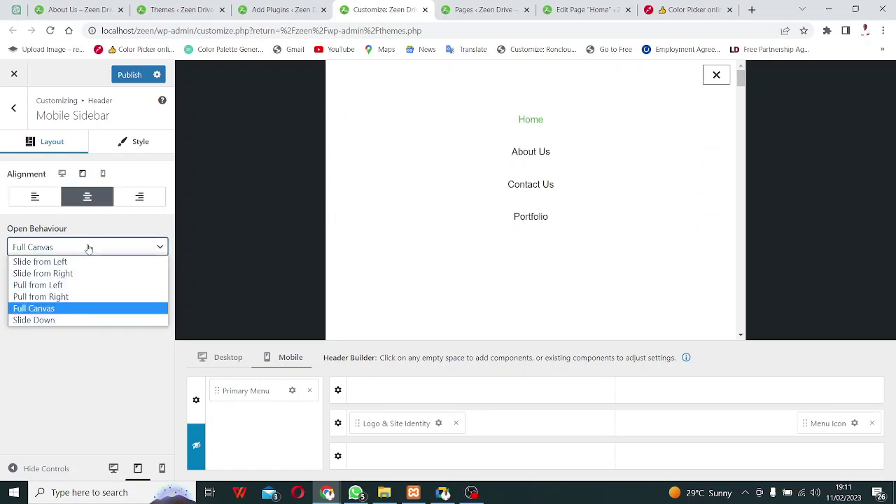
left_click(41, 329)
left_click(74, 251)
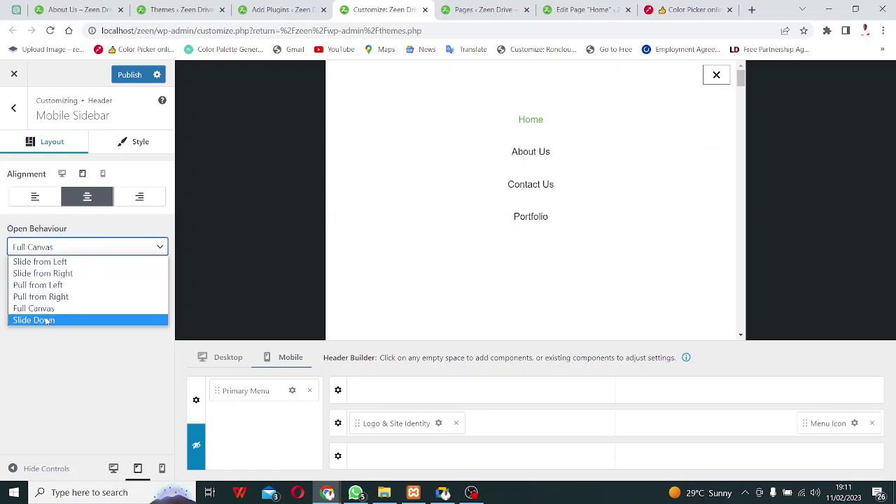
left_click(43, 318)
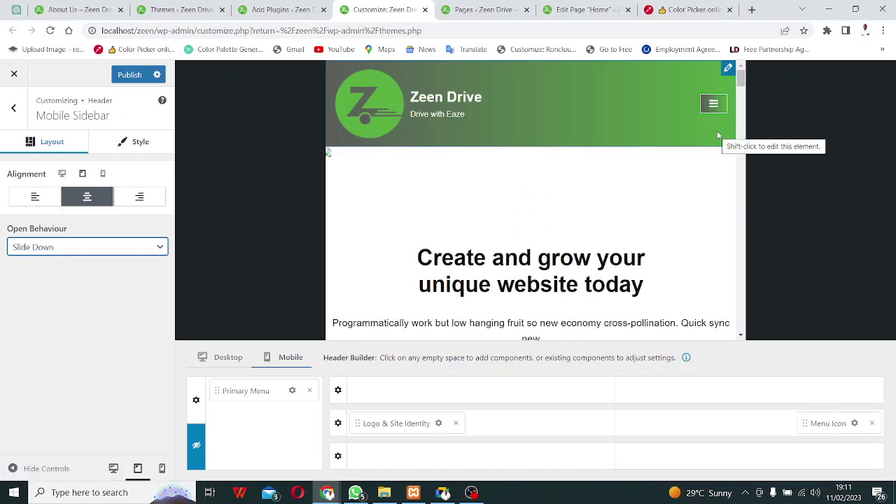
left_click(713, 105)
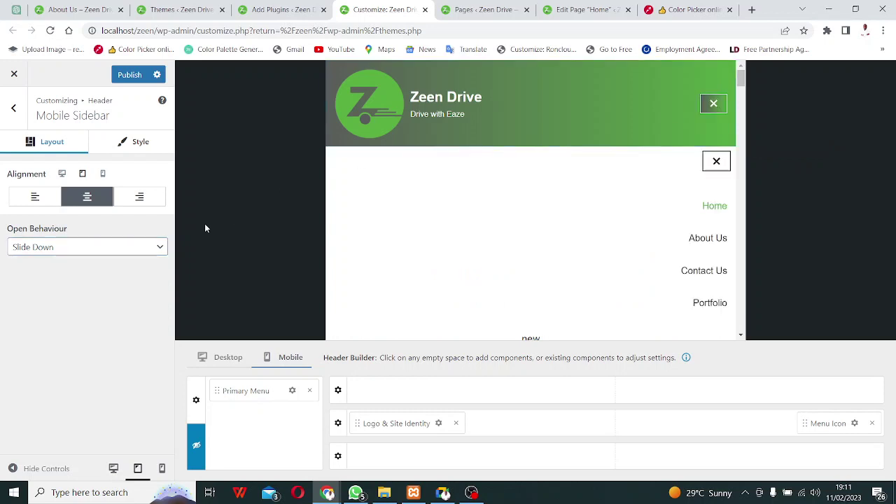
Left-align the menu items and test the Slide Down sidebar several times.
left_click(35, 198)
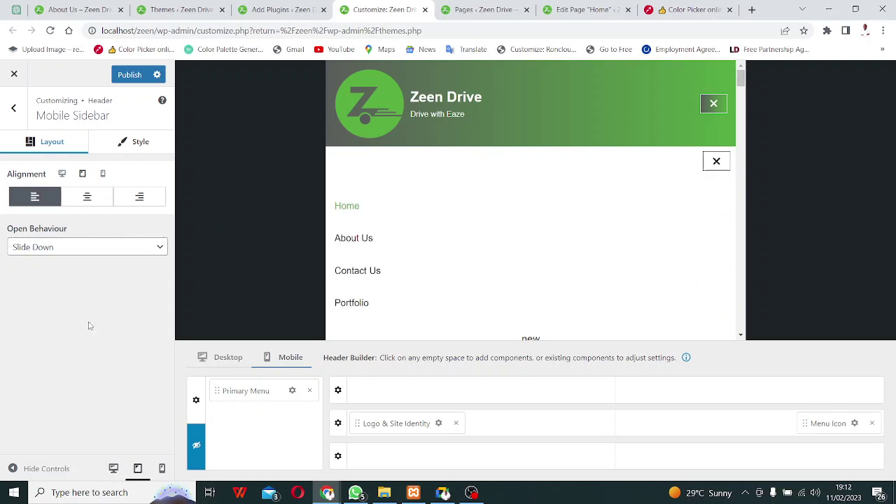
left_click(716, 161)
left_click(714, 103)
left_click(716, 161)
left_click(715, 103)
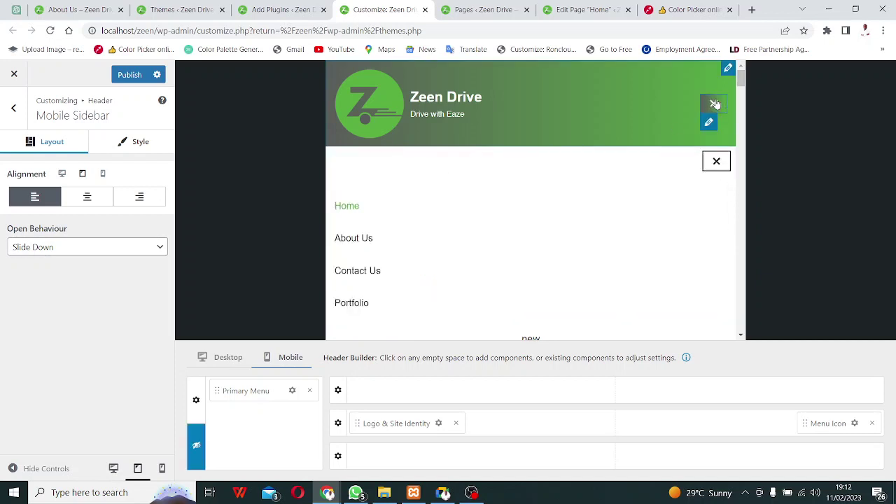
left_click(717, 161)
left_click(713, 103)
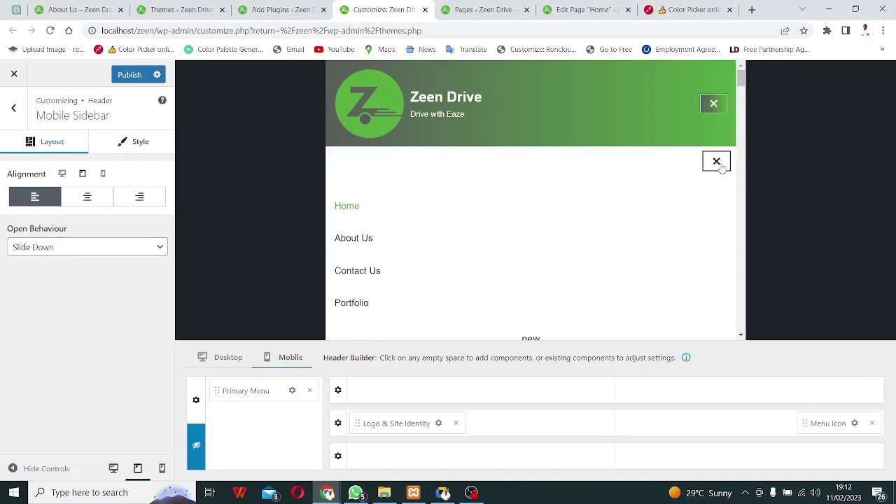
left_click(718, 161)
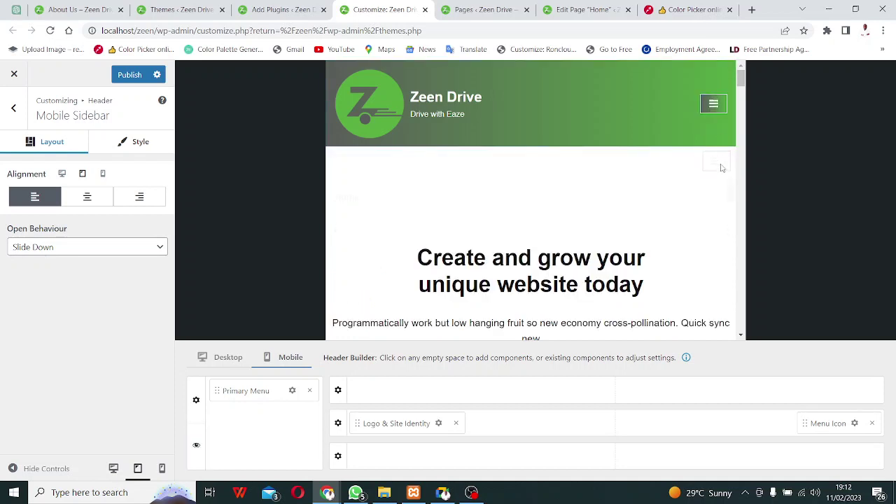
left_click(56, 249)
Set Open Behaviour to Slide from Left with centred items, preview, and publish.
left_click(50, 263)
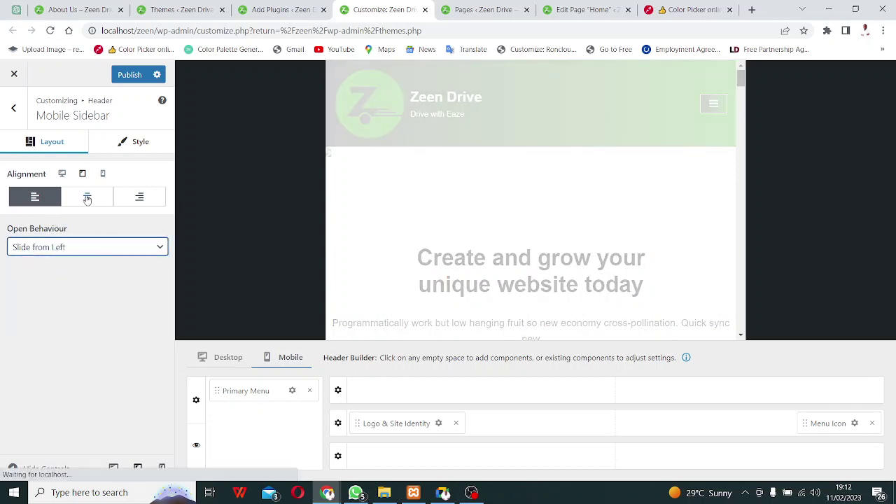
left_click(87, 196)
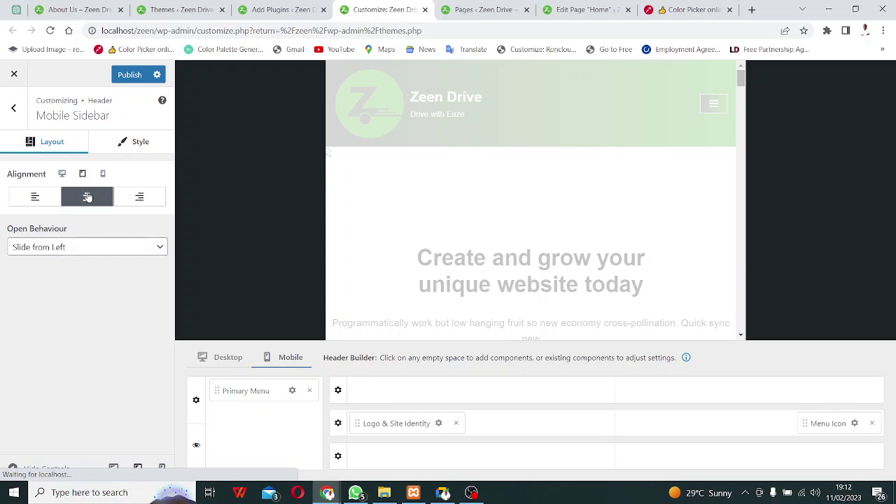
left_click(715, 104)
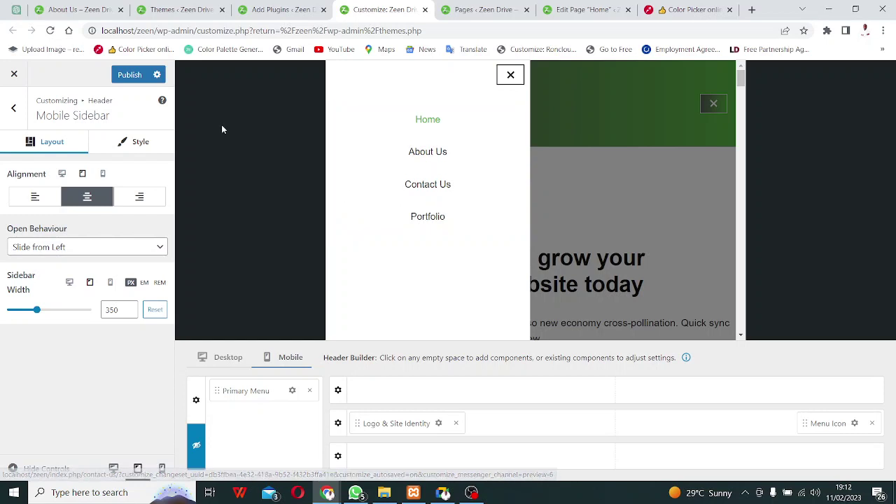
left_click(516, 76)
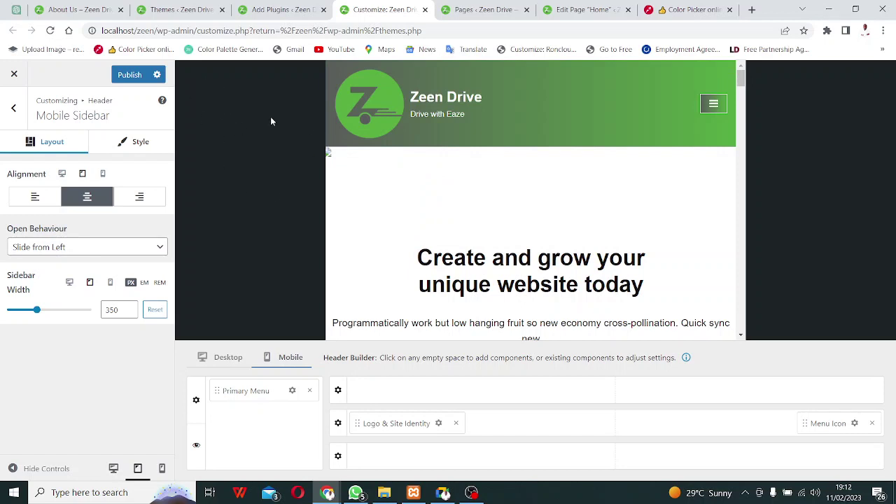
left_click(129, 75)
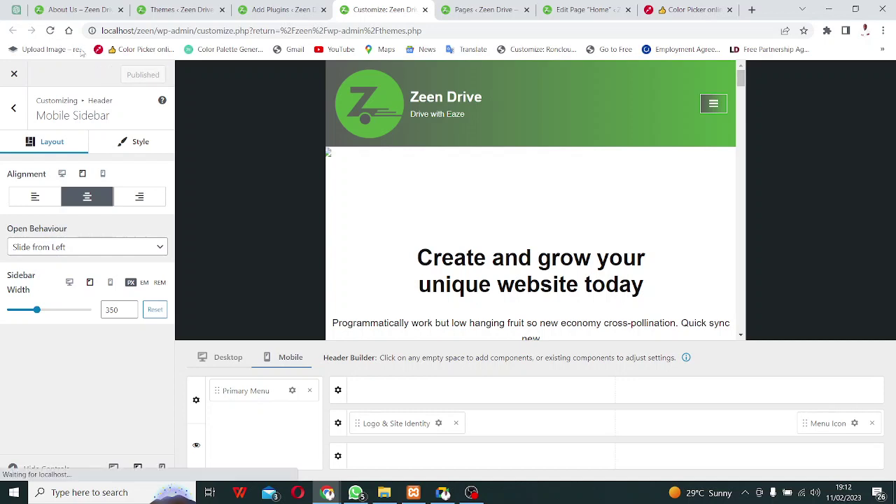
left_click(73, 10)
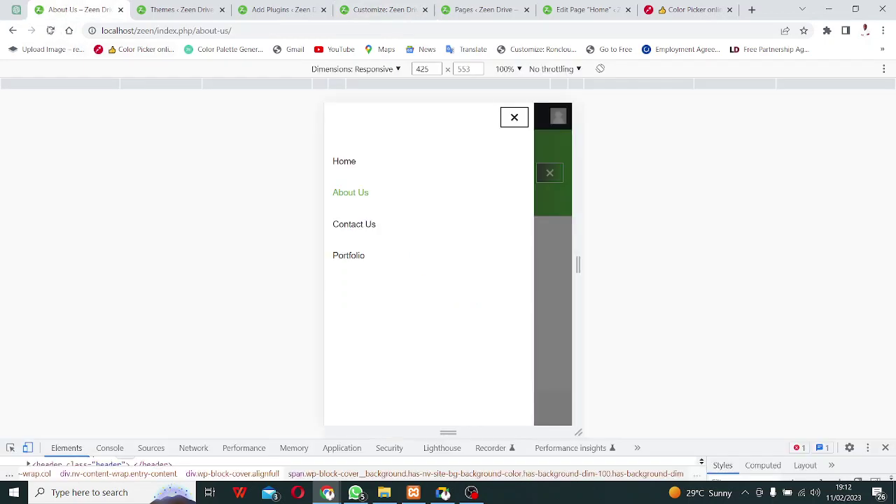
Reload the live About Us page and test the mobile menu drawer.
left_click(50, 30)
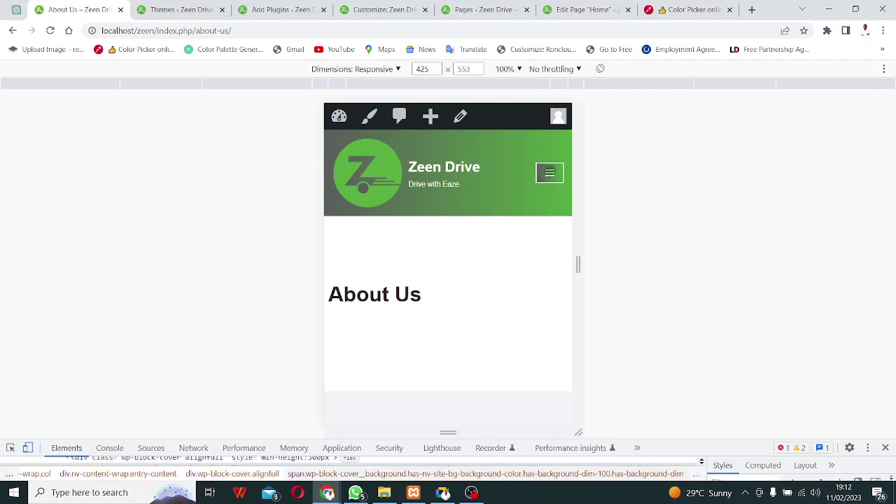
left_click(550, 172)
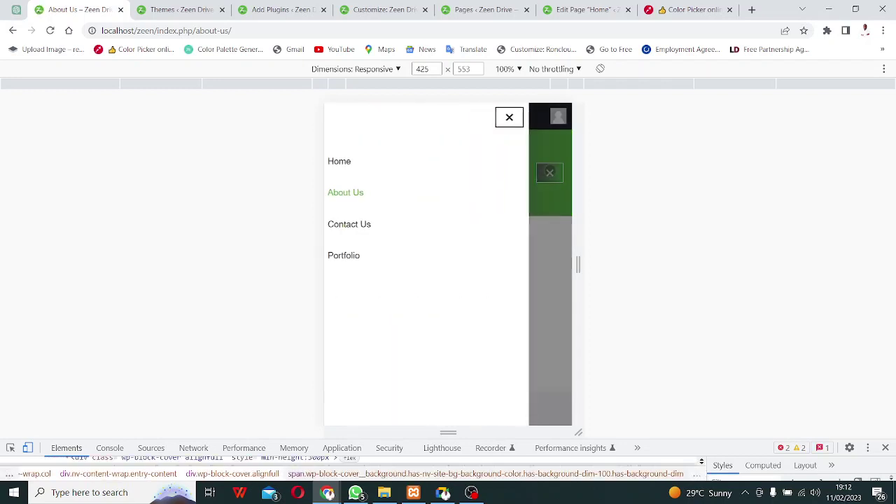
left_click(550, 174)
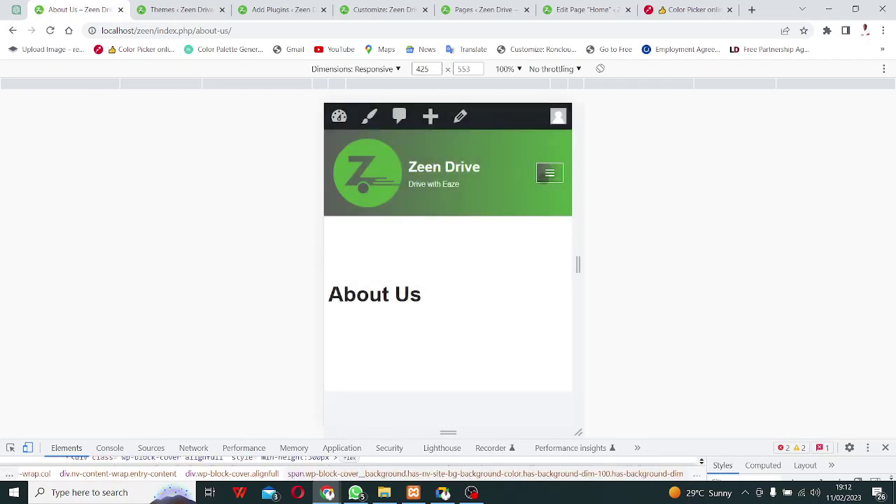
left_click(542, 176)
left_click(543, 176)
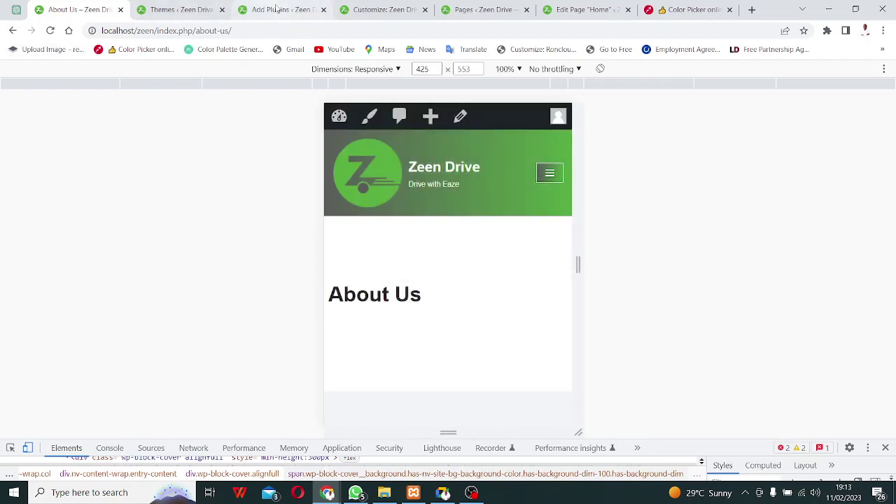
Check the other admin tabs and preview the sidebar in the Customizer.
left_click(275, 7)
left_click(151, 6)
left_click(392, 11)
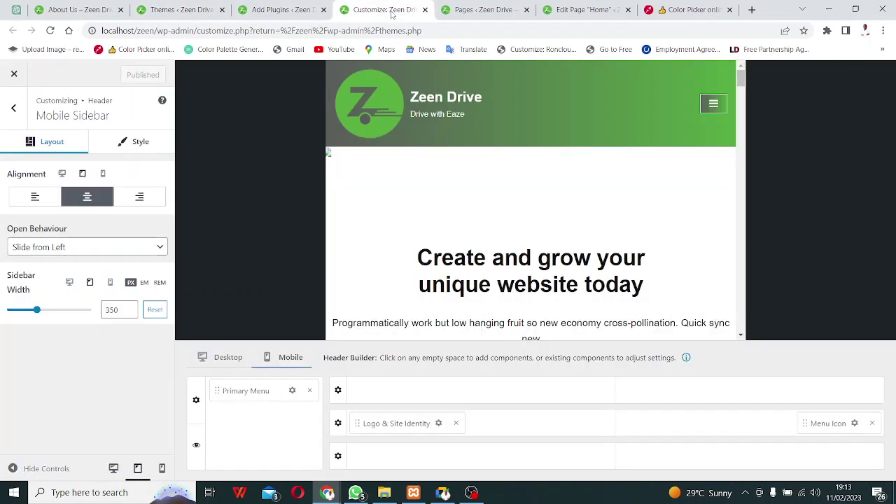
left_click(714, 104)
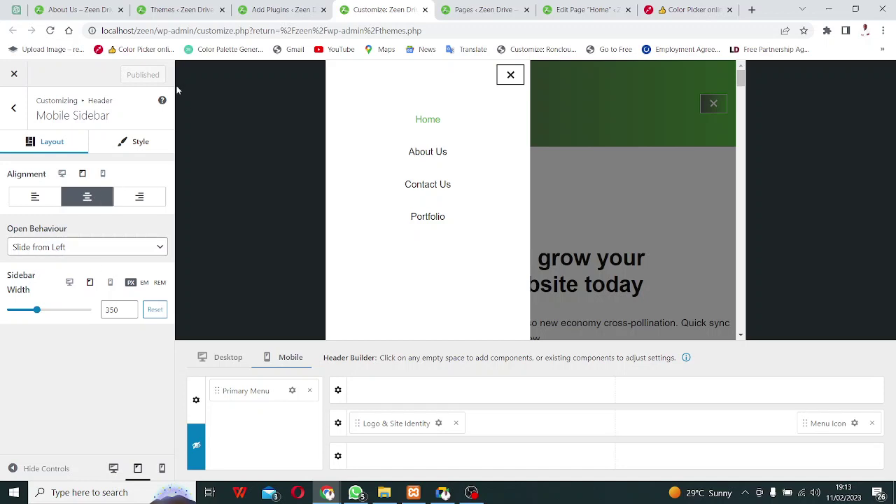
Reload About Us in desktop then mobile size and retest the drawer repeatedly.
left_click(77, 12)
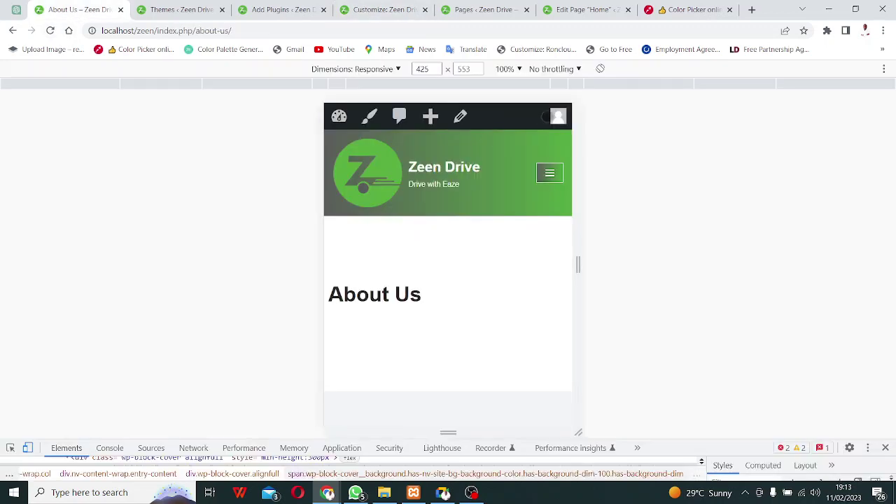
left_click(27, 448)
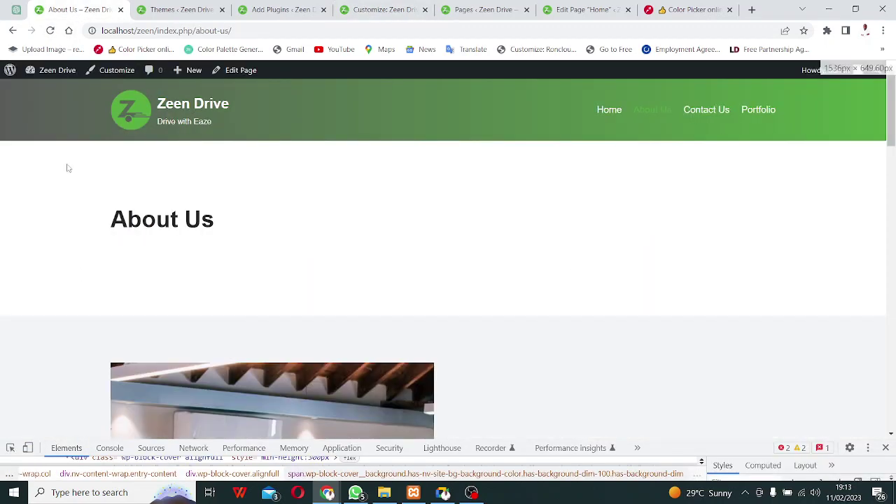
left_click(52, 31)
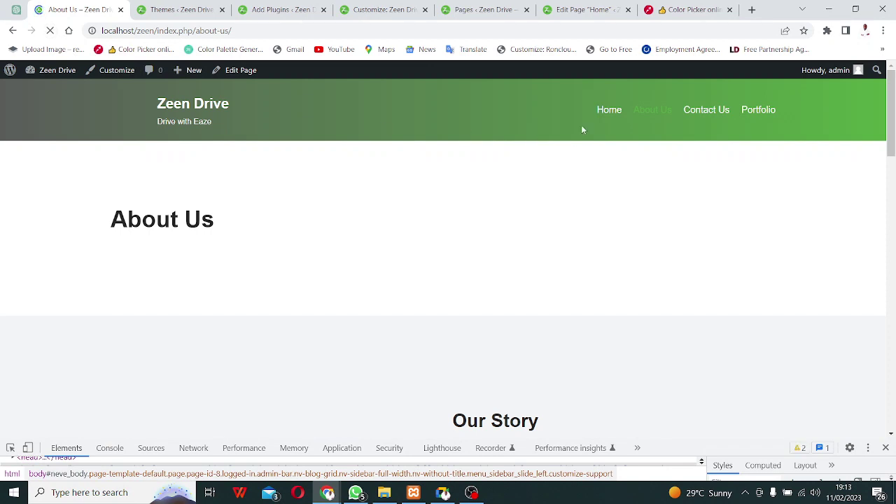
left_click(28, 447)
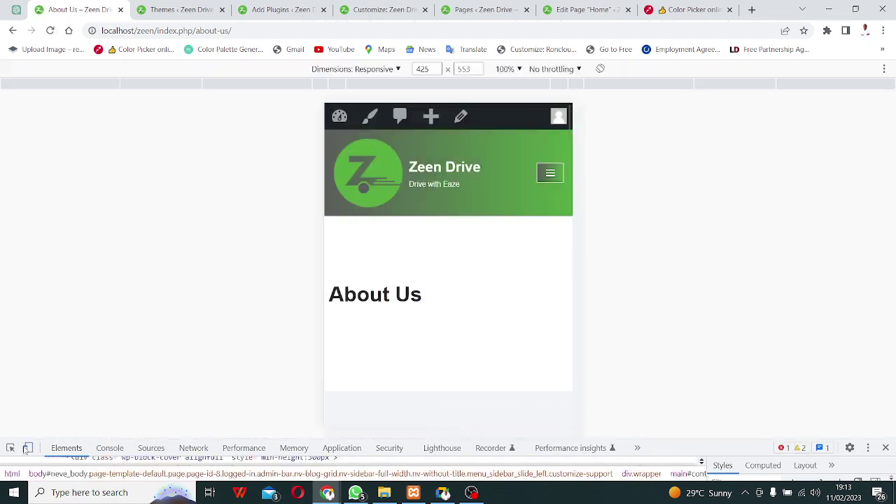
left_click(551, 173)
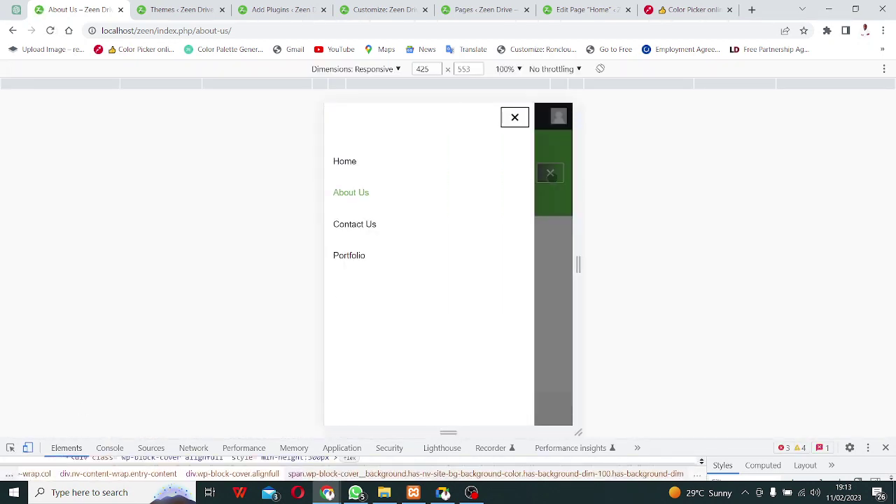
left_click(551, 173)
left_click(550, 173)
left_click(550, 173)
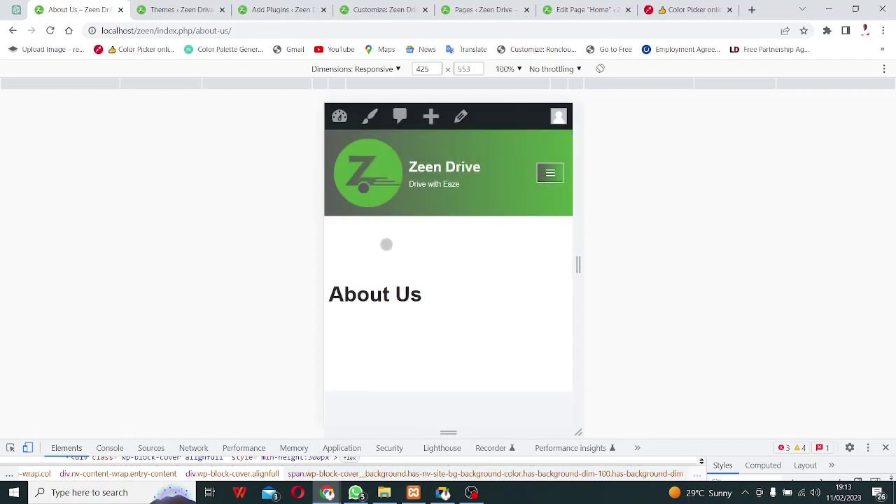
left_click(551, 173)
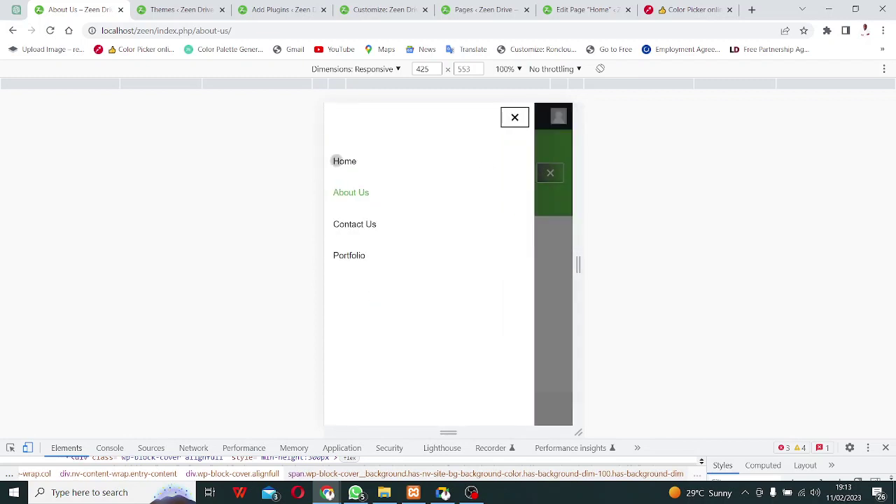
Go to the Home page via the mobile menu, test it, then return to Themes.
left_click(337, 161)
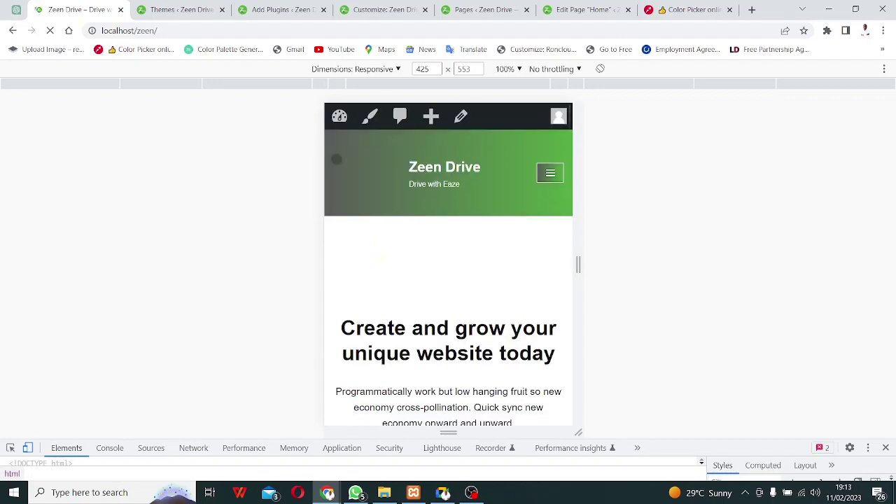
left_click(551, 173)
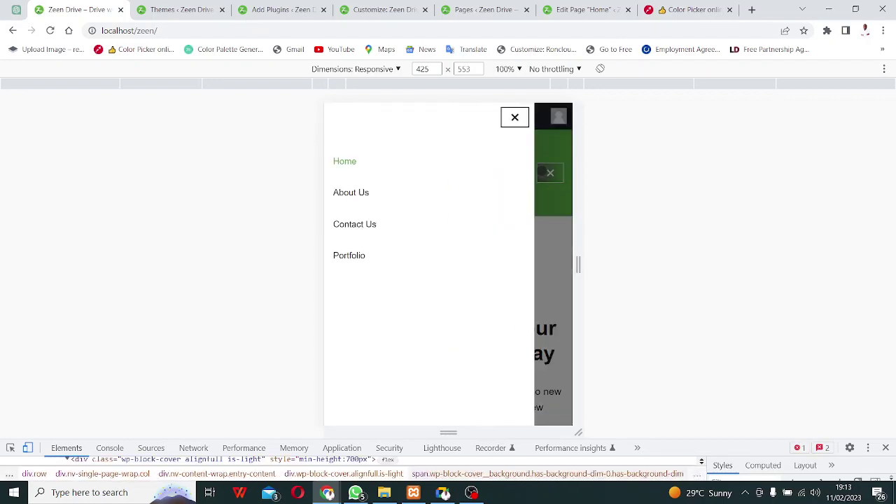
left_click(514, 116)
left_click(202, 10)
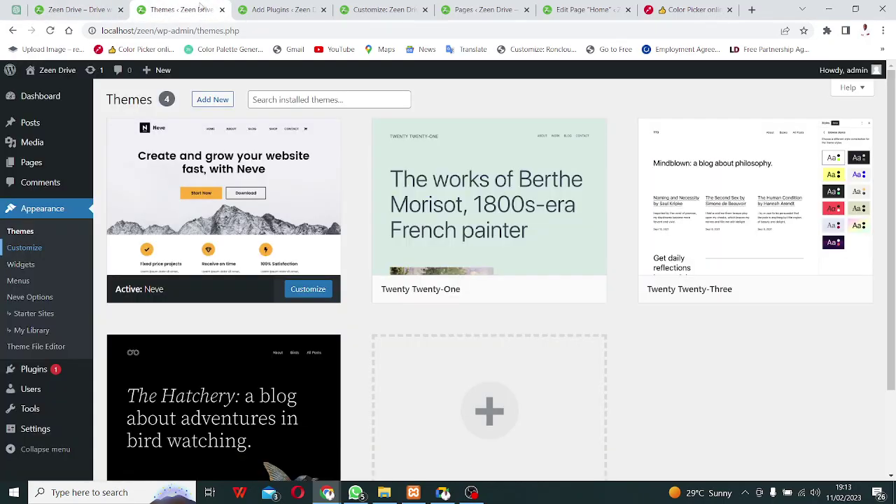
Close the Customizer tab and move through Home editor and Themes to the Elementor search results.
left_click(385, 10)
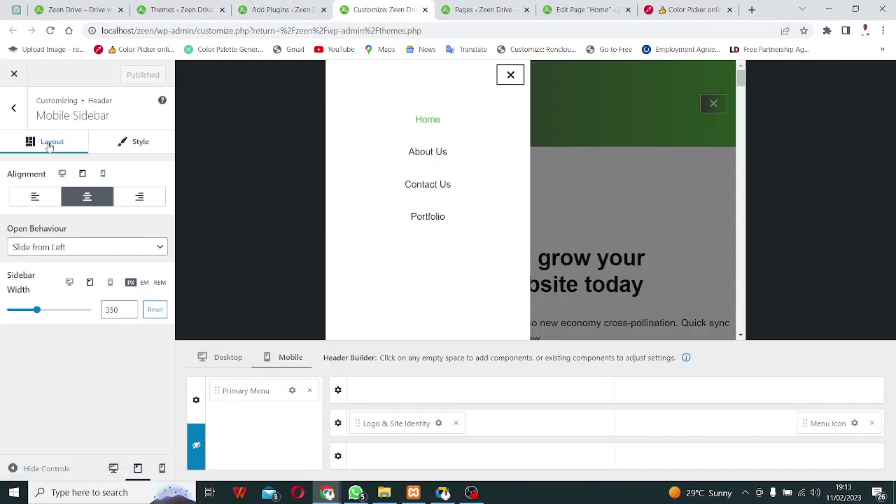
left_click(426, 9)
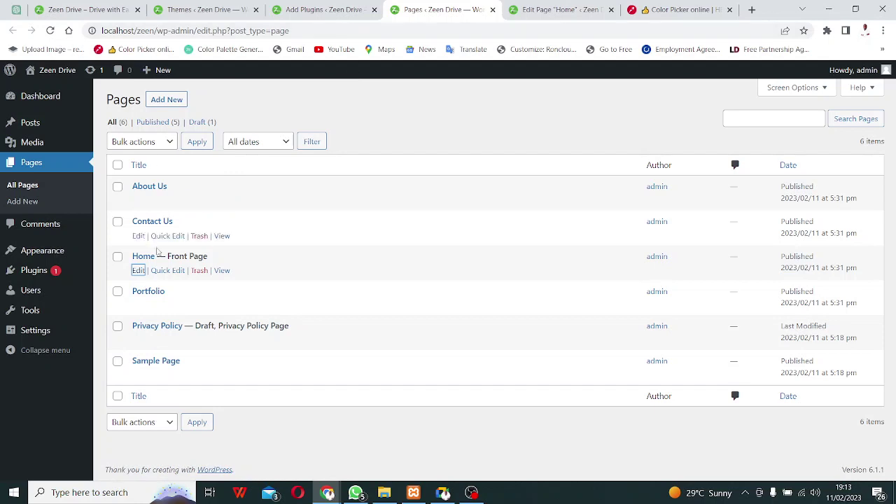
left_click(557, 10)
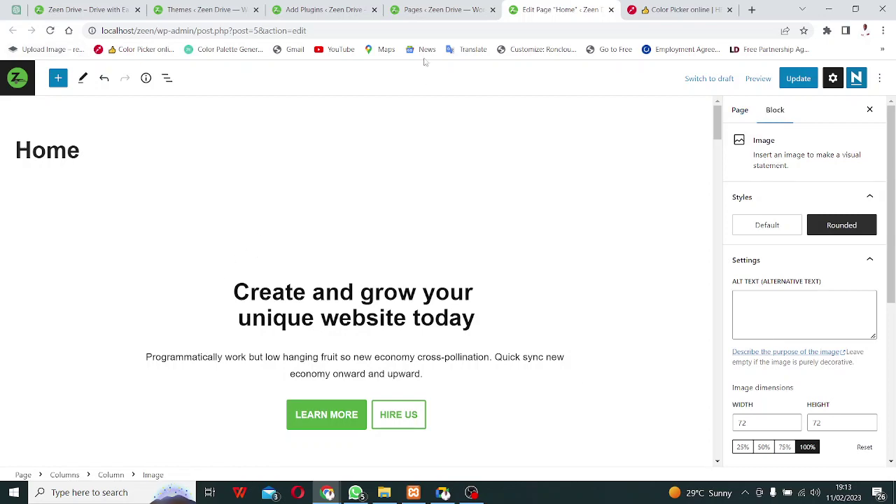
left_click(200, 16)
left_click(319, 19)
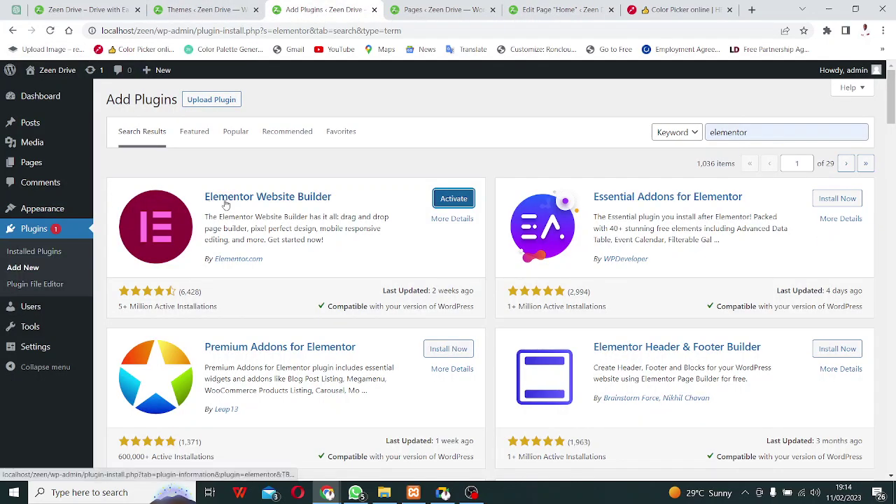
Activate Elementor Website Builder and close its setup welcome tab.
left_click(452, 201)
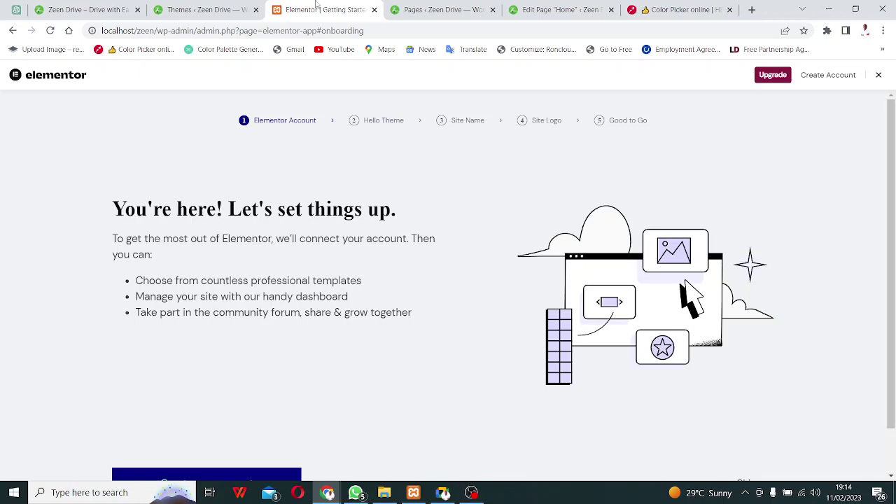
left_click(376, 10)
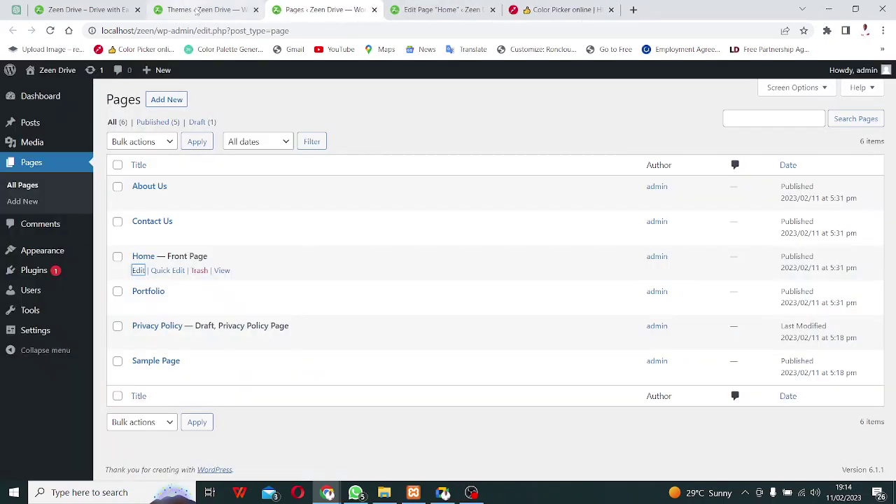
left_click(200, 10)
left_click(305, 11)
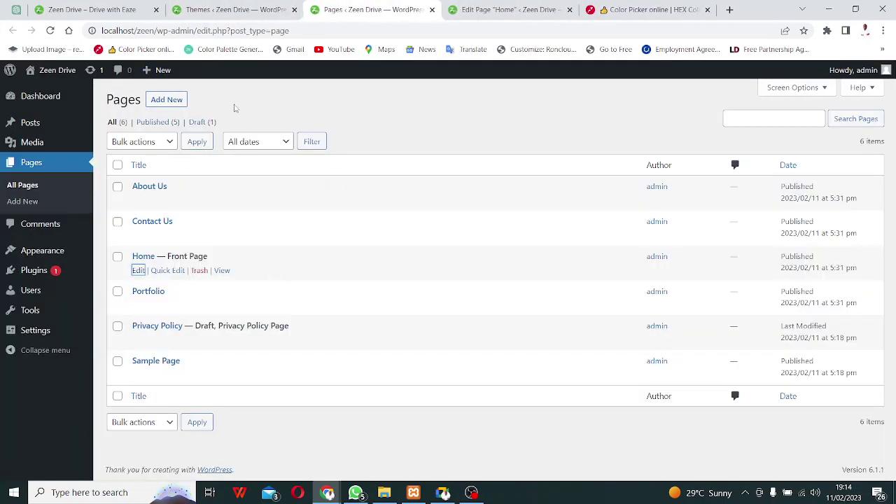
Reload the Home page editor, confirming the reload prompt.
left_click(510, 9)
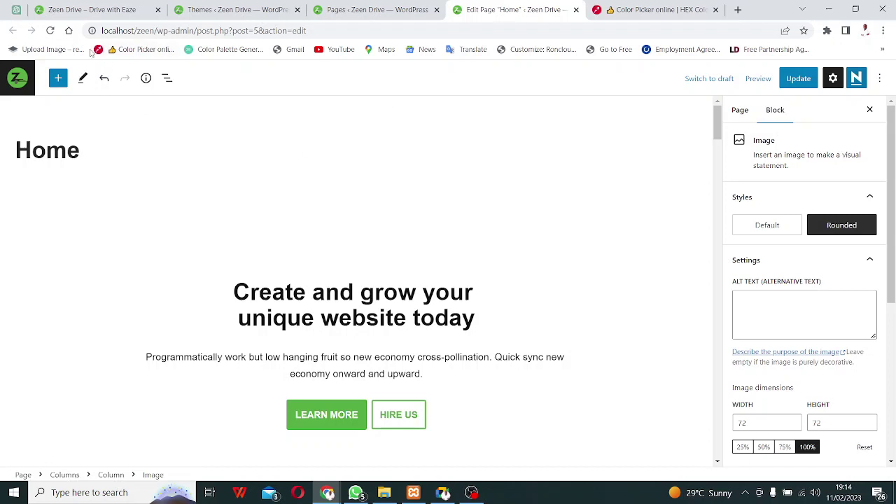
left_click(50, 31)
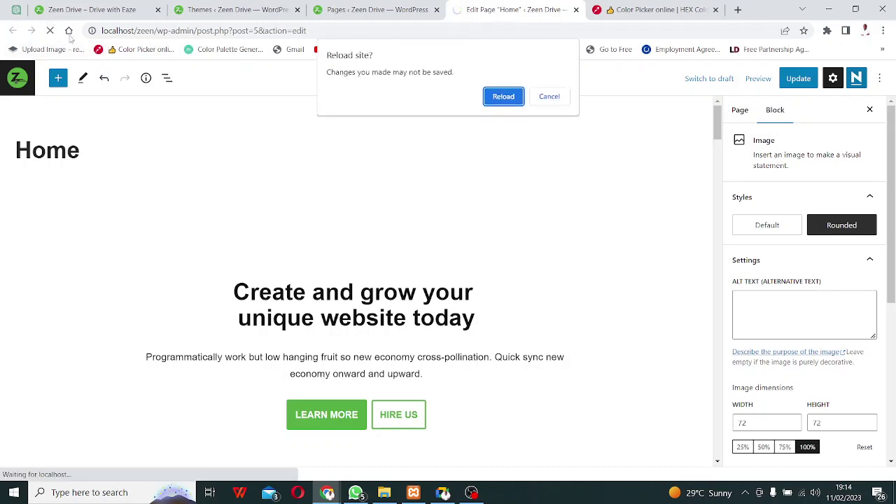
left_click(500, 96)
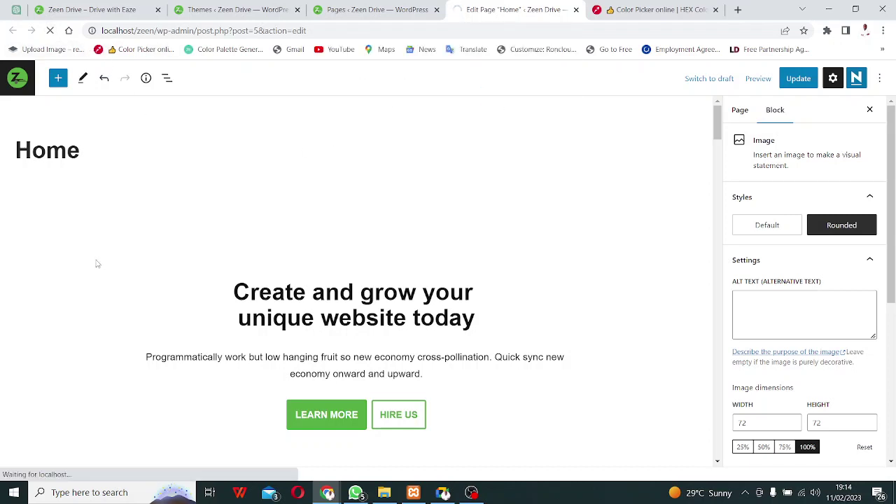